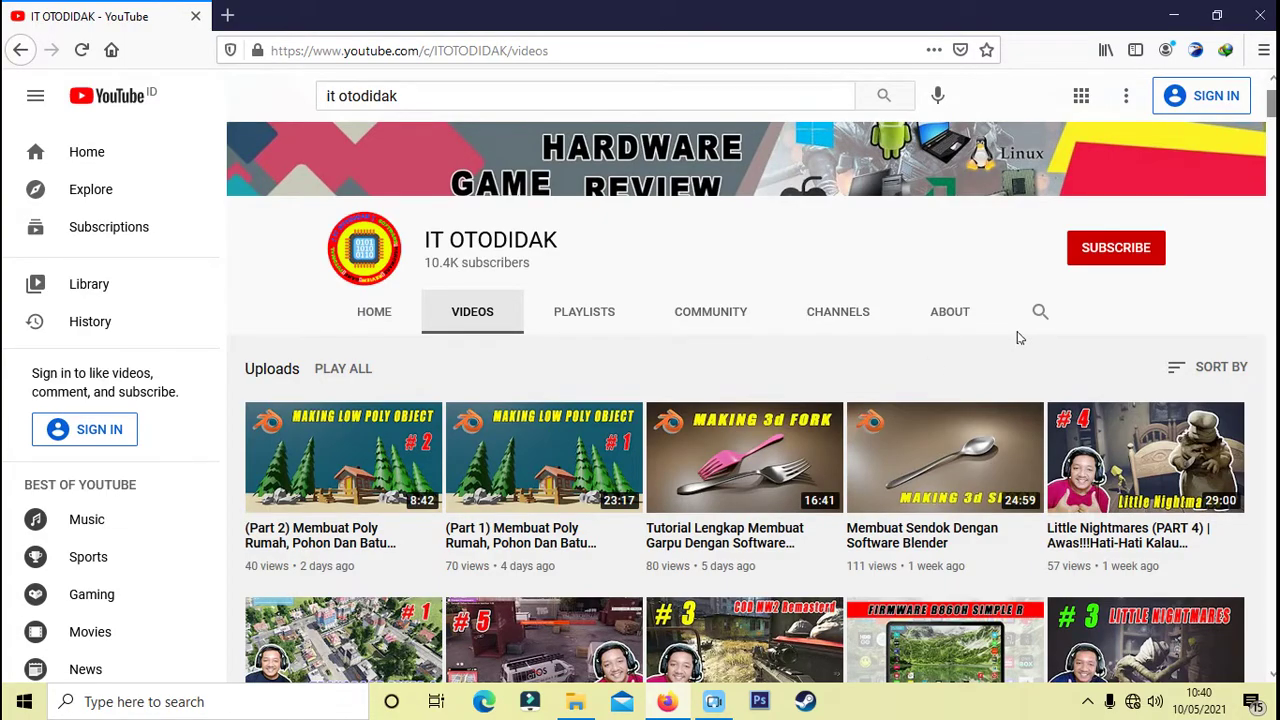
# - Zoom and orbit the viewport around the default cube in the startup scene
pyautogui.scroll(-4, 1017, 357)
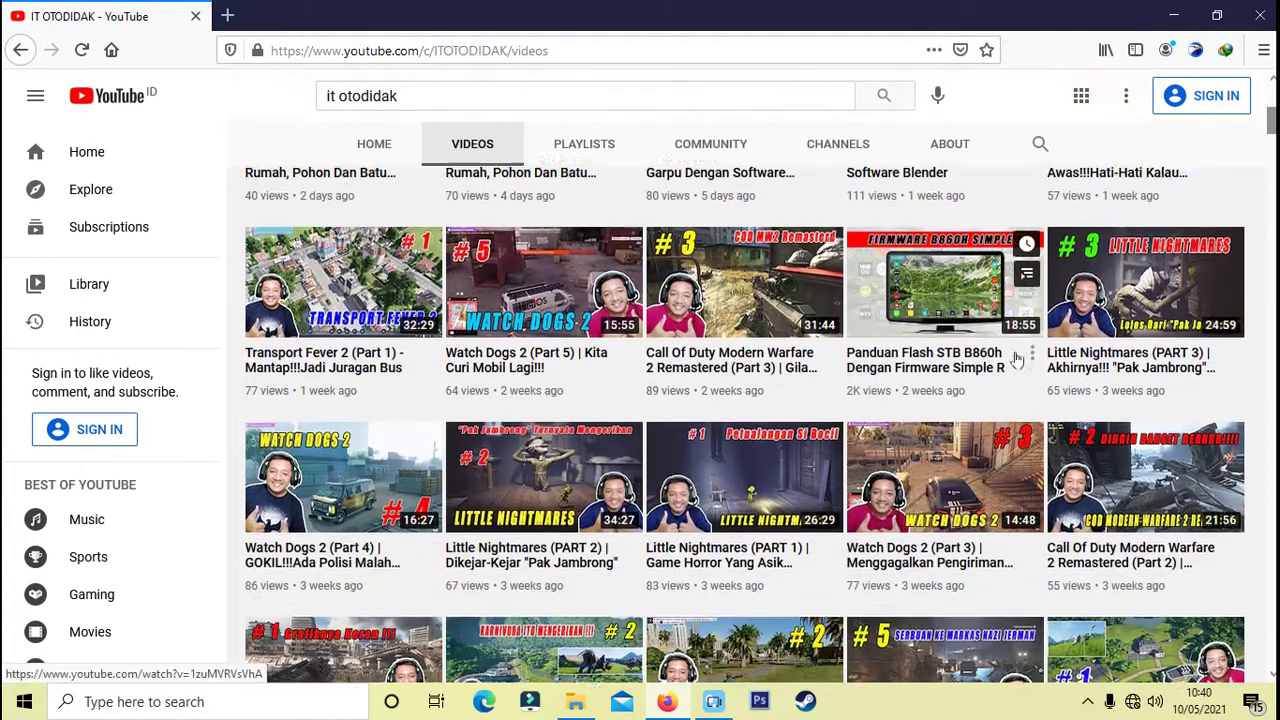
pyautogui.scroll(3, 693, 333)
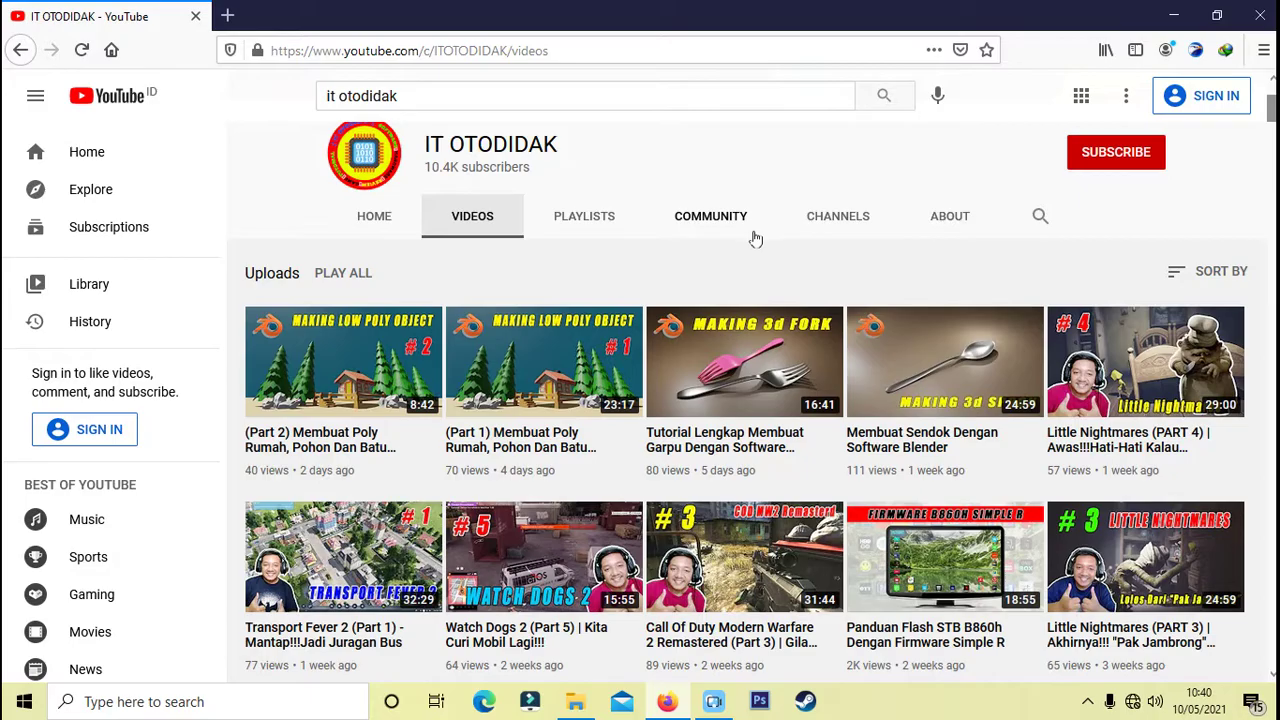
pyautogui.scroll(-2, 750, 245)
pyautogui.scroll(-1, 740, 260)
pyautogui.scroll(-2, 725, 280)
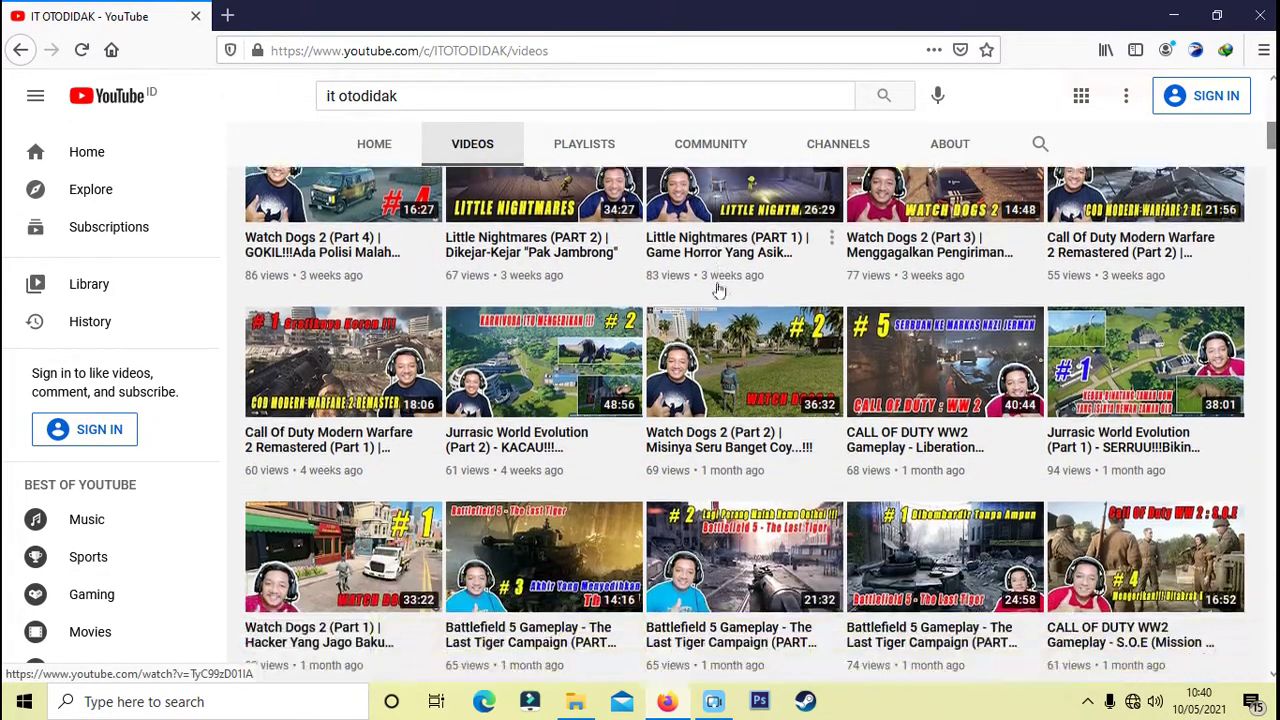
pyautogui.scroll(-2, 500, 380)
pyautogui.scroll(-2, 320, 420)
pyautogui.scroll(-1, 320, 340)
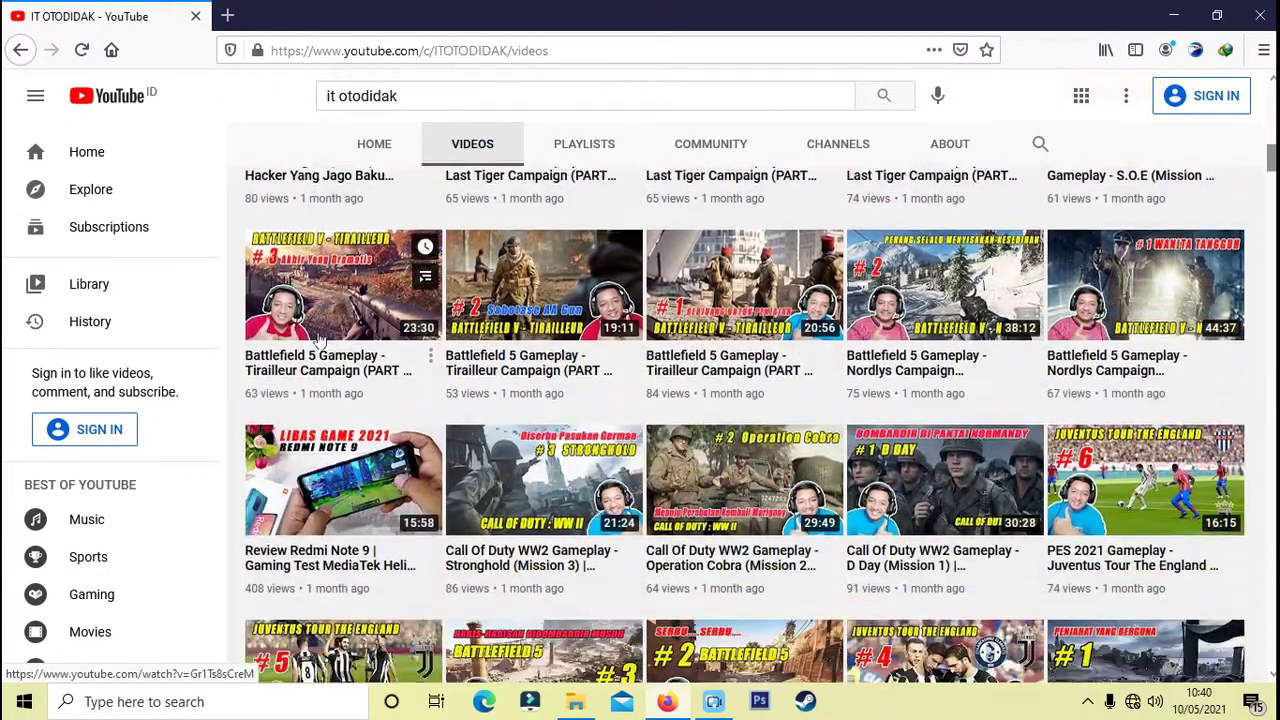
pyautogui.scroll(3, 319, 342)
pyautogui.scroll(3, 319, 344)
pyautogui.scroll(4, 320, 348)
pyautogui.scroll(3, 320, 352)
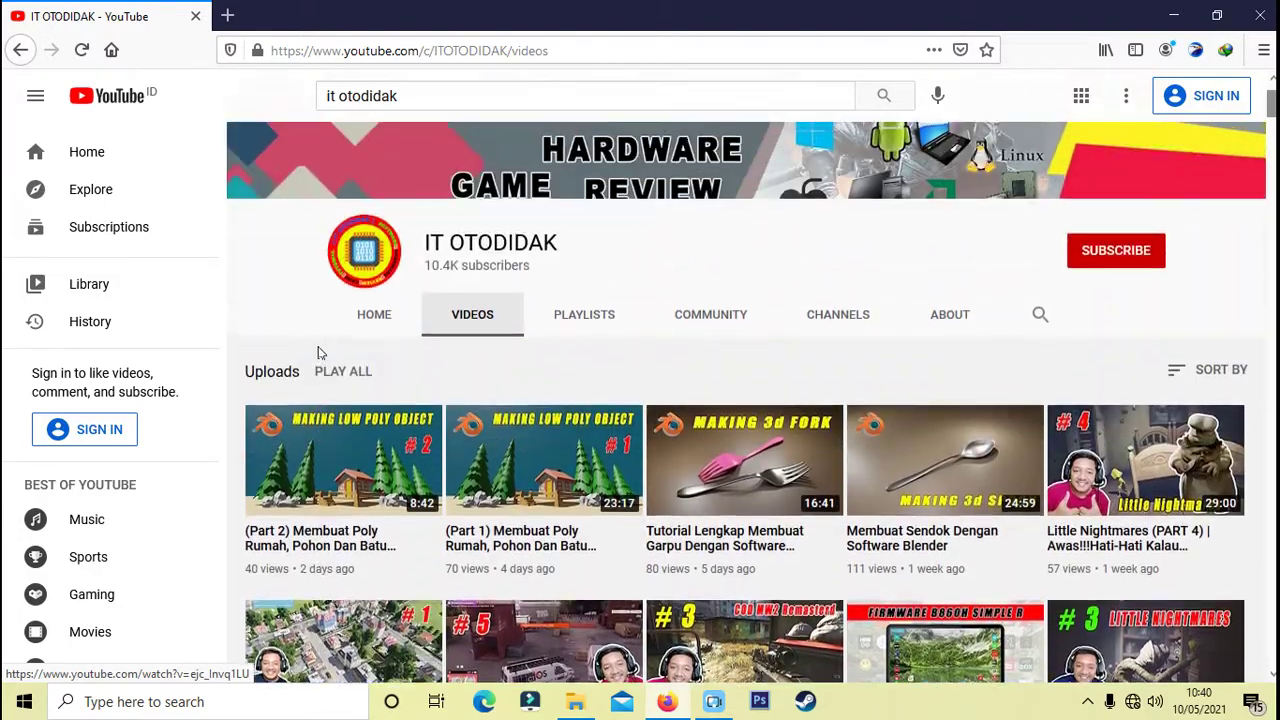
pyautogui.scroll(1, 319, 352)
pyautogui.scroll(-2, 520, 410)
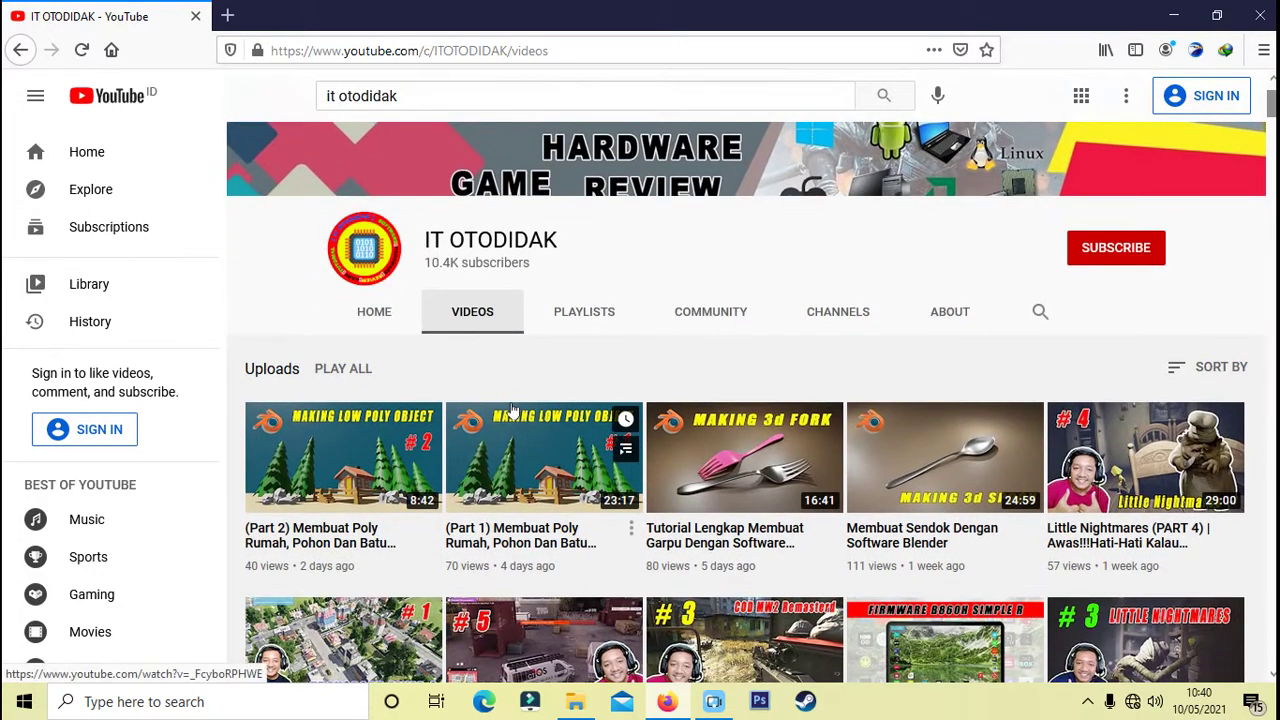
pyautogui.scroll(-2, 560, 410)
pyautogui.scroll(-4, 604, 415)
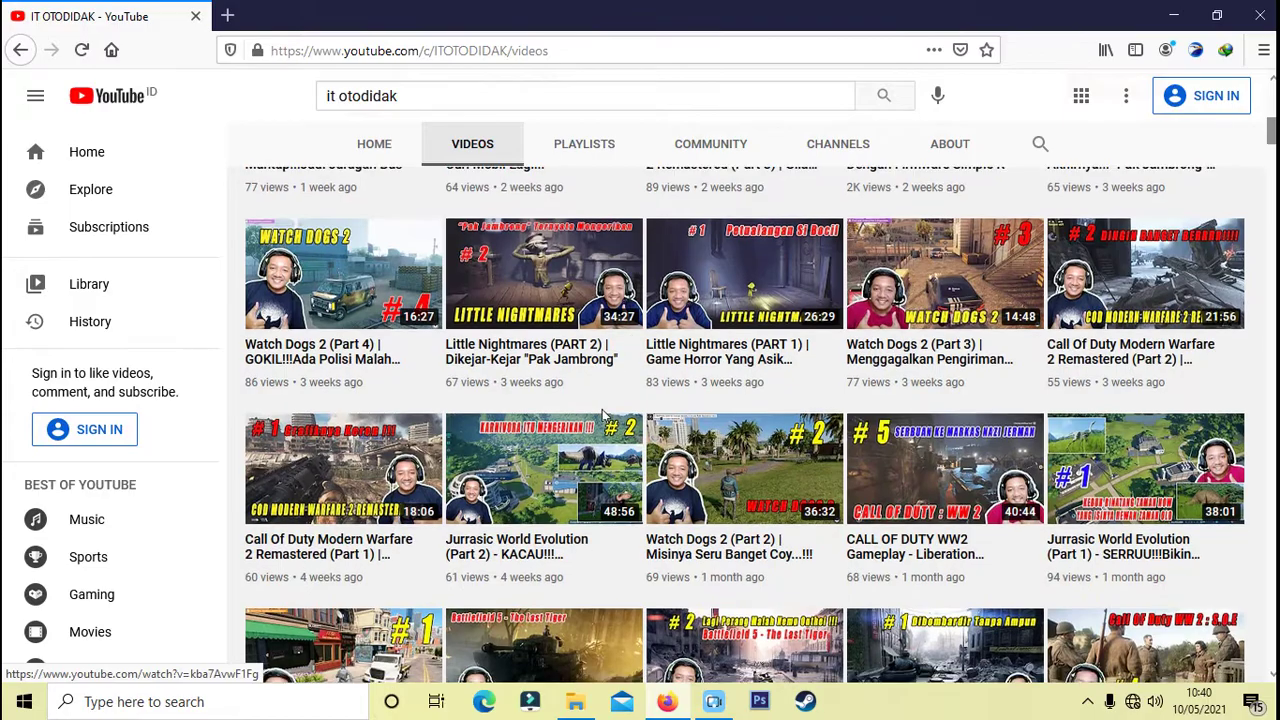
pyautogui.scroll(-4, 600, 418)
pyautogui.scroll(-4, 620, 425)
pyautogui.scroll(-3, 680, 443)
pyautogui.scroll(-2, 690, 440)
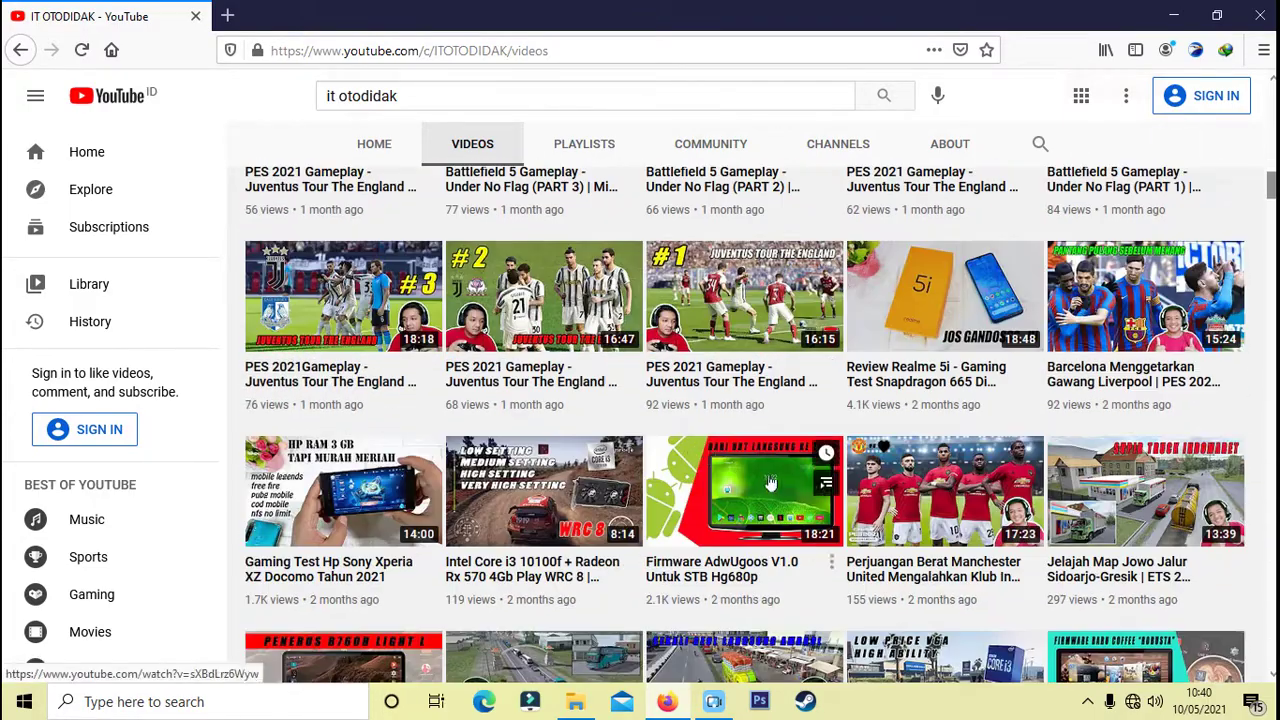
pyautogui.scroll(-4, 740, 425)
pyautogui.scroll(-4, 790, 410)
pyautogui.scroll(-1, 852, 515)
pyautogui.scroll(-4, 852, 515)
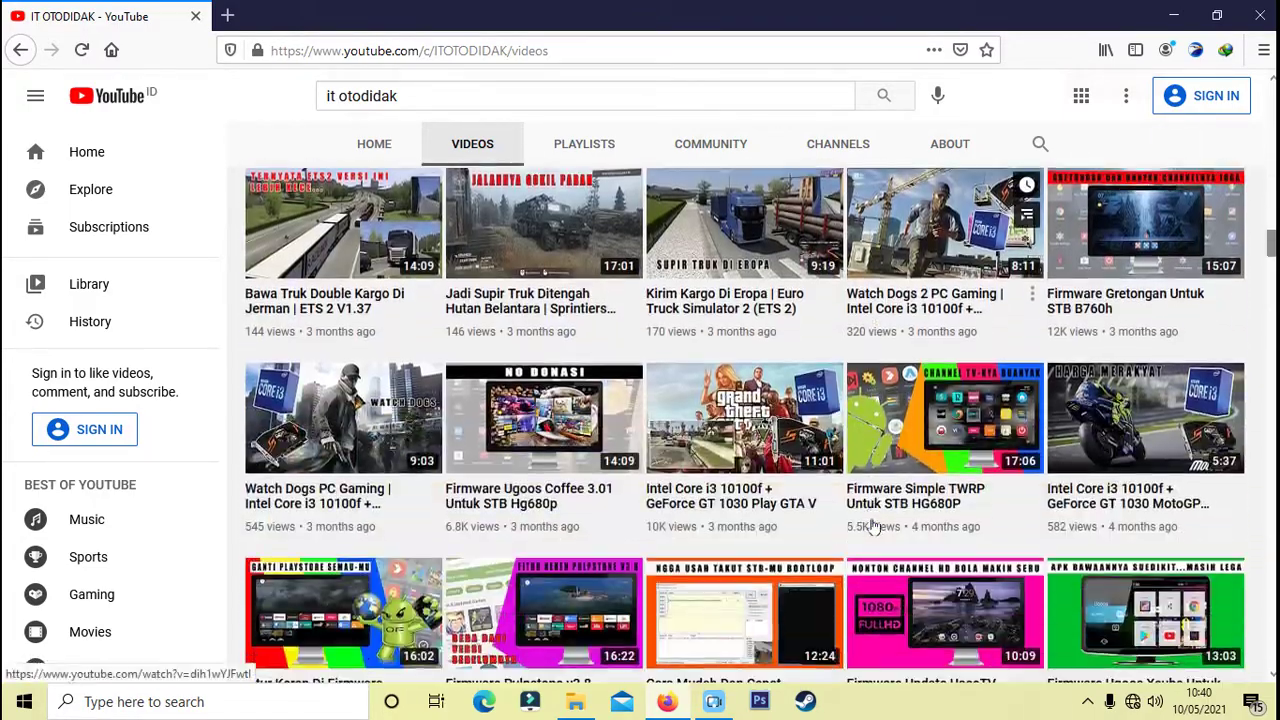
pyautogui.scroll(-2, 848, 525)
pyautogui.scroll(-4, 845, 535)
pyautogui.scroll(-5, 840, 553)
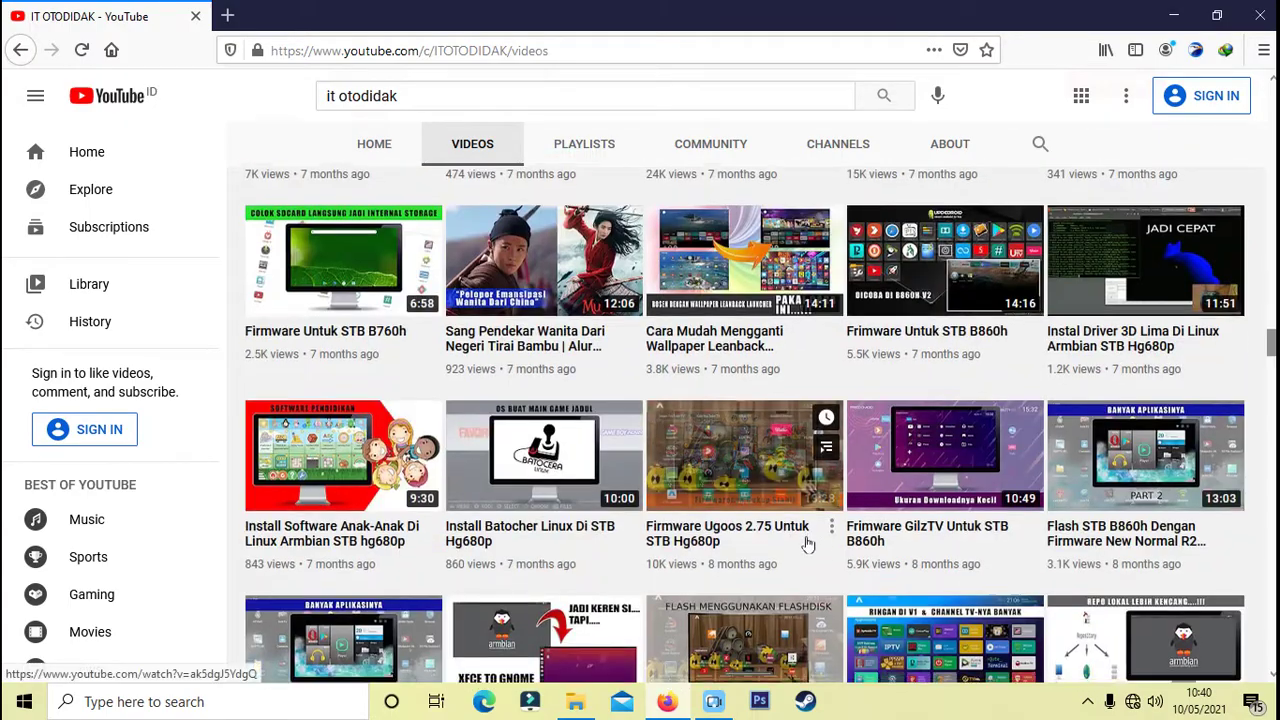
pyautogui.scroll(-2, 808, 545)
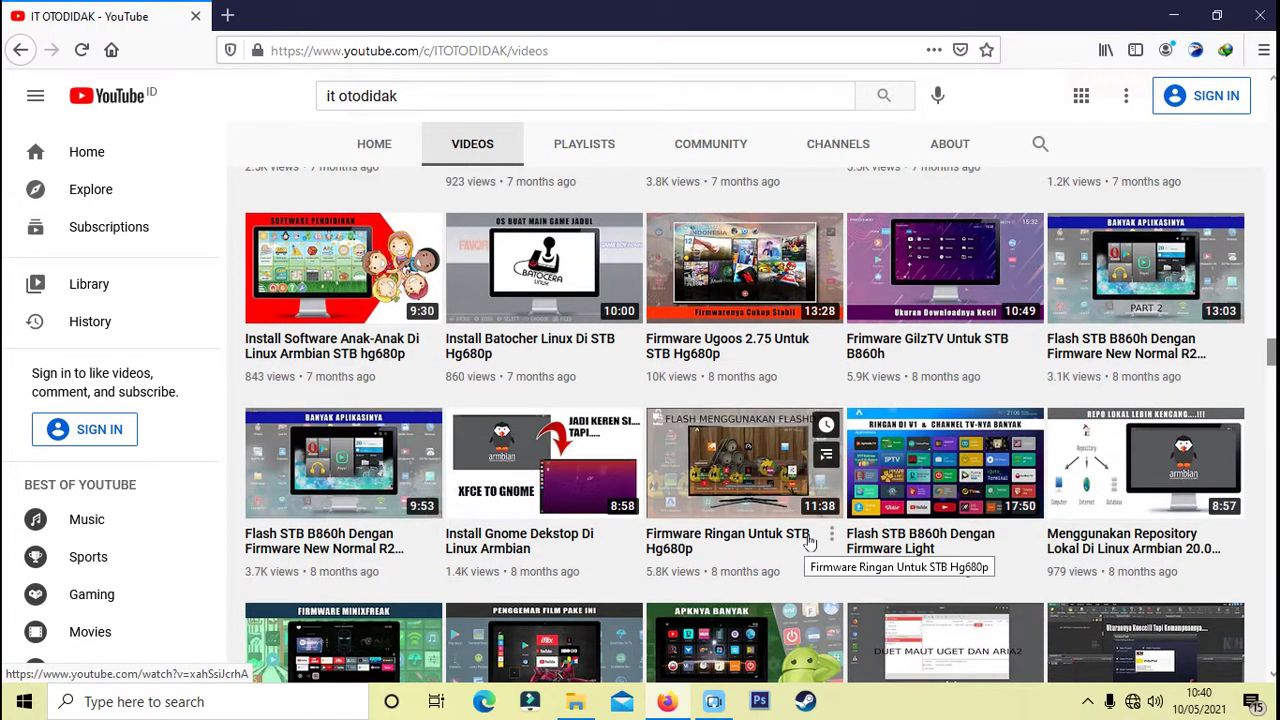
pyautogui.scroll(-3, 812, 520)
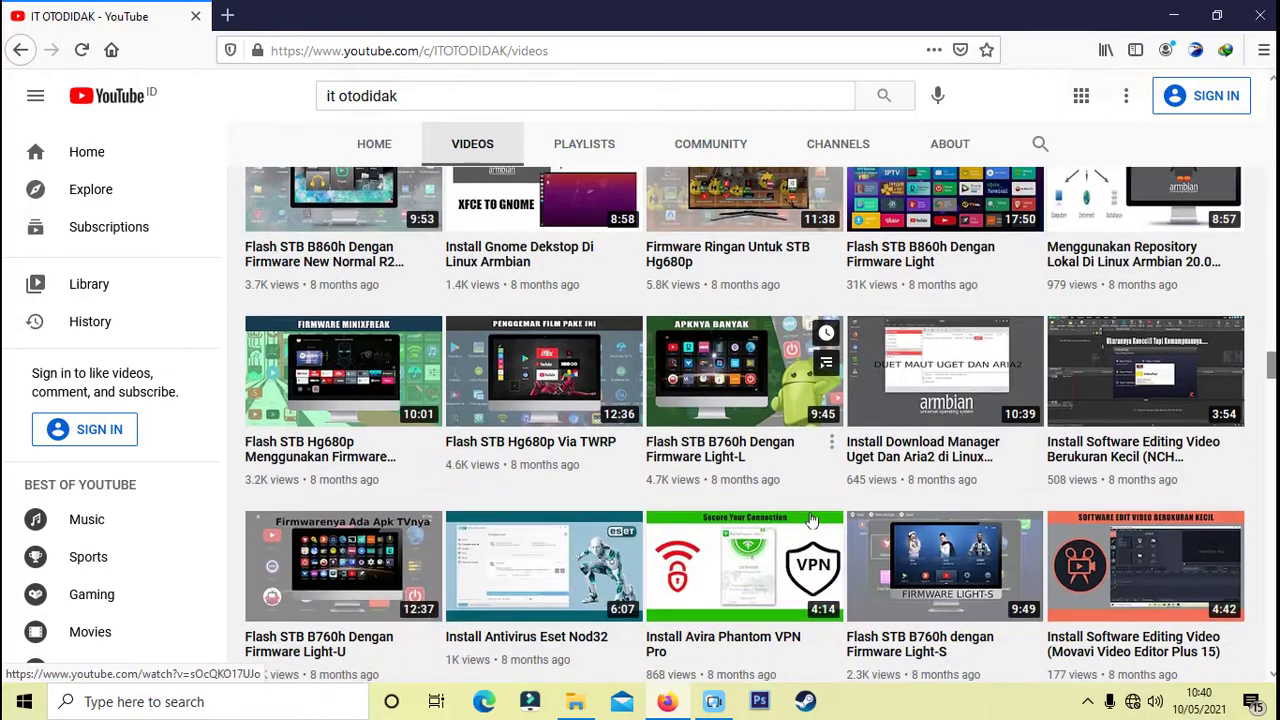
pyautogui.scroll(-1, 812, 520)
pyautogui.scroll(-2, 812, 520)
pyautogui.scroll(-3, 812, 520)
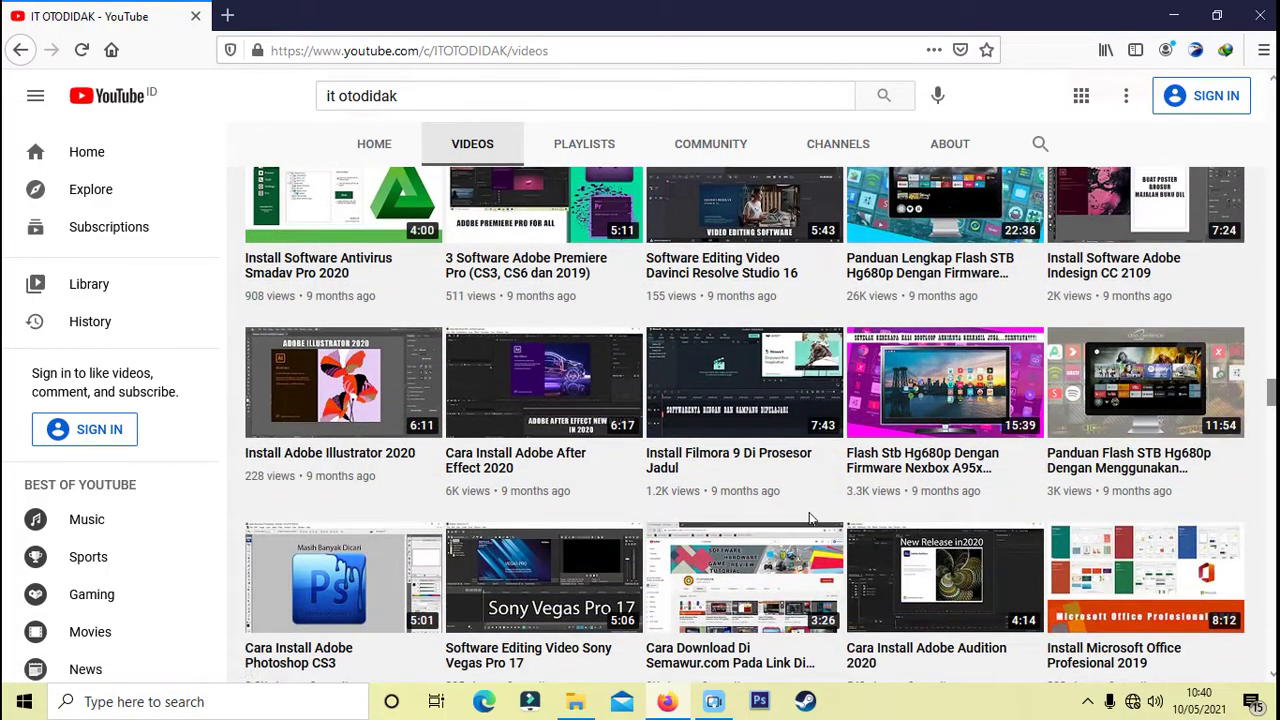
pyautogui.scroll(-3, 812, 520)
pyautogui.scroll(-4, 812, 520)
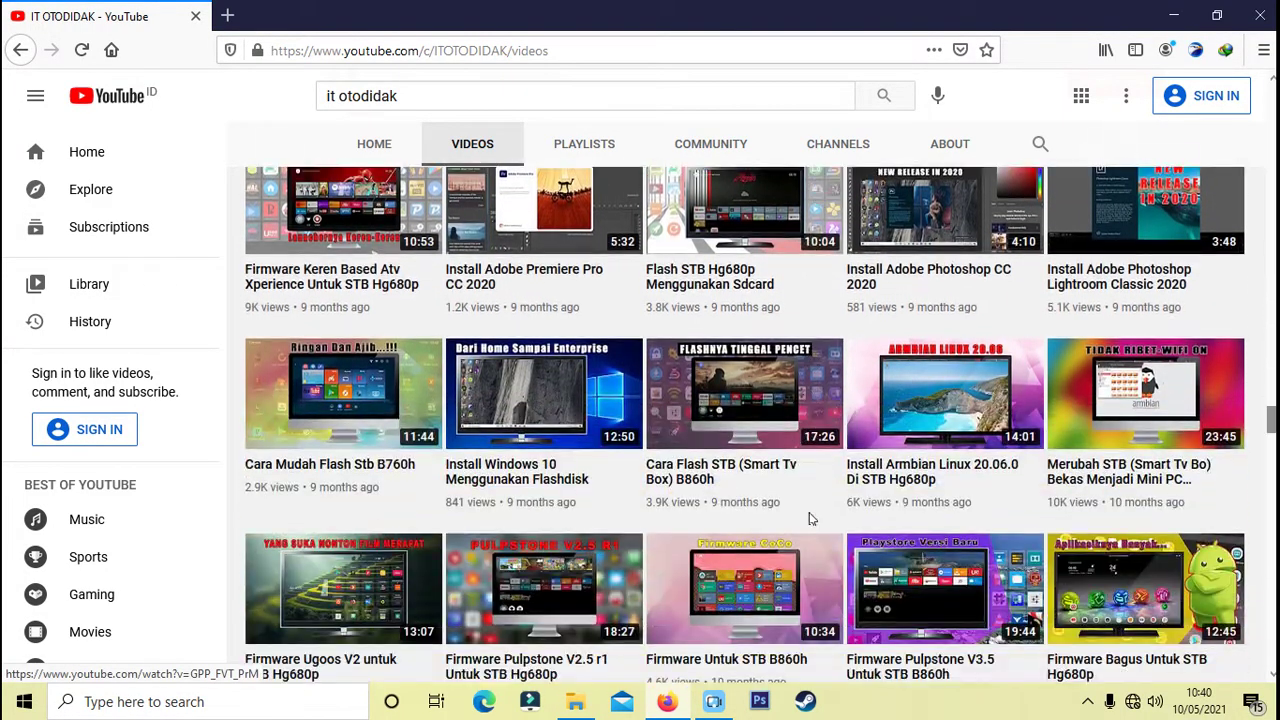
pyautogui.scroll(-4, 812, 520)
pyautogui.scroll(-3, 812, 520)
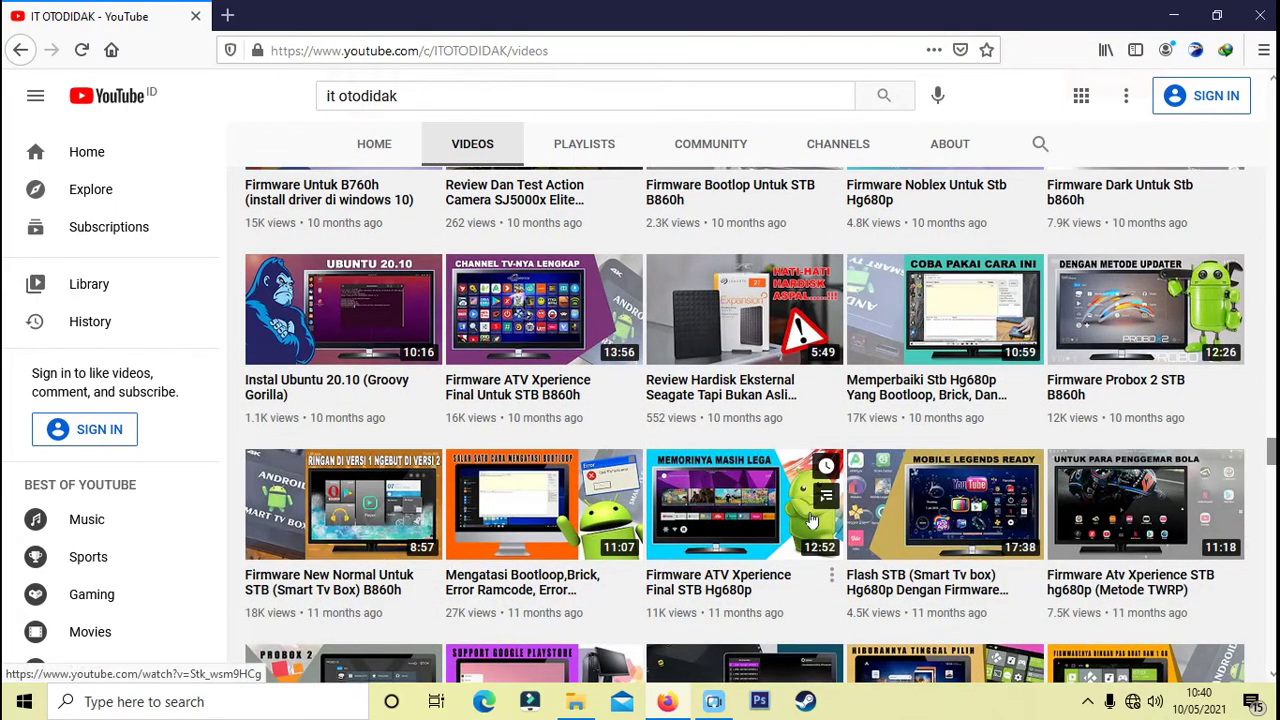
pyautogui.scroll(-4, 808, 543)
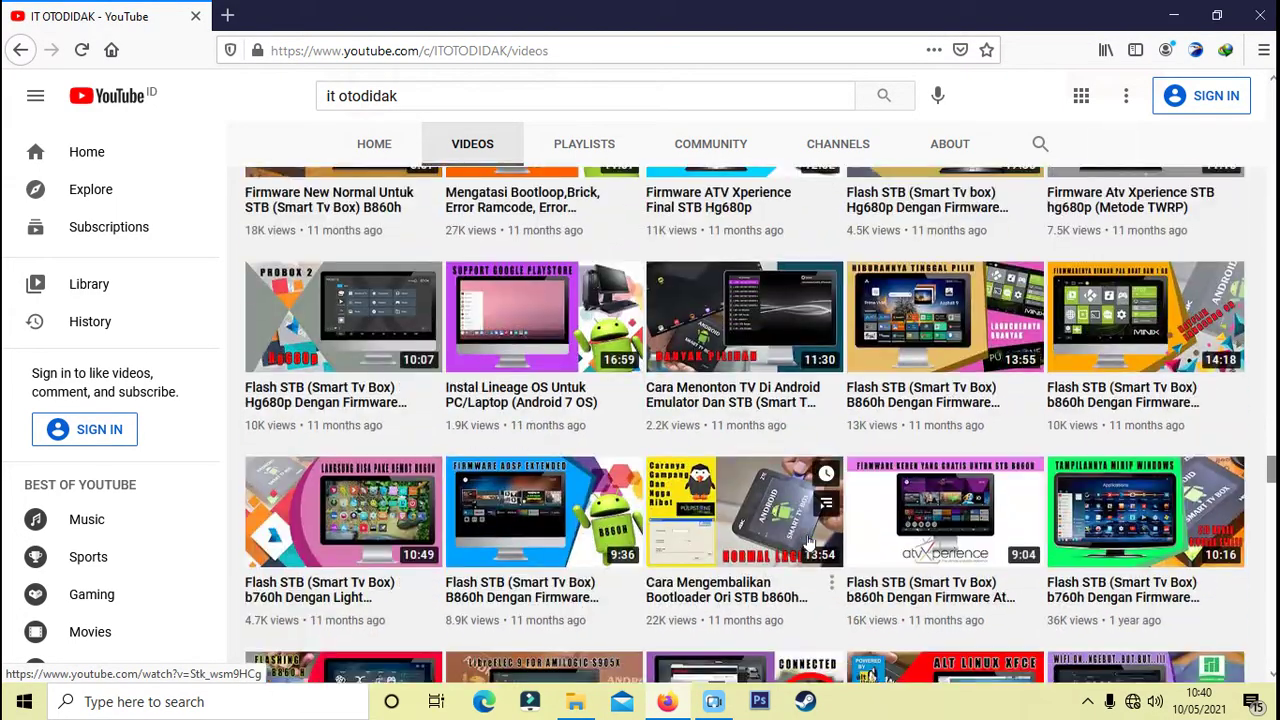
pyautogui.scroll(-4, 815, 555)
pyautogui.scroll(-4, 840, 590)
pyautogui.scroll(-4, 843, 597)
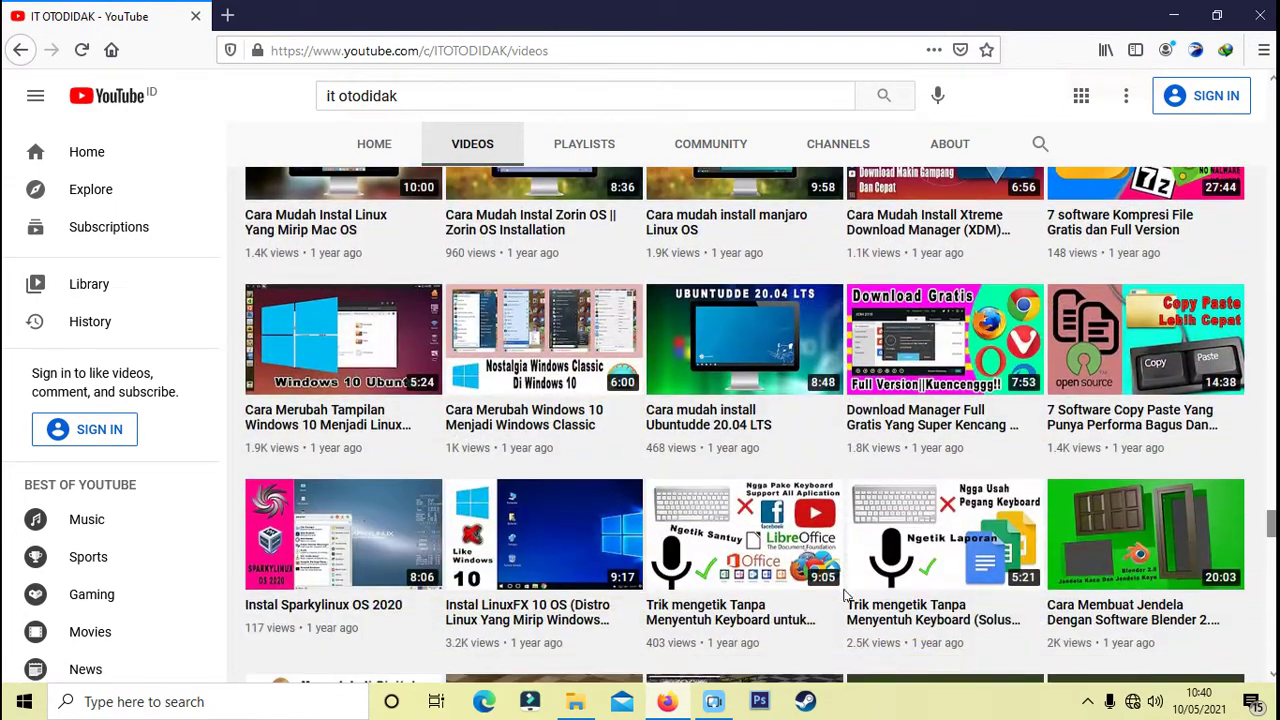
pyautogui.scroll(-5, 843, 597)
pyautogui.scroll(-4, 843, 597)
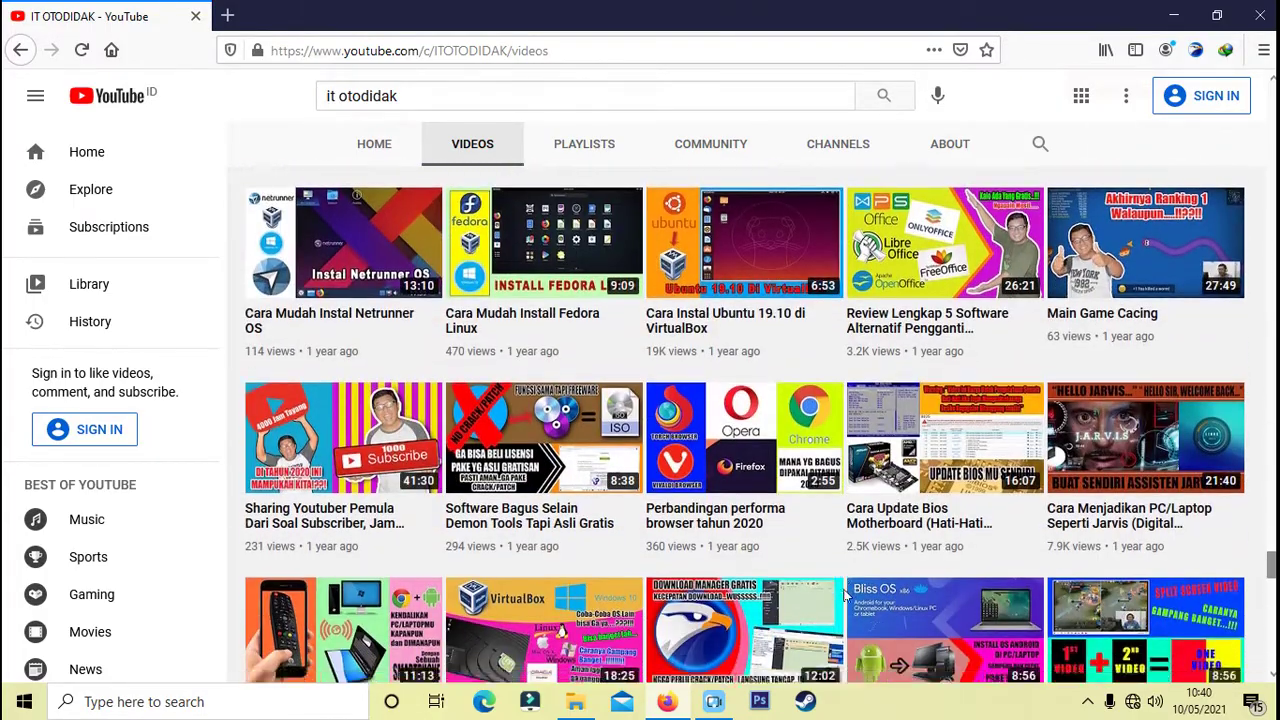
pyautogui.scroll(-5, 843, 597)
pyautogui.scroll(5, 843, 597)
pyautogui.scroll(5, 843, 597)
pyautogui.scroll(5, 843, 597)
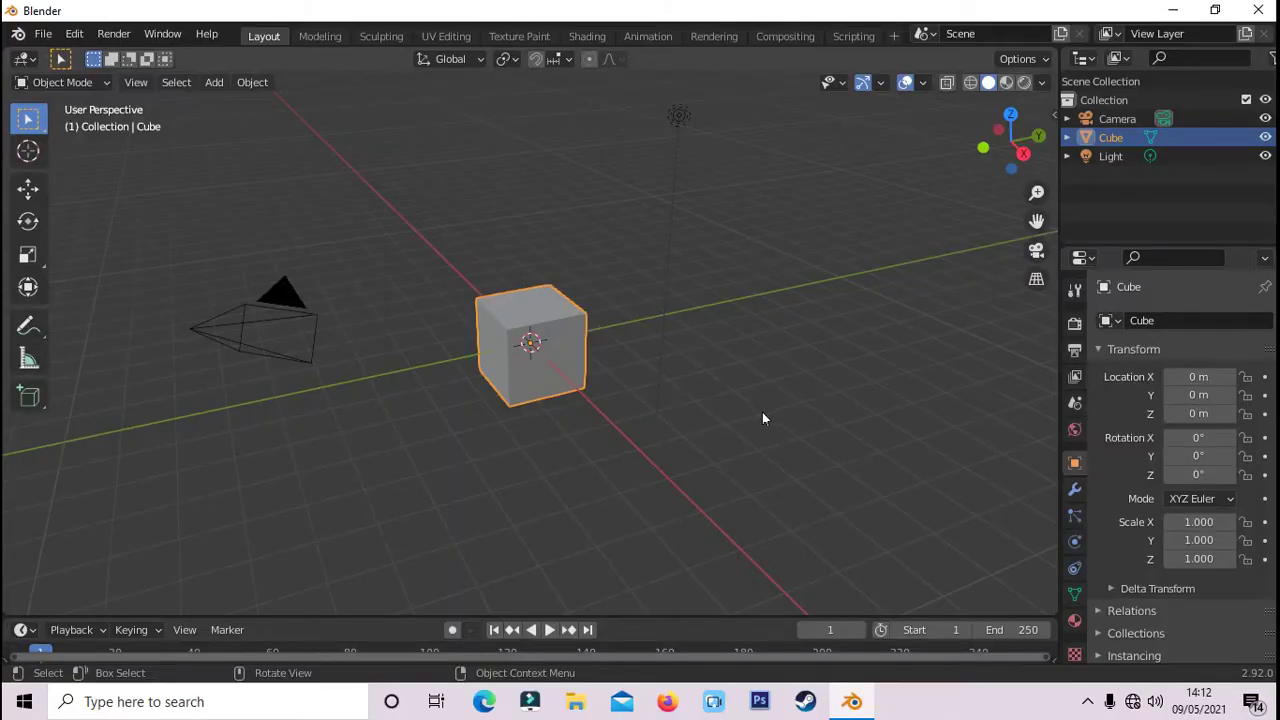
pyautogui.moveTo(763, 420)
pyautogui.mouseDown(button='middle')
pyautogui.moveTo(815, 419)
pyautogui.moveTo(731, 419)
pyautogui.mouseUp(button='middle')
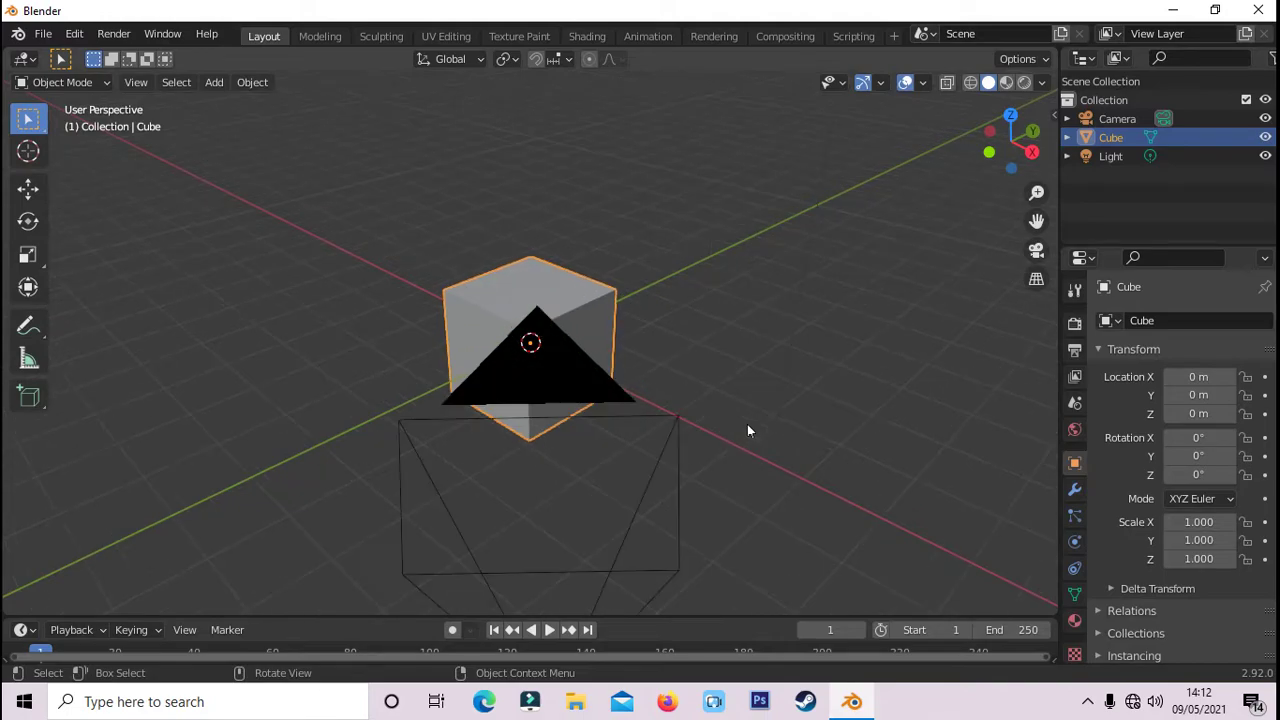
# - Delete the default cube and add a cylinder mesh at the origin
pyautogui.click(575, 371)
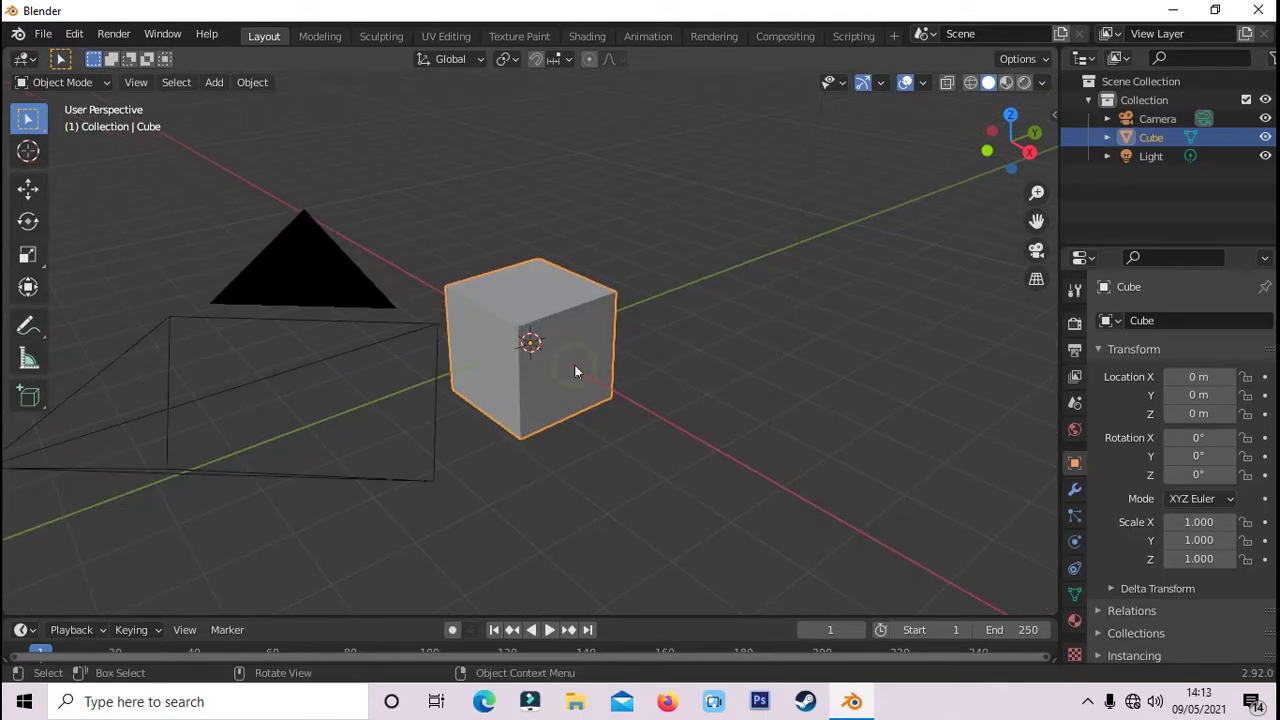
pyautogui.press('Delete')
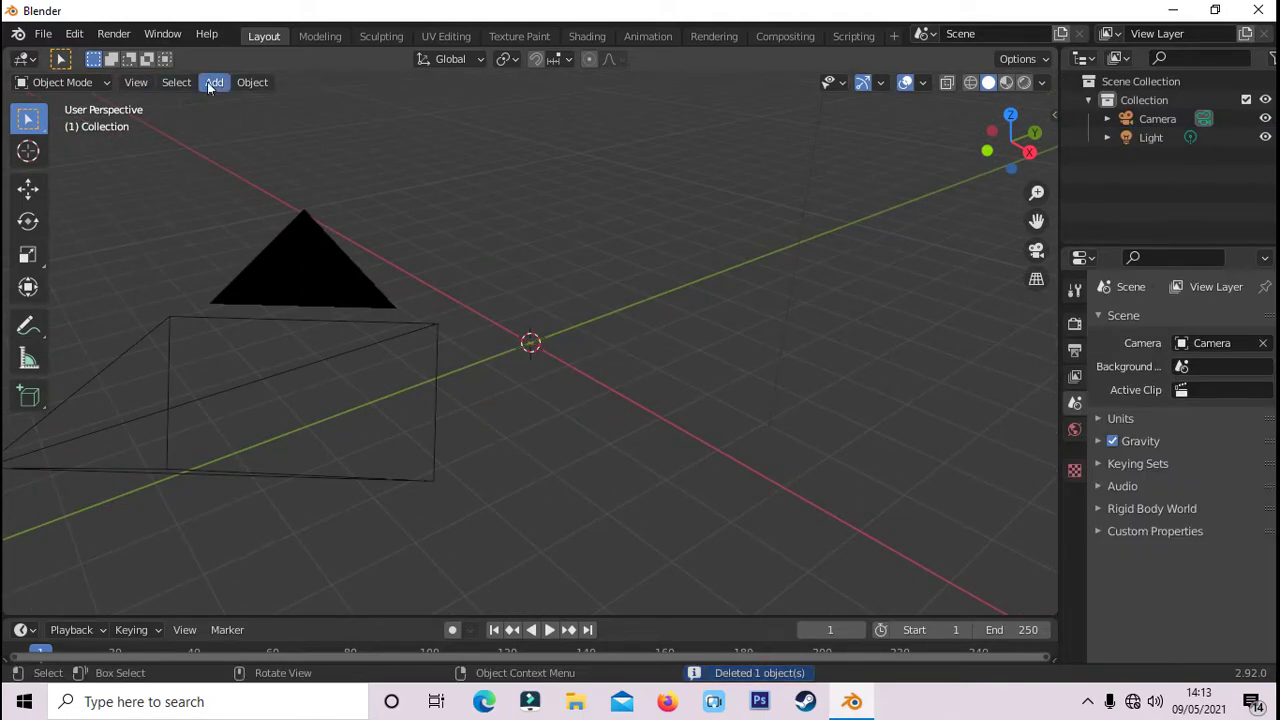
pyautogui.click(210, 86)
pyautogui.moveTo(238, 104)
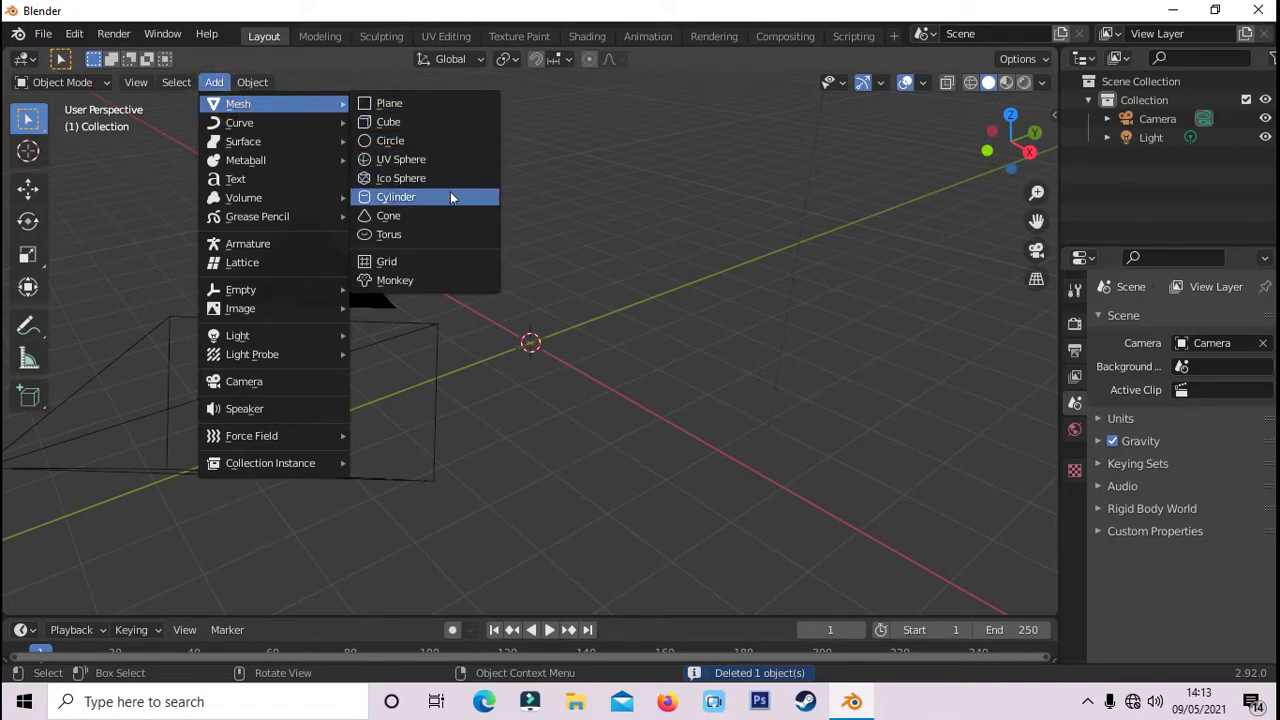
pyautogui.click(450, 196)
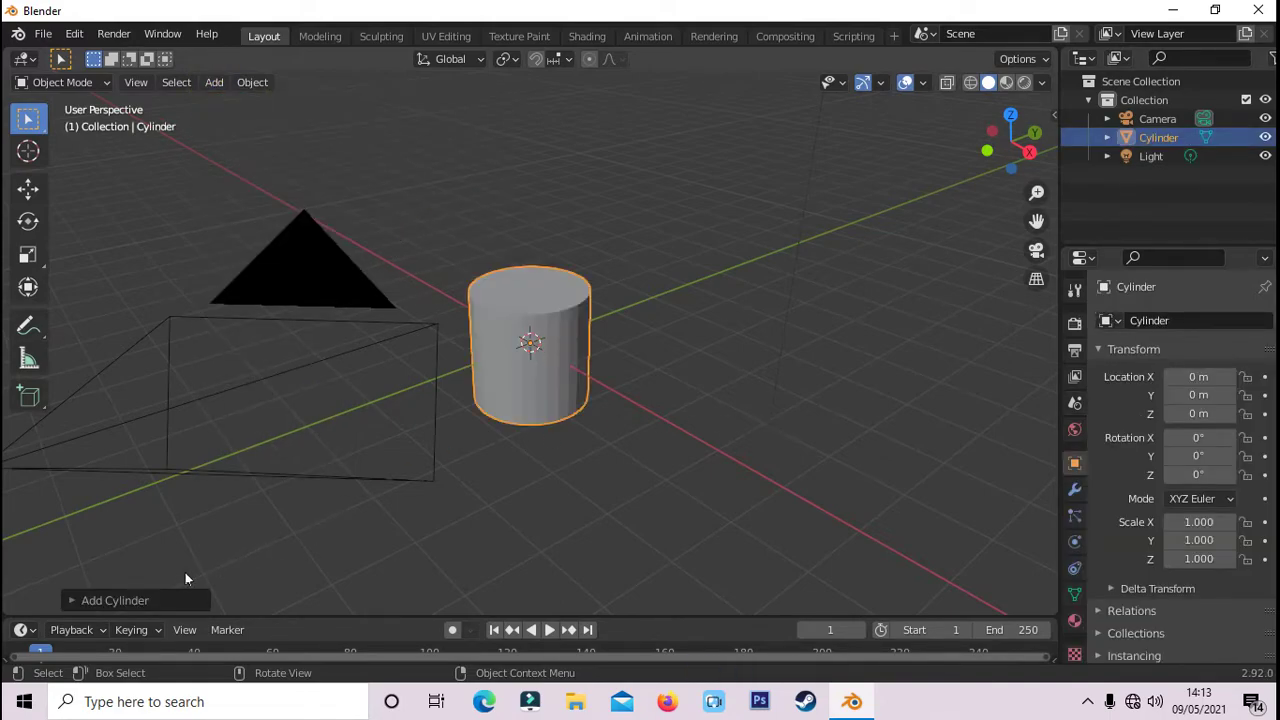
# - Give the new cylinder 8 vertices, then deselect it
pyautogui.click(146, 603)
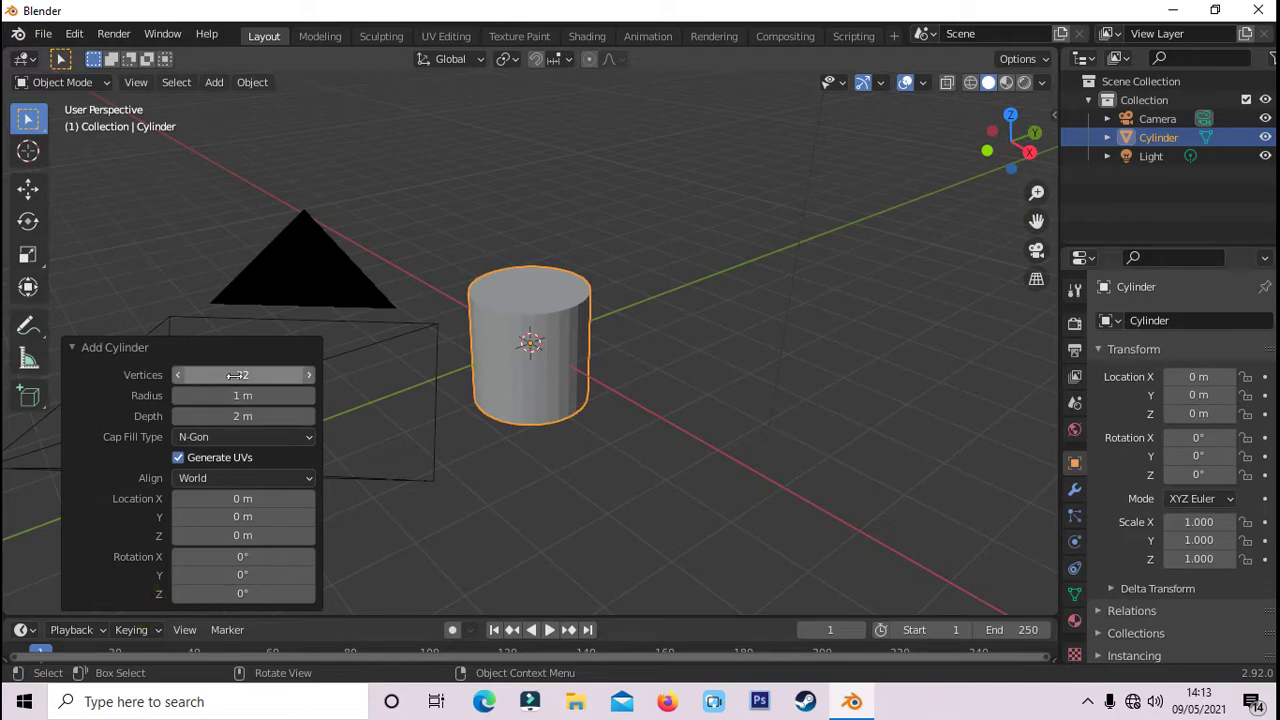
pyautogui.click(271, 374)
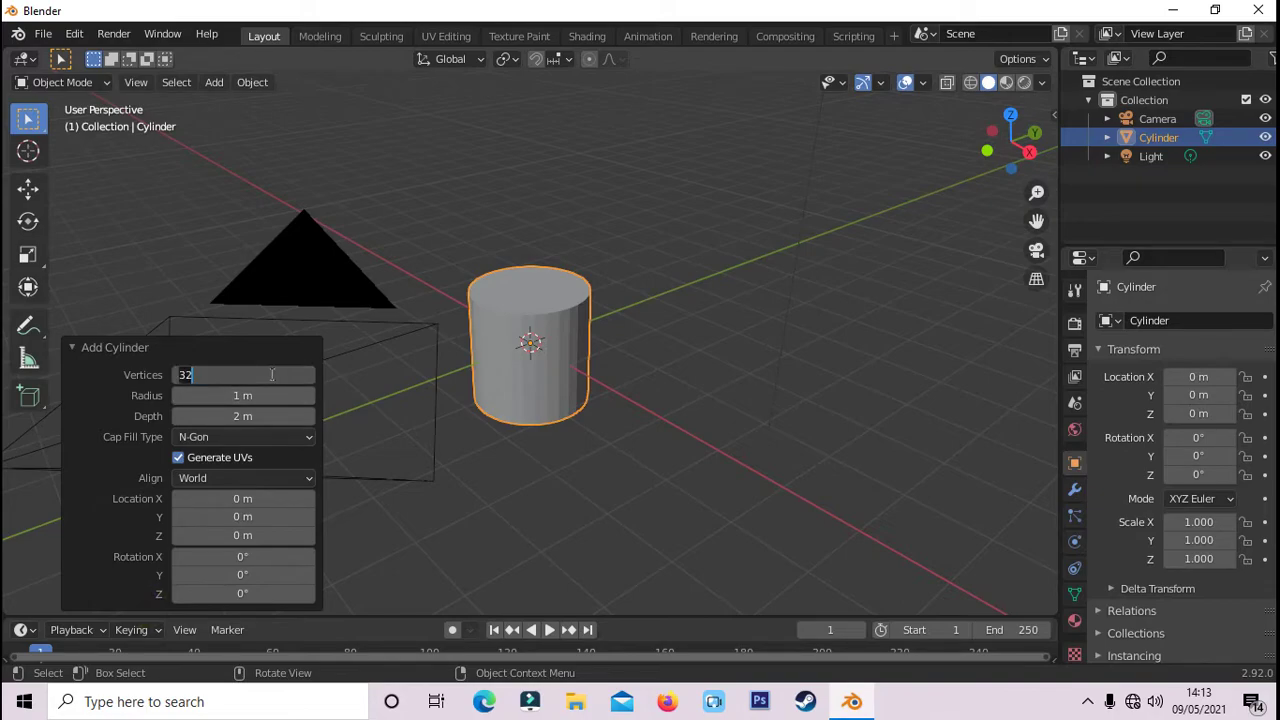
pyautogui.write('8')
pyautogui.press('Return')
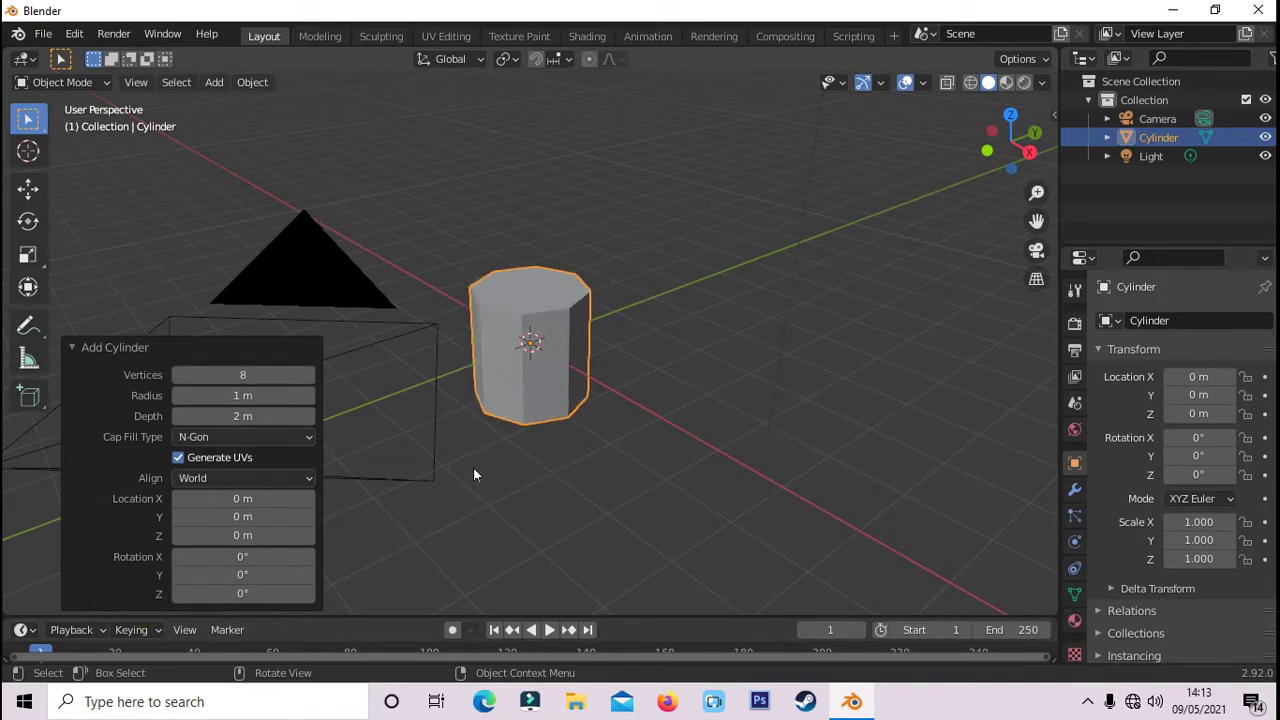
pyautogui.click(473, 468)
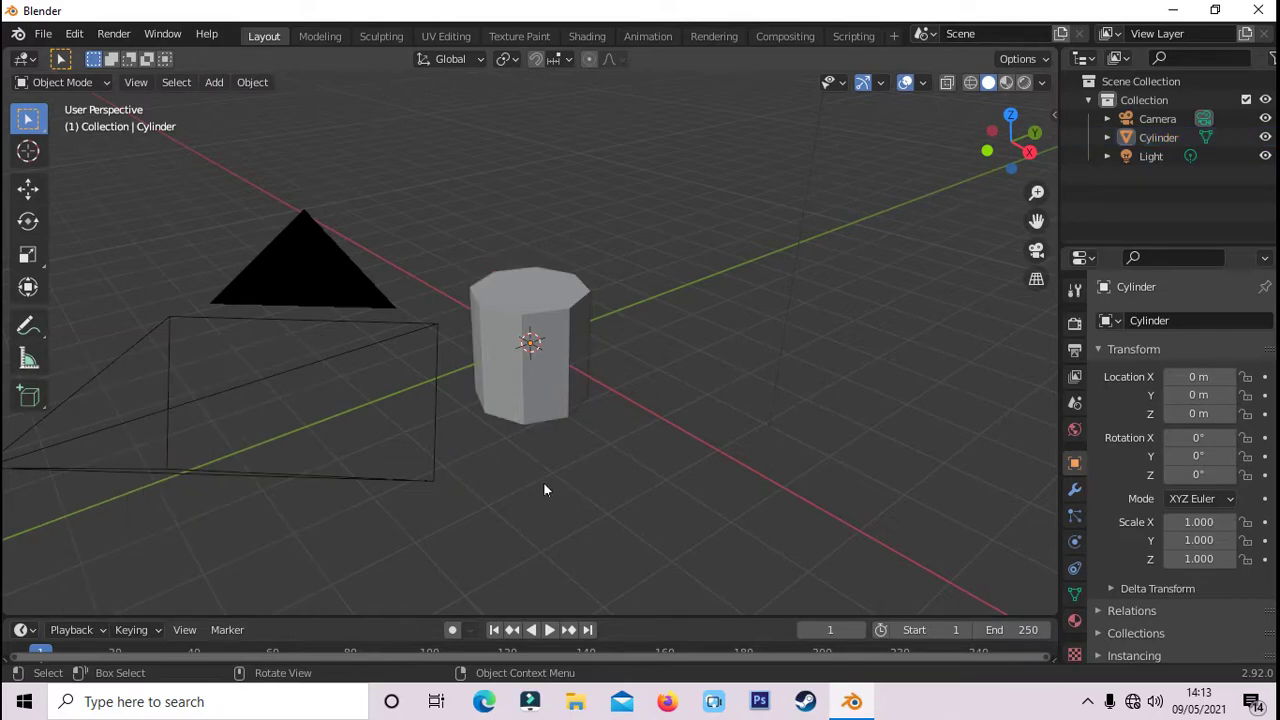
# - Scale the cylinder down uniformly to 0.314
pyautogui.click(529, 391)
pyautogui.press('s')
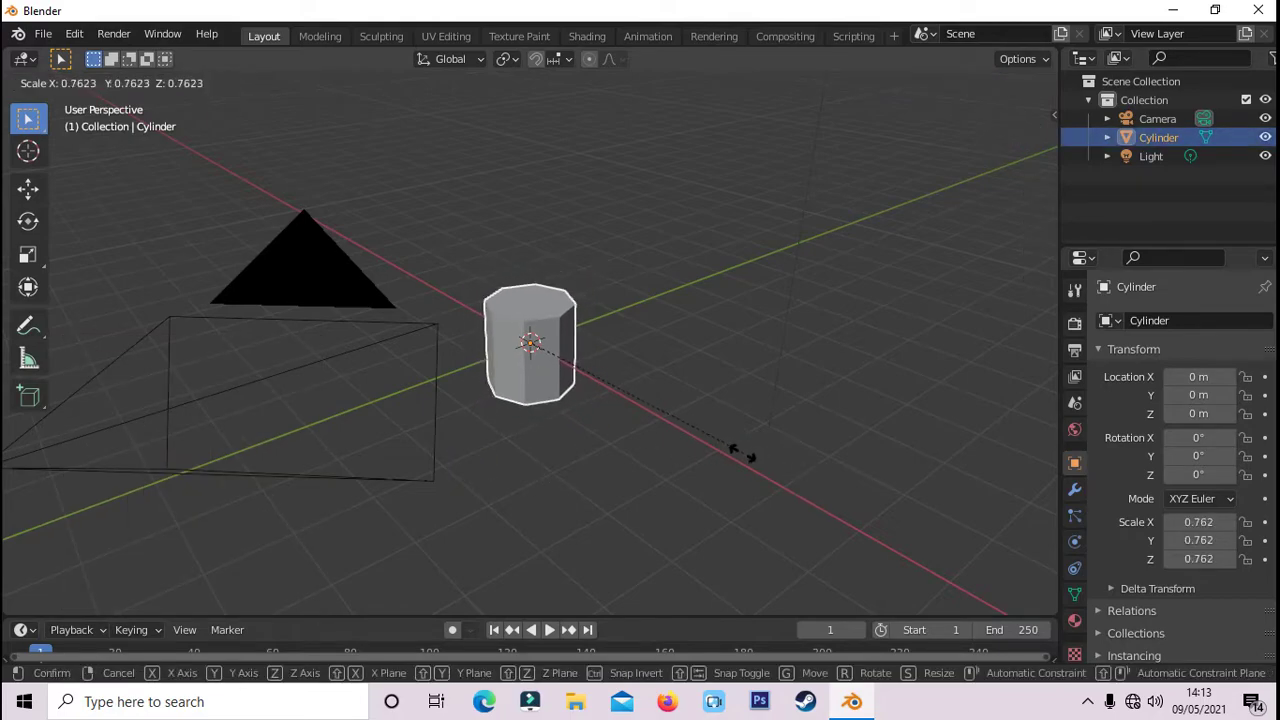
pyautogui.click(604, 420)
pyautogui.scroll(2, 602, 426)
pyautogui.scroll(3, 602, 426)
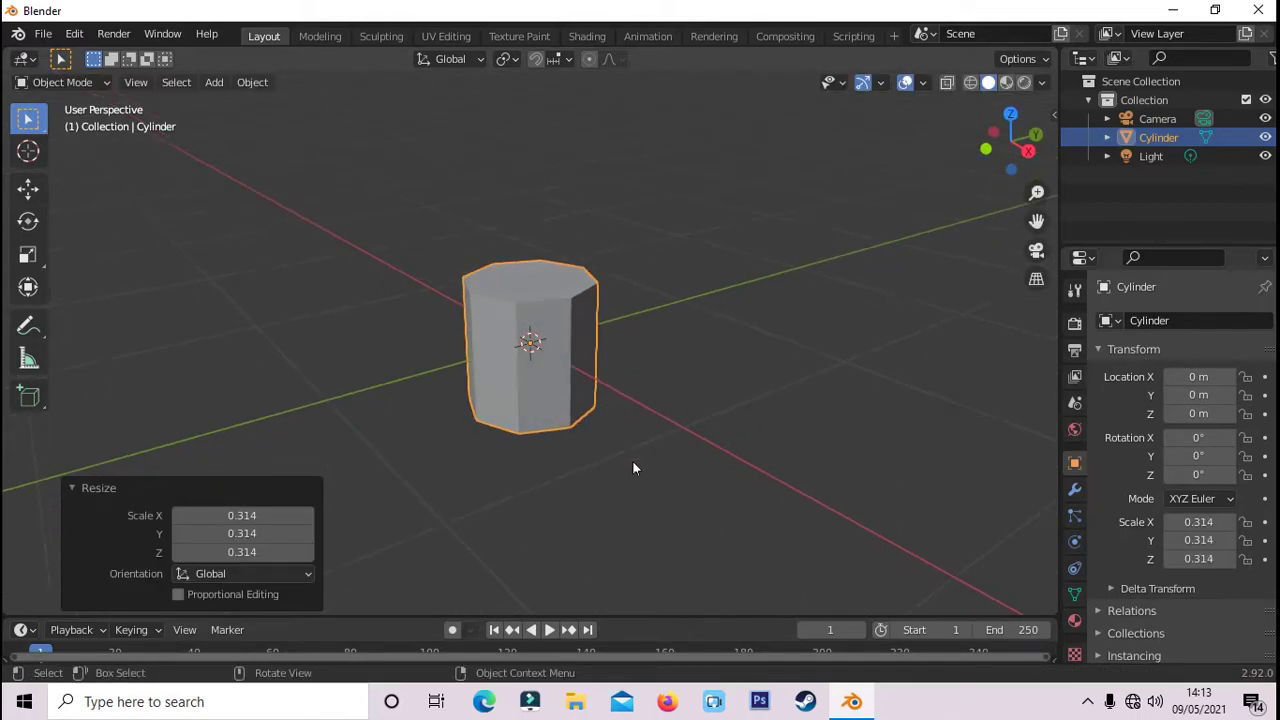
pyautogui.scroll(2, 632, 467)
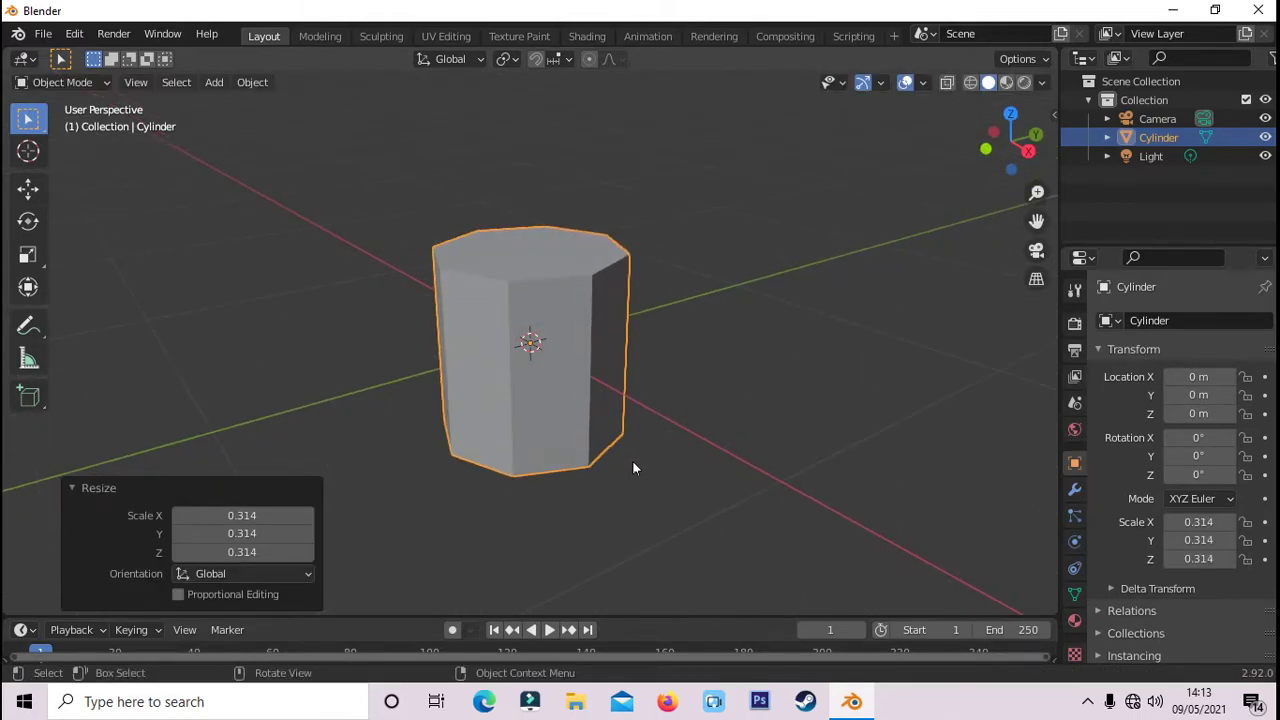
# - Switch to the right side view and start rotating the cylinder about X
pyautogui.press('KP_3')
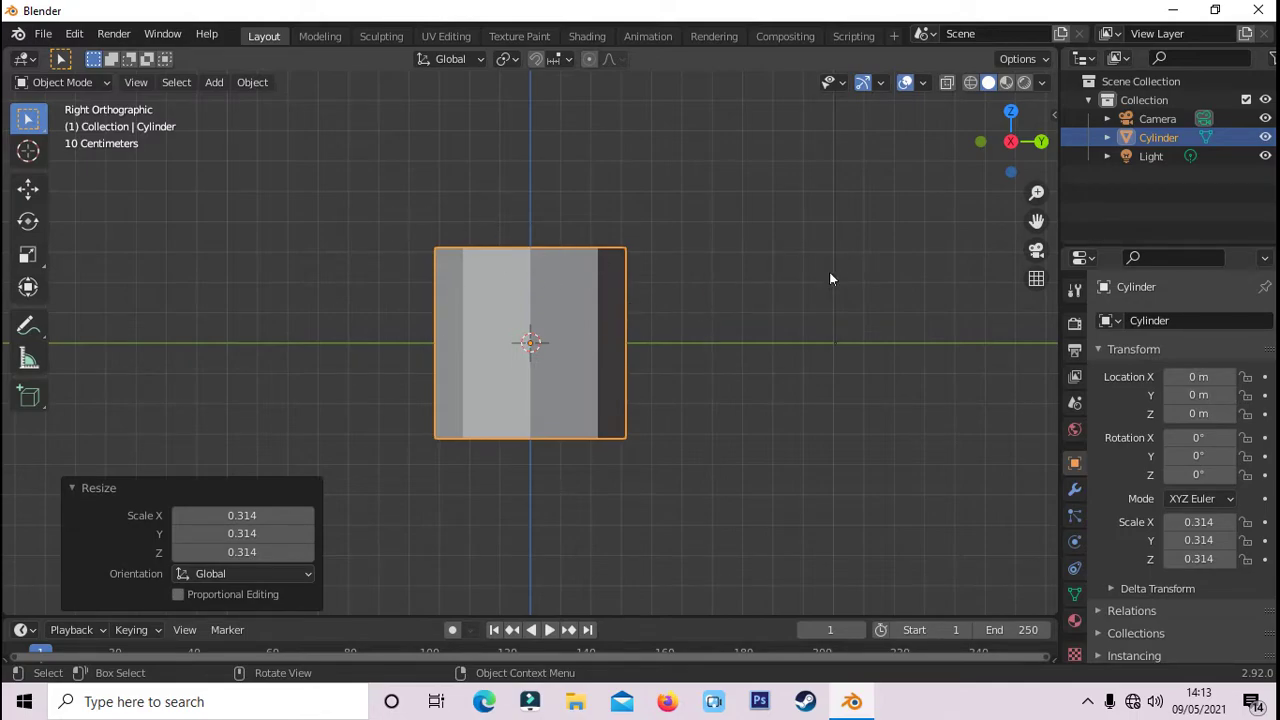
pyautogui.press('r')
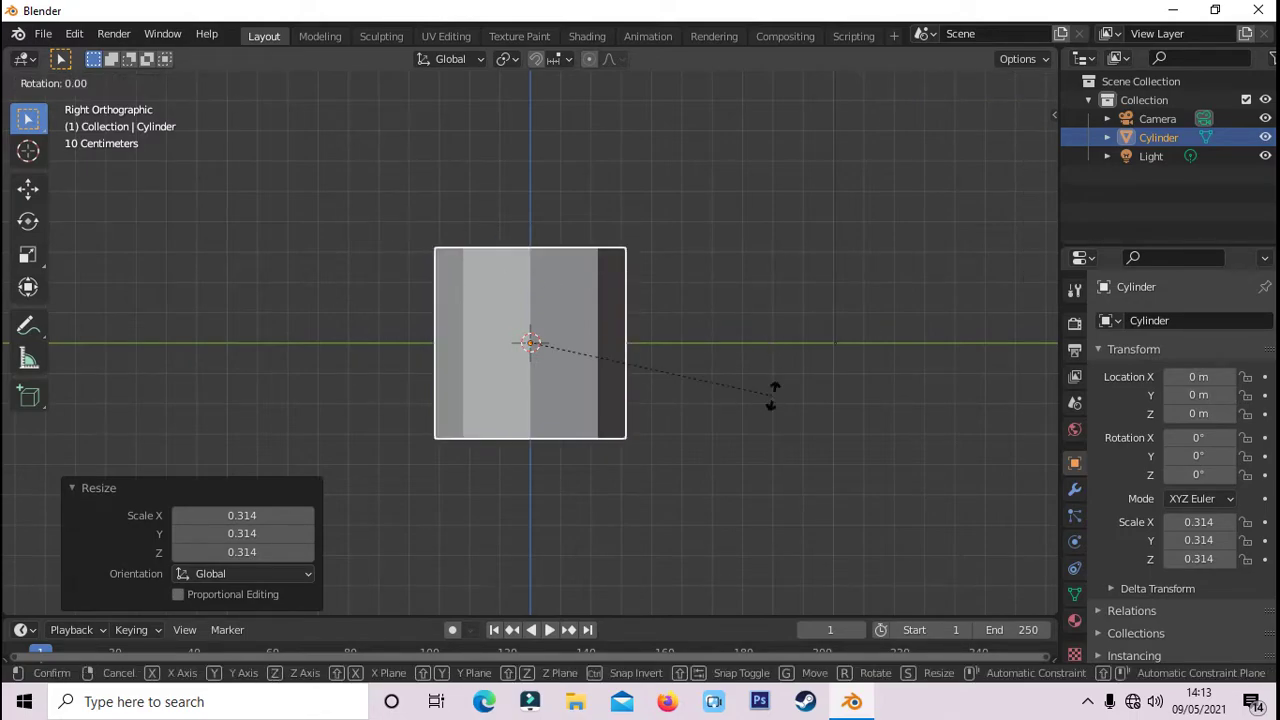
pyautogui.press('x')
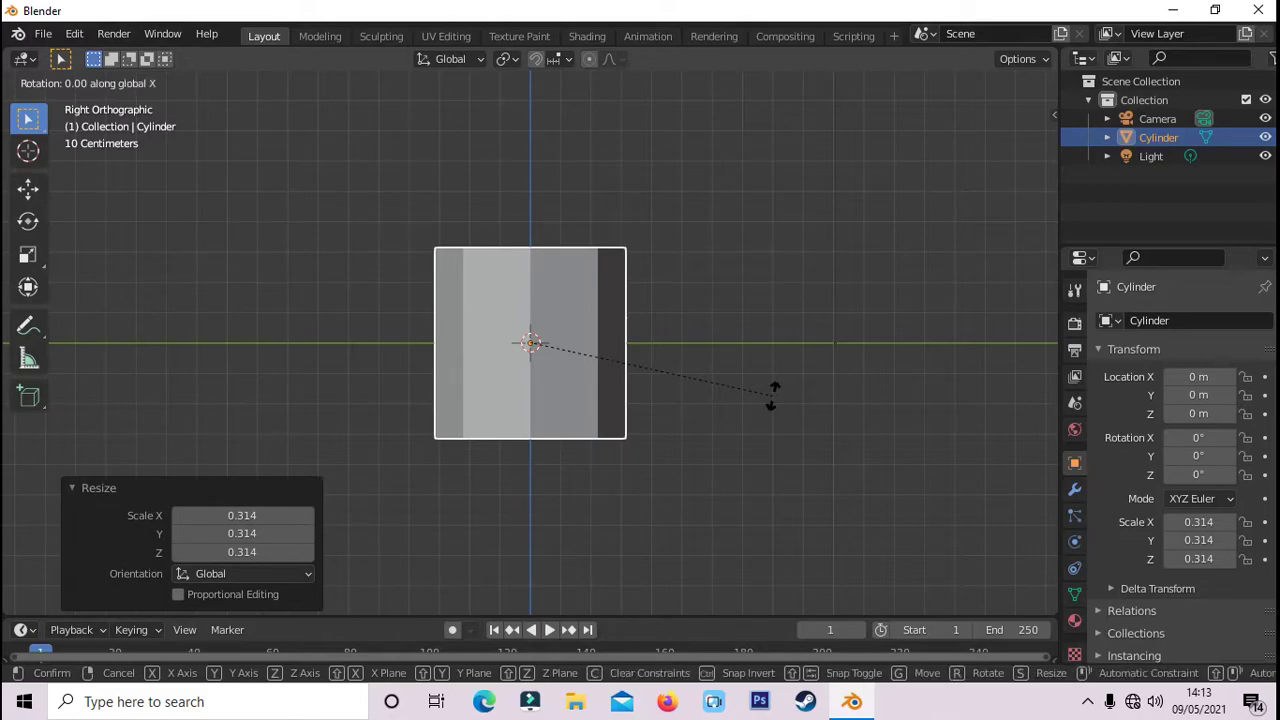
# - Finish the 90° X rotation and raise the cylinder to Z 0.32449
pyautogui.write('90')
pyautogui.press('Return')
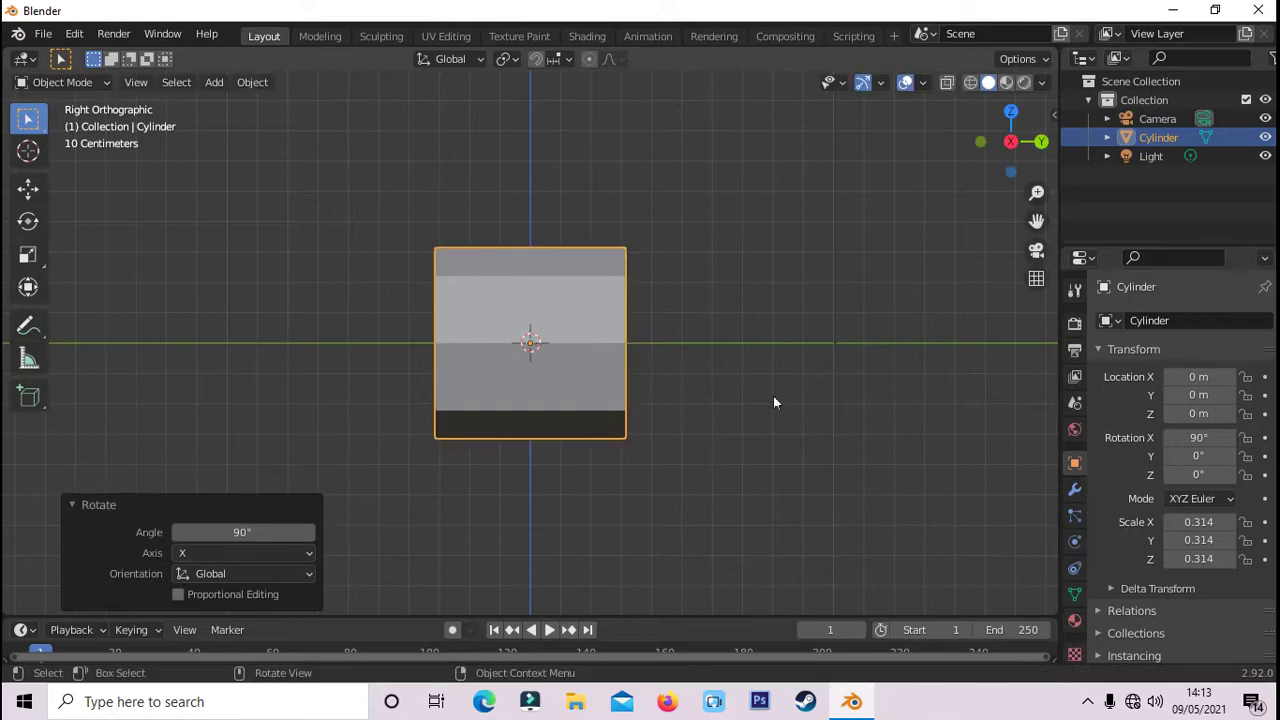
pyautogui.click(773, 396)
pyautogui.click(27, 188)
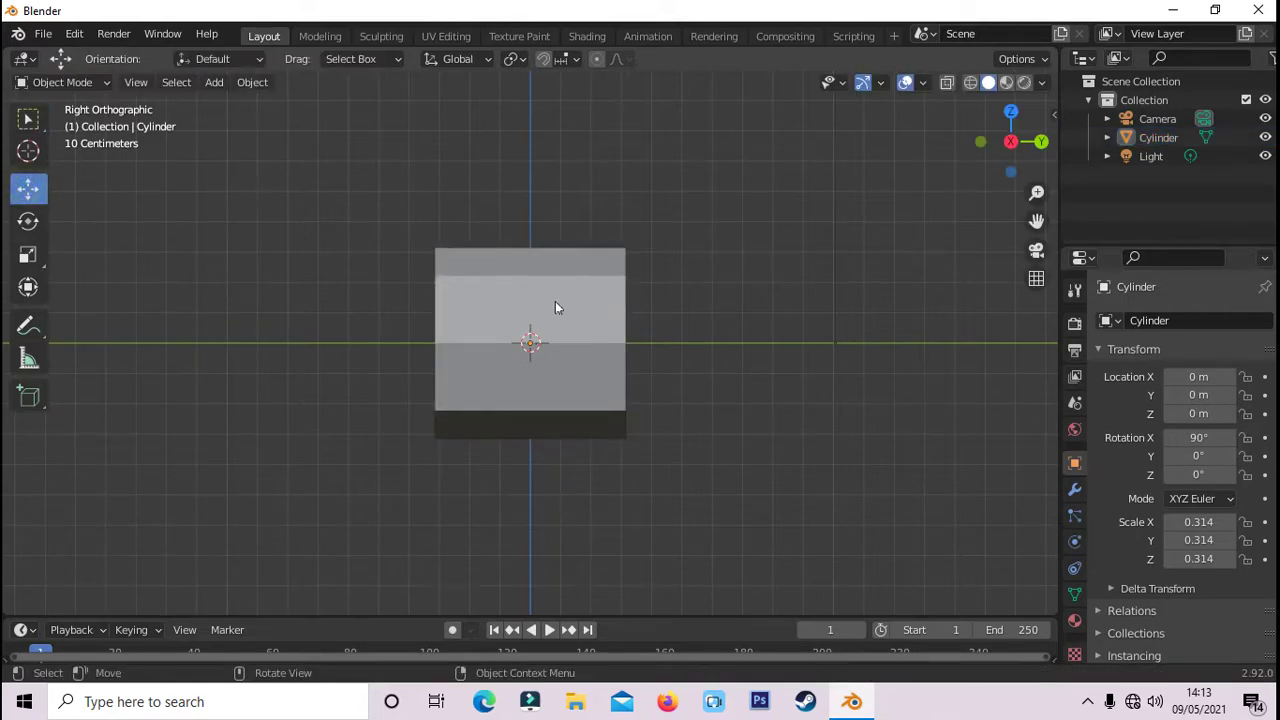
pyautogui.click(560, 318)
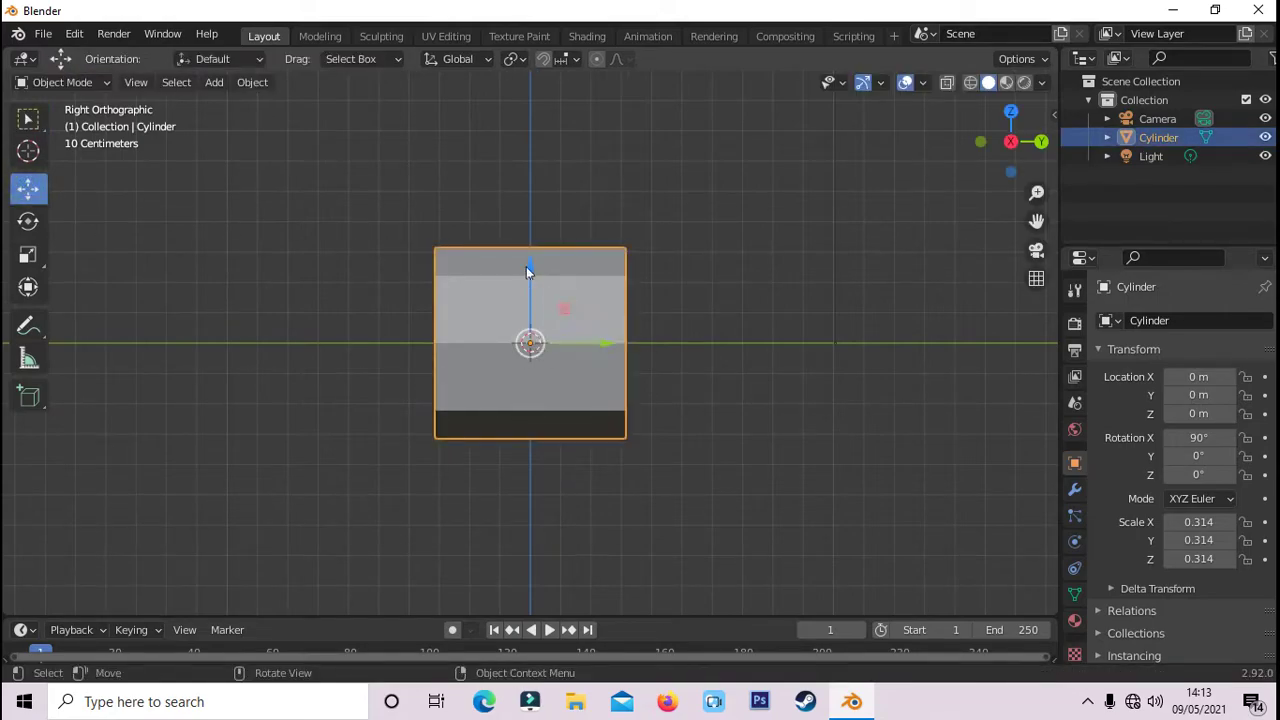
pyautogui.moveTo(529, 233); pyautogui.dragTo(530, 136)
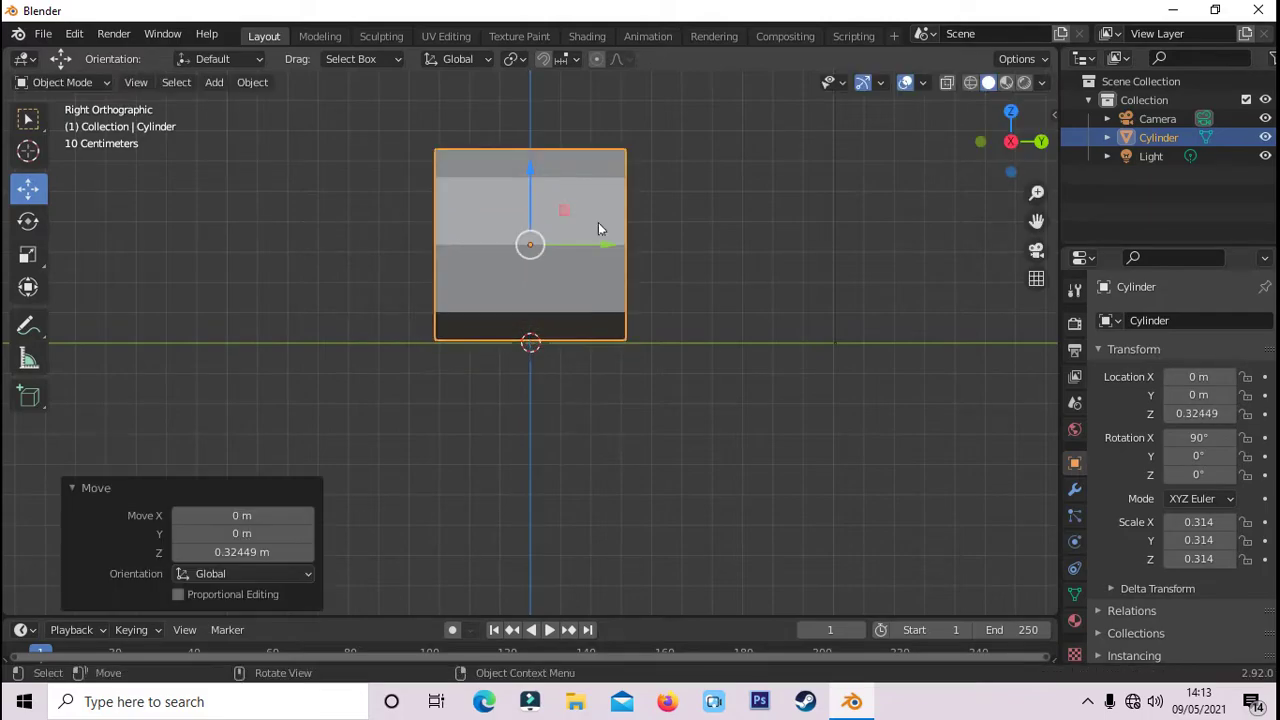
# - Stretch the cylinder along its length into a long bar (scale 1.795)
pyautogui.click(705, 418)
pyautogui.moveTo(705, 418); pyautogui.dragTo(635, 357, button='middle')
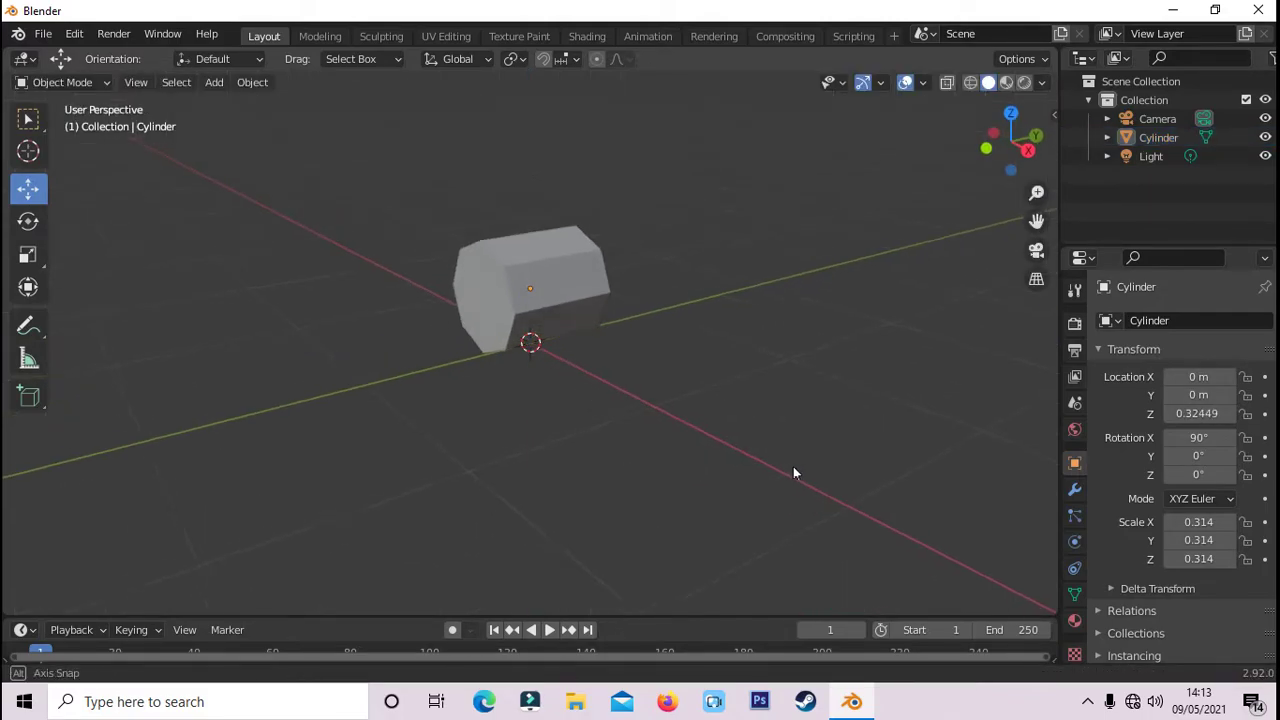
pyautogui.click(566, 282)
pyautogui.press('s')
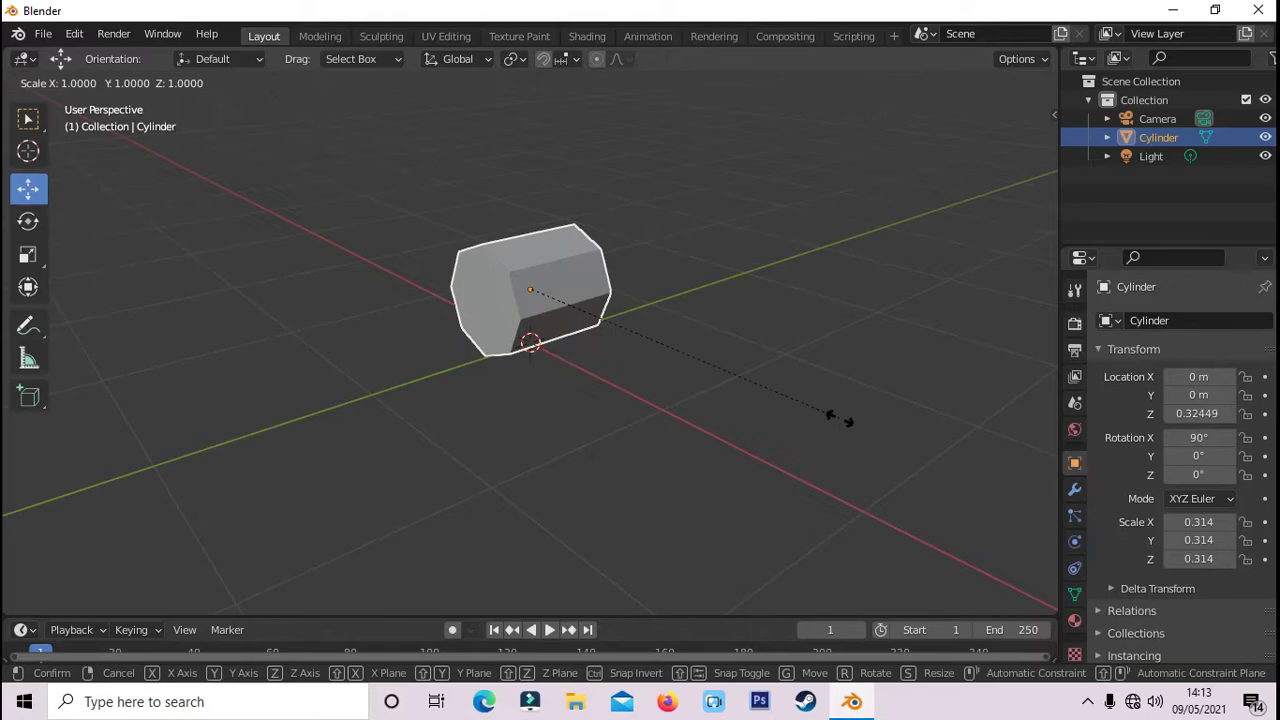
pyautogui.press('y')
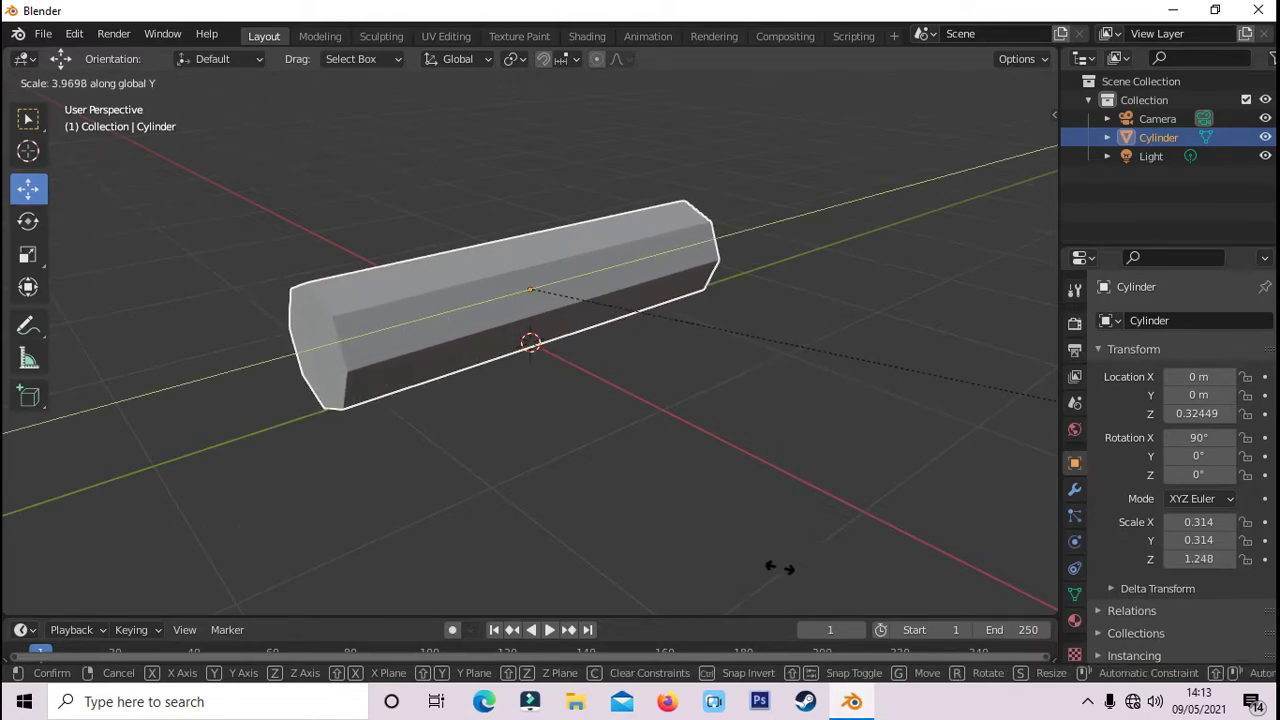
pyautogui.click(292, 174)
# - Orbit around the long bar and enter Edit Mode
pyautogui.click(280, 218)
pyautogui.moveTo(282, 219); pyautogui.dragTo(1031, 223, button='middle')
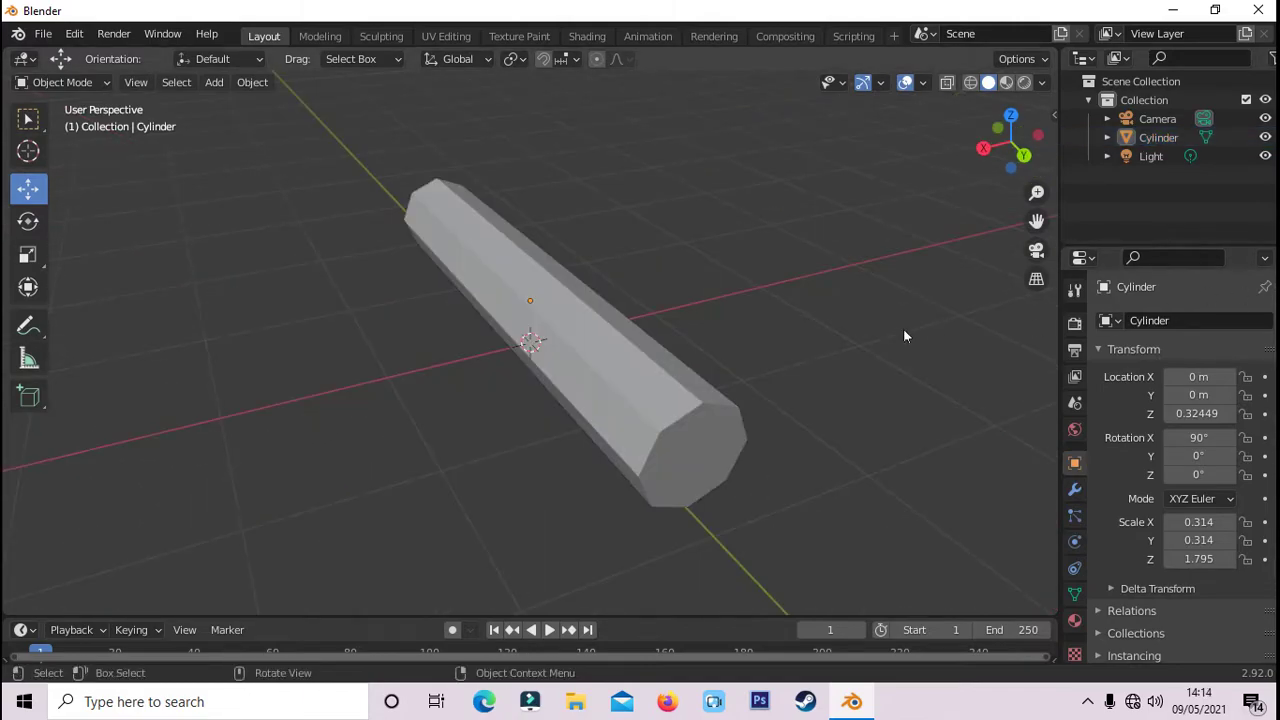
pyautogui.moveTo(903, 334)
pyautogui.mouseDown(button='middle')
pyautogui.moveTo(779, 270)
pyautogui.moveTo(905, 275)
pyautogui.moveTo(240, 269)
pyautogui.moveTo(271, 277)
pyautogui.moveTo(251, 301)
pyautogui.moveTo(294, 314)
pyautogui.moveTo(263, 314)
pyautogui.moveTo(185, 164)
pyautogui.mouseUp(button='middle')
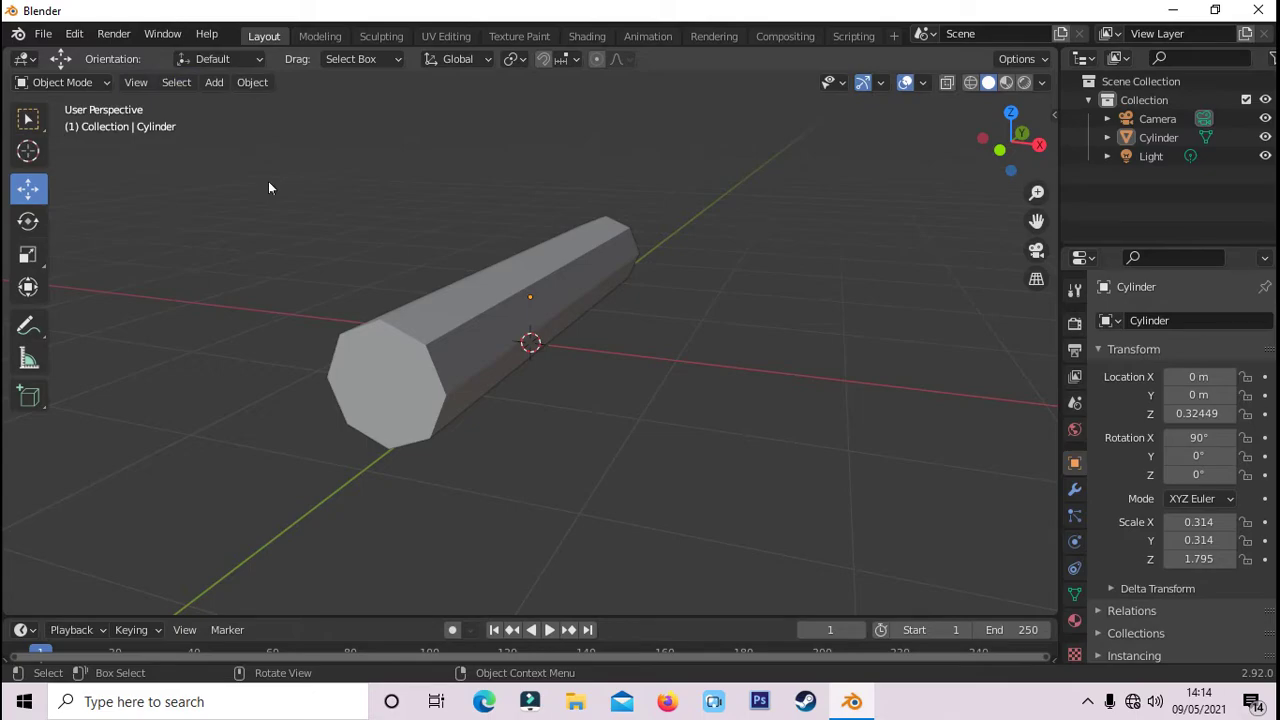
pyautogui.press('Tab')
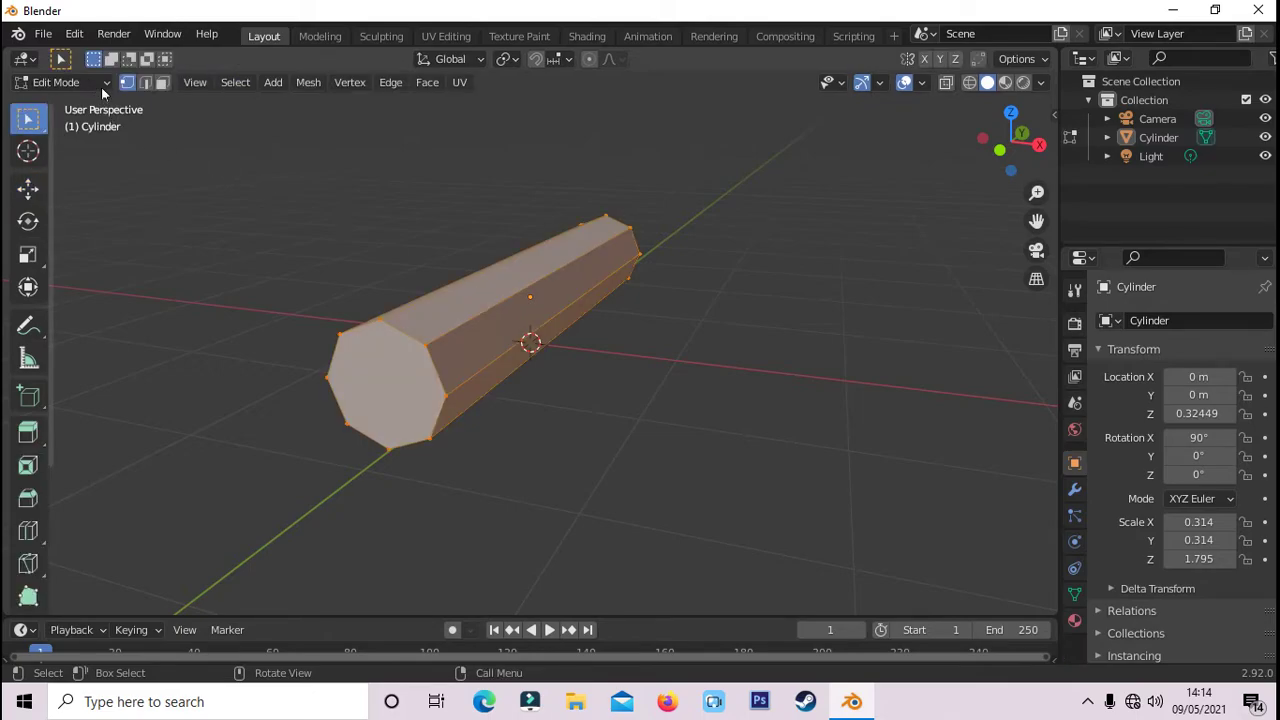
# - In face select mode, delete one end-cap face of the bar, leaving that end open
pyautogui.click(101, 84)
pyautogui.click(84, 124)
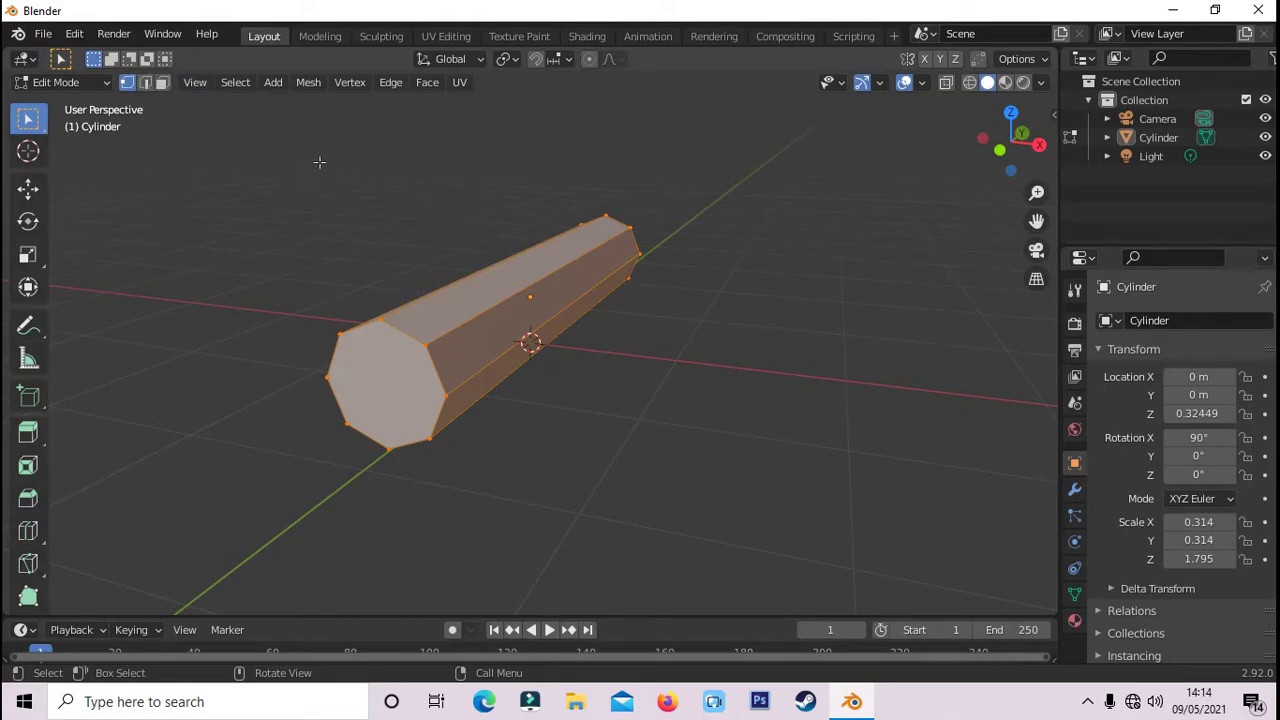
pyautogui.press('3')
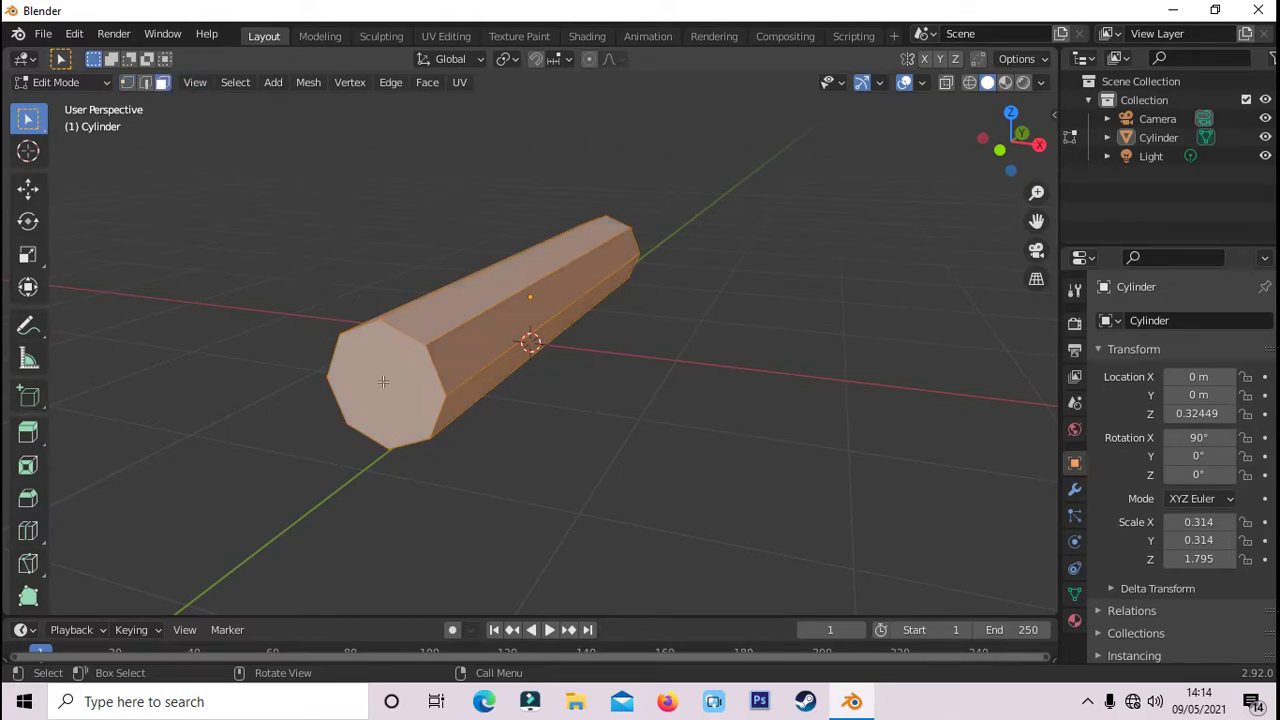
pyautogui.click(385, 380)
pyautogui.moveTo(385, 380); pyautogui.dragTo(821, 398, button='middle')
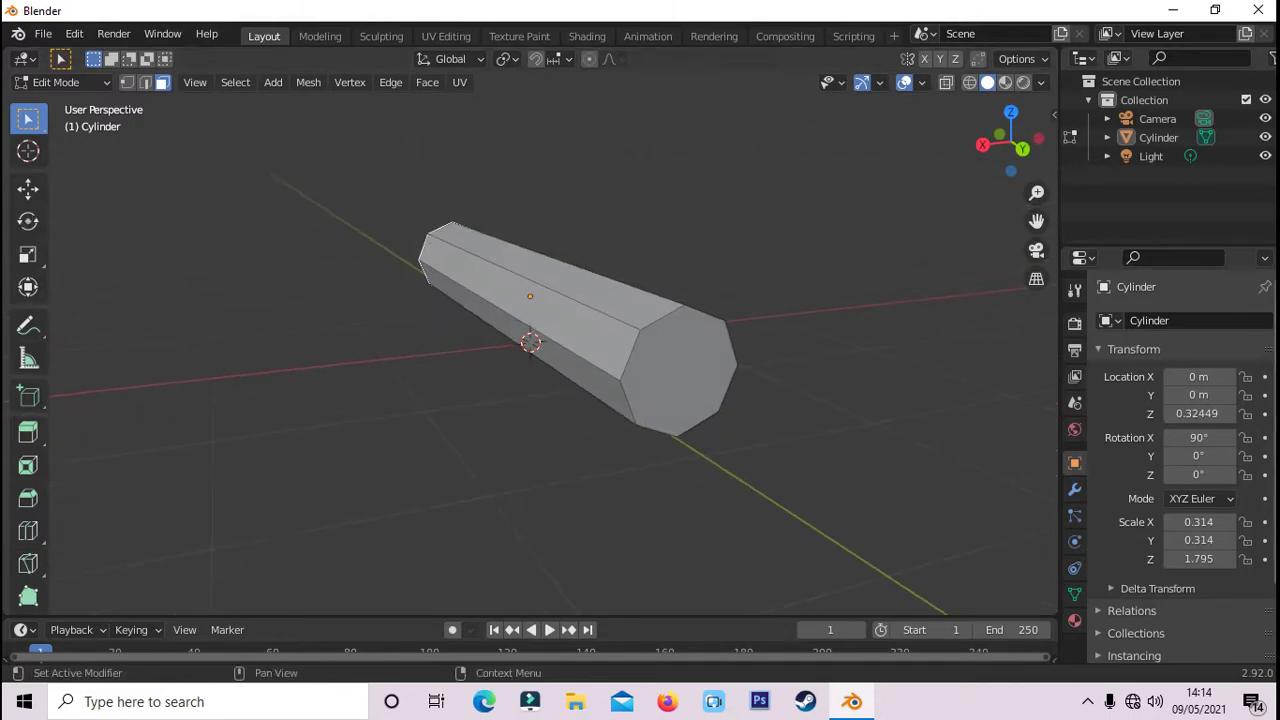
pyautogui.keyDown('shift'); pyautogui.click(666, 366); pyautogui.keyUp('shift')
pyautogui.moveTo(666, 366); pyautogui.dragTo(966, 207, button='middle')
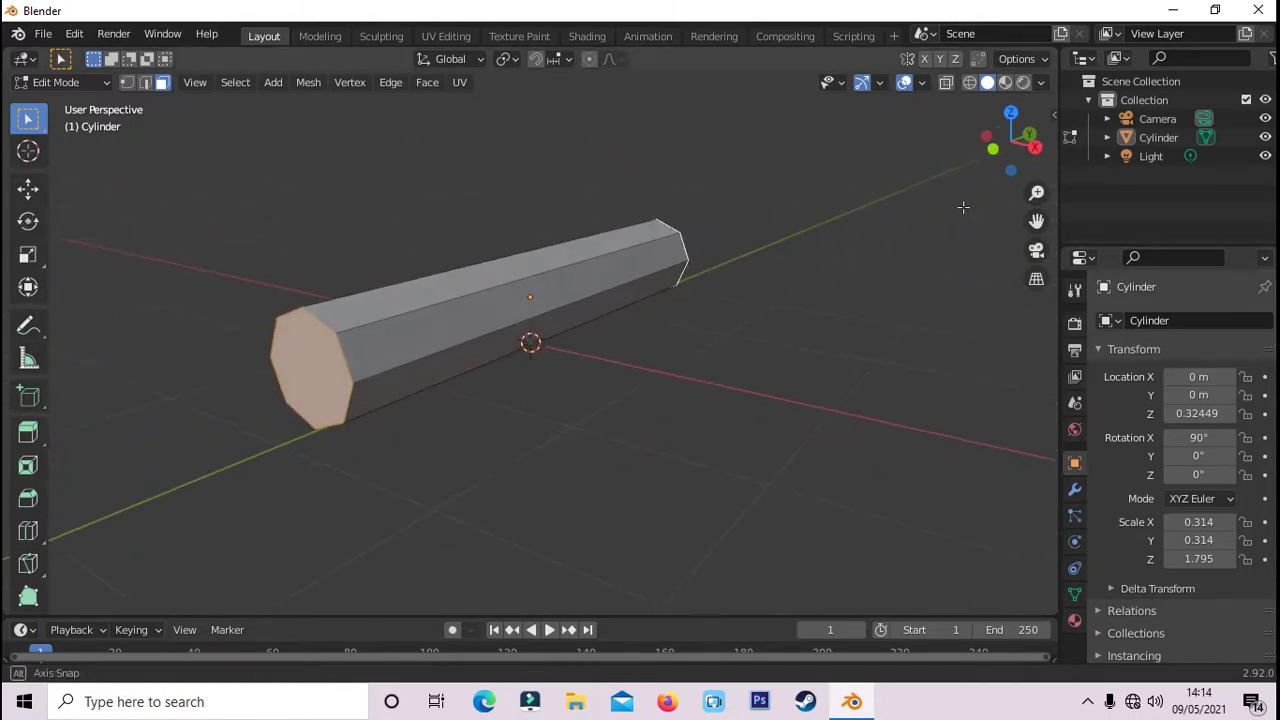
pyautogui.press('x')
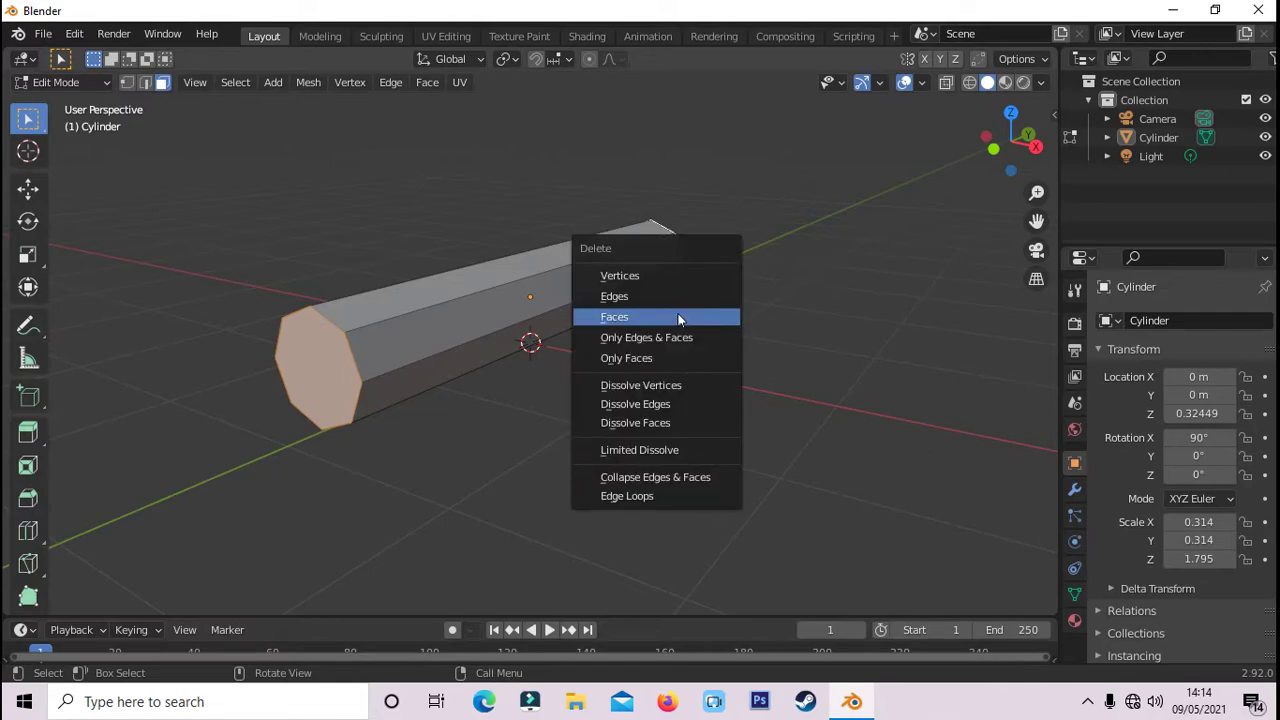
pyautogui.click(673, 314)
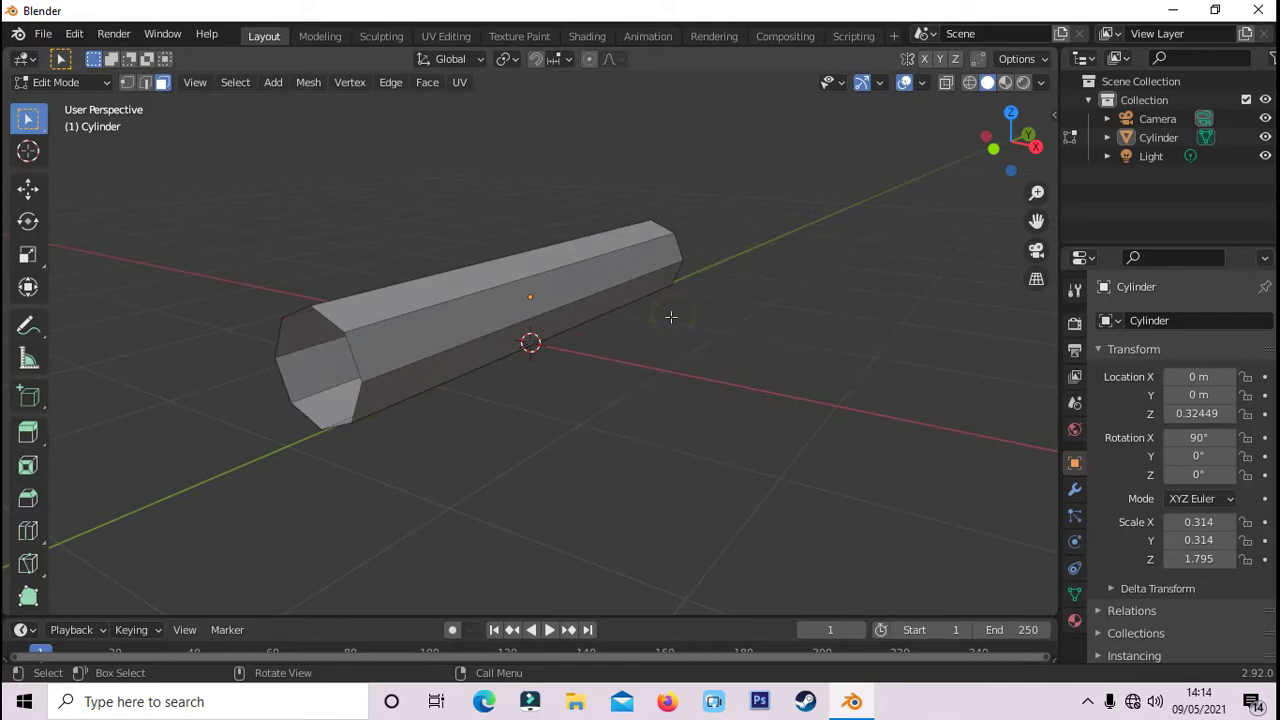
# - Orbit the view until the cylinder's open end faces the viewer
pyautogui.moveTo(635, 361)
pyautogui.mouseDown(button='middle')
pyautogui.moveTo(705, 343)
pyautogui.moveTo(713, 354)
pyautogui.mouseUp(button='middle')
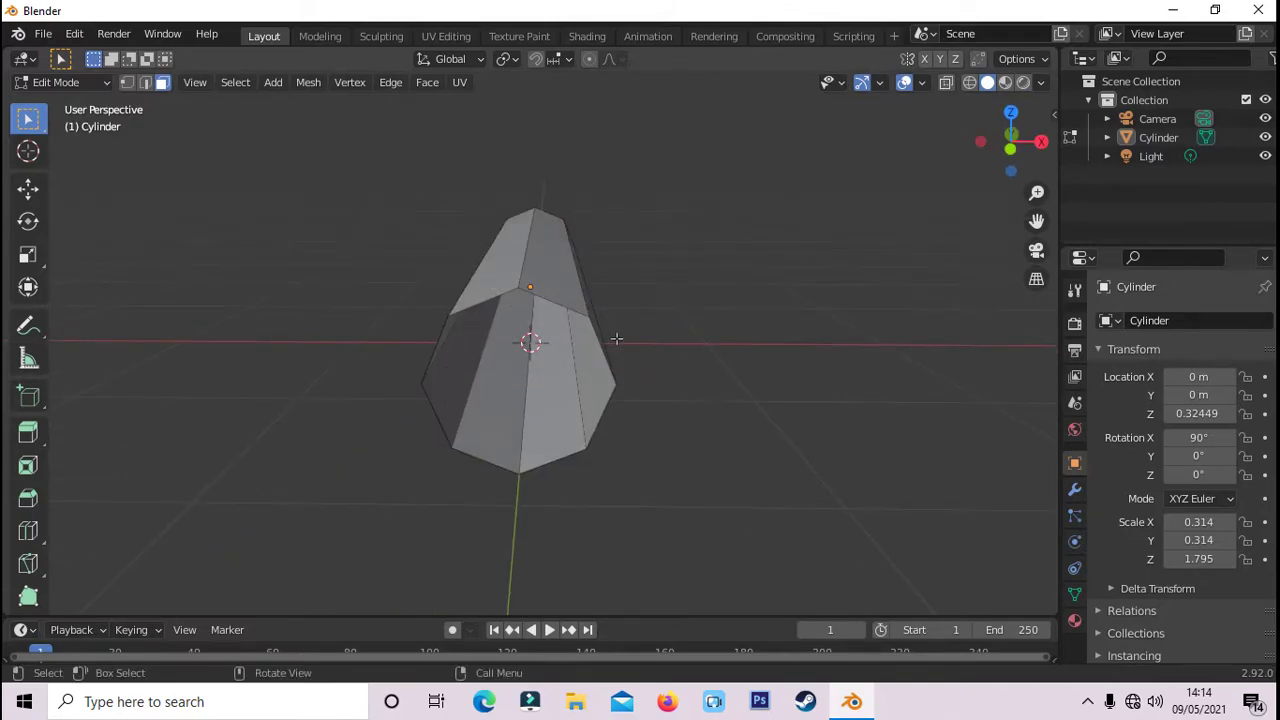
pyautogui.moveTo(726, 360); pyautogui.dragTo(506, 270, button='middle')
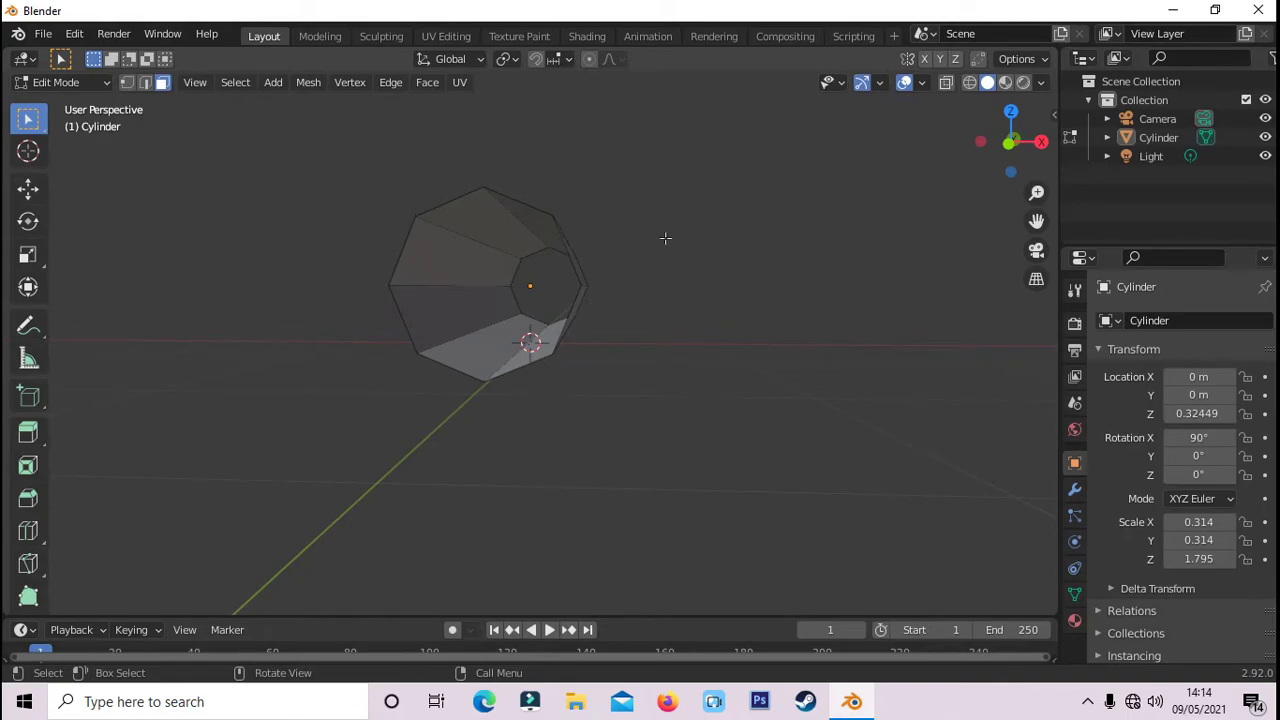
pyautogui.moveTo(665, 238); pyautogui.dragTo(641, 298, button='middle')
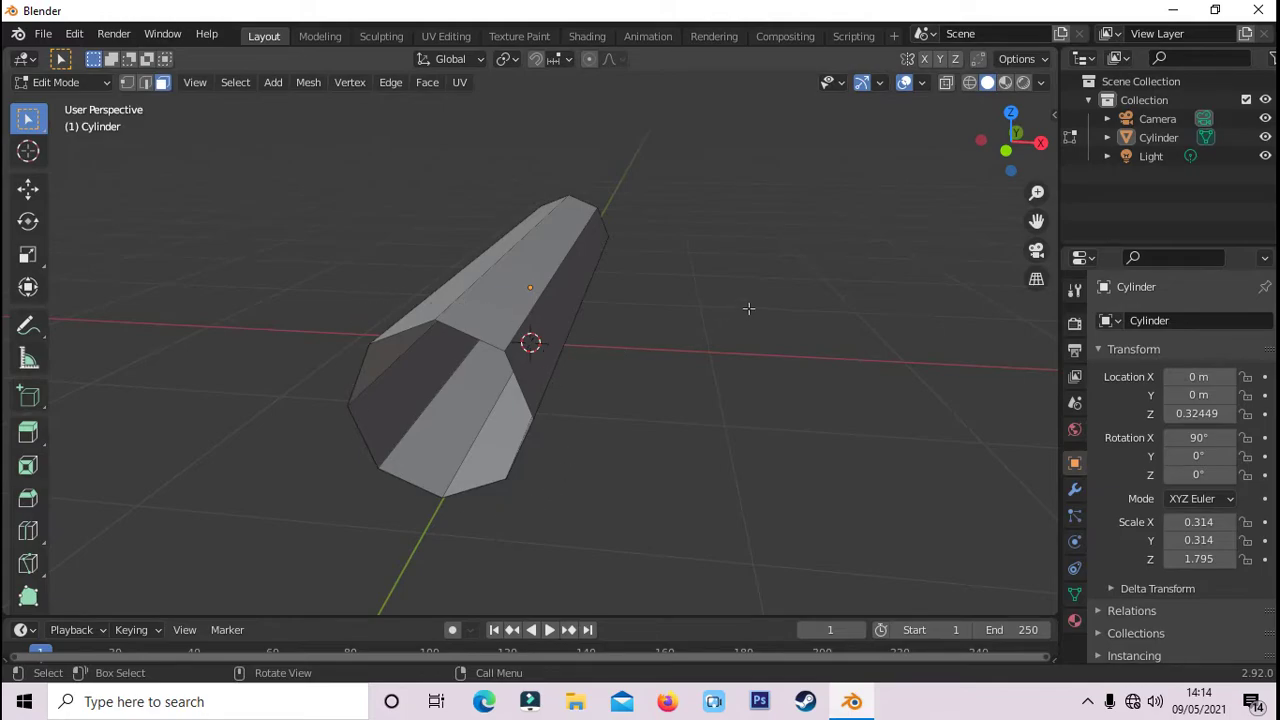
pyautogui.moveTo(748, 308); pyautogui.dragTo(281, 376, button='middle')
pyautogui.moveTo(462, 456); pyautogui.dragTo(493, 431, button='middle')
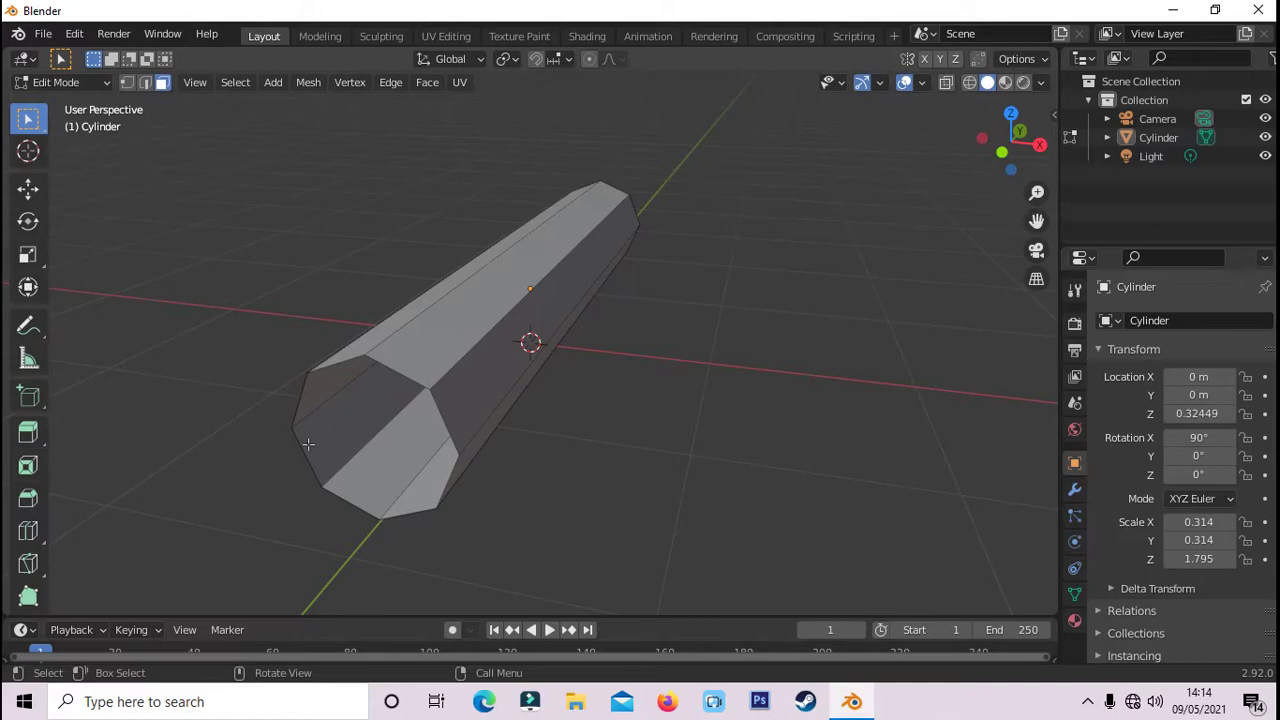
pyautogui.moveTo(319, 465); pyautogui.dragTo(510, 342, button='middle')
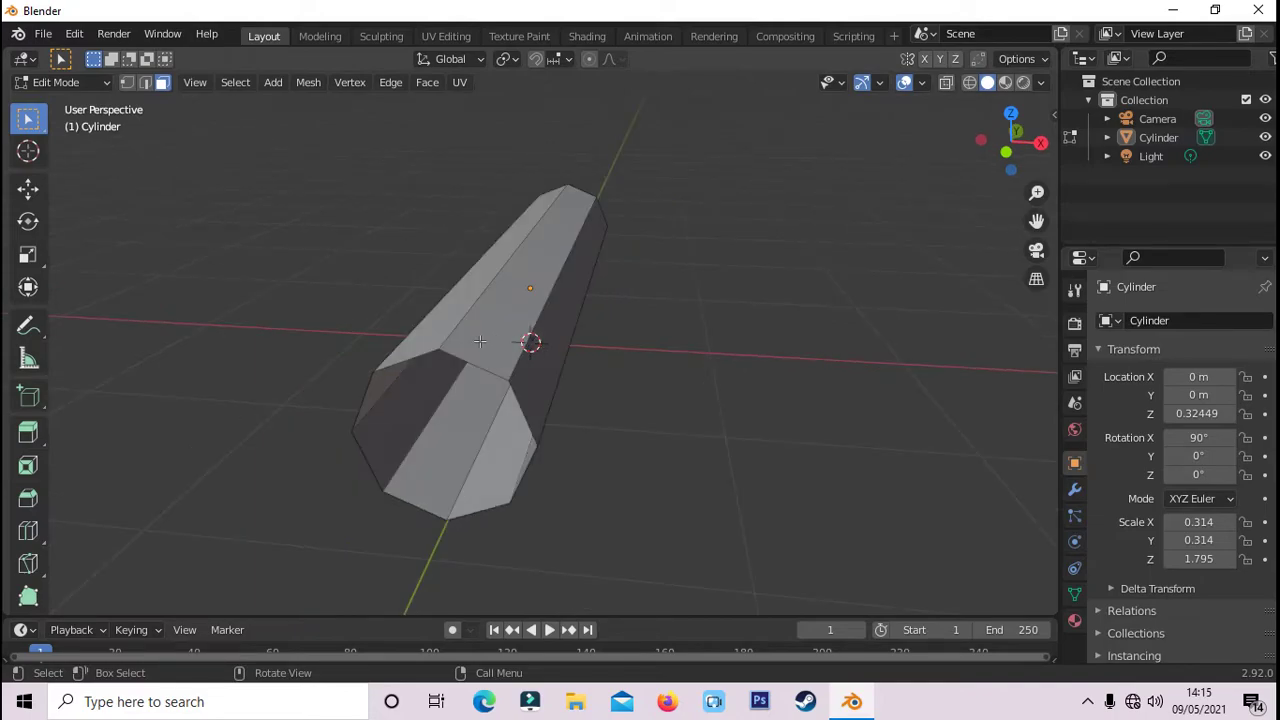
# - Select all, extrude in place and shrink inward along normals to thicken the tube walls
pyautogui.press('a')
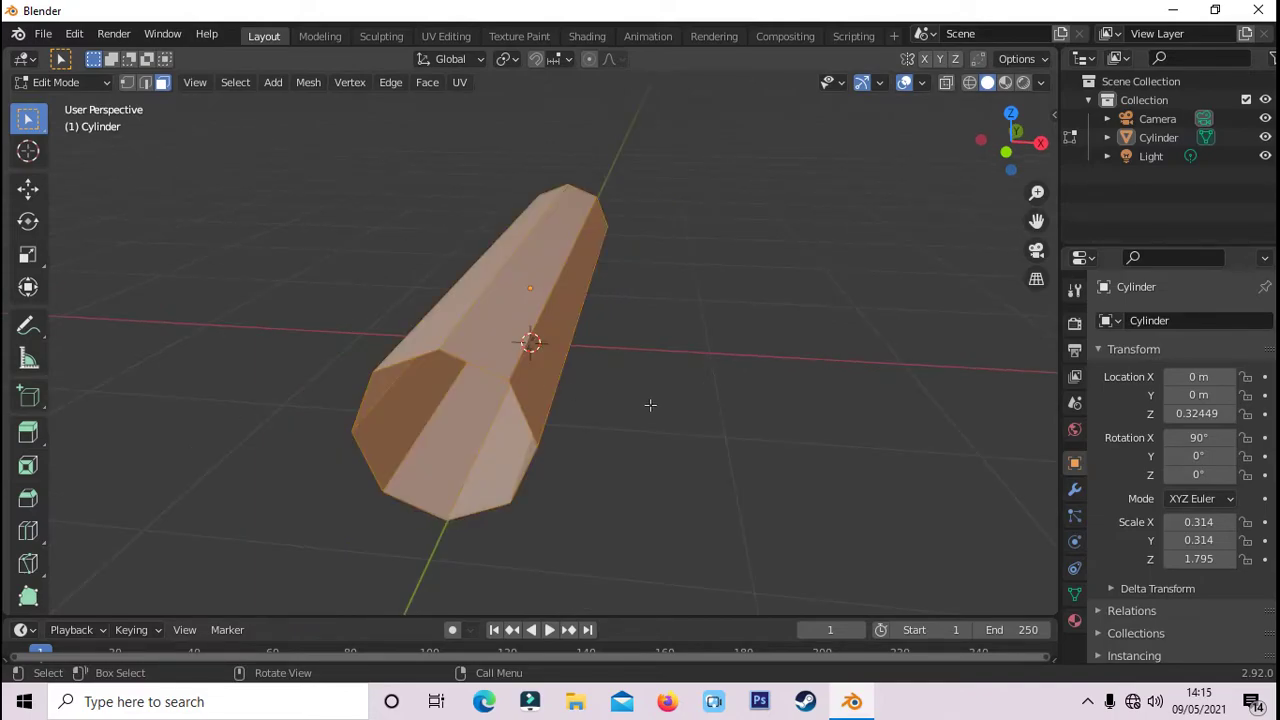
pyautogui.moveTo(650, 405); pyautogui.dragTo(477, 334, button='middle')
pyautogui.moveTo(630, 453)
pyautogui.mouseDown(button='middle')
pyautogui.moveTo(651, 437)
pyautogui.moveTo(620, 435)
pyautogui.mouseUp(button='middle')
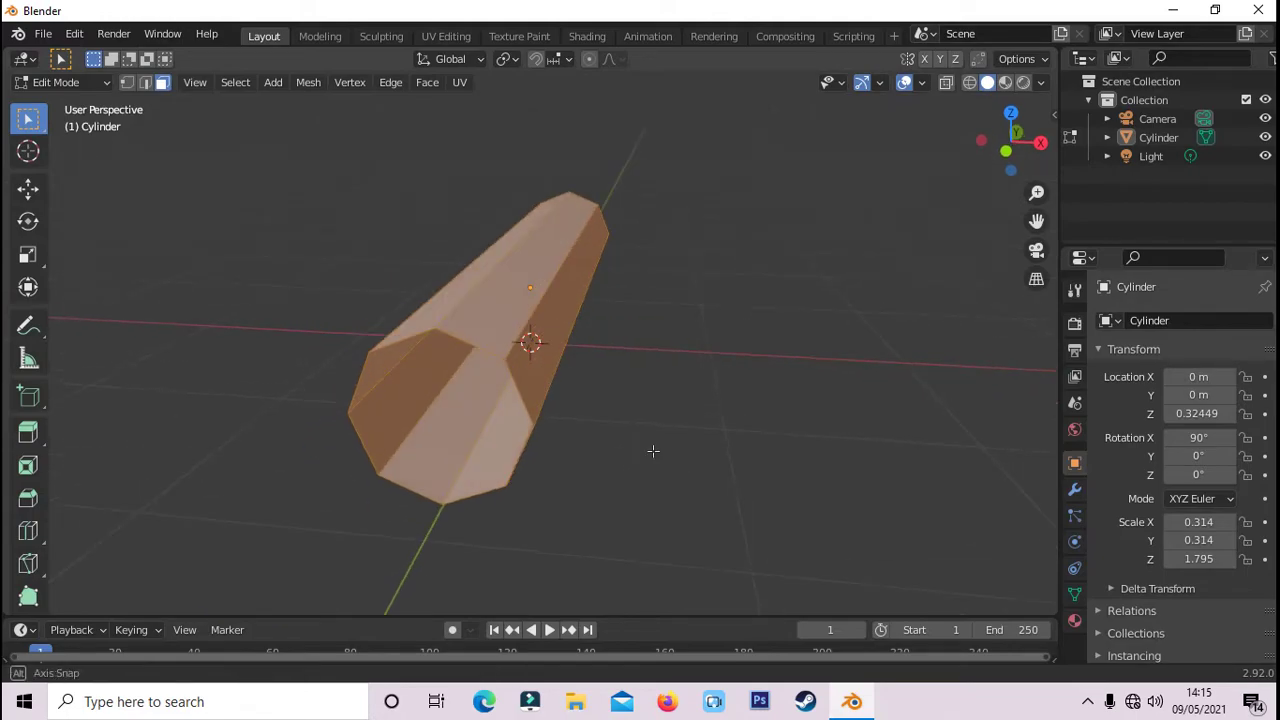
pyautogui.press('e')
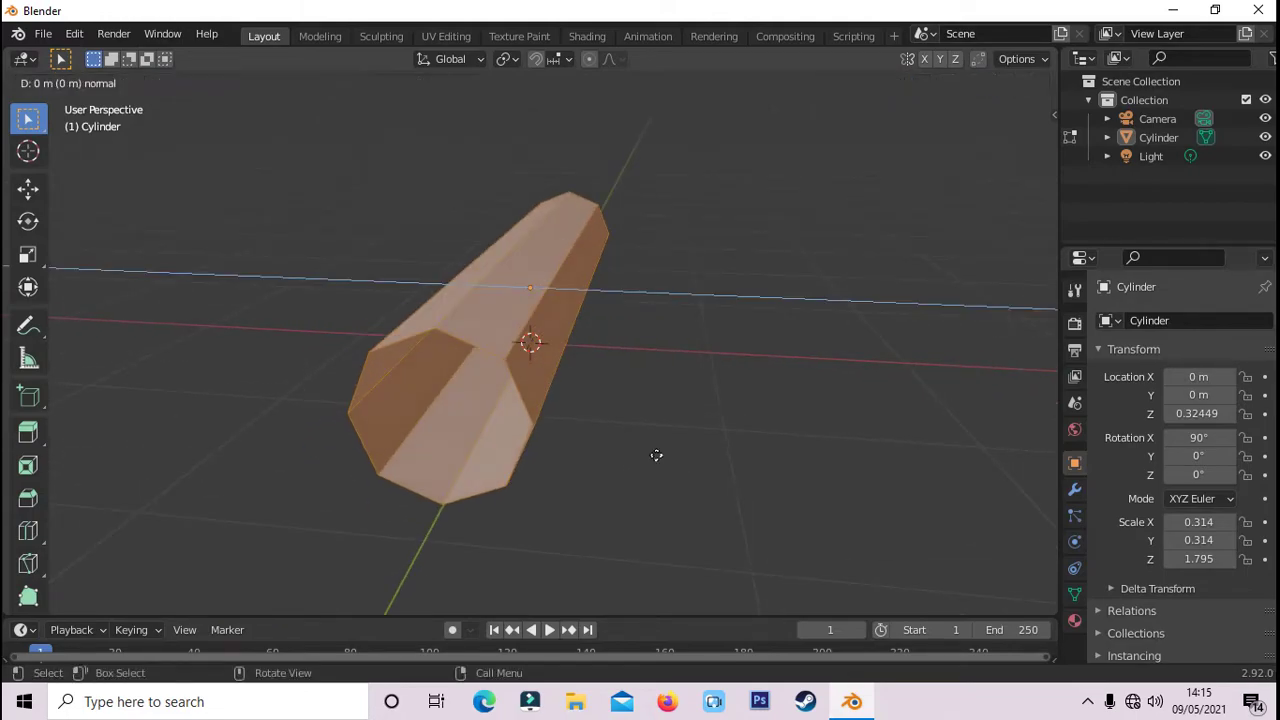
pyautogui.click(656, 455)
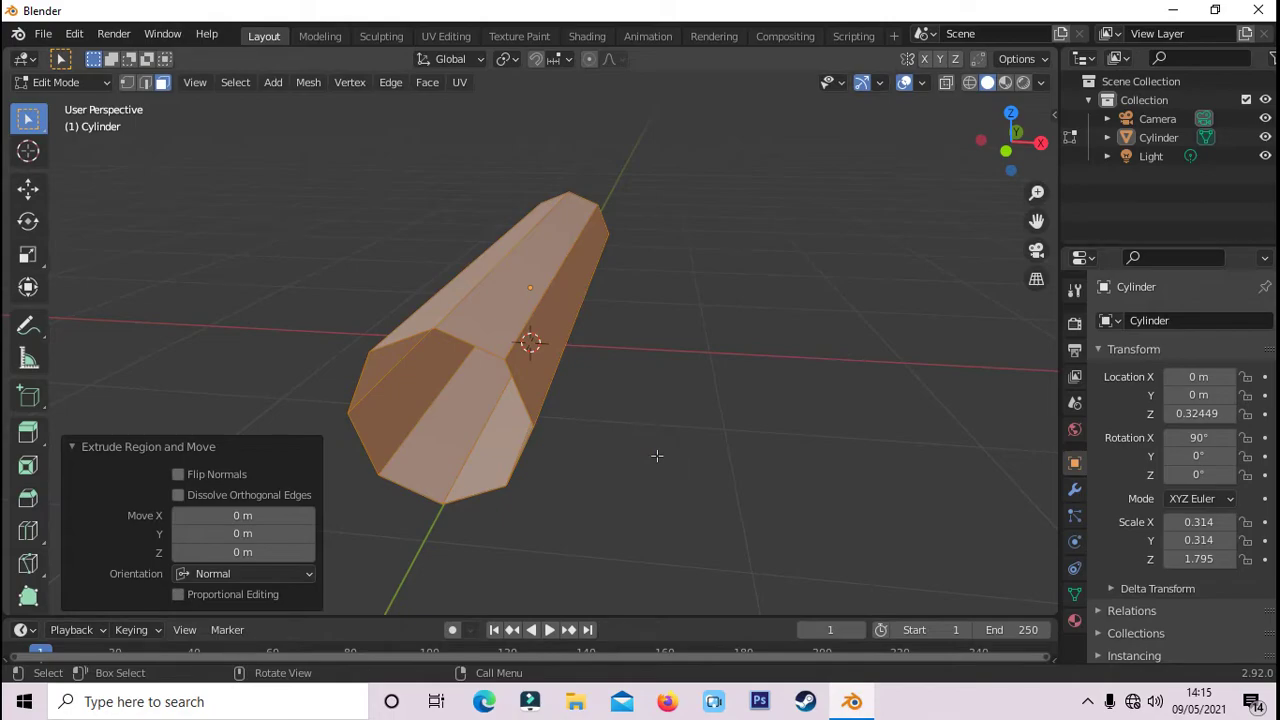
pyautogui.hotkey('alt', 's')
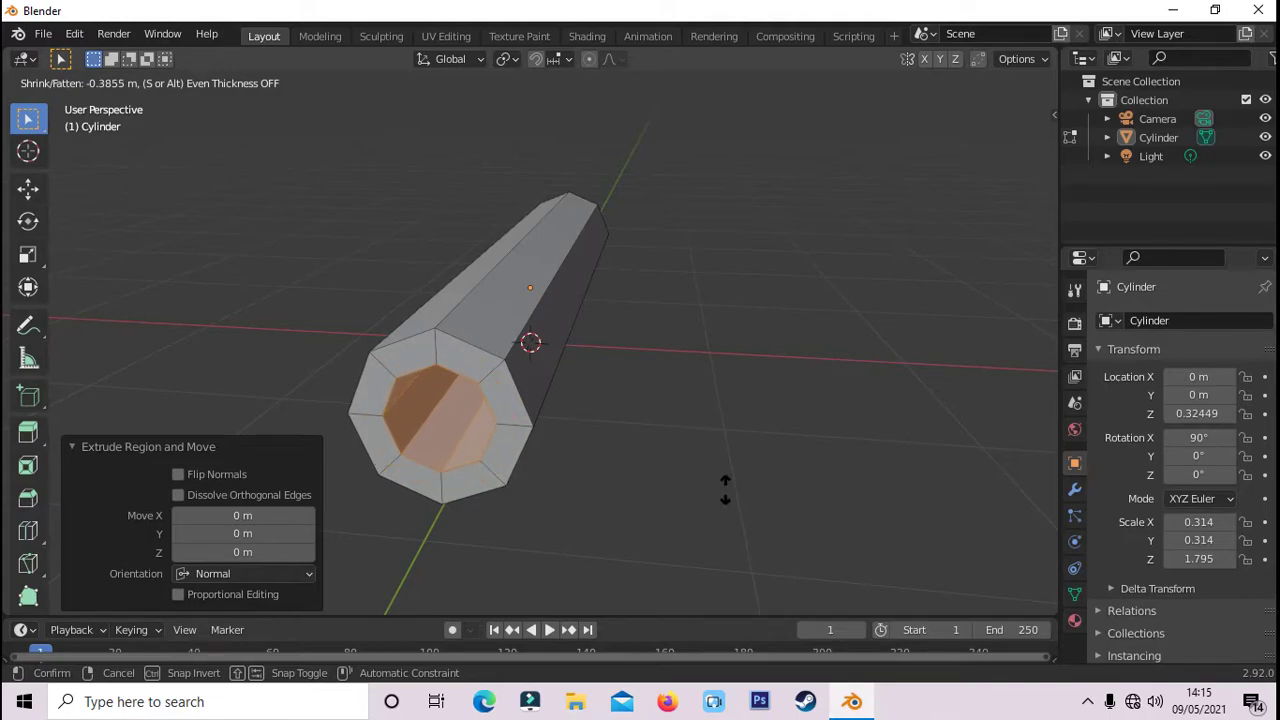
pyautogui.click(724, 490)
pyautogui.moveTo(629, 417)
pyautogui.mouseDown(button='middle')
pyautogui.moveTo(551, 433)
pyautogui.moveTo(523, 423)
pyautogui.mouseUp(button='middle')
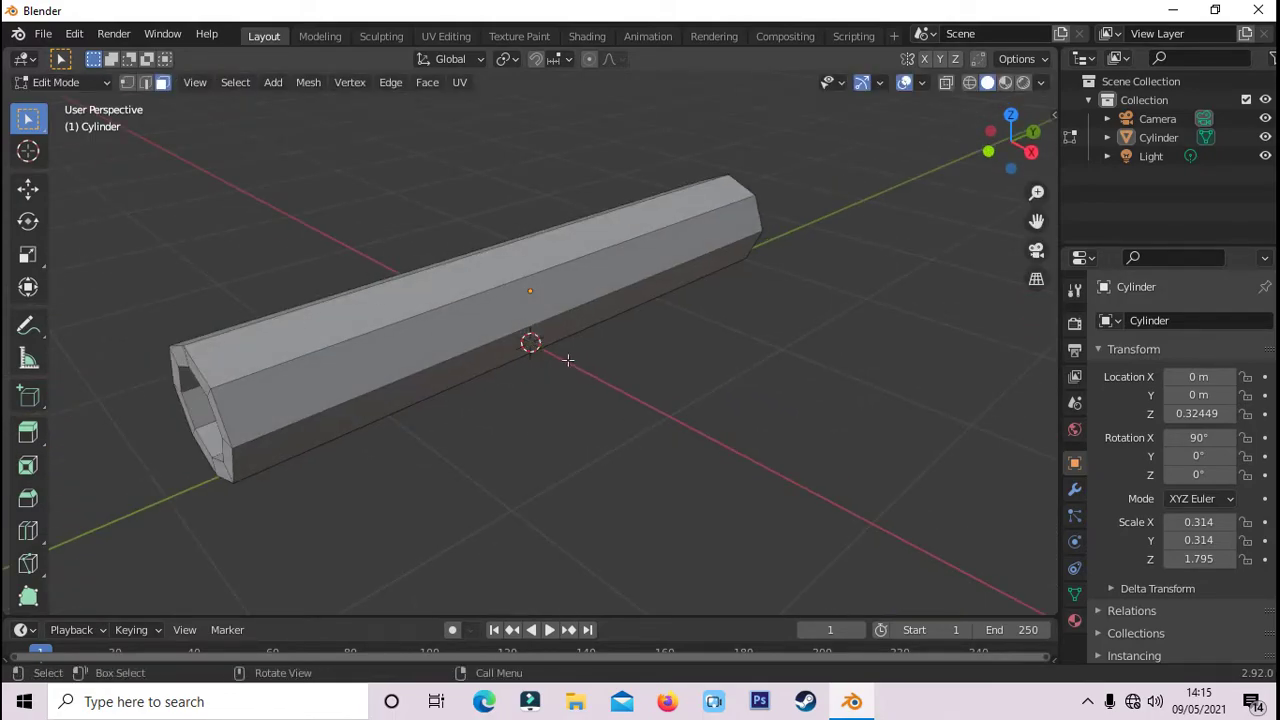
# - Add eight evenly spaced, centred loop cuts along the tube's length
pyautogui.hotkey('ctrl', 'r')
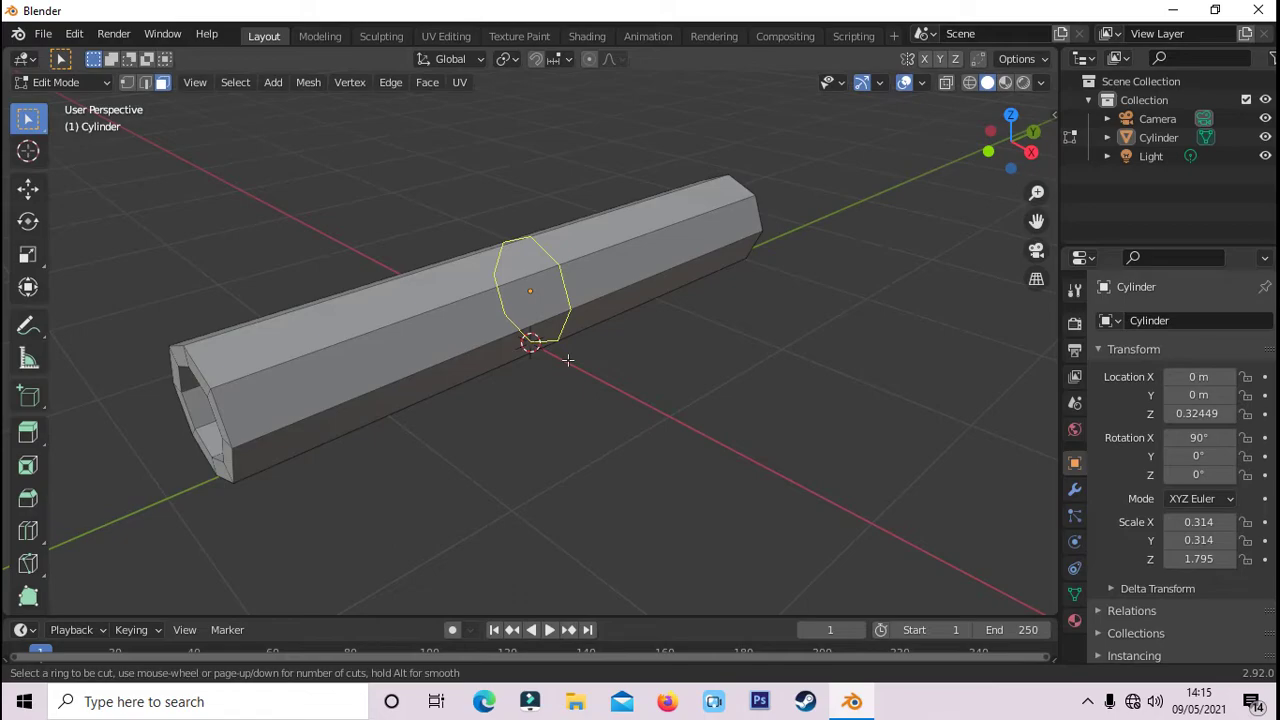
pyautogui.scroll(1, 567, 360)
pyautogui.scroll(2, 567, 360)
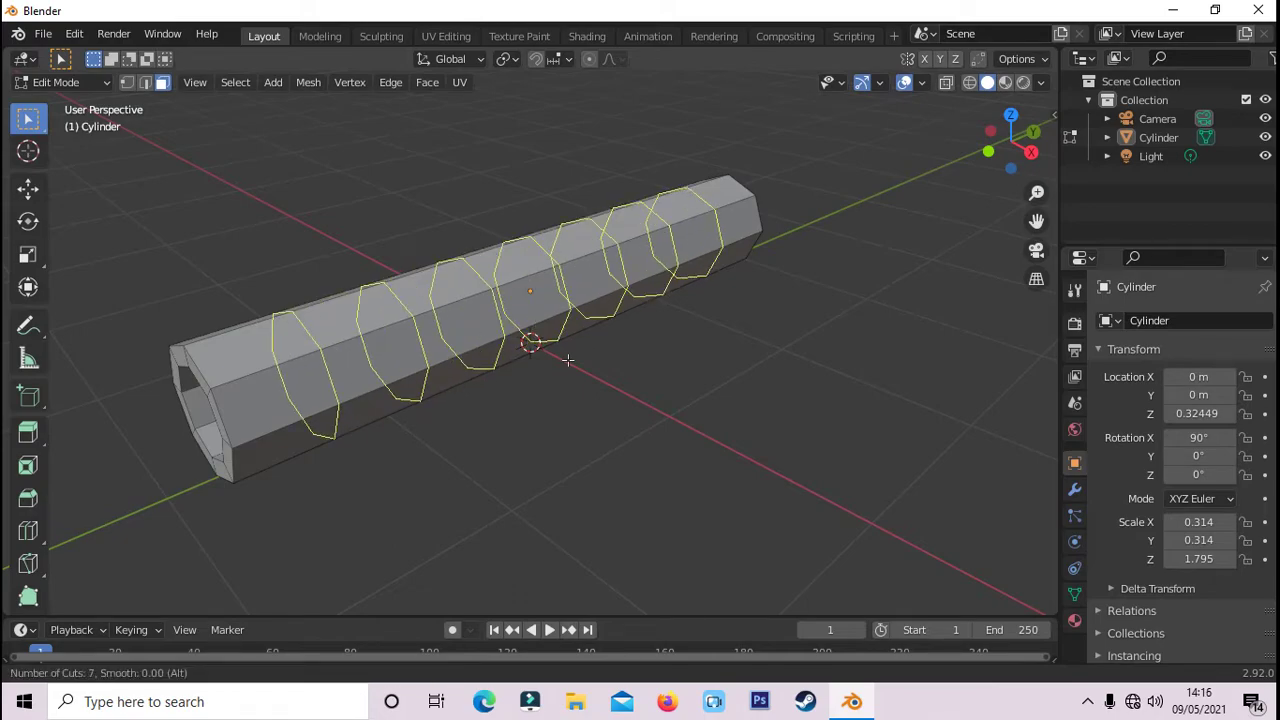
pyautogui.scroll(2, 567, 360)
pyautogui.scroll(-1, 567, 360)
pyautogui.click(567, 360)
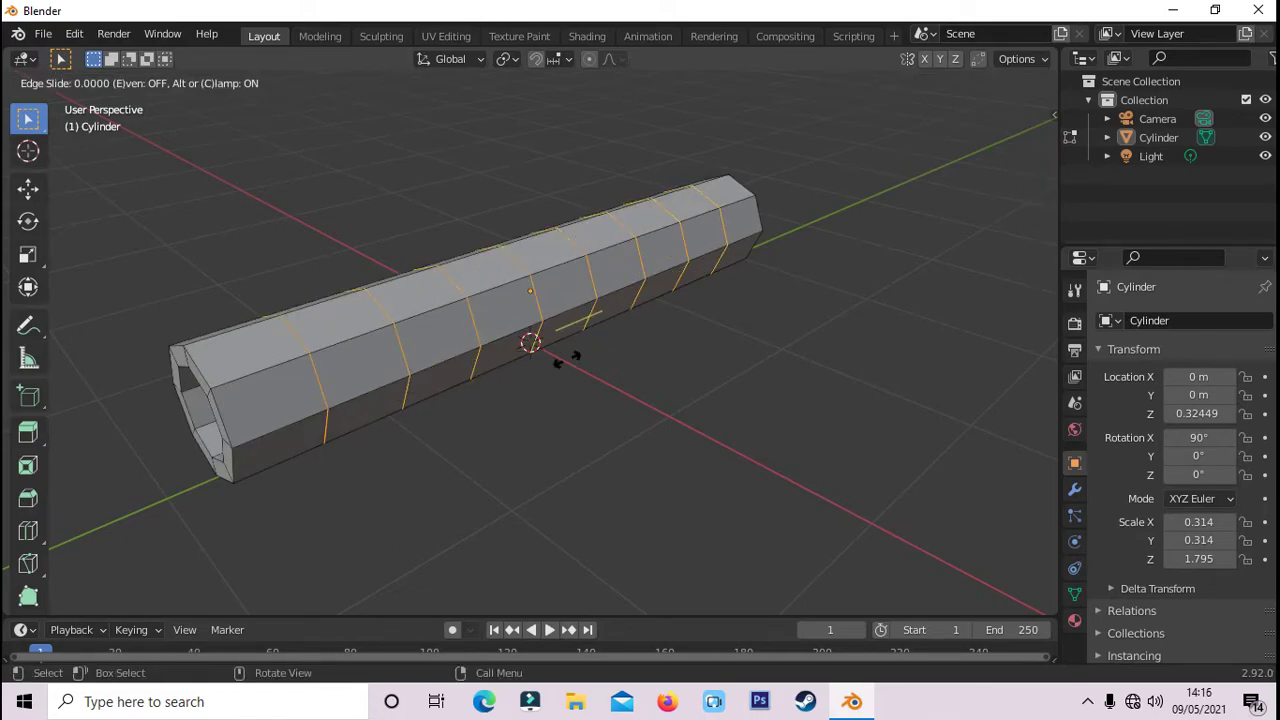
pyautogui.rightClick(567, 360)
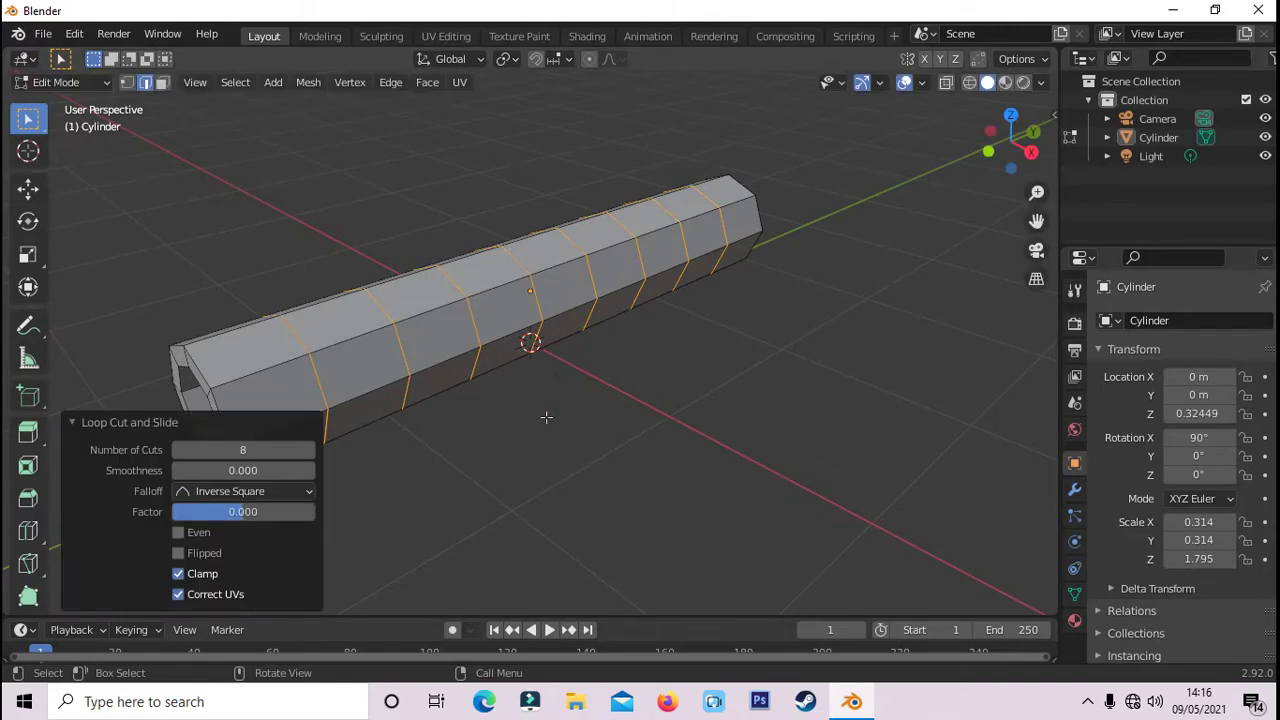
pyautogui.moveTo(546, 417)
pyautogui.mouseDown(button='middle')
pyautogui.moveTo(439, 423)
pyautogui.moveTo(498, 425)
pyautogui.moveTo(522, 441)
pyautogui.mouseUp(button='middle')
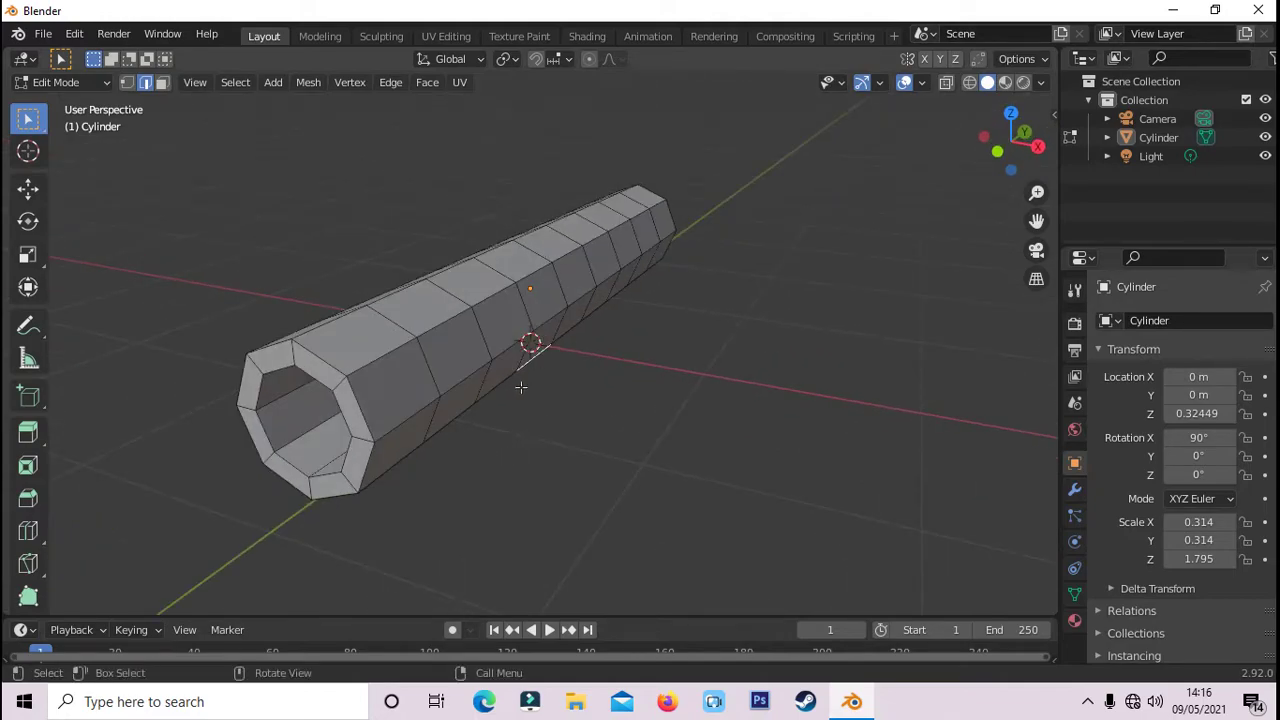
pyautogui.moveTo(521, 387); pyautogui.dragTo(609, 420, button='middle')
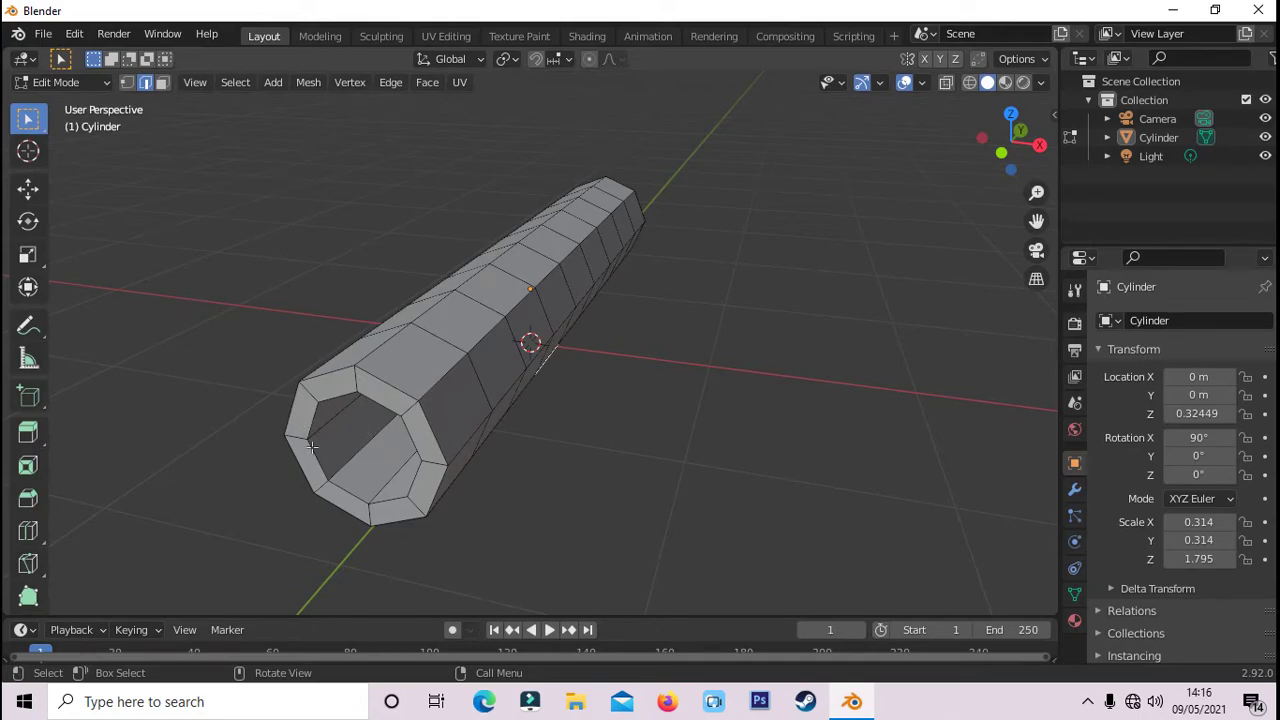
# - Knife-cut a new edge from the inner rim to the top edge and back
pyautogui.scroll(2, 269, 434)
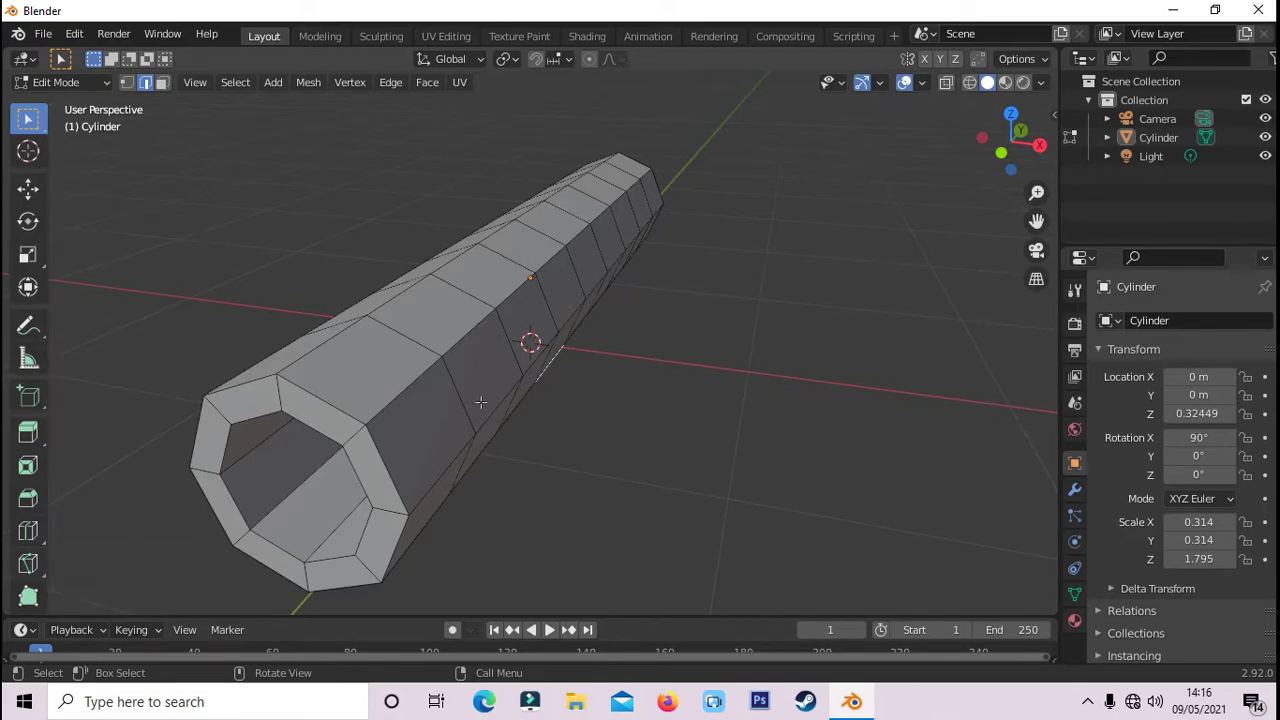
pyautogui.press('k')
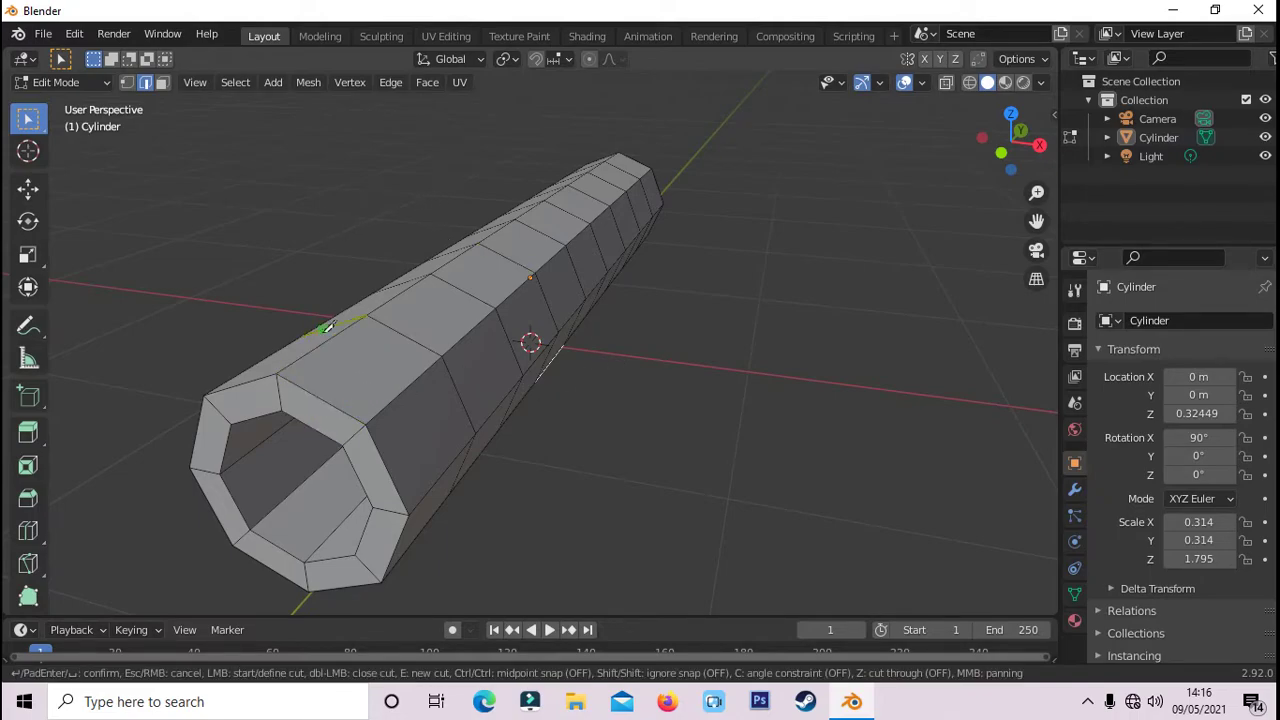
pyautogui.scroll(2, 287, 270)
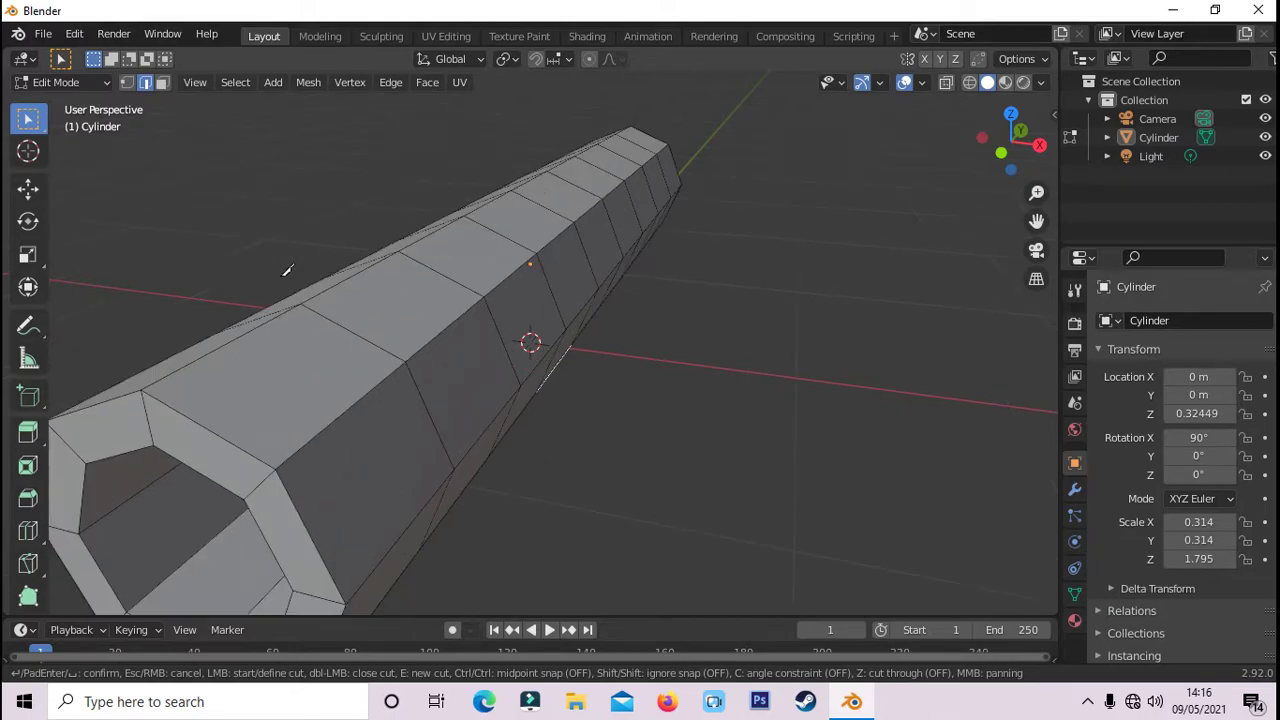
pyautogui.scroll(-2, 287, 270)
pyautogui.click(332, 432)
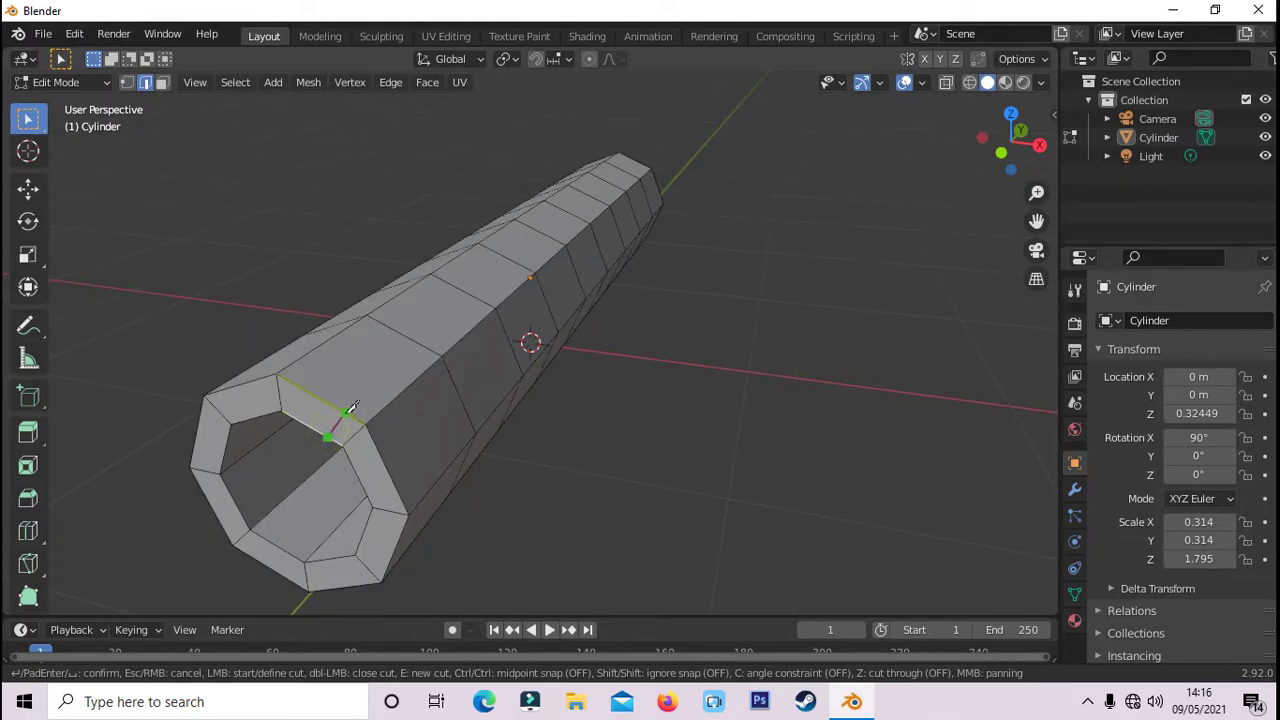
pyautogui.click(414, 381)
pyautogui.click(377, 442)
pyautogui.press('Return')
# - Make a second knife cut from the inner rim to the outer edge inside the open end
pyautogui.moveTo(497, 453)
pyautogui.mouseDown(button='middle')
pyautogui.moveTo(551, 394)
pyautogui.moveTo(646, 113)
pyautogui.mouseUp(button='middle')
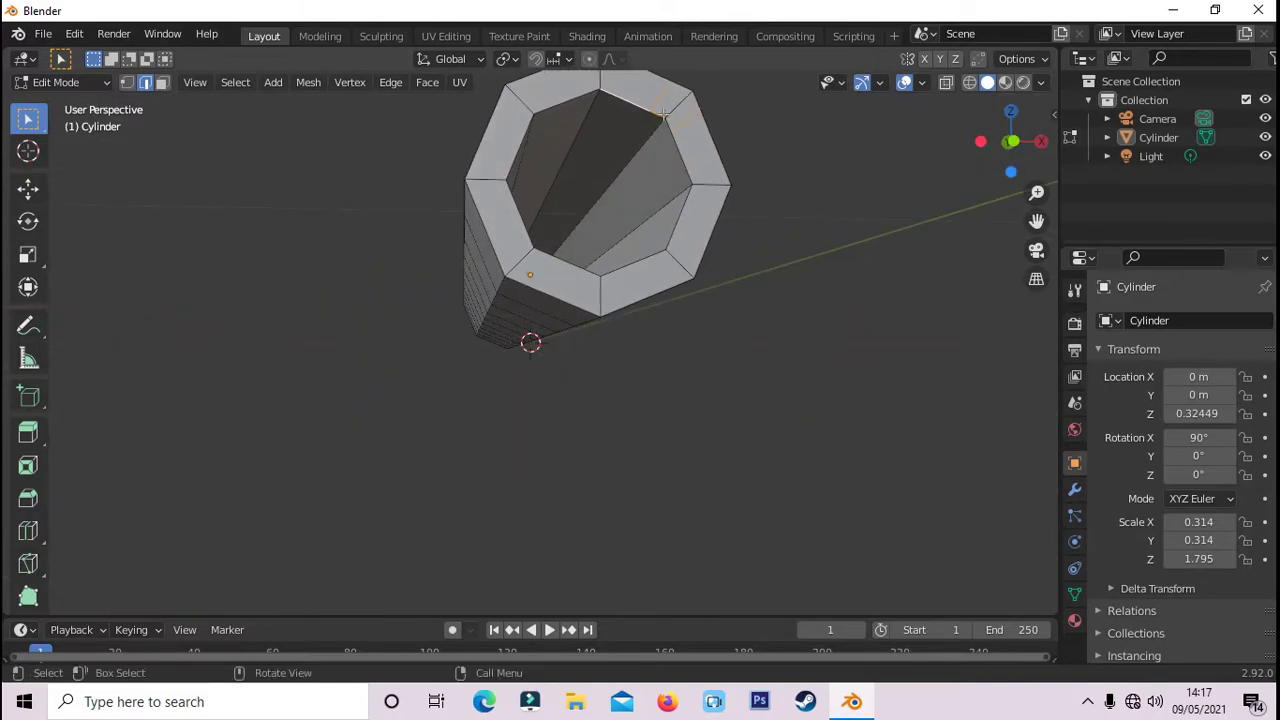
pyautogui.scroll(3, 663, 115)
pyautogui.scroll(3, 663, 115)
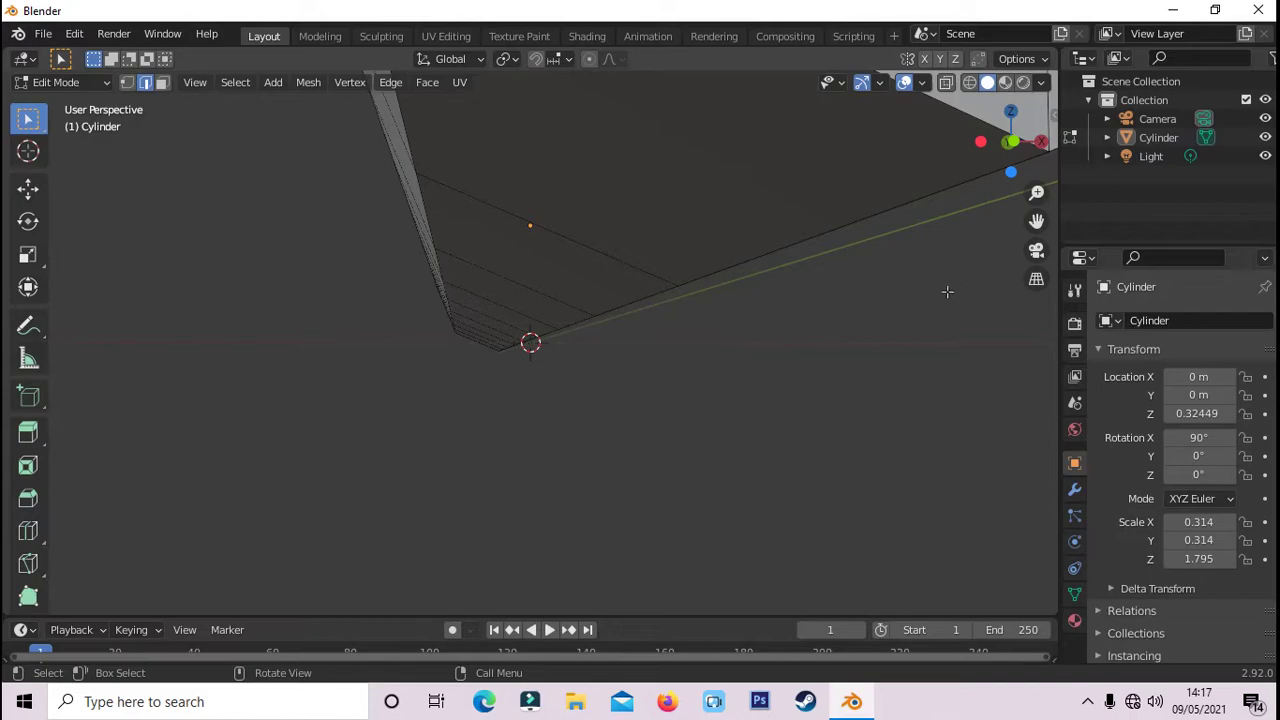
pyautogui.moveTo(947, 291); pyautogui.dragTo(862, 457, button='middle')
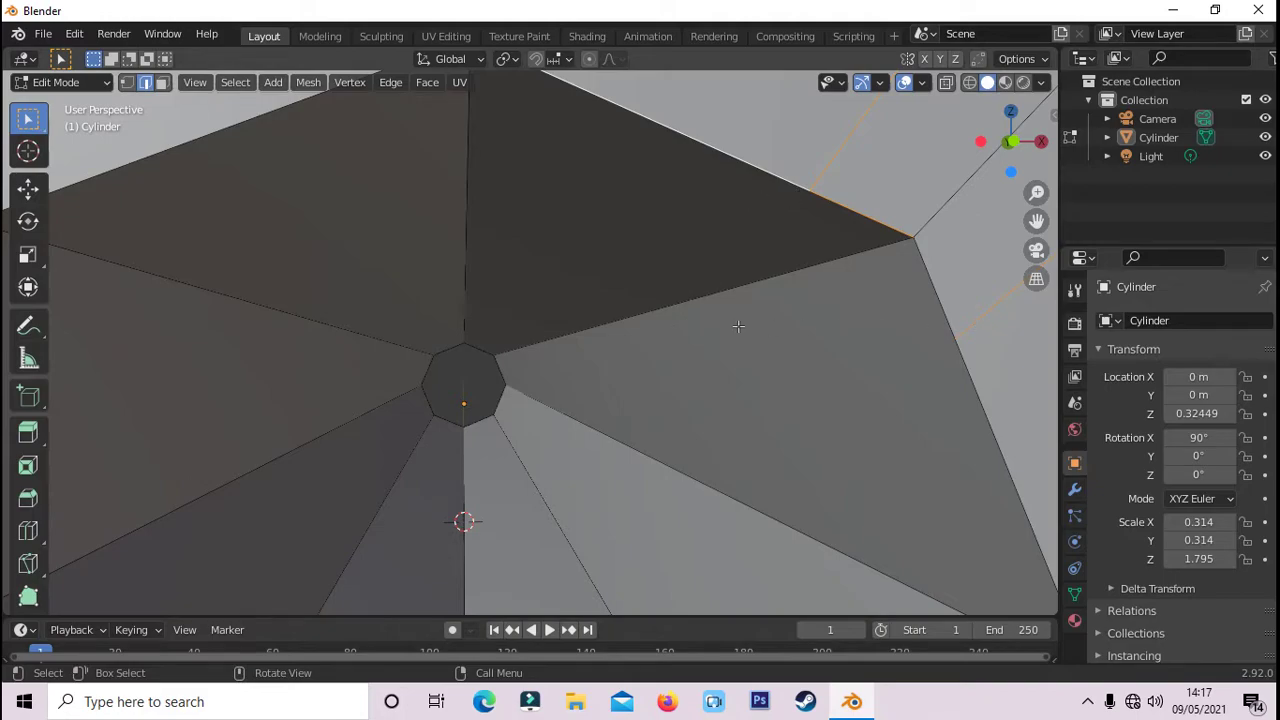
pyautogui.press('k')
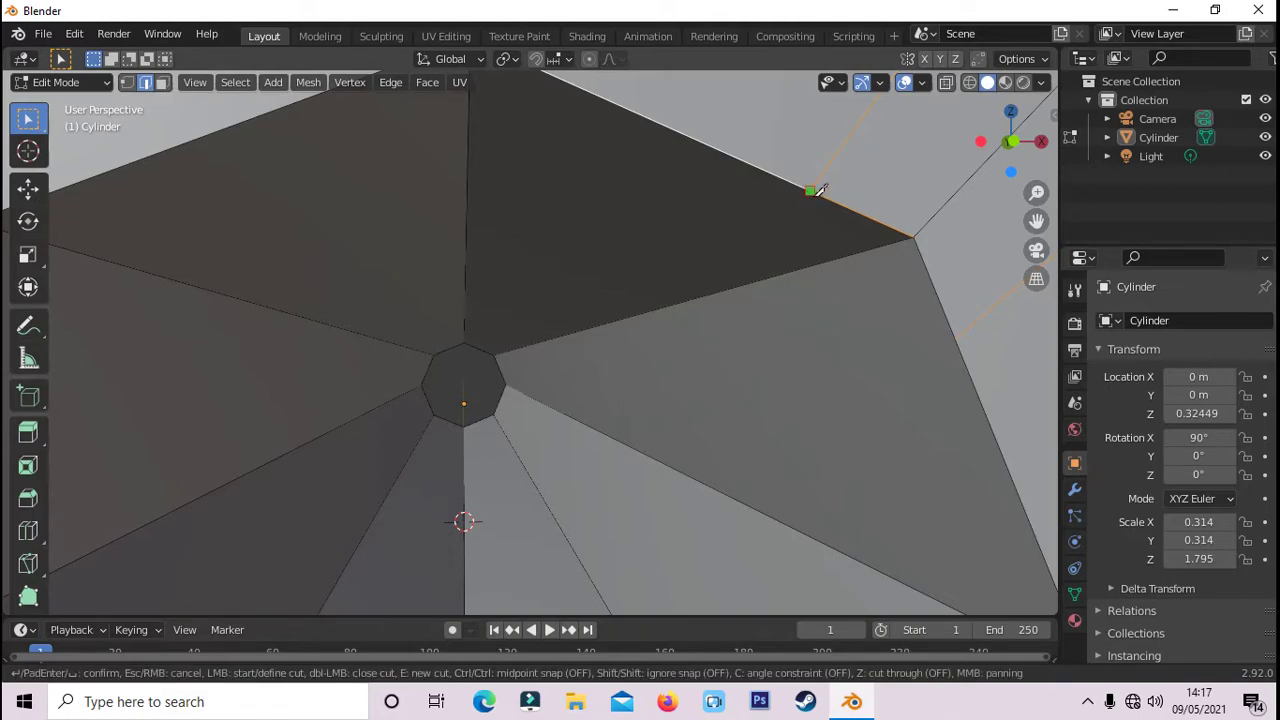
pyautogui.click(638, 314)
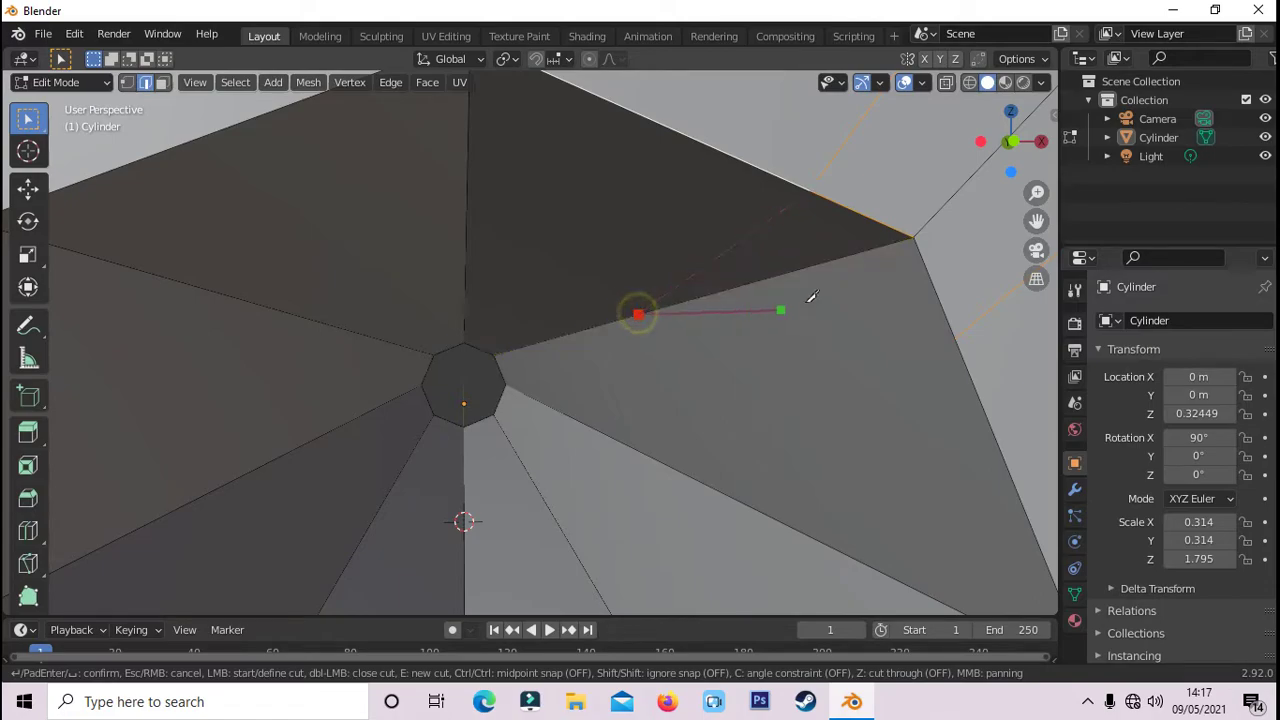
pyautogui.click(955, 338)
pyautogui.press('Return')
pyautogui.scroll(-5, 879, 316)
pyautogui.moveTo(800, 349)
pyautogui.mouseDown(button='middle')
pyautogui.moveTo(673, 400)
pyautogui.moveTo(313, 250)
pyautogui.mouseUp(button='middle')
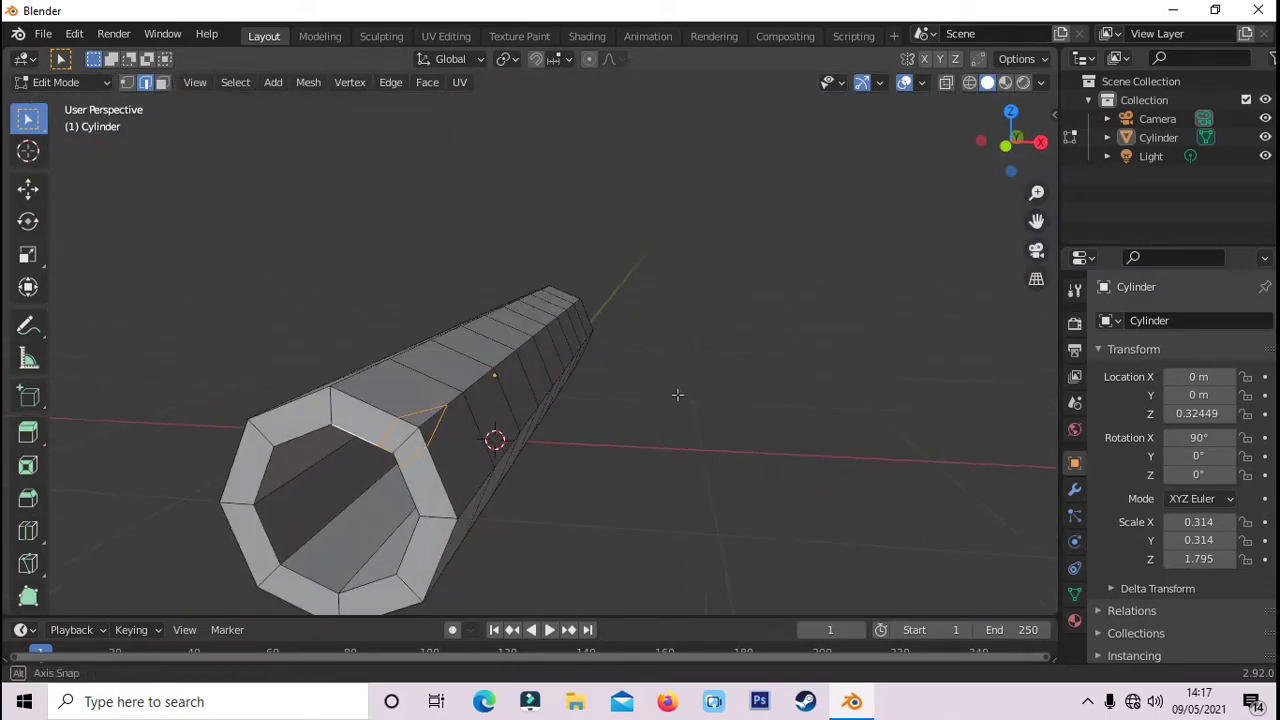
# - Delete the rim's triangular face, adjacent quad and inner triangle to open a notch
pyautogui.press('3')
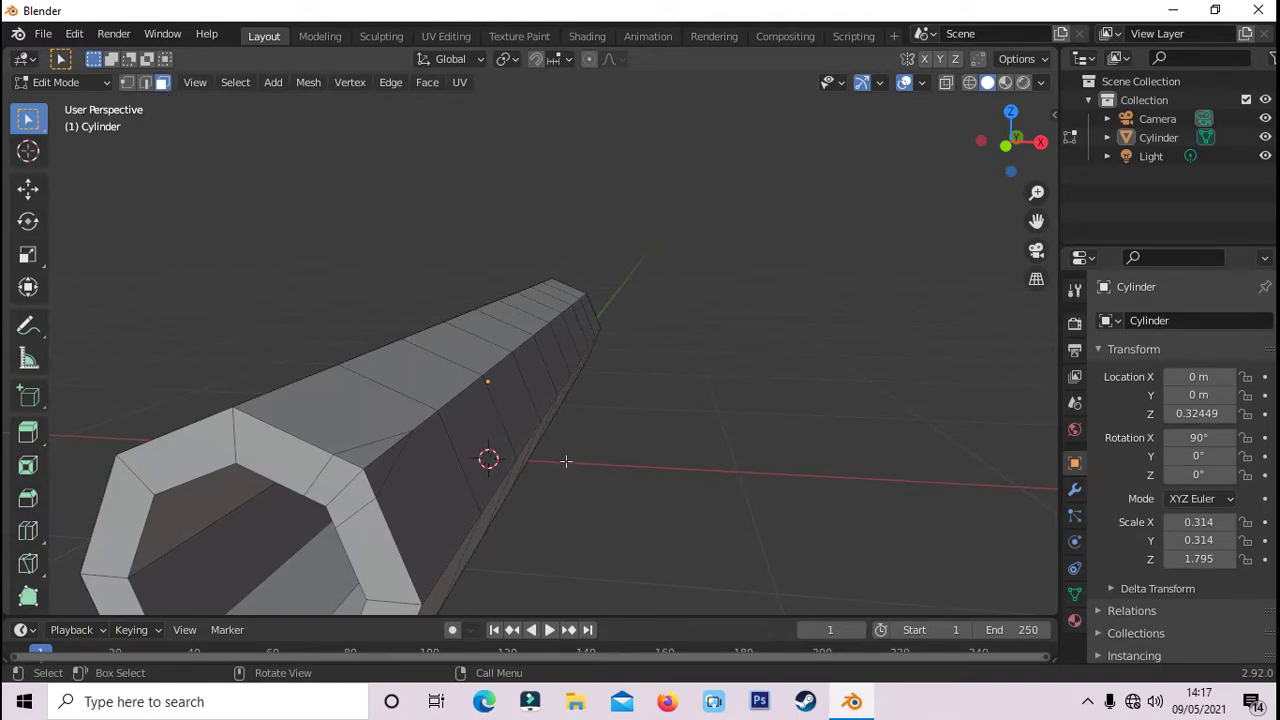
pyautogui.click(375, 465)
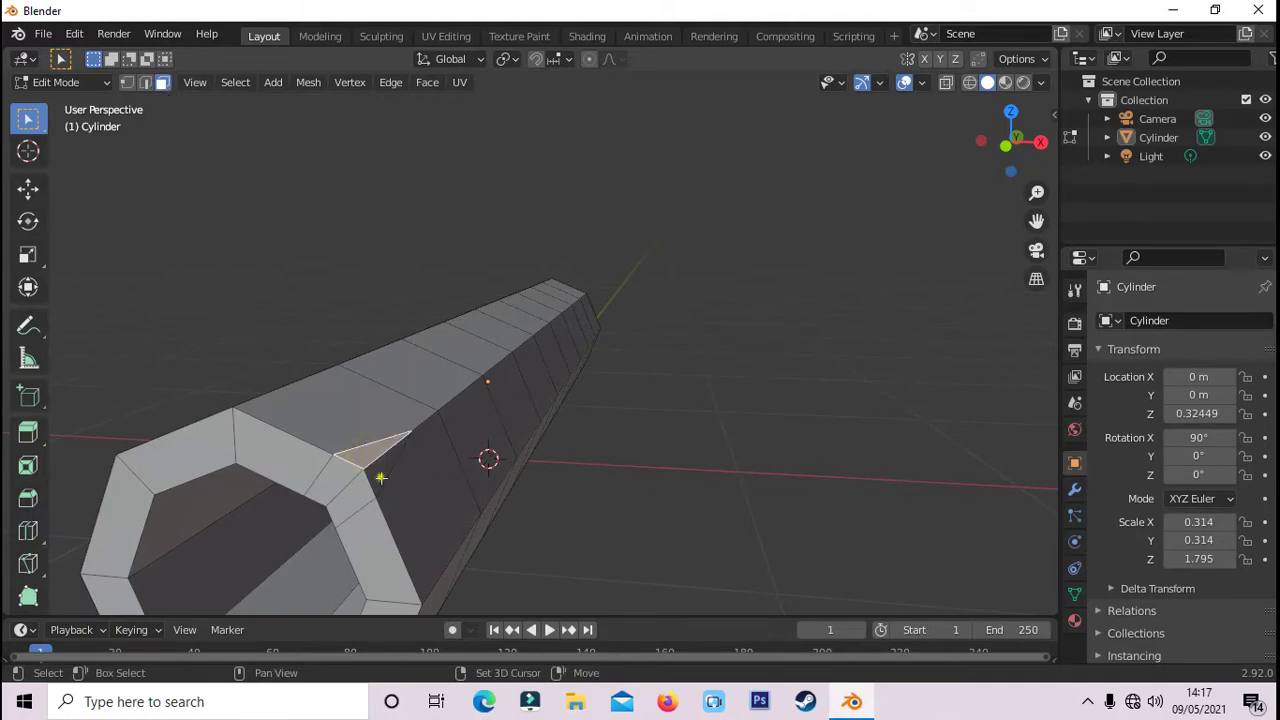
pyautogui.keyDown('shift'); pyautogui.click(343, 490); pyautogui.keyUp('shift')
pyautogui.moveTo(343, 493); pyautogui.dragTo(631, 124, button='middle')
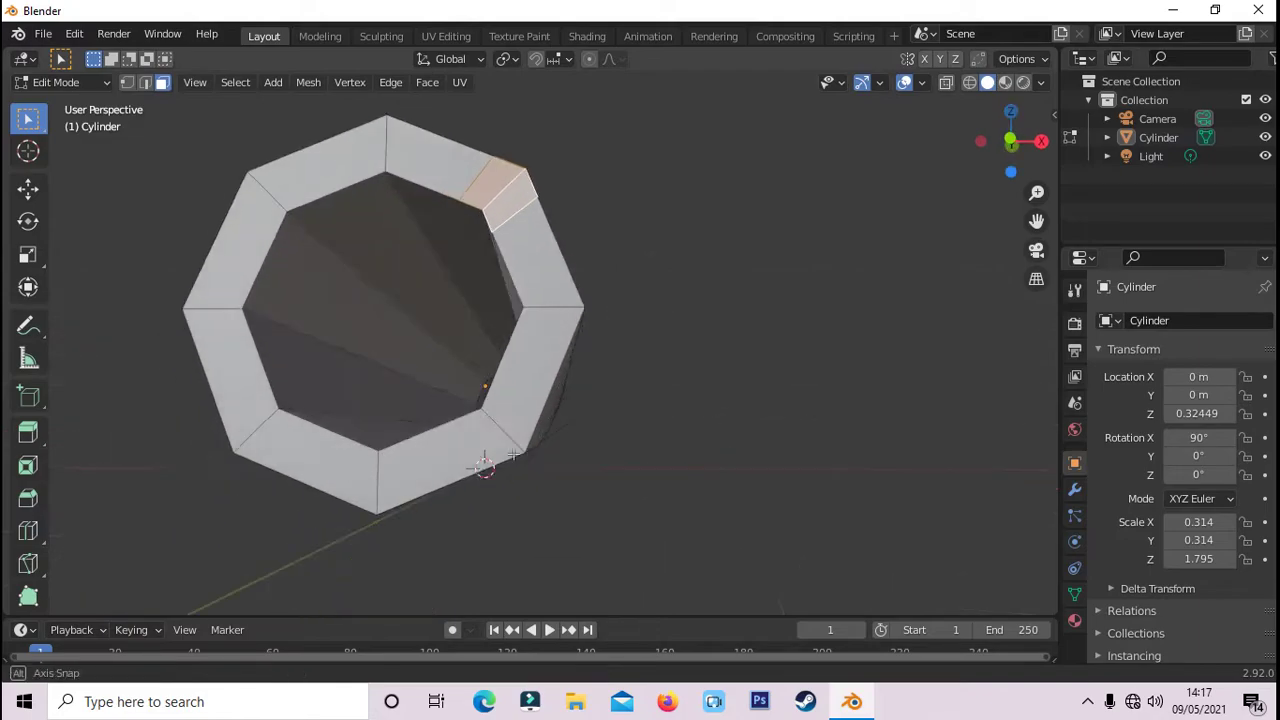
pyautogui.keyDown('shift'); pyautogui.click(631, 124); pyautogui.keyUp('shift')
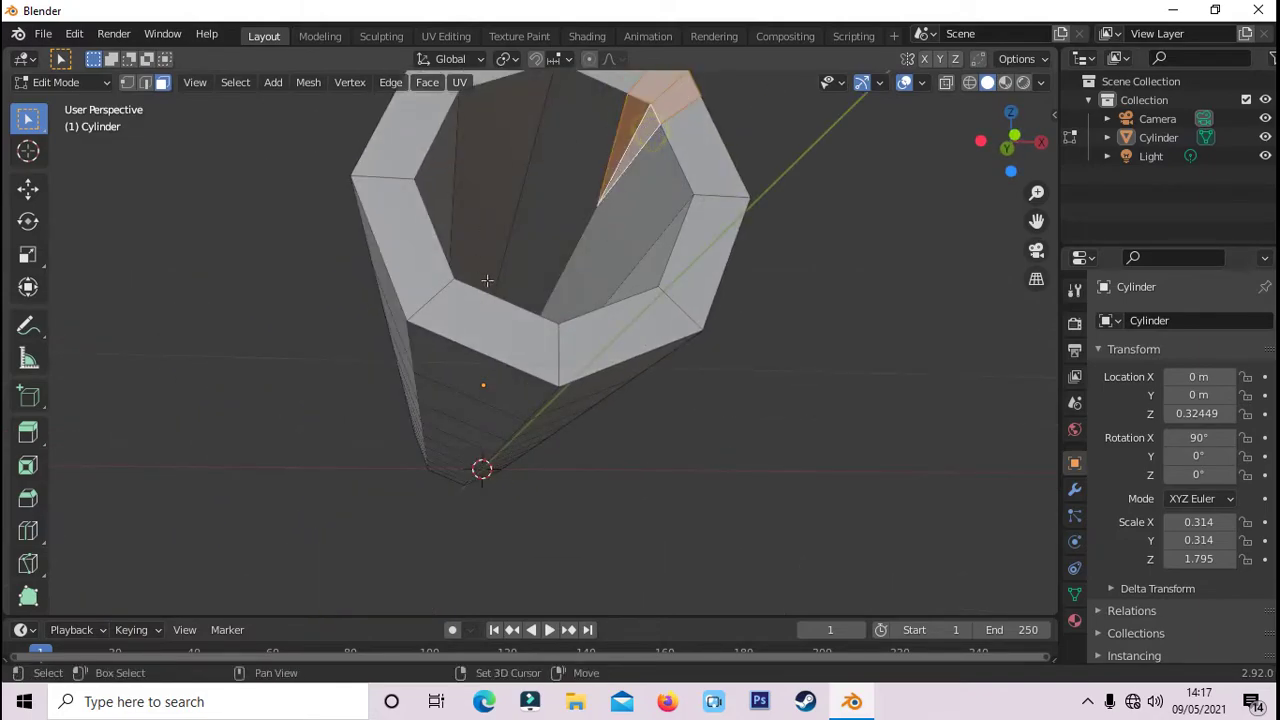
pyautogui.press('x')
pyautogui.click(675, 344)
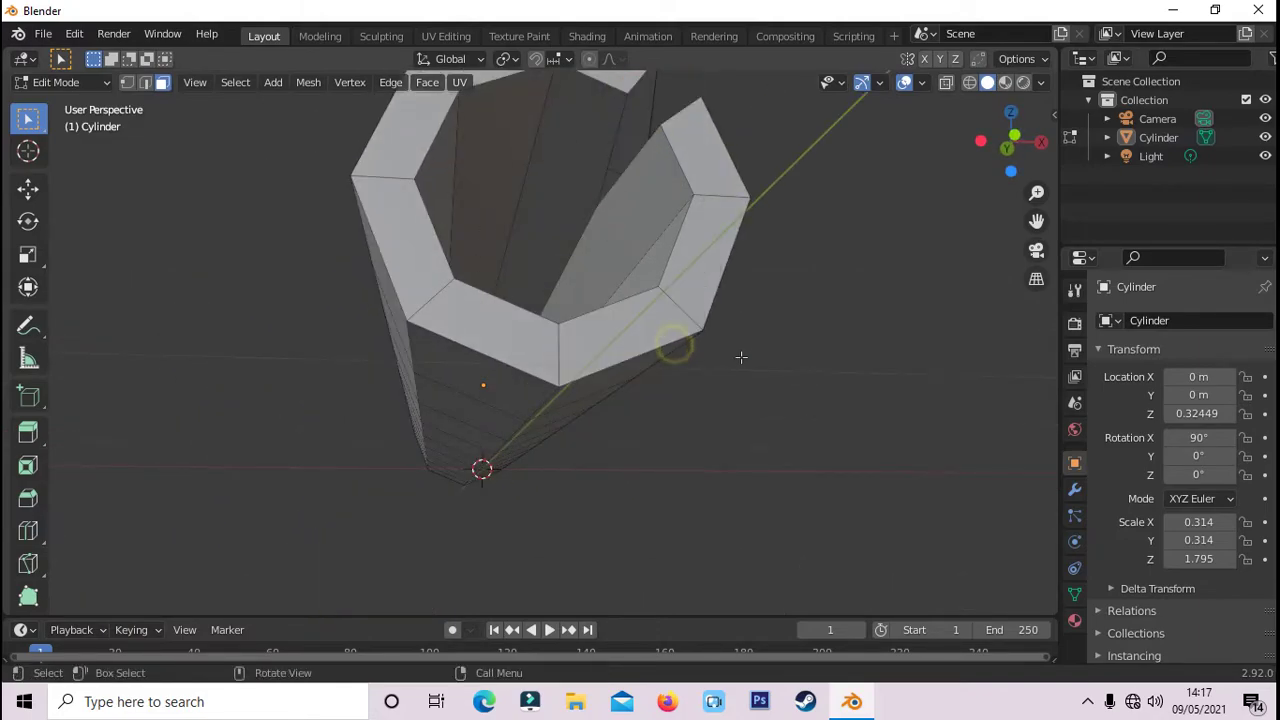
pyautogui.moveTo(740, 357)
pyautogui.mouseDown(button='middle')
pyautogui.moveTo(700, 396)
pyautogui.moveTo(343, 471)
pyautogui.mouseUp(button='middle')
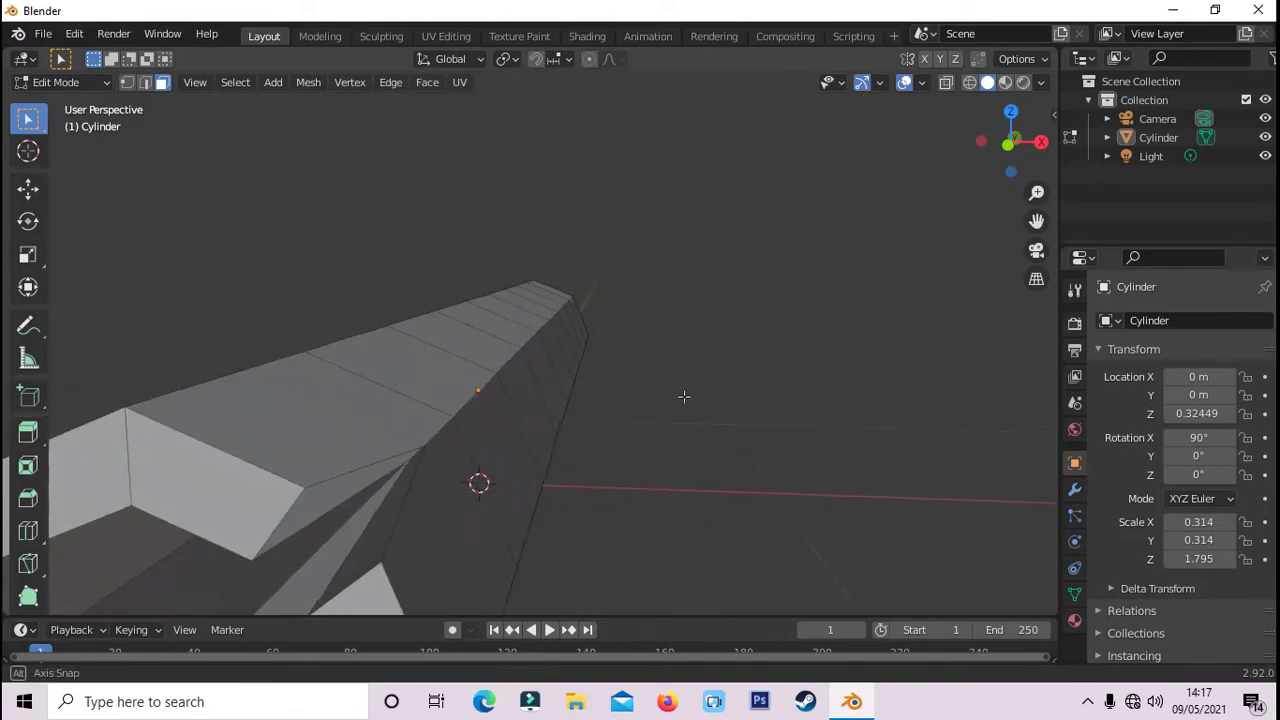
pyautogui.moveTo(353, 560); pyautogui.dragTo(408, 326, button='middle')
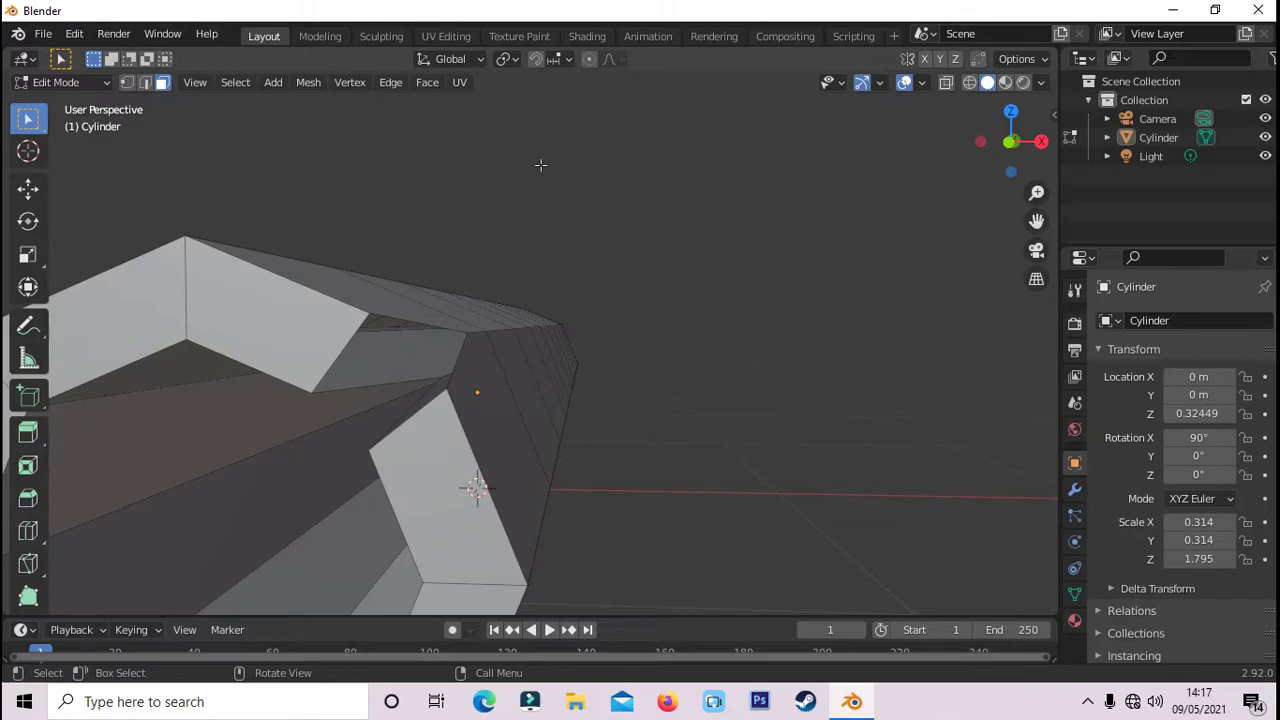
# - Fill both open sides of the notch with new faces between opposite edges
pyautogui.press('2')
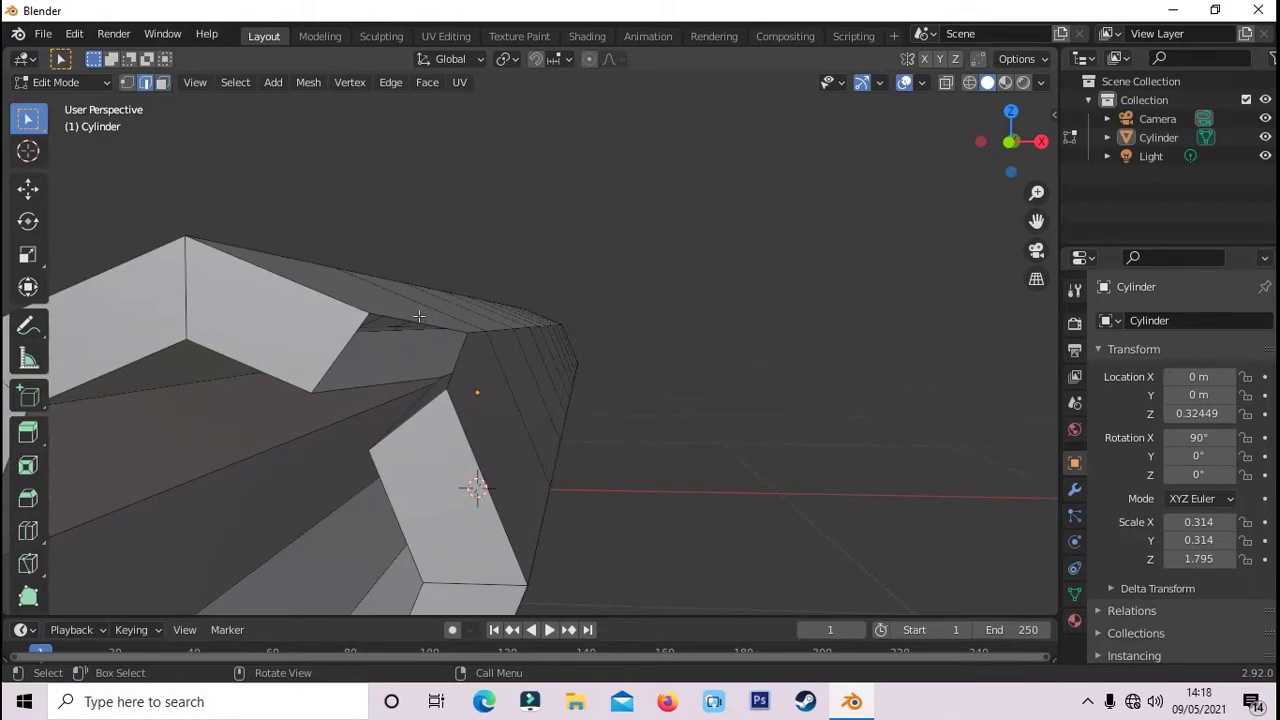
pyautogui.keyDown('shift'); pyautogui.click(372, 385); pyautogui.keyUp('shift')
pyautogui.press('f')
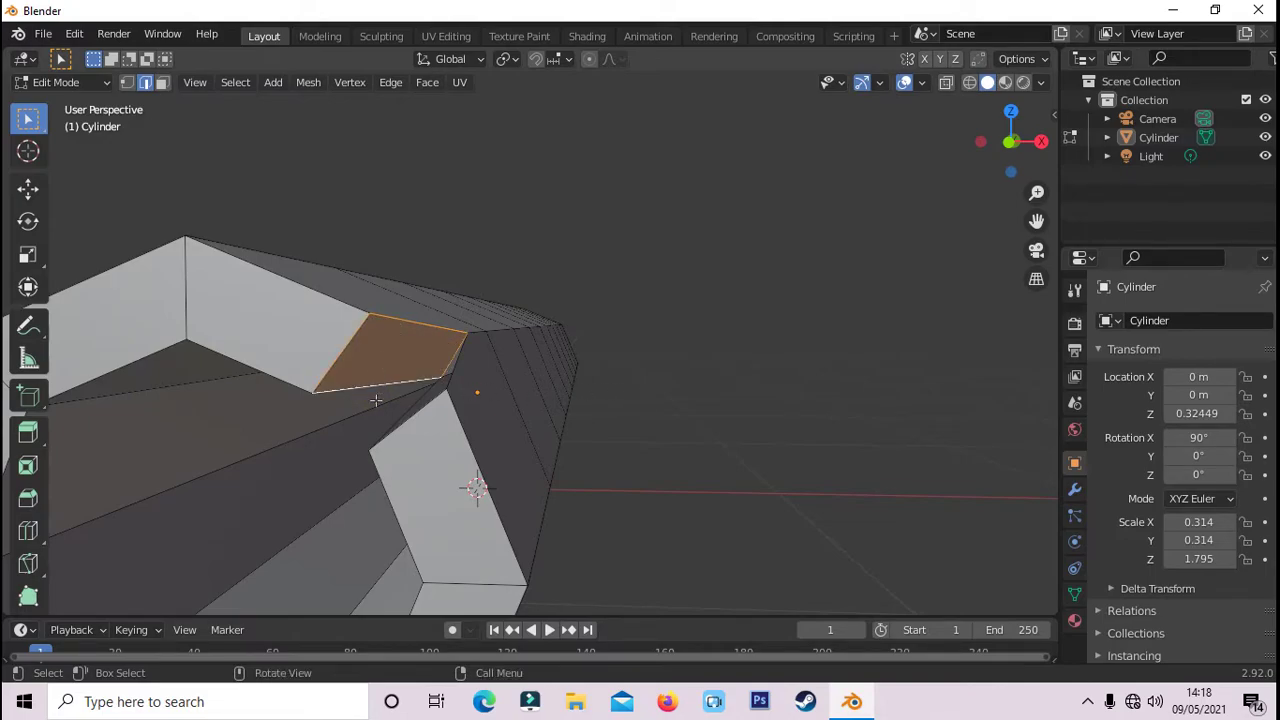
pyautogui.moveTo(590, 410)
pyautogui.mouseDown(button='middle')
pyautogui.moveTo(600, 414)
pyautogui.moveTo(587, 421)
pyautogui.mouseUp(button='middle')
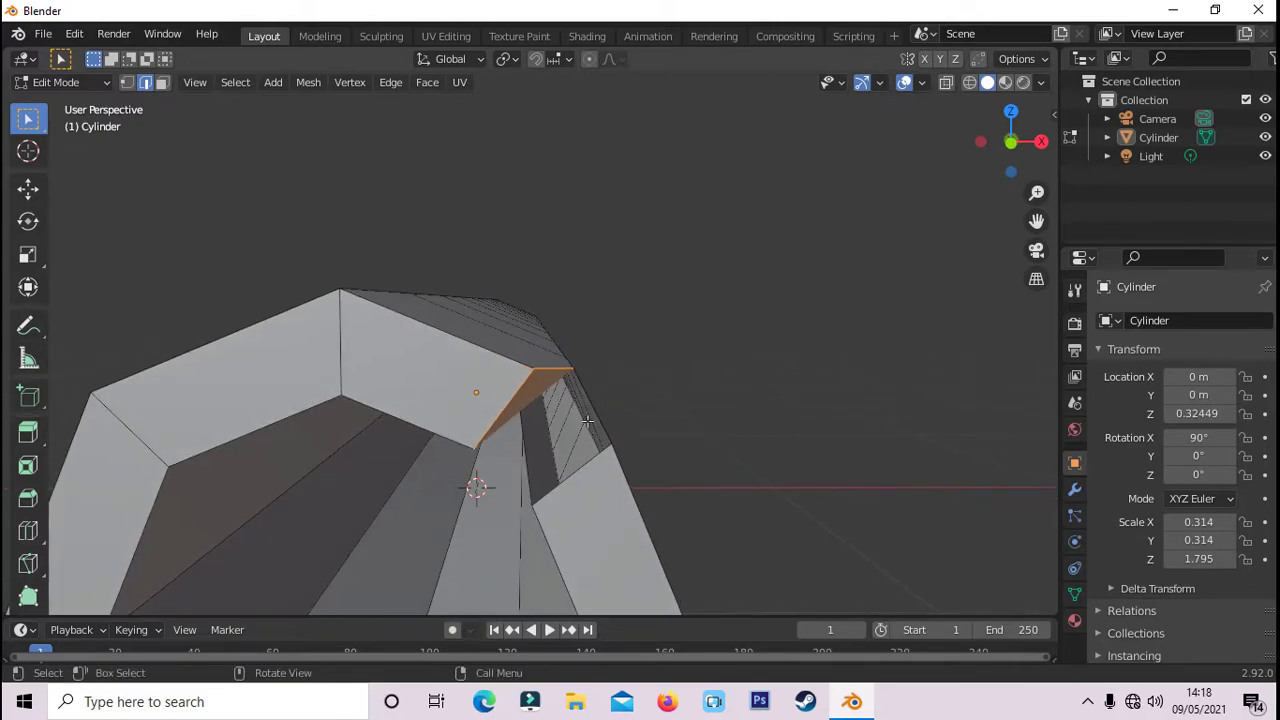
pyautogui.click(596, 414)
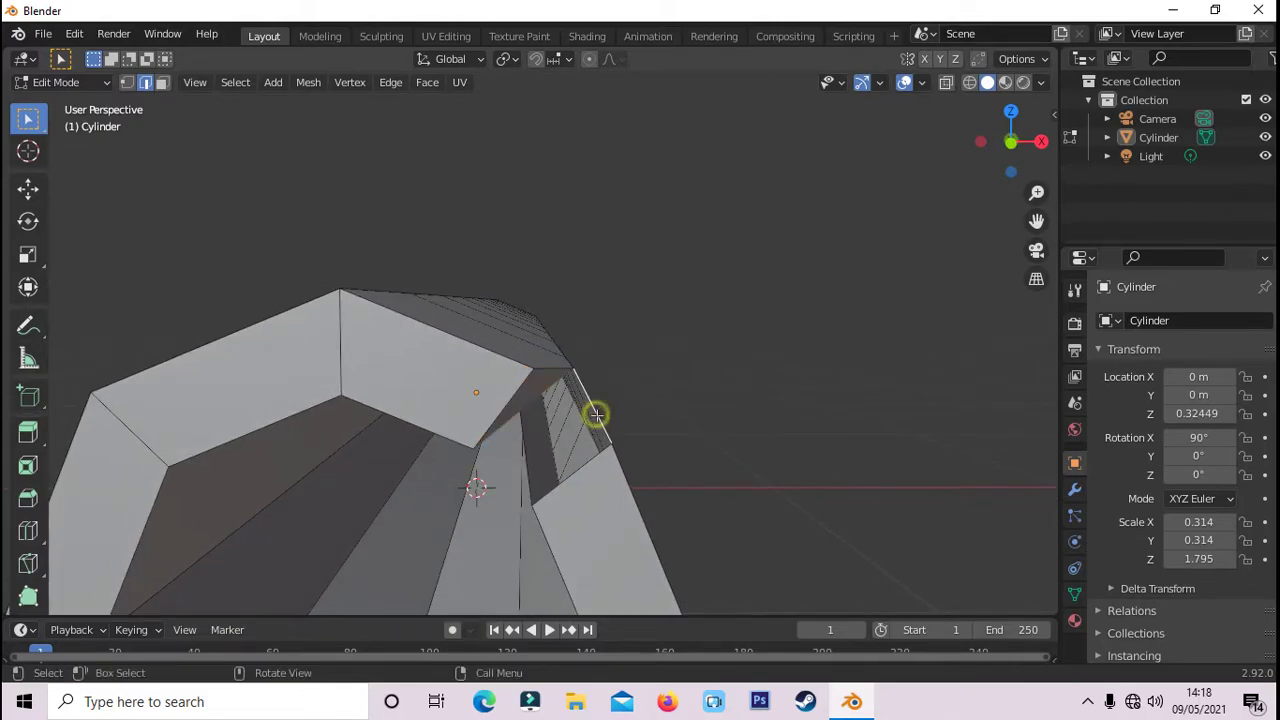
pyautogui.keyDown('shift'); pyautogui.click(529, 459); pyautogui.keyUp('shift')
pyautogui.press('f')
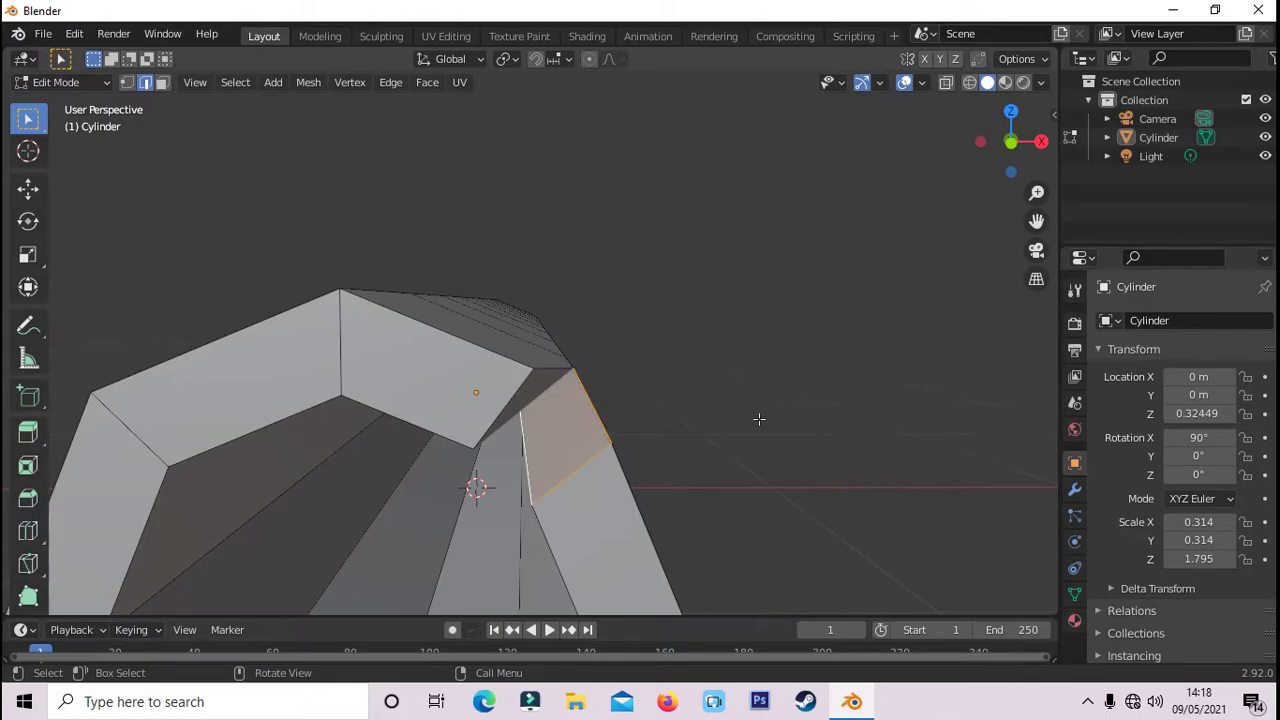
pyautogui.click(759, 419)
pyautogui.moveTo(757, 420); pyautogui.dragTo(660, 431, button='middle')
pyautogui.scroll(-5, 649, 403)
# - Knife-cut across the tube's open end face and across a side face
pyautogui.scroll(4, 362, 480)
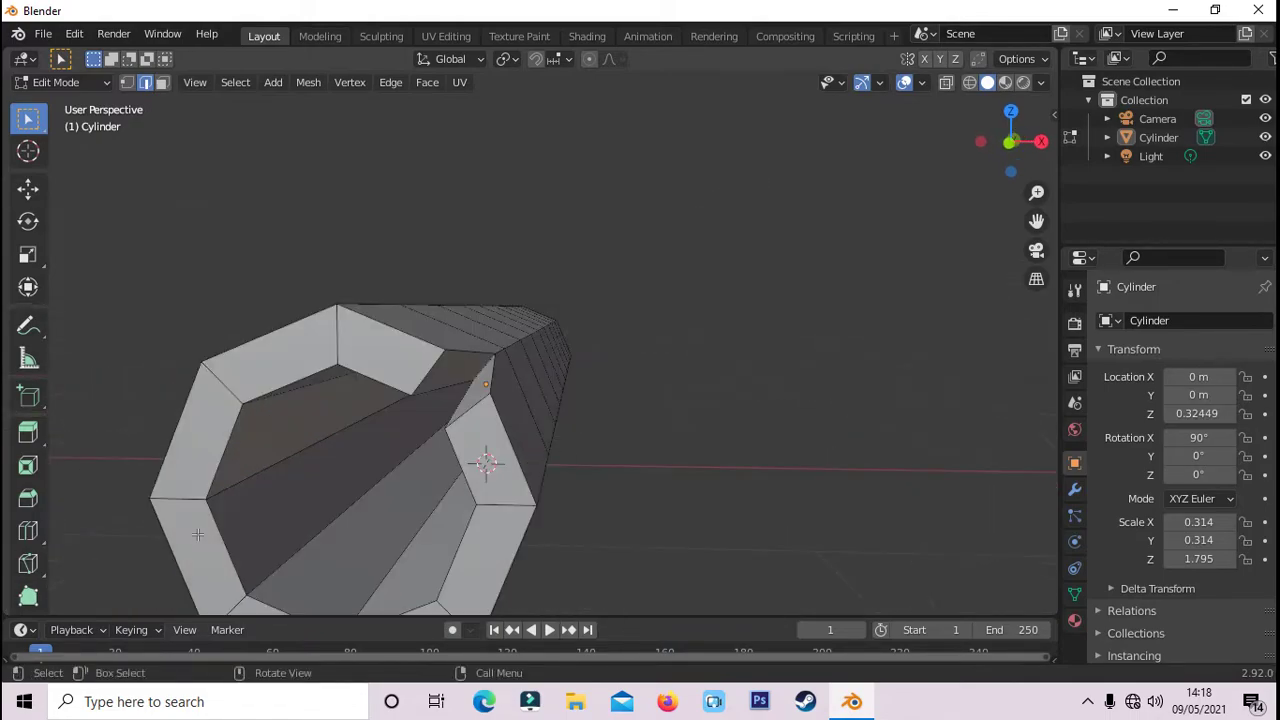
pyautogui.press('k')
pyautogui.click(168, 462)
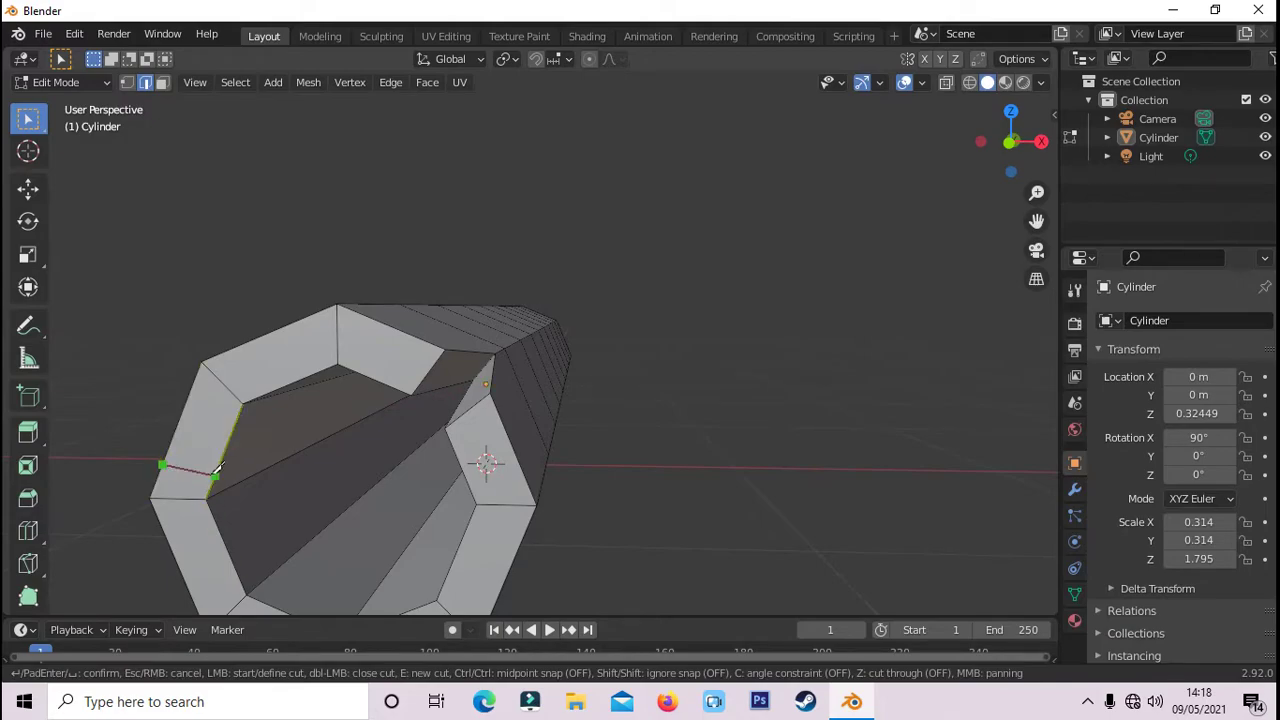
pyautogui.click(251, 474)
pyautogui.click(214, 527)
pyautogui.press('Return')
pyautogui.moveTo(168, 544); pyautogui.dragTo(430, 500, button='middle')
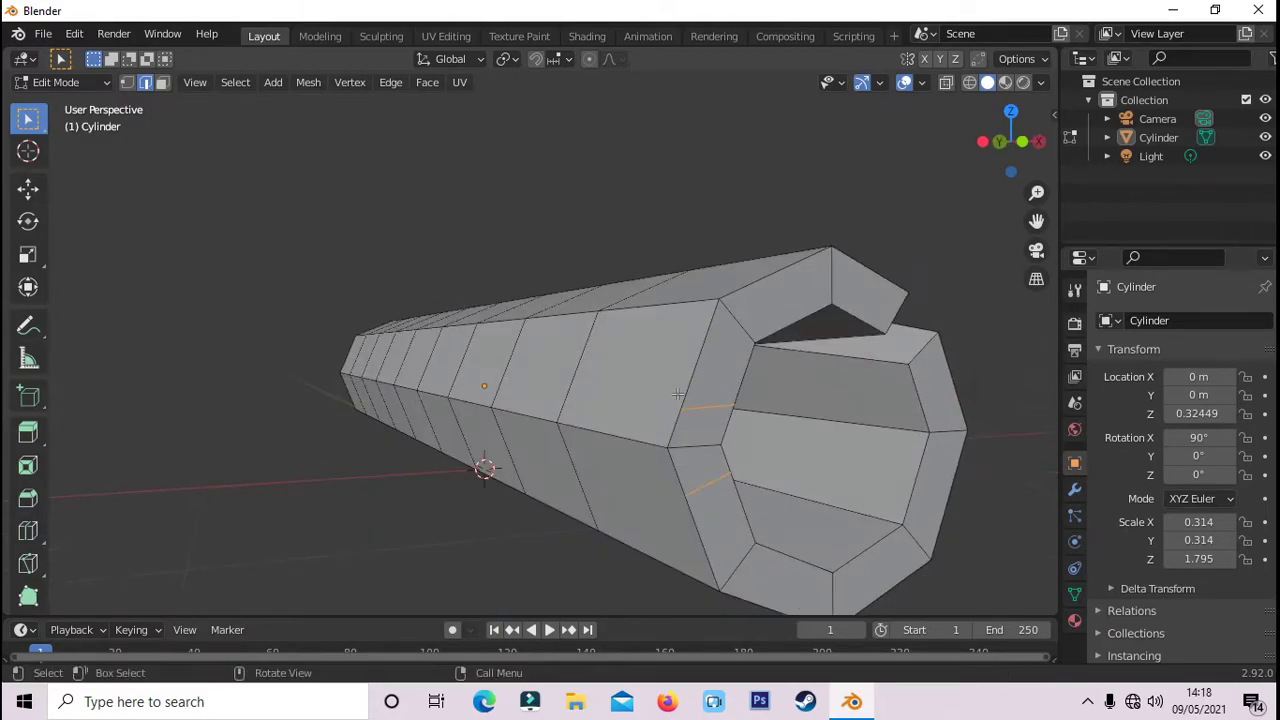
pyautogui.press('k')
pyautogui.click(731, 405)
pyautogui.click(619, 435)
pyautogui.click(681, 492)
pyautogui.press('Return')
# - Select two edges at the open end and make another knife cut on the cylinder
pyautogui.press('3')
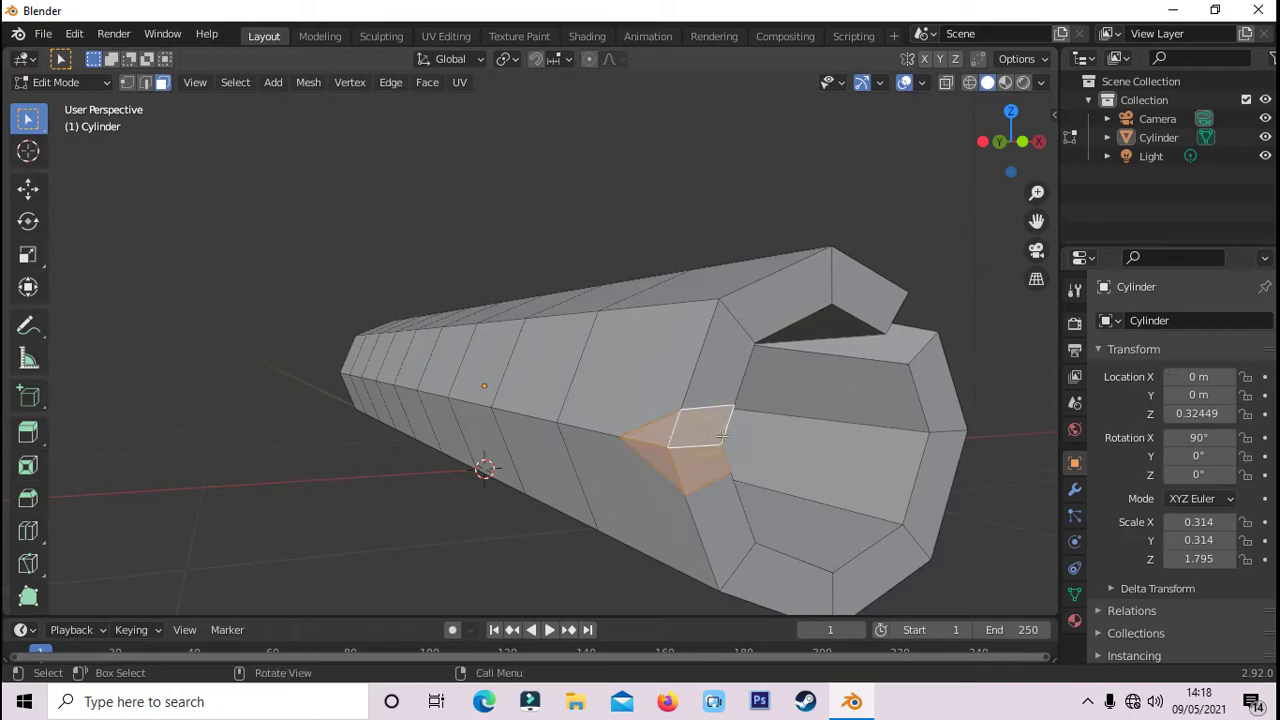
pyautogui.moveTo(201, 176); pyautogui.dragTo(266, 394, button='middle')
pyautogui.scroll(3, 146, 157)
pyautogui.press('2')
pyautogui.click(240, 385)
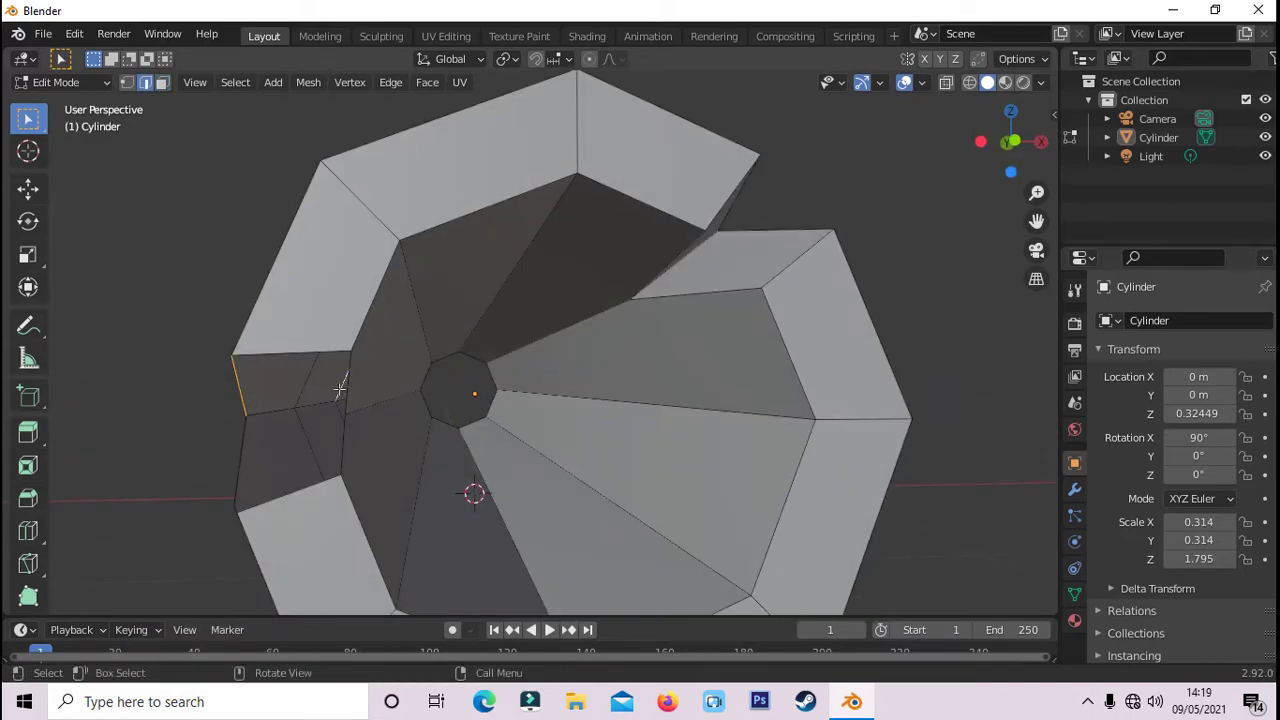
pyautogui.click(242, 462)
pyautogui.moveTo(323, 466); pyautogui.dragTo(217, 421, button='middle')
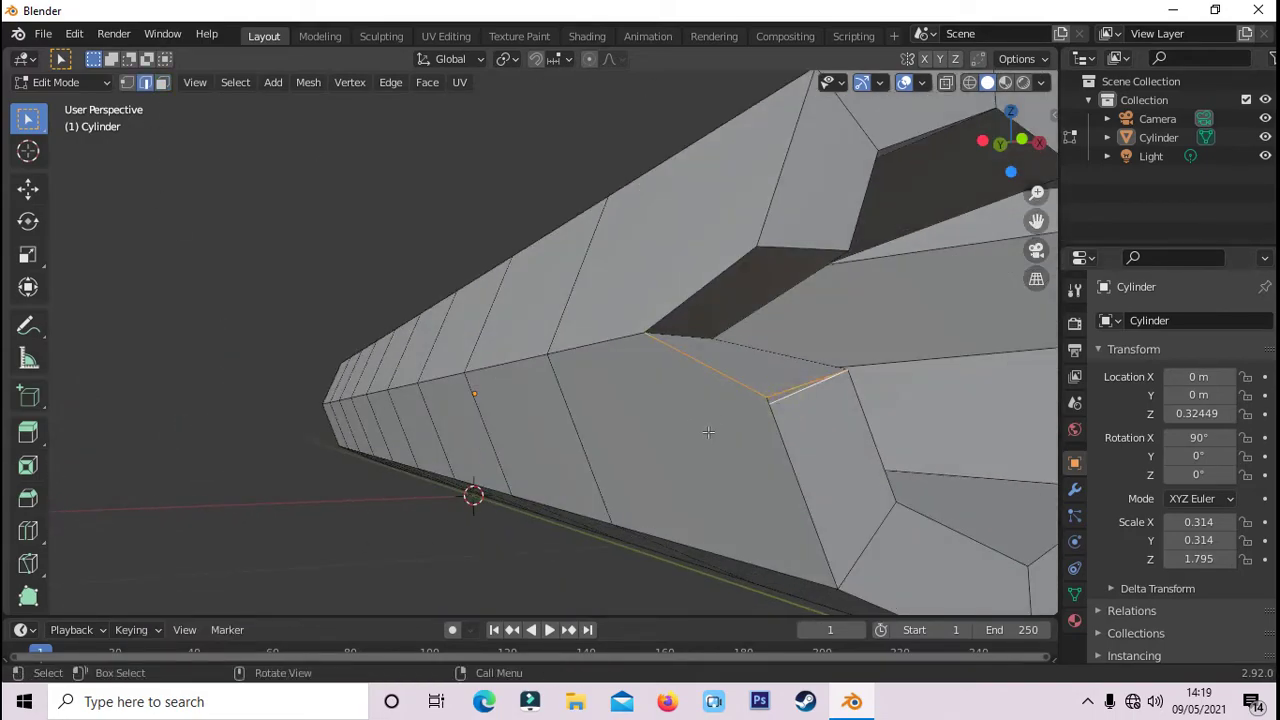
pyautogui.moveTo(389, 262)
pyautogui.mouseDown(button='middle')
pyautogui.moveTo(234, 291)
pyautogui.moveTo(512, 325)
pyautogui.moveTo(475, 323)
pyautogui.mouseUp(button='middle')
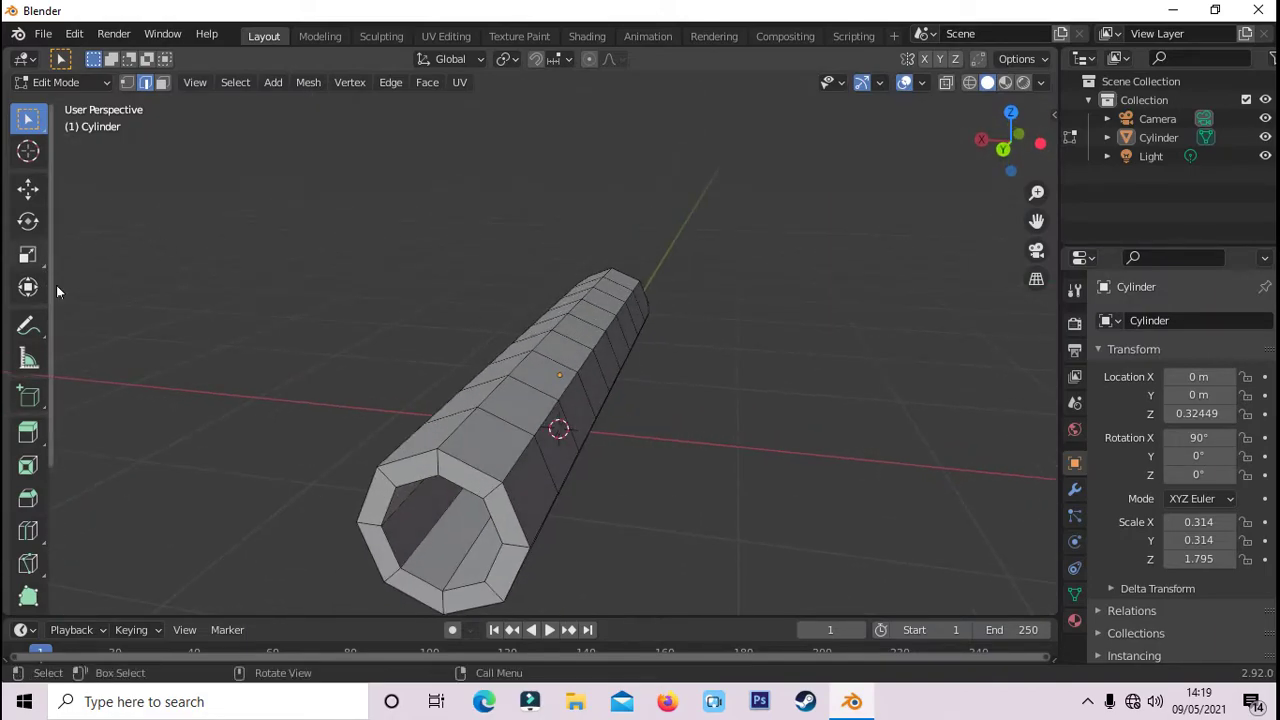
pyautogui.press('k')
pyautogui.moveTo(57, 286)
pyautogui.mouseDown(button='middle')
pyautogui.moveTo(466, 471)
pyautogui.moveTo(800, 433)
pyautogui.mouseUp(button='middle')
pyautogui.click(520, 463)
pyautogui.press('Return')
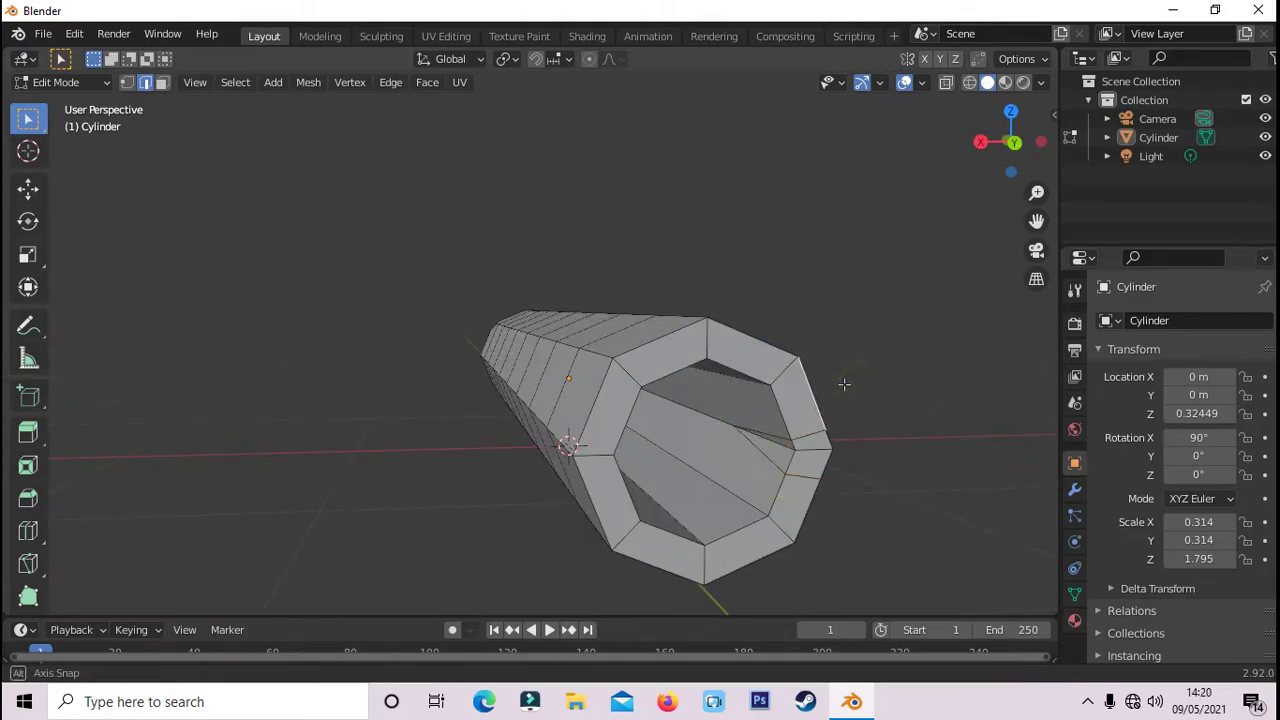
# - Delete the selected faces at the tube's open end
pyautogui.moveTo(843, 380); pyautogui.dragTo(978, 391, button='middle')
pyautogui.press('x')
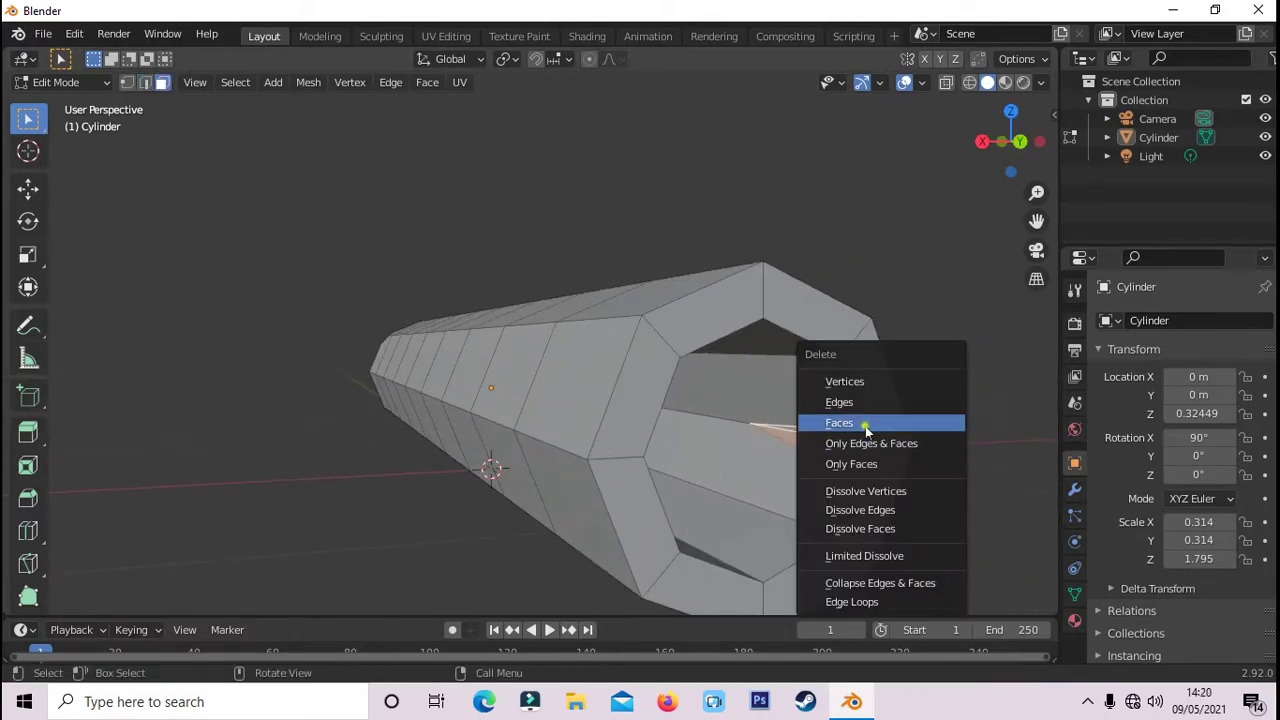
pyautogui.click(857, 423)
pyautogui.moveTo(857, 423); pyautogui.dragTo(300, 423, button='middle')
# - Select an edge inside the tube and knife a second cut to open the slot
pyautogui.press('2')
pyautogui.click(384, 498)
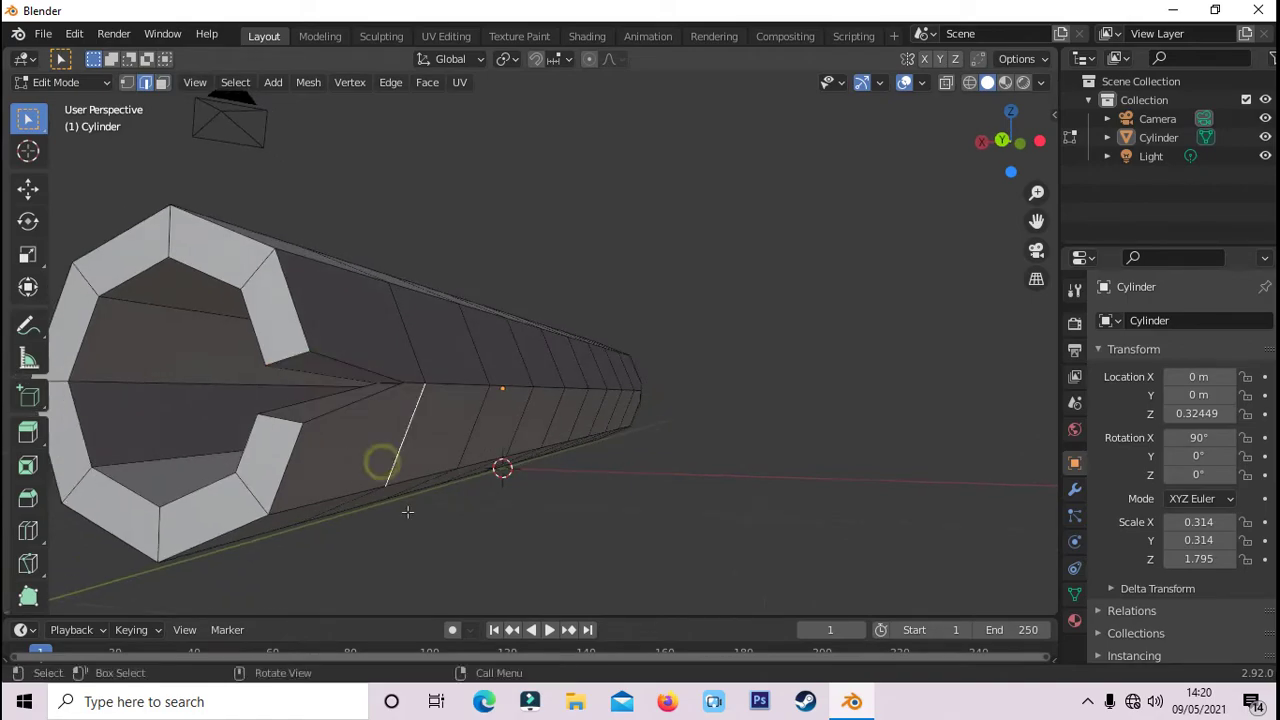
pyautogui.moveTo(384, 498)
pyautogui.mouseDown(button='middle')
pyautogui.moveTo(272, 455)
pyautogui.moveTo(783, 460)
pyautogui.mouseUp(button='middle')
pyautogui.press('k')
pyautogui.click(790, 456)
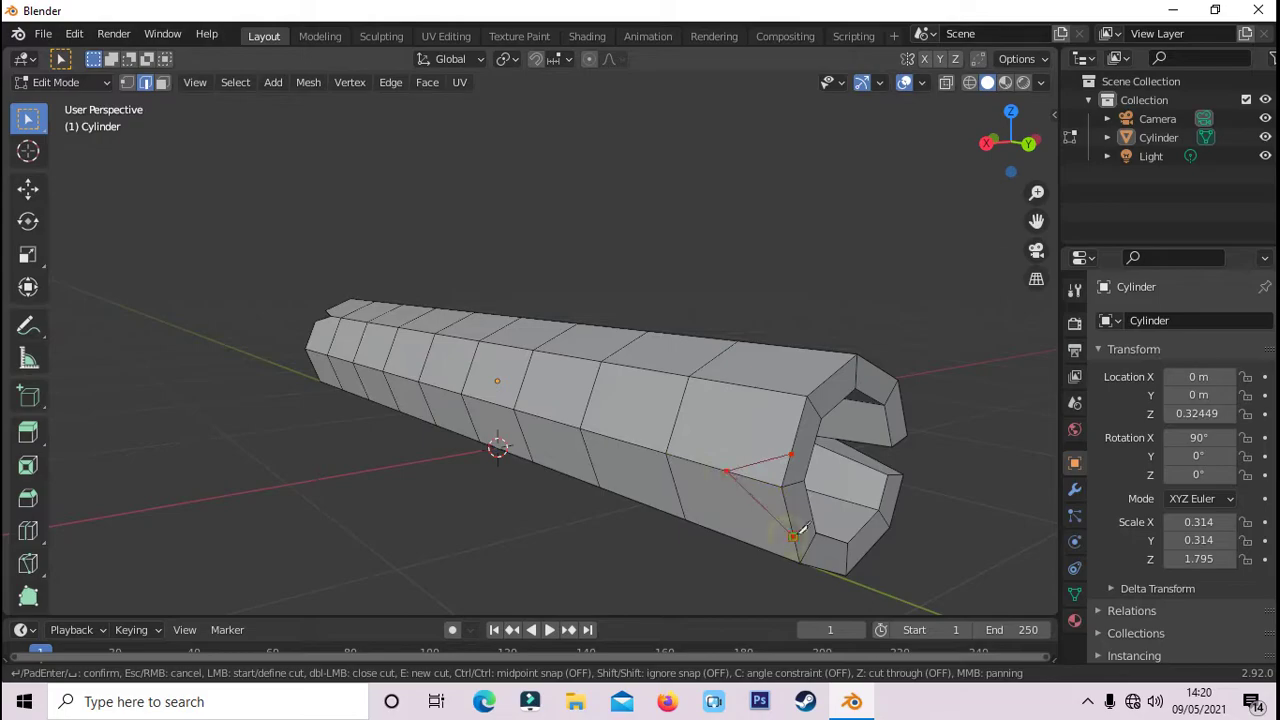
pyautogui.moveTo(802, 528); pyautogui.dragTo(310, 420, button='middle')
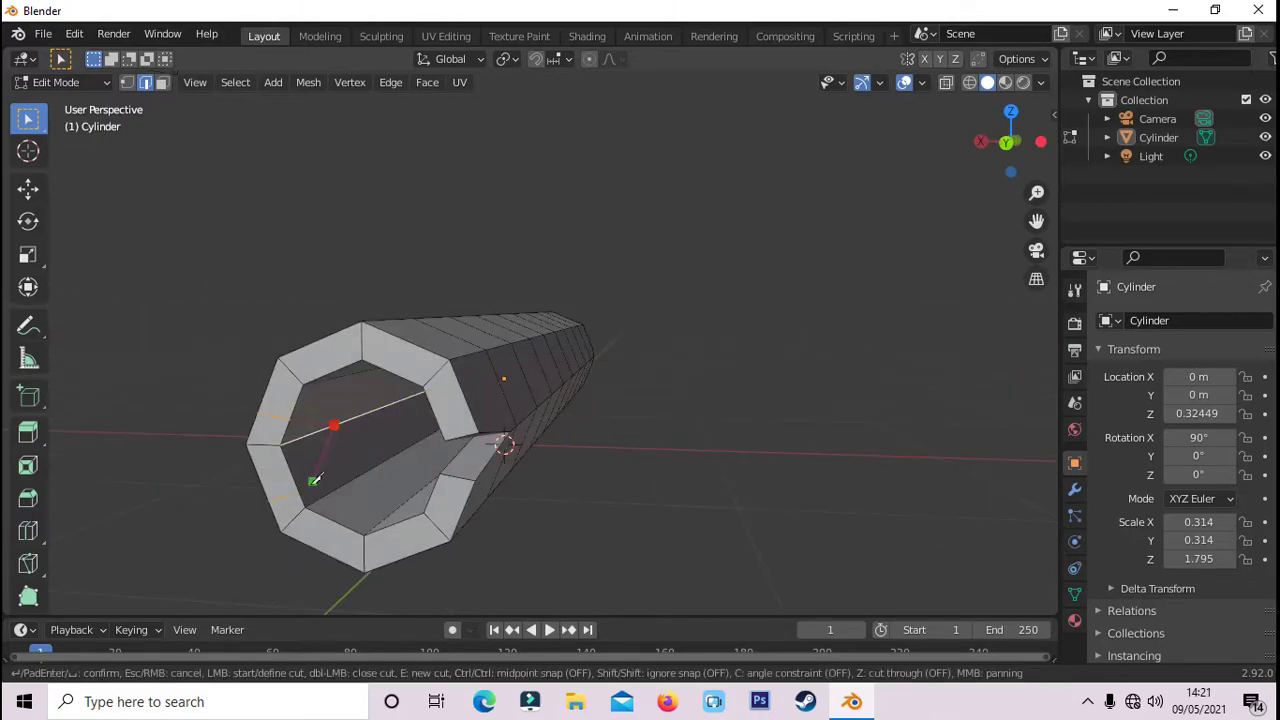
pyautogui.press('Return')
pyautogui.moveTo(314, 481)
pyautogui.mouseDown(button='middle')
pyautogui.moveTo(663, 480)
pyautogui.moveTo(450, 470)
pyautogui.moveTo(281, 484)
pyautogui.moveTo(405, 465)
pyautogui.moveTo(353, 432)
pyautogui.moveTo(723, 437)
pyautogui.moveTo(497, 484)
pyautogui.moveTo(349, 471)
pyautogui.moveTo(280, 449)
pyautogui.moveTo(200, 463)
pyautogui.moveTo(166, 449)
pyautogui.moveTo(349, 456)
pyautogui.moveTo(514, 434)
pyautogui.moveTo(709, 437)
pyautogui.moveTo(703, 455)
pyautogui.moveTo(646, 471)
pyautogui.moveTo(566, 470)
pyautogui.mouseUp(button='middle')
# - In vertex mode, nudge vertices on the tube's top to reshape its body
pyautogui.press('2')
pyautogui.click(405, 465)
pyautogui.click(128, 83)
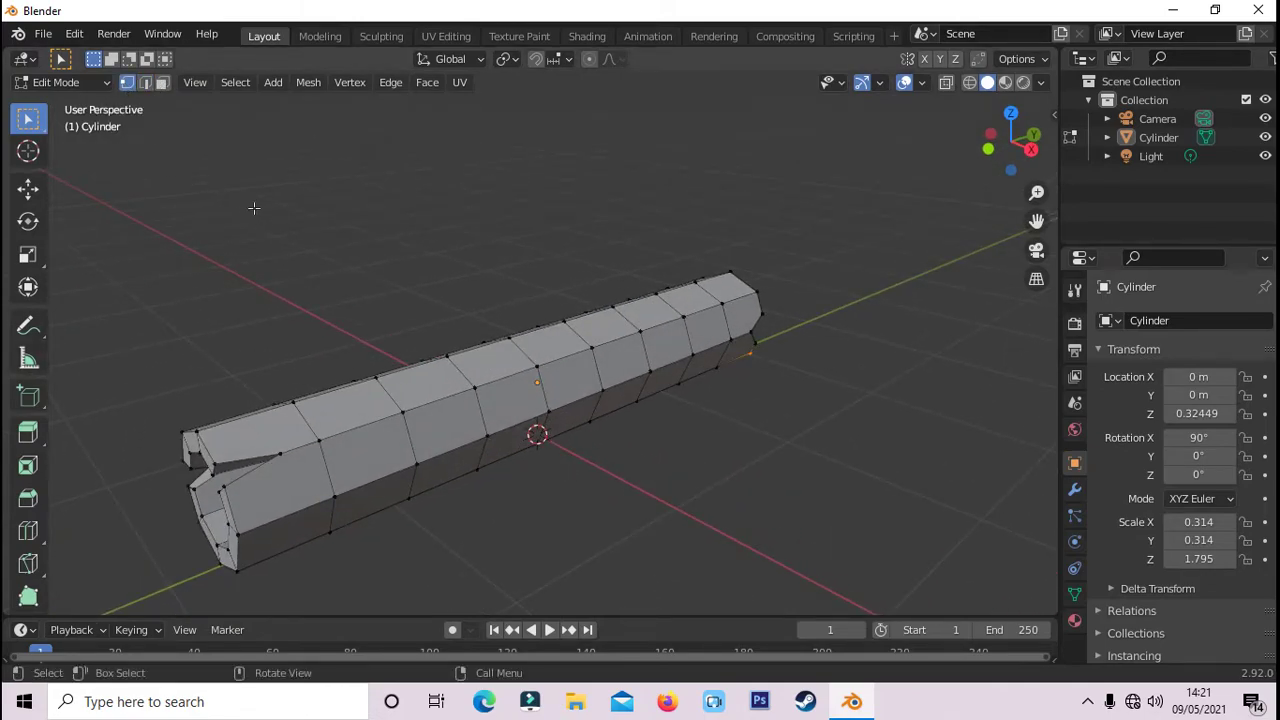
pyautogui.click(416, 426)
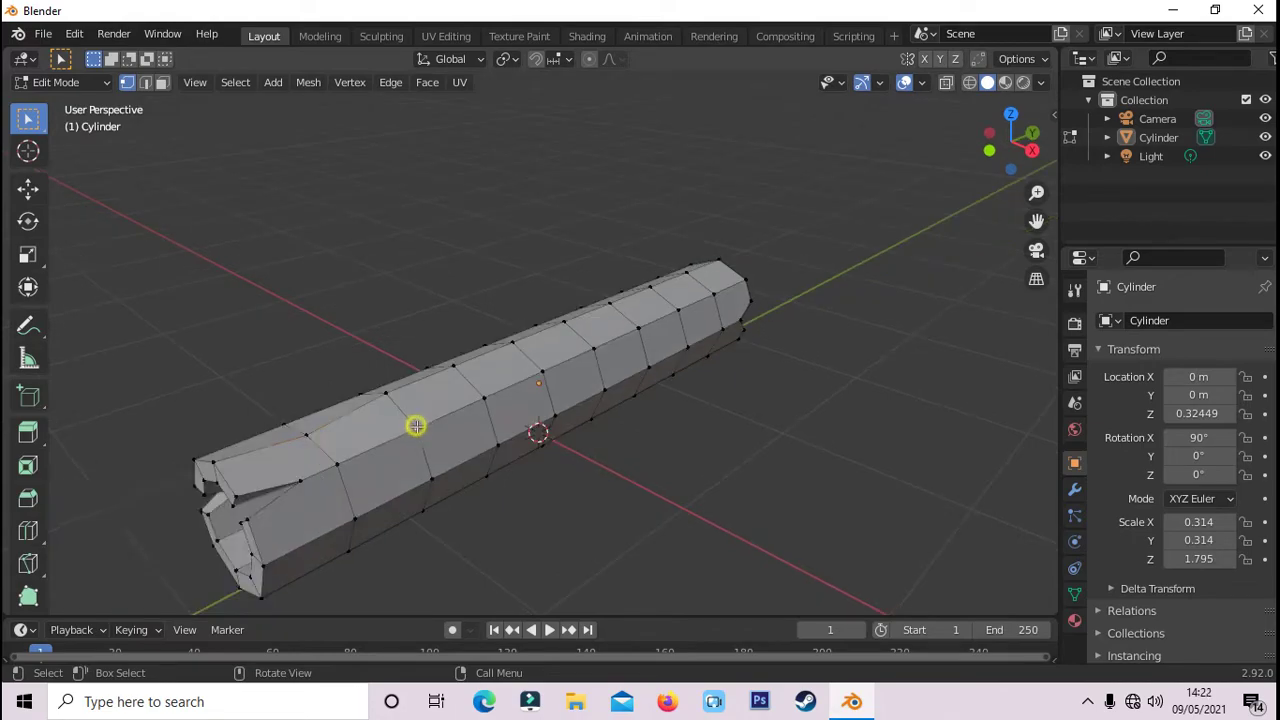
pyautogui.moveTo(416, 427); pyautogui.dragTo(417, 421)
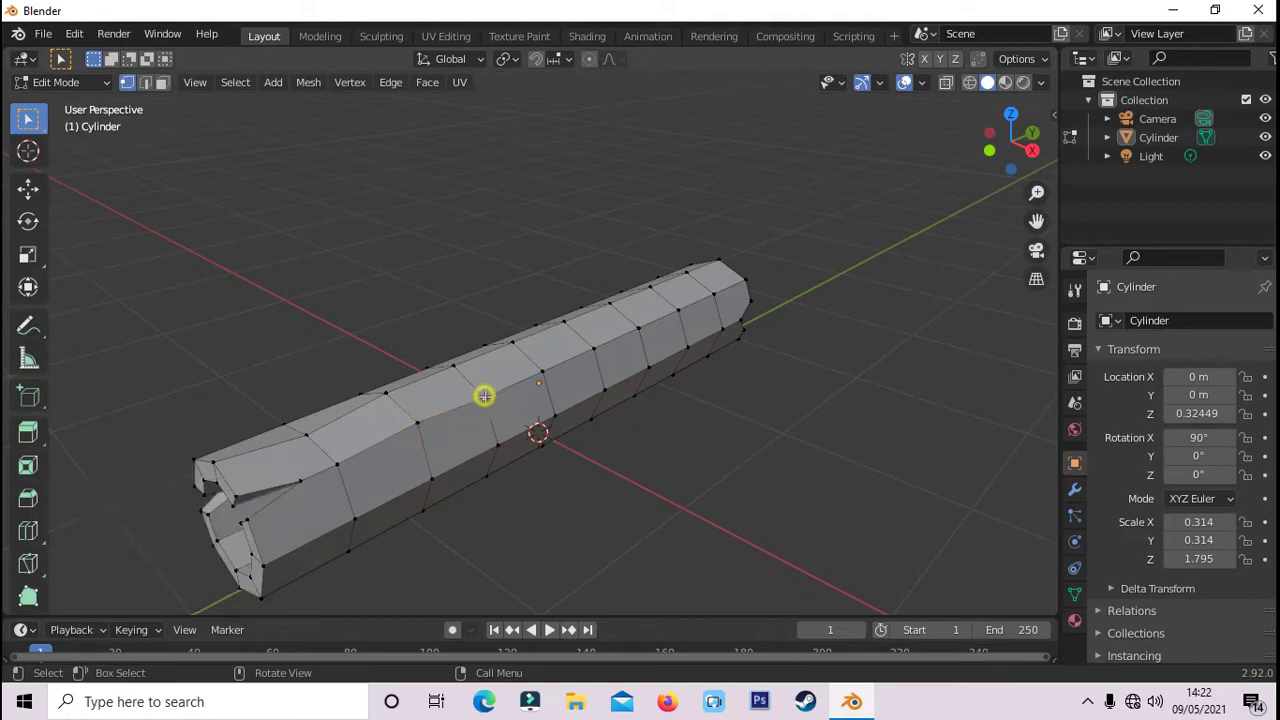
pyautogui.moveTo(484, 398)
pyautogui.mouseDown()
pyautogui.moveTo(451, 364)
pyautogui.moveTo(440, 385)
pyautogui.mouseUp()
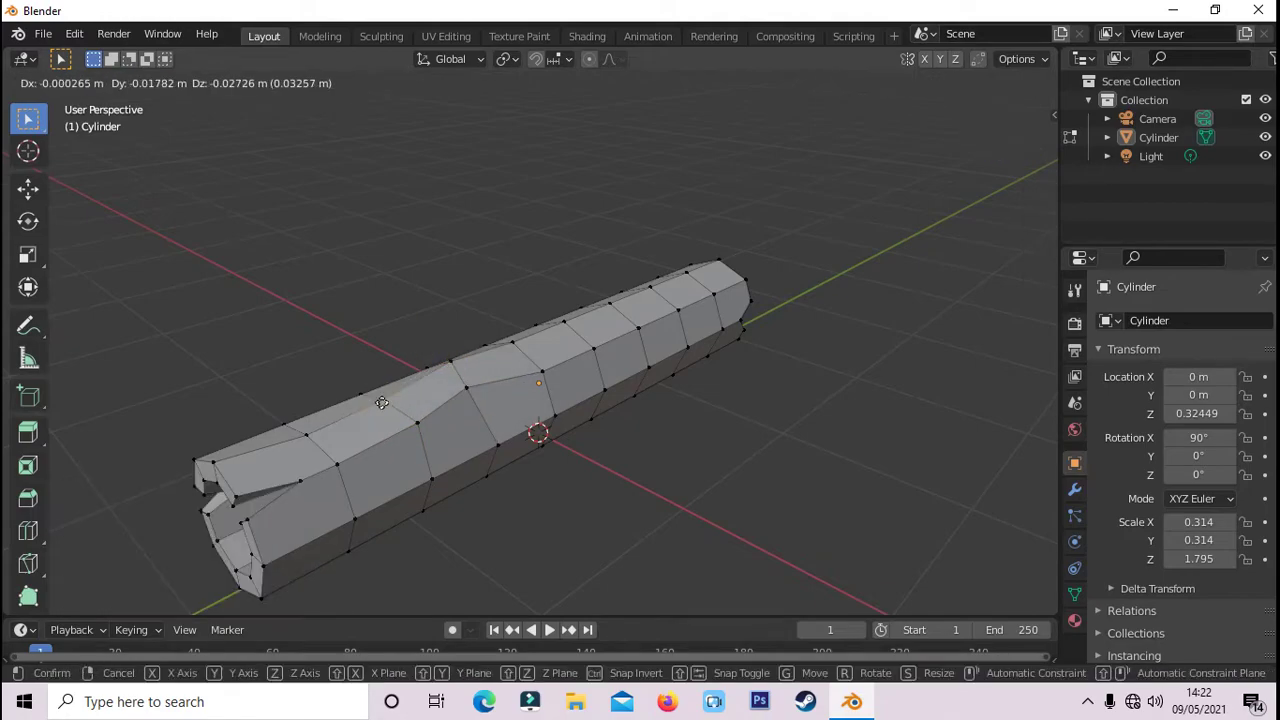
pyautogui.moveTo(430, 410)
pyautogui.mouseDown(button='middle')
pyautogui.moveTo(457, 506)
pyautogui.moveTo(540, 420)
pyautogui.mouseUp(button='middle')
pyautogui.moveTo(648, 318); pyautogui.dragTo(652, 320)
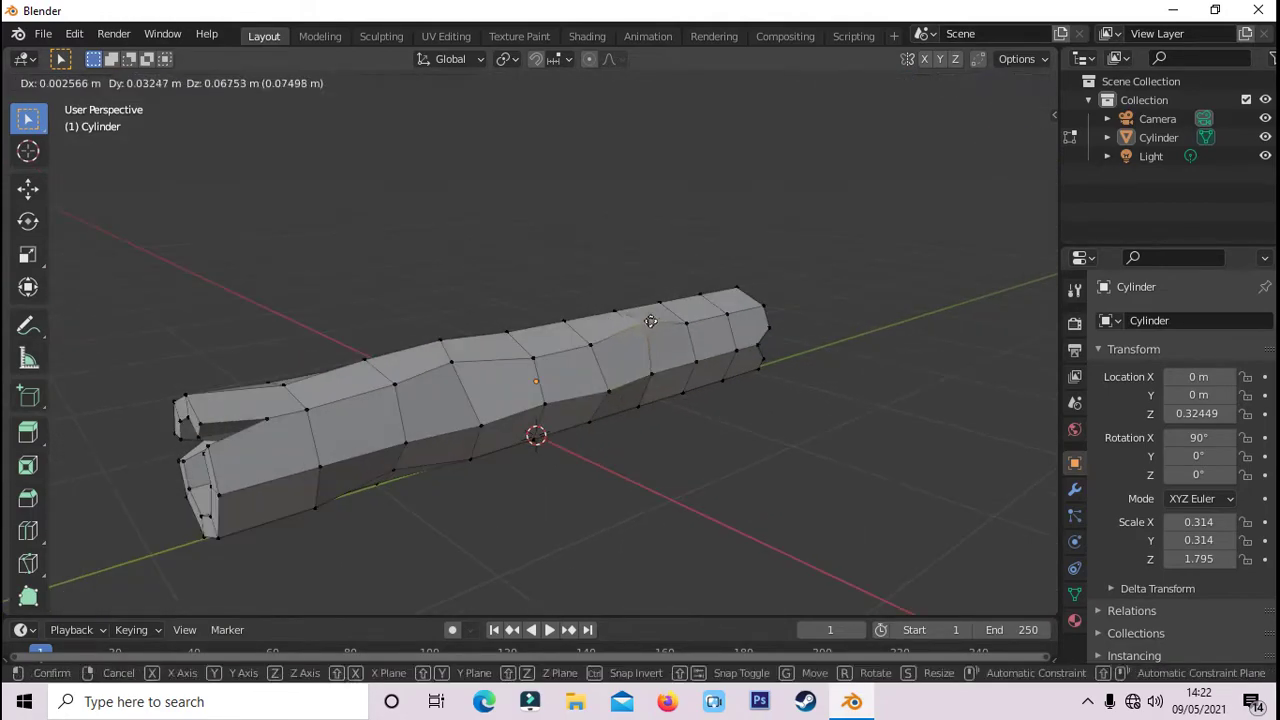
# - Move the front-end vertices outward to widen the tube
pyautogui.moveTo(652, 320)
pyautogui.mouseDown(button='middle')
pyautogui.moveTo(737, 323)
pyautogui.moveTo(444, 474)
pyautogui.mouseUp(button='middle')
pyautogui.moveTo(444, 474); pyautogui.dragTo(440, 470)
pyautogui.moveTo(440, 470); pyautogui.dragTo(424, 455, button='middle')
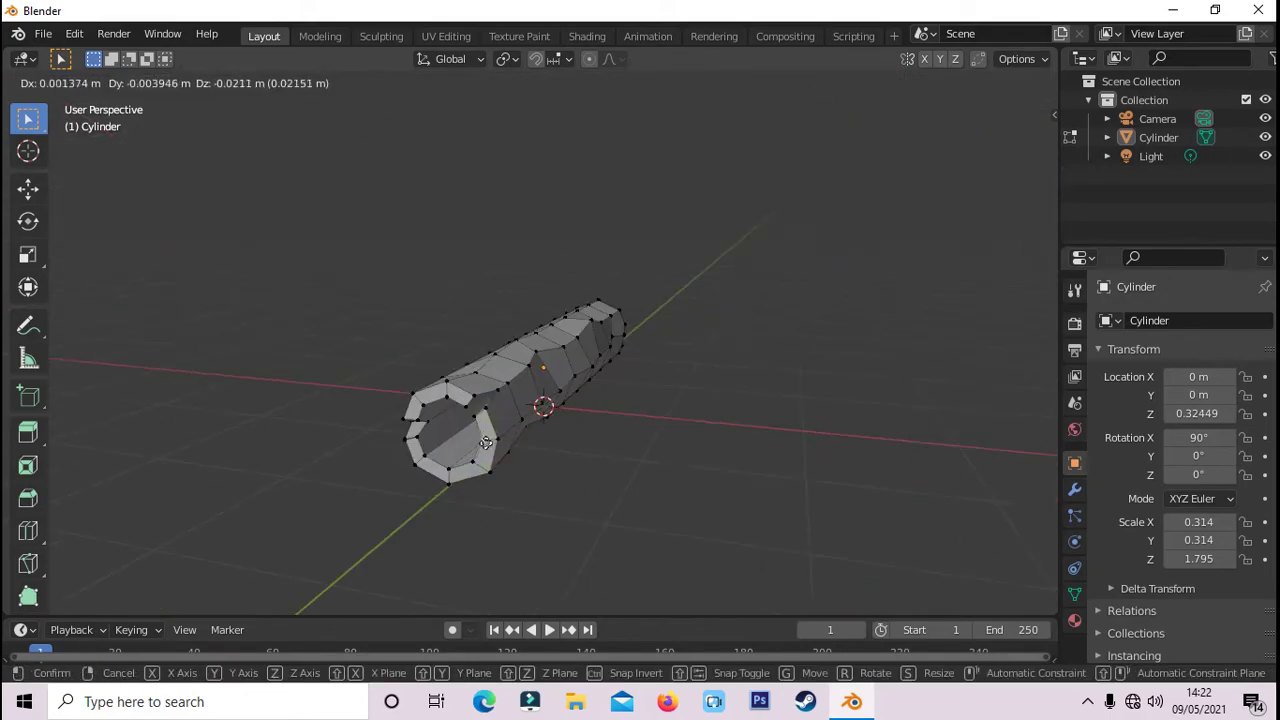
pyautogui.moveTo(424, 455); pyautogui.dragTo(440, 470)
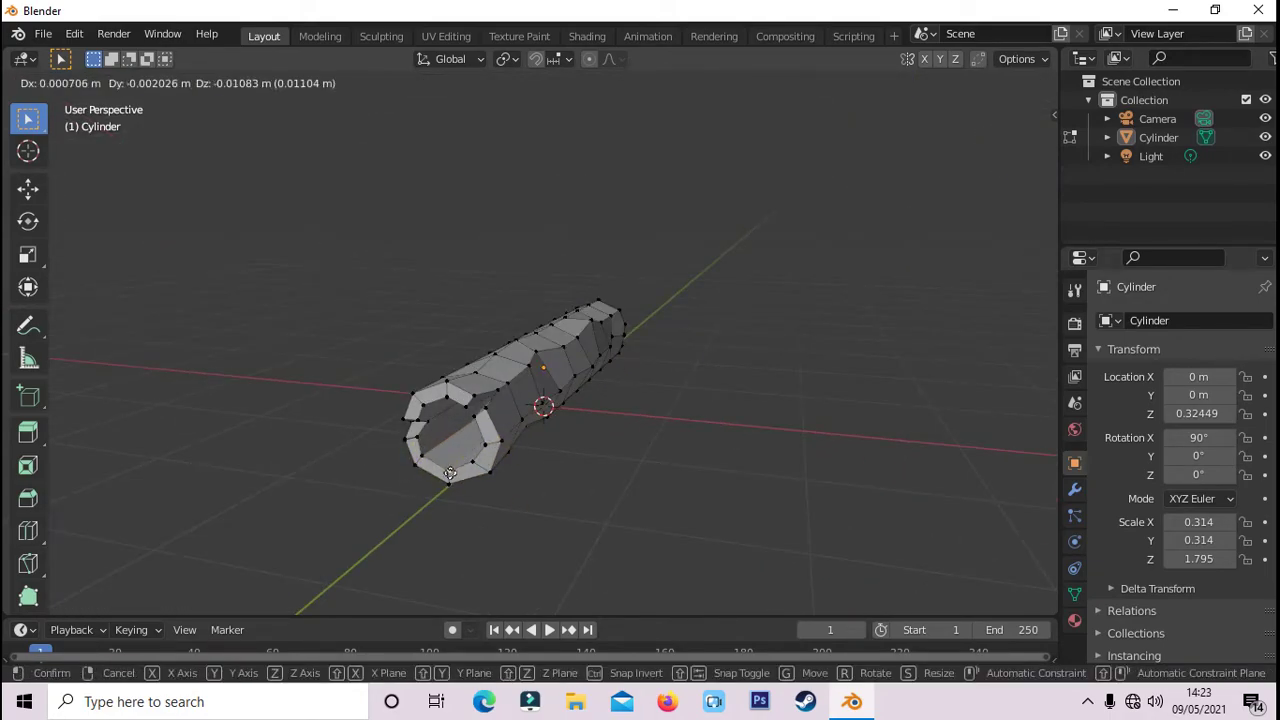
pyautogui.moveTo(440, 470); pyautogui.dragTo(463, 474, button='middle')
pyautogui.moveTo(463, 474); pyautogui.dragTo(472, 420)
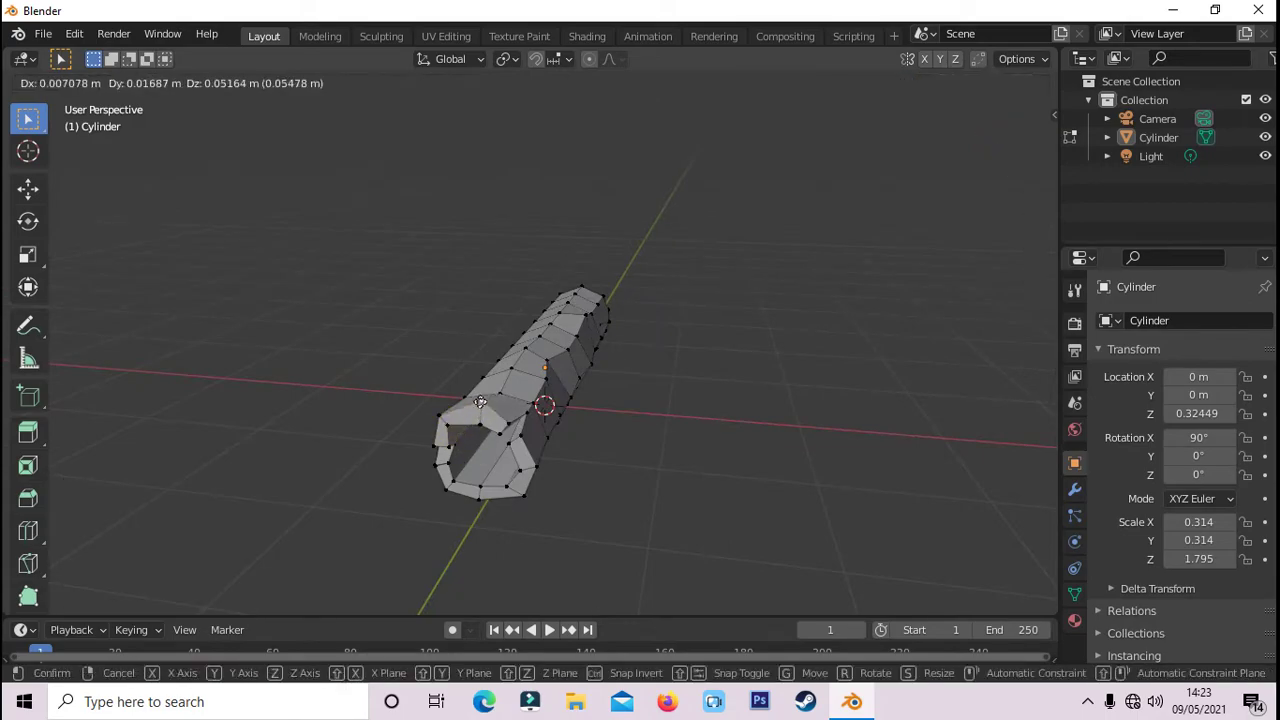
pyautogui.moveTo(472, 420); pyautogui.dragTo(390, 448, button='middle')
pyautogui.moveTo(390, 448); pyautogui.dragTo(375, 445)
pyautogui.moveTo(375, 445); pyautogui.dragTo(450, 480, button='middle')
pyautogui.moveTo(450, 480); pyautogui.dragTo(455, 470)
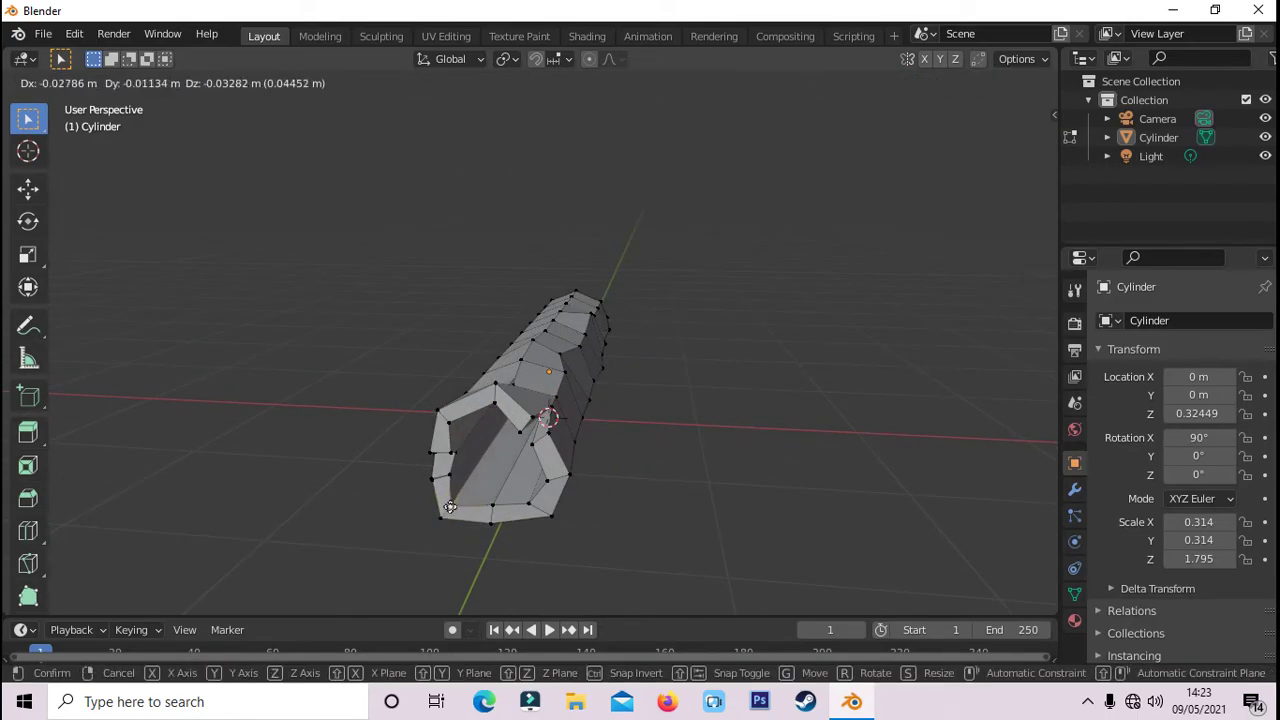
pyautogui.moveTo(455, 470); pyautogui.dragTo(585, 402, button='middle')
pyautogui.moveTo(585, 402); pyautogui.dragTo(590, 410)
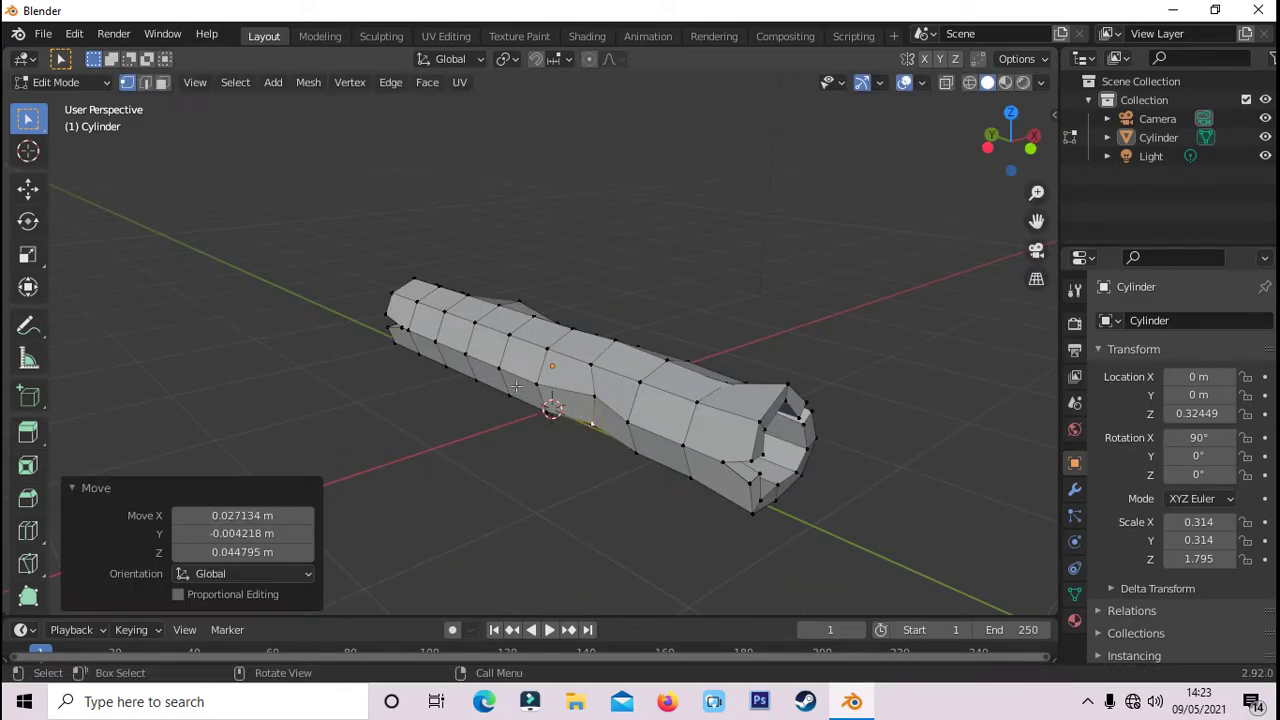
pyautogui.moveTo(590, 410); pyautogui.dragTo(508, 337, button='middle')
# - Reposition the slotted-end vertices so the end flares unevenly
pyautogui.moveTo(420, 325); pyautogui.dragTo(427, 315)
pyautogui.moveTo(368, 414); pyautogui.dragTo(395, 410, button='middle')
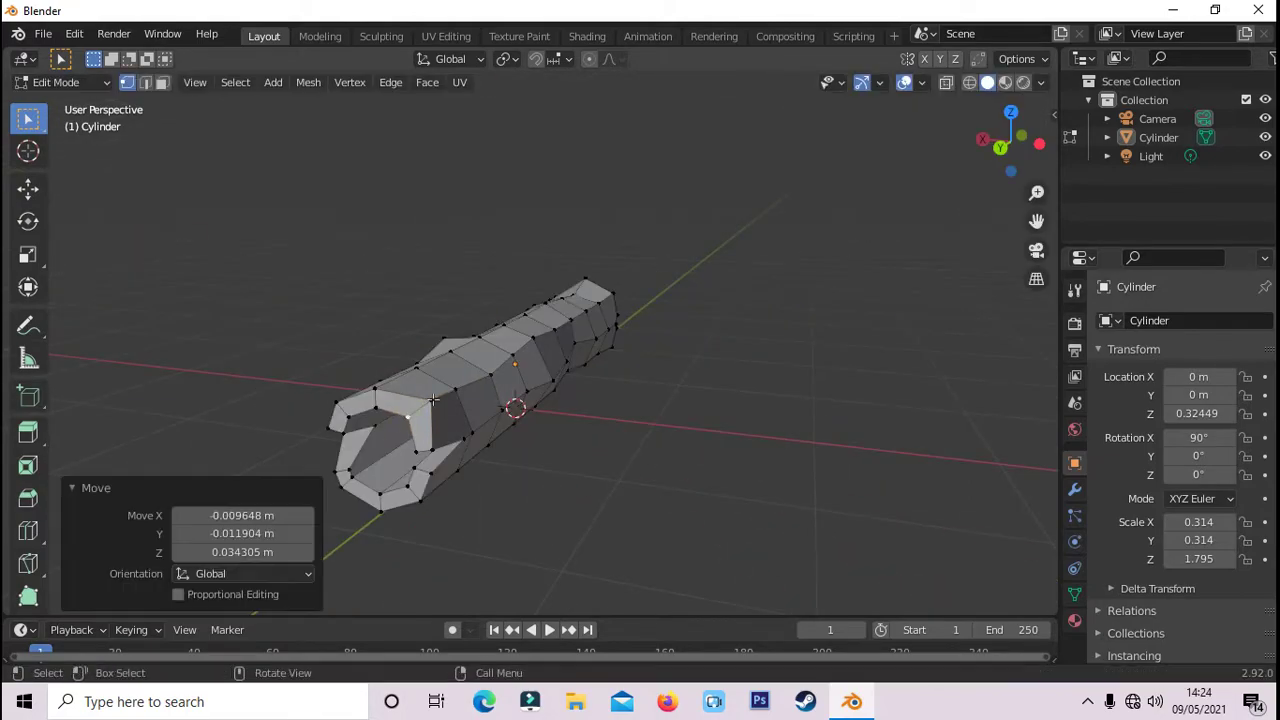
pyautogui.moveTo(395, 410); pyautogui.dragTo(385, 405)
pyautogui.moveTo(385, 405); pyautogui.dragTo(350, 364, button='middle')
pyautogui.moveTo(384, 406)
pyautogui.mouseDown()
pyautogui.moveTo(434, 414)
pyautogui.moveTo(457, 486)
pyautogui.mouseUp()
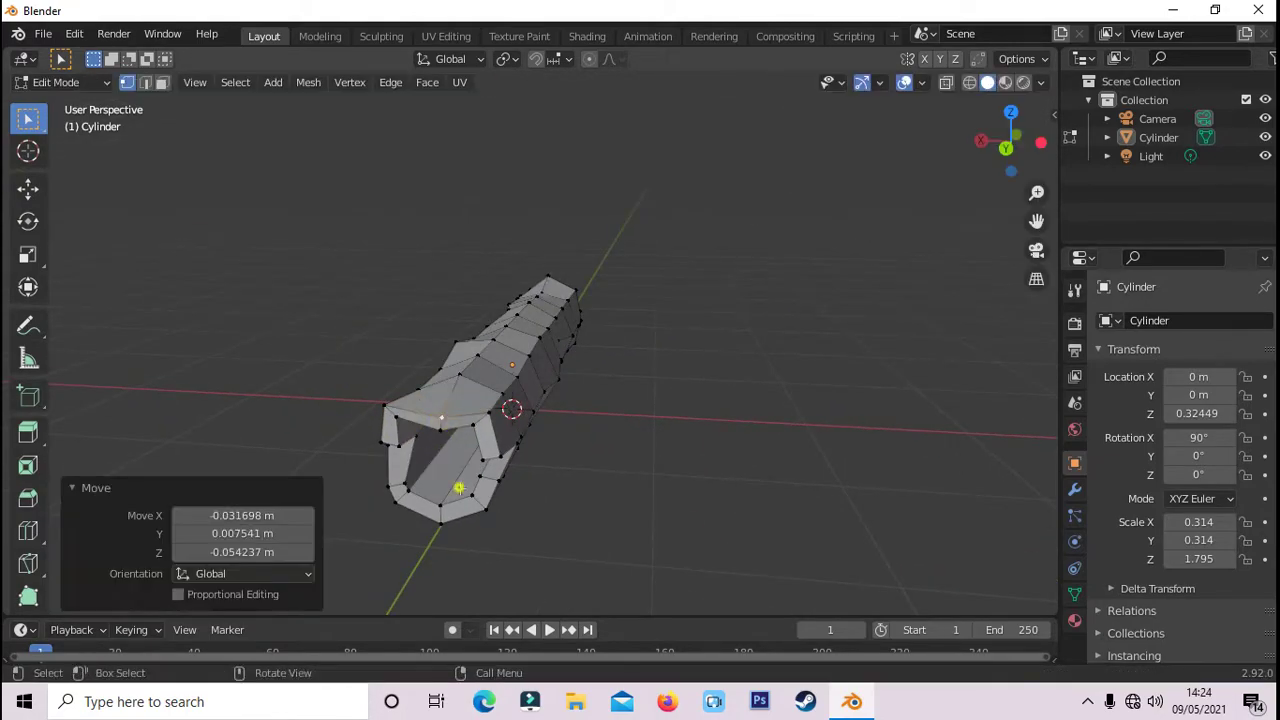
pyautogui.moveTo(457, 486); pyautogui.dragTo(388, 410, button='middle')
pyautogui.moveTo(523, 463); pyautogui.dragTo(545, 480, button='middle')
pyautogui.moveTo(545, 480); pyautogui.dragTo(531, 491)
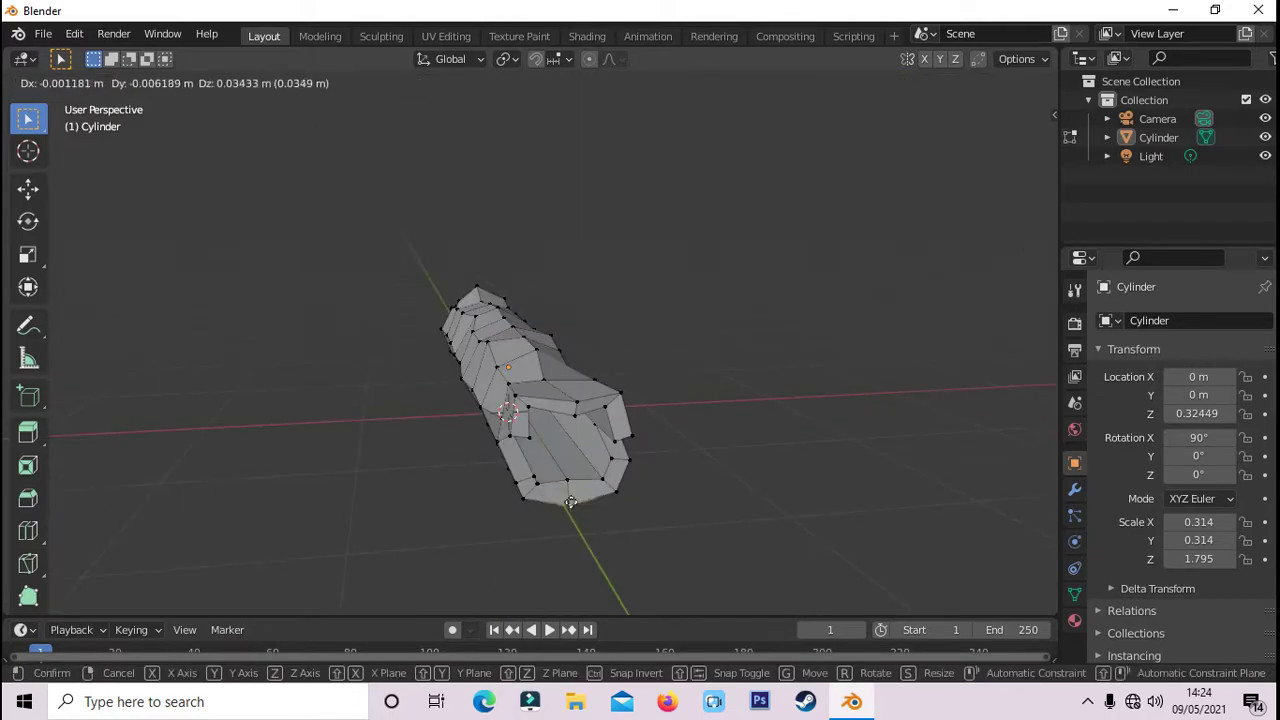
pyautogui.moveTo(531, 491)
pyautogui.mouseDown(button='middle')
pyautogui.moveTo(749, 513)
pyautogui.moveTo(557, 326)
pyautogui.mouseUp(button='middle')
pyautogui.moveTo(557, 326)
pyautogui.mouseDown()
pyautogui.moveTo(571, 357)
pyautogui.moveTo(612, 360)
pyautogui.mouseUp()
pyautogui.scroll(3, 590, 360)
pyautogui.moveTo(612, 360)
pyautogui.mouseDown(button='middle')
pyautogui.moveTo(691, 429)
pyautogui.moveTo(560, 460)
pyautogui.mouseUp(button='middle')
pyautogui.moveTo(560, 460)
pyautogui.mouseDown()
pyautogui.moveTo(543, 471)
pyautogui.moveTo(560, 480)
pyautogui.mouseUp()
pyautogui.moveTo(560, 480)
pyautogui.mouseDown(button='middle')
pyautogui.moveTo(667, 505)
pyautogui.moveTo(623, 449)
pyautogui.moveTo(651, 537)
pyautogui.moveTo(624, 460)
pyautogui.moveTo(597, 506)
pyautogui.mouseUp(button='middle')
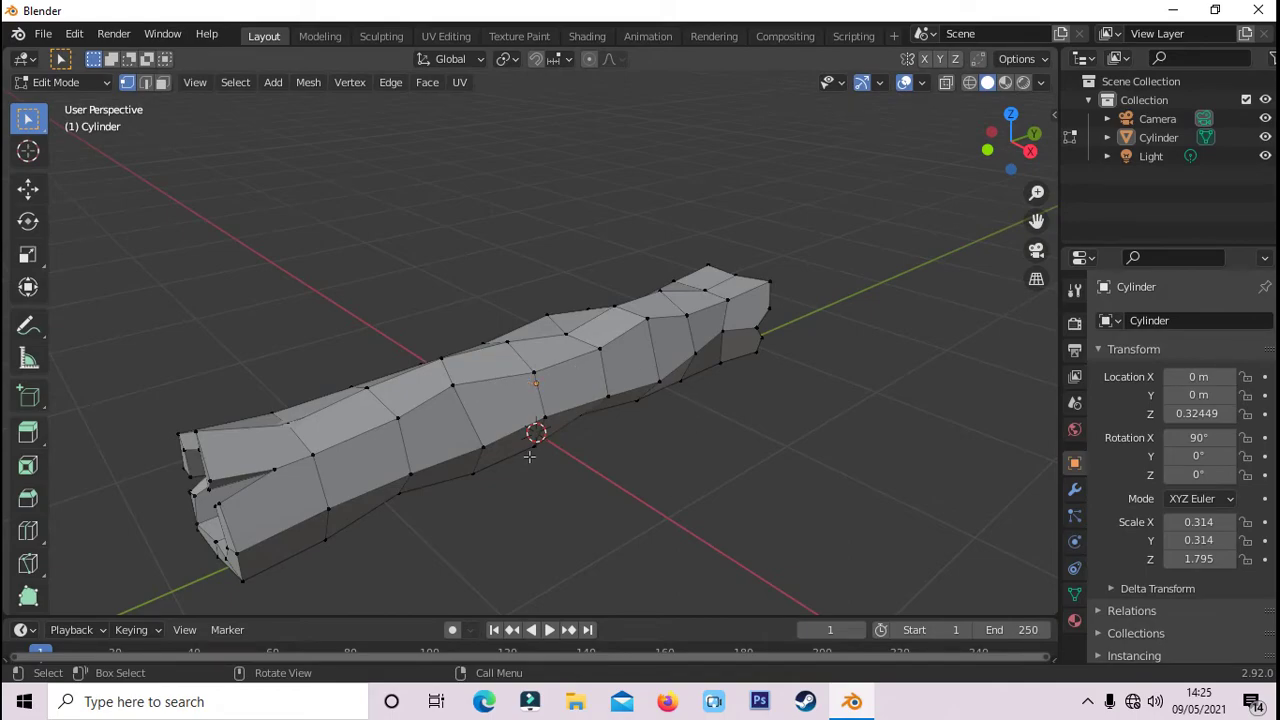
# - Make a knife cut on the tube's side and inspect the resulting faces
pyautogui.press('k')
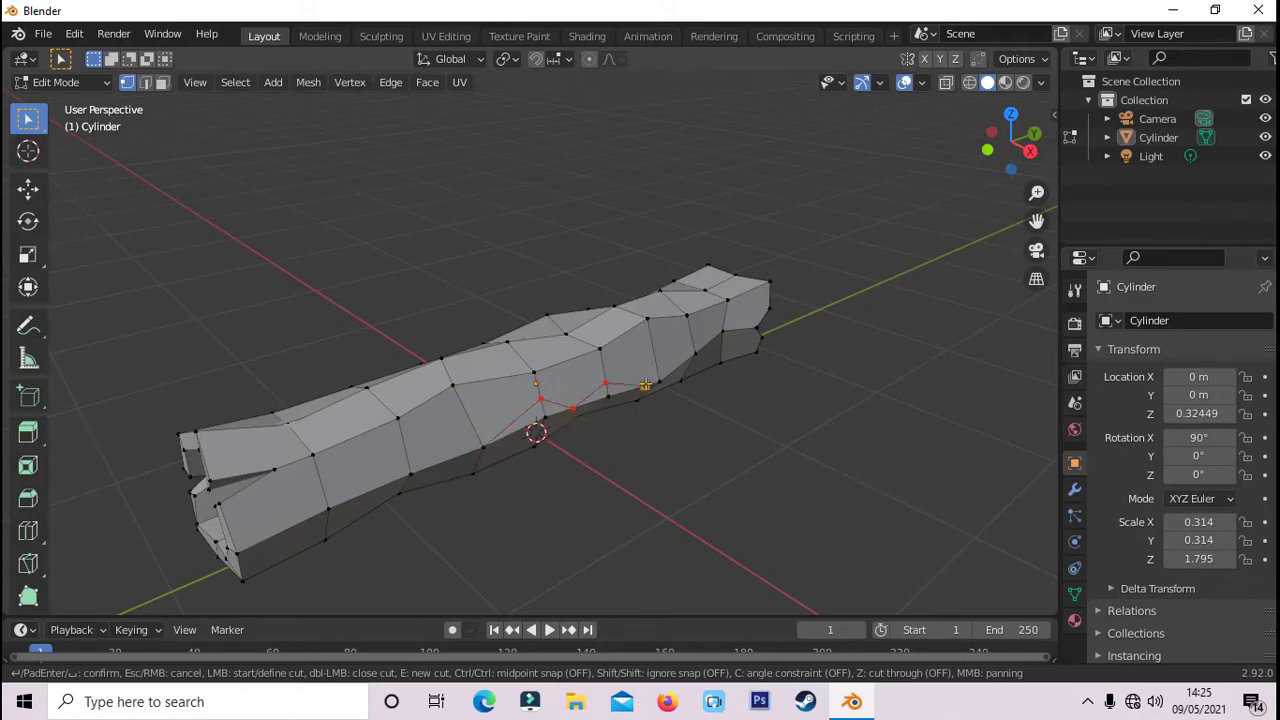
pyautogui.moveTo(540, 405); pyautogui.dragTo(538, 400, button='middle')
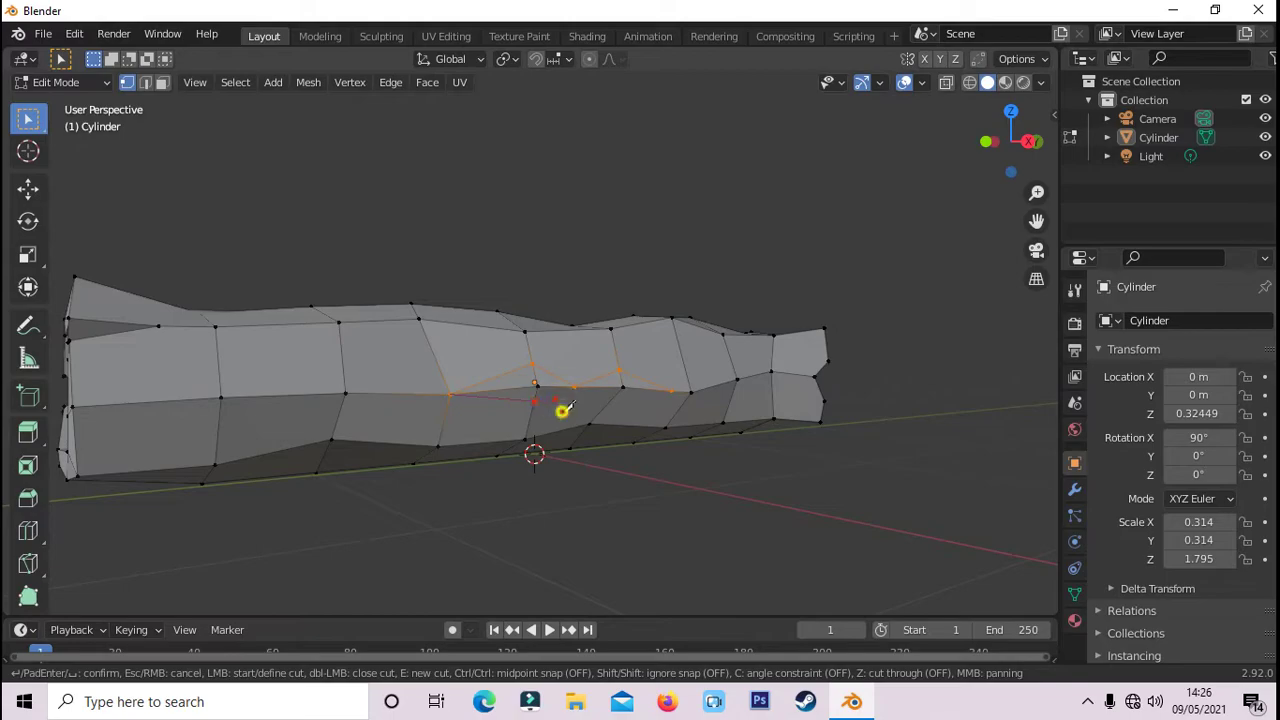
pyautogui.press('Return')
pyautogui.scroll(2, 563, 410)
pyautogui.press('3')
pyautogui.click(520, 393)
pyautogui.keyDown('shift'); pyautogui.click(642, 390); pyautogui.keyUp('shift')
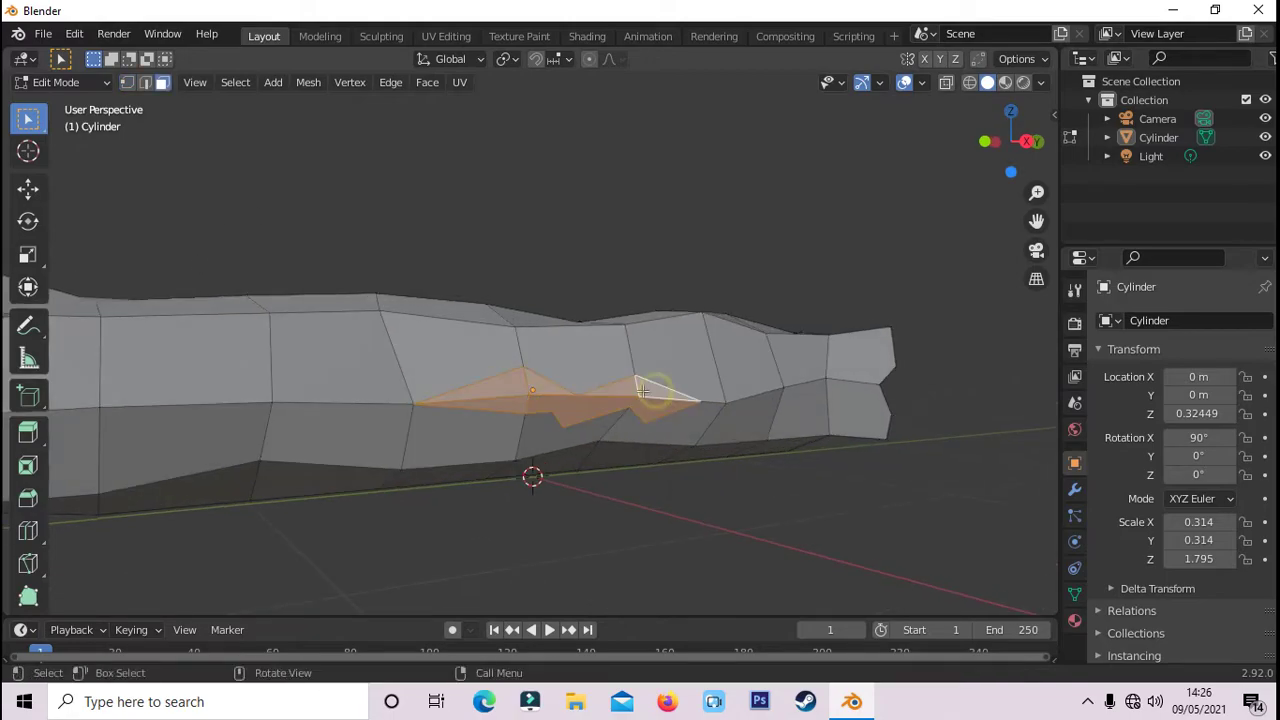
pyautogui.hotkey('alt', 'a')
pyautogui.scroll(2, 613, 487)
pyautogui.moveTo(613, 487); pyautogui.dragTo(554, 484, button='middle')
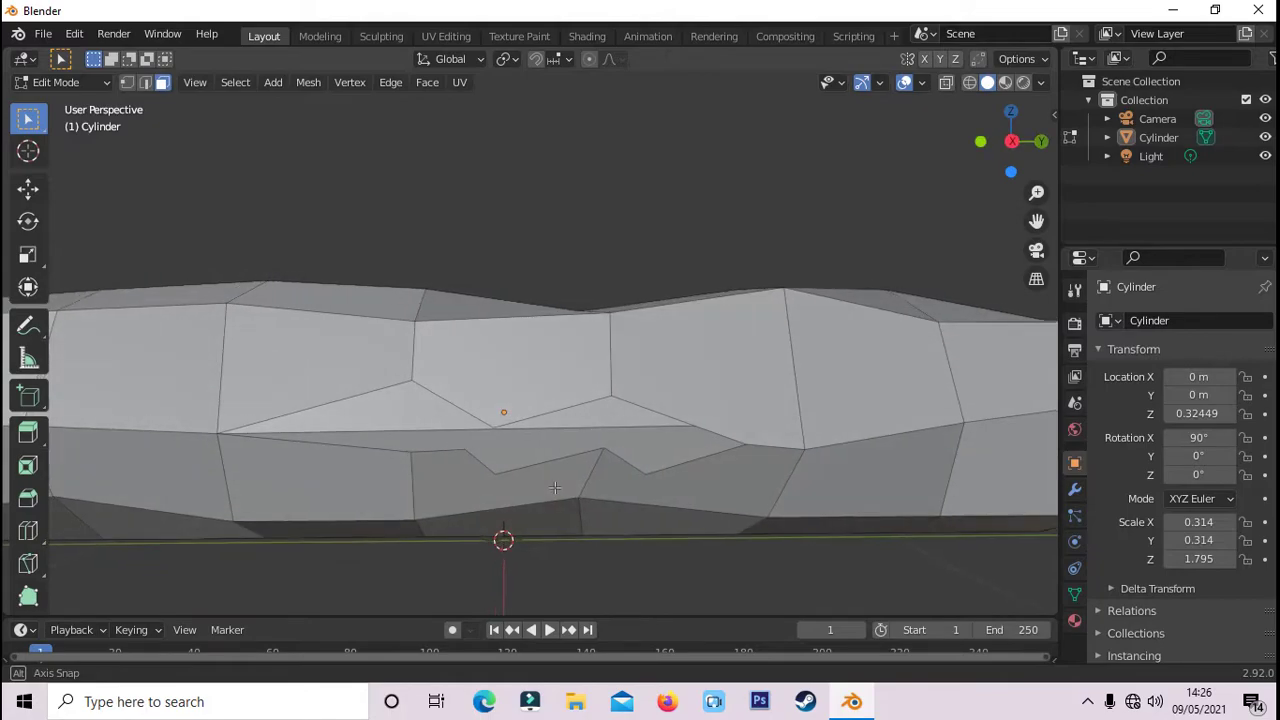
pyautogui.scroll(2, 554, 484)
pyautogui.scroll(-2, 554, 484)
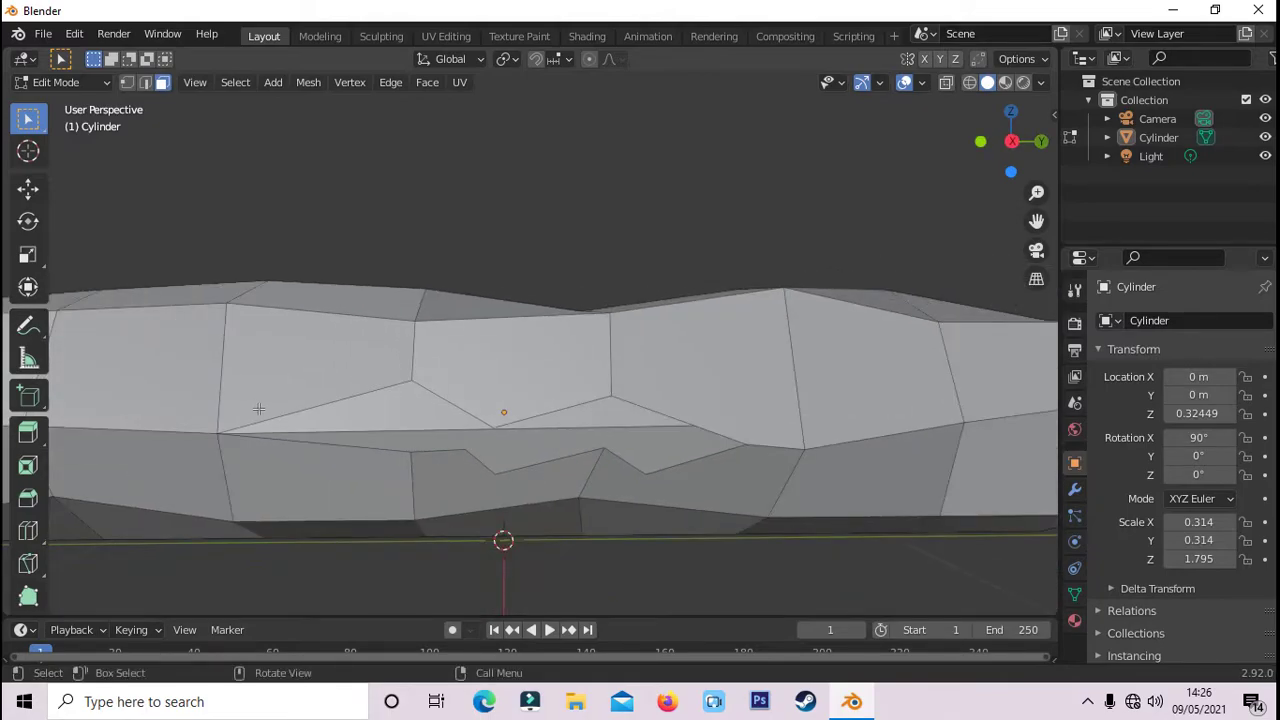
# - Knife a closed outline across the side and delete the faces inside it
pyautogui.press('k')
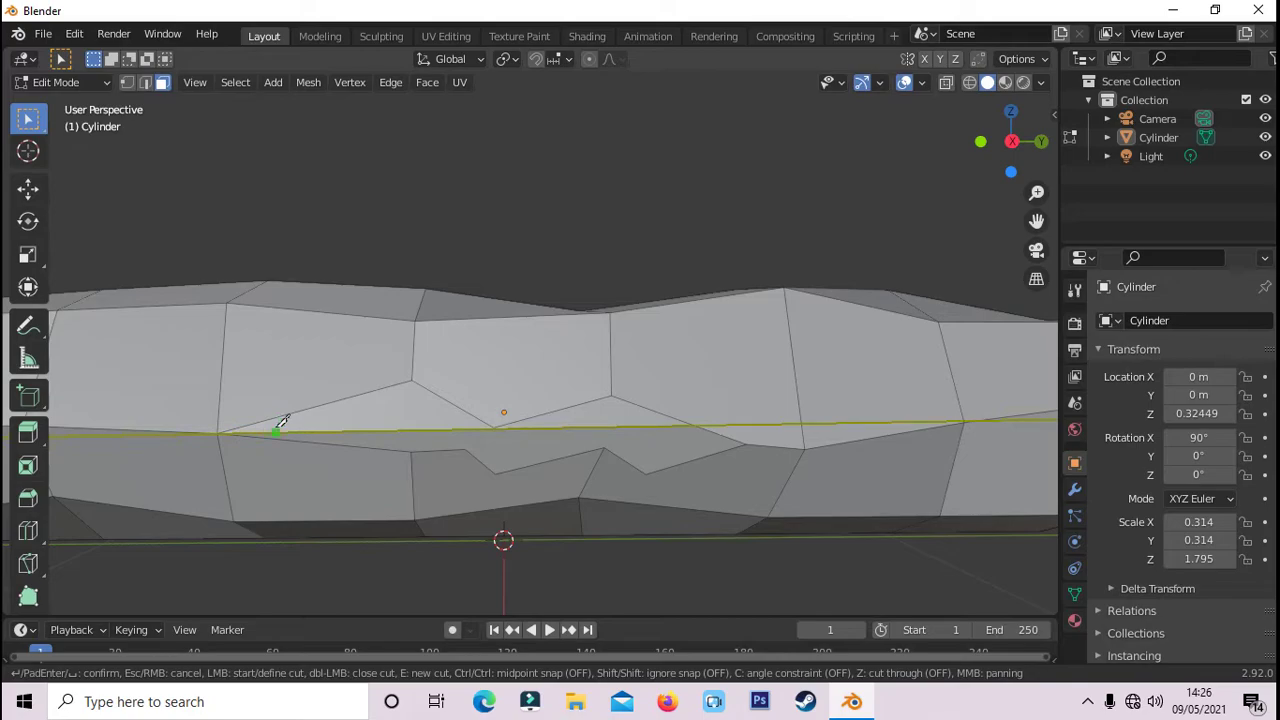
pyautogui.click(248, 433)
pyautogui.click(408, 391)
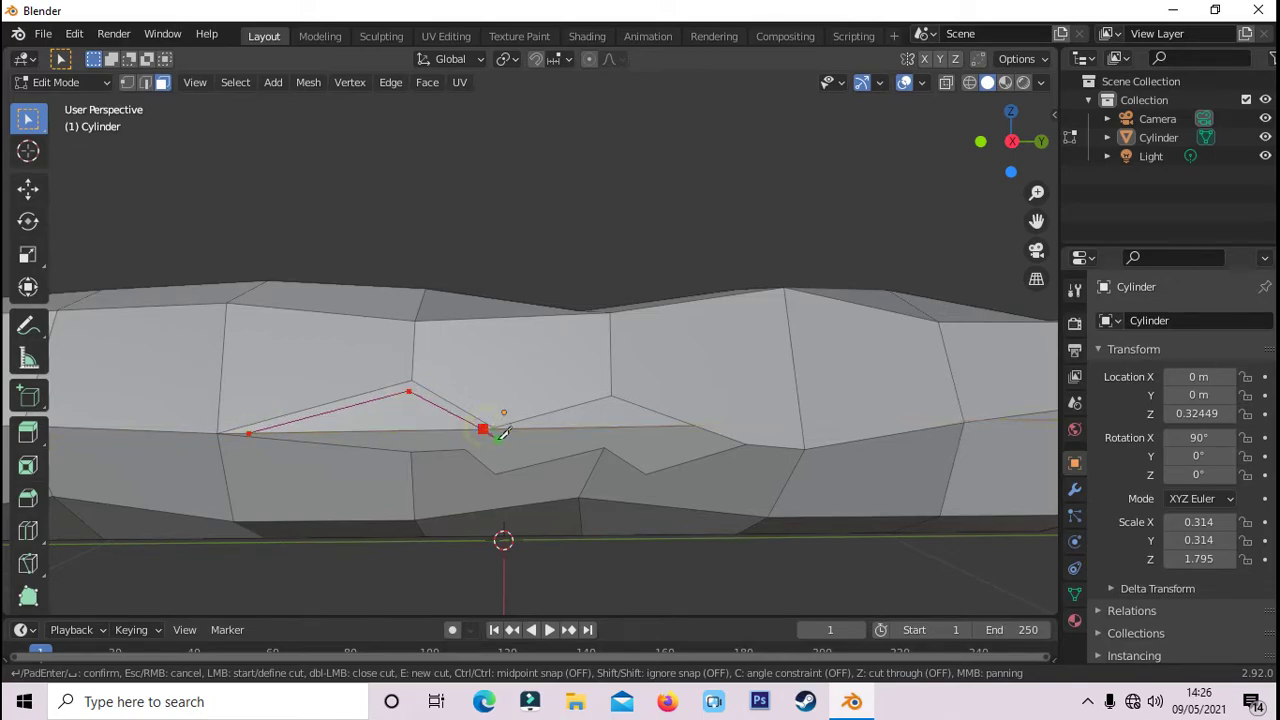
pyautogui.scroll(3, 497, 430)
pyautogui.click(663, 440)
pyautogui.click(868, 512)
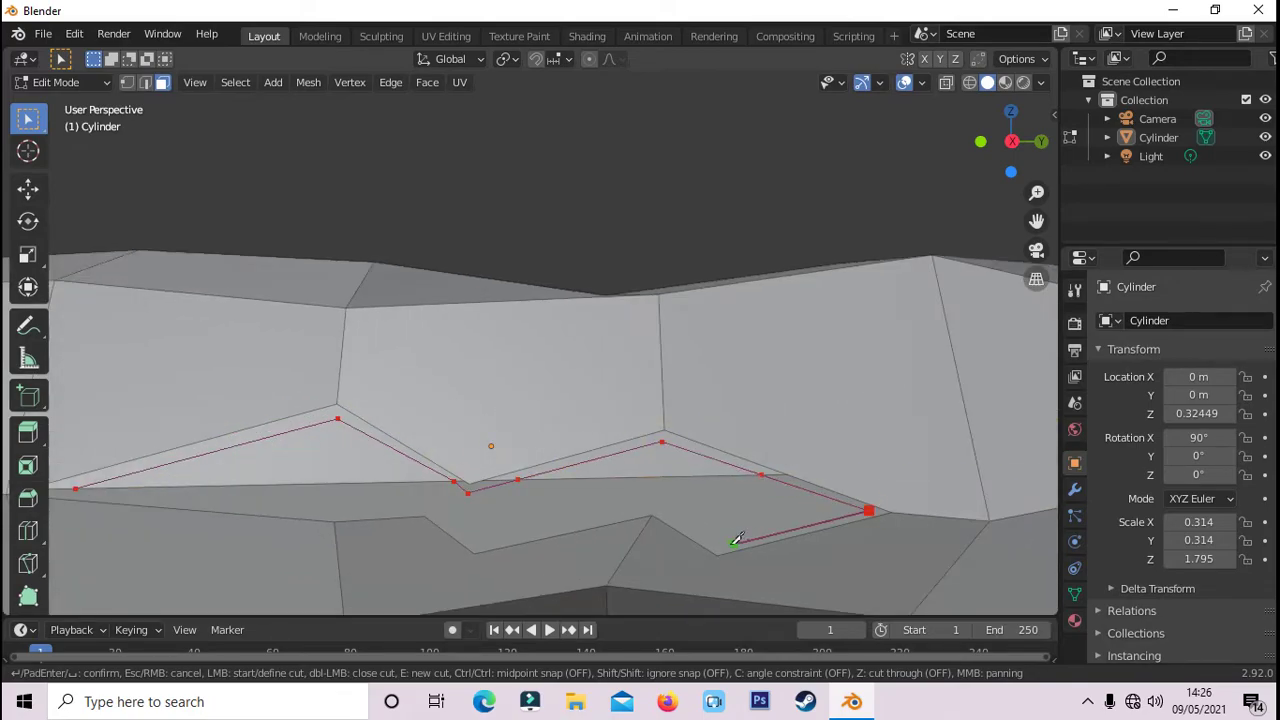
pyautogui.click(720, 548)
pyautogui.click(651, 508)
pyautogui.click(472, 545)
pyautogui.click(333, 520)
pyautogui.click(75, 488)
pyautogui.press('Return')
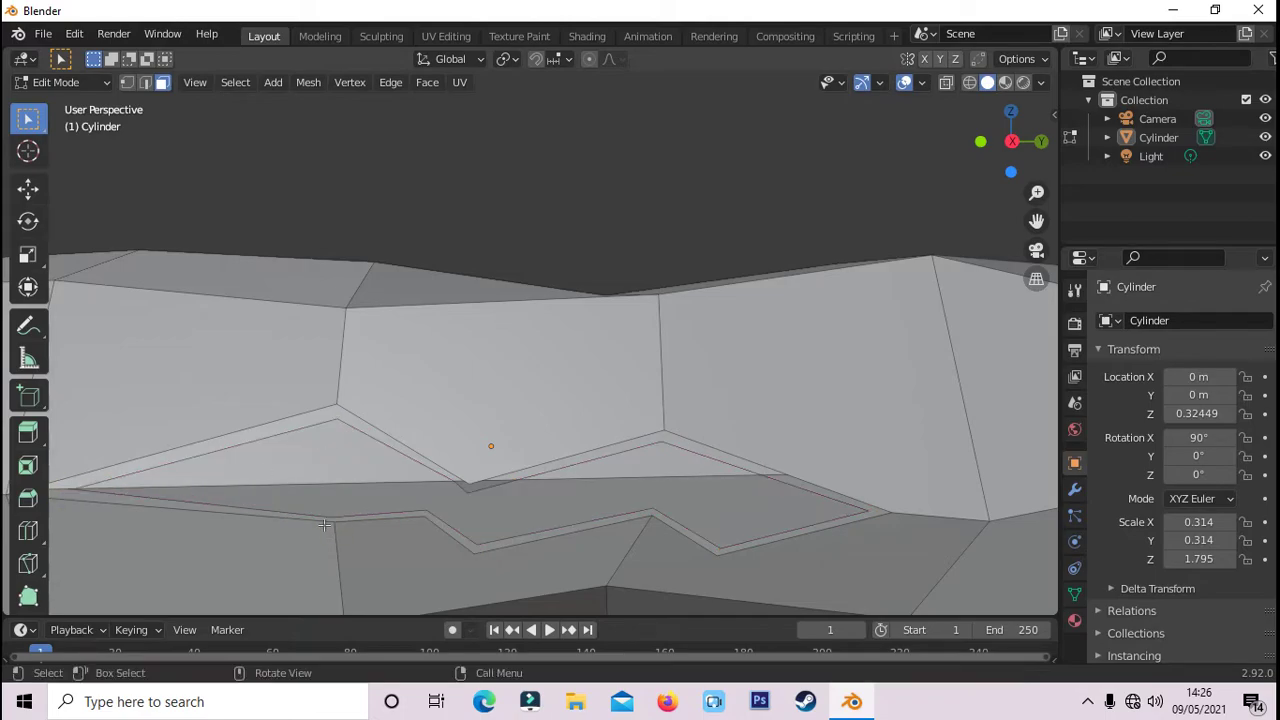
pyautogui.press('x')
pyautogui.click(517, 500)
# - Pull the hole's edges downward to stretch the opening into long channels
pyautogui.moveTo(517, 500); pyautogui.dragTo(288, 380, button='middle')
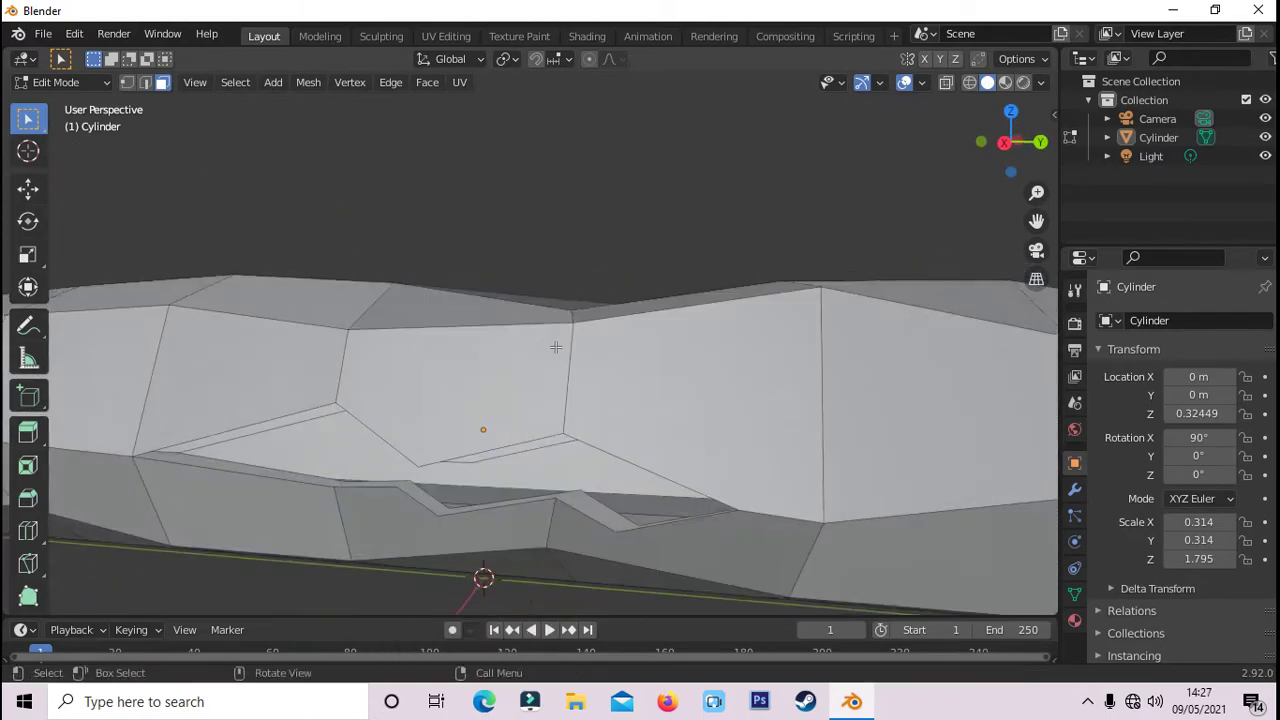
pyautogui.click(270, 405)
pyautogui.press('g')
pyautogui.click(331, 500)
pyautogui.moveTo(331, 500); pyautogui.dragTo(371, 517, button='middle')
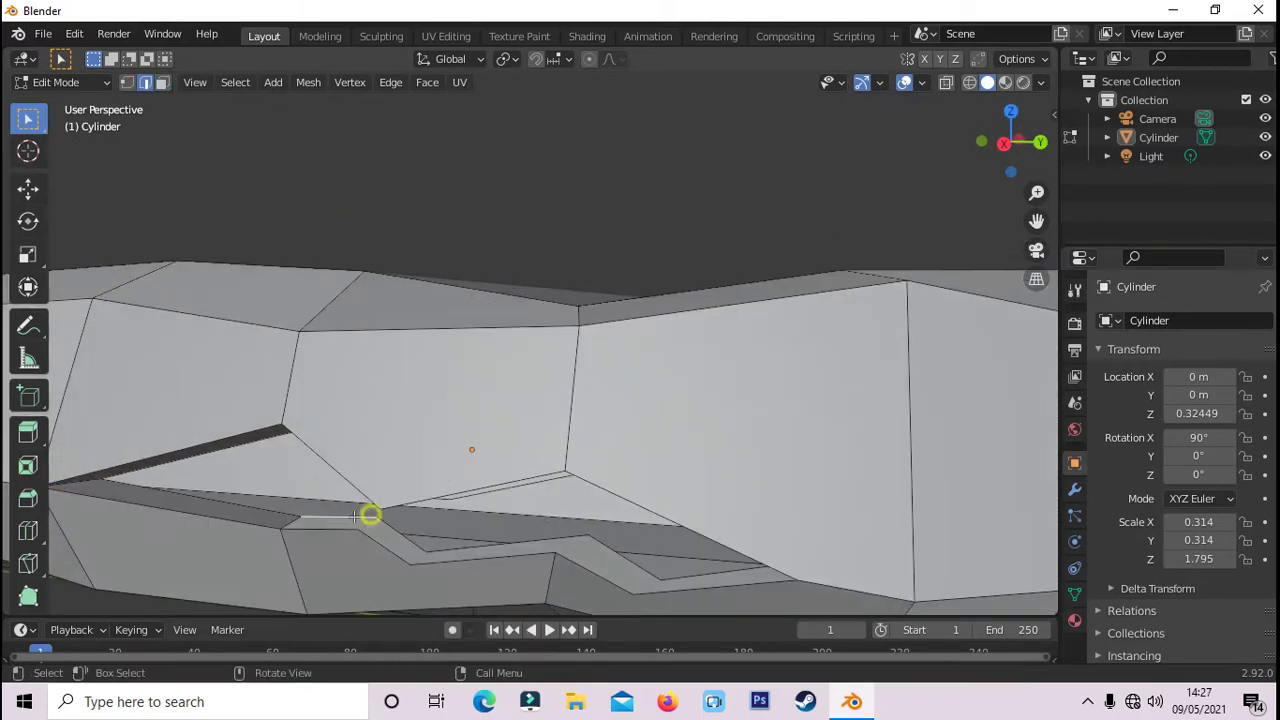
pyautogui.click(720, 571)
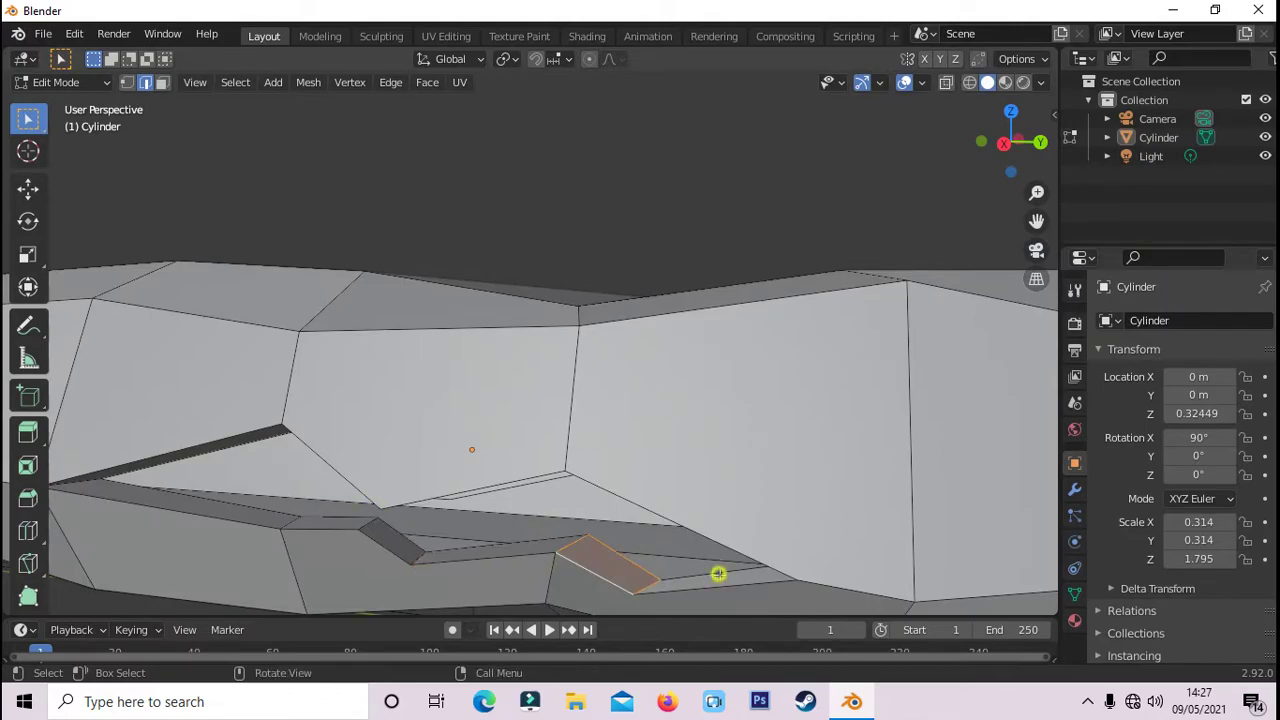
pyautogui.moveTo(720, 571)
pyautogui.mouseDown(button='middle')
pyautogui.moveTo(715, 405)
pyautogui.moveTo(600, 420)
pyautogui.mouseUp(button='middle')
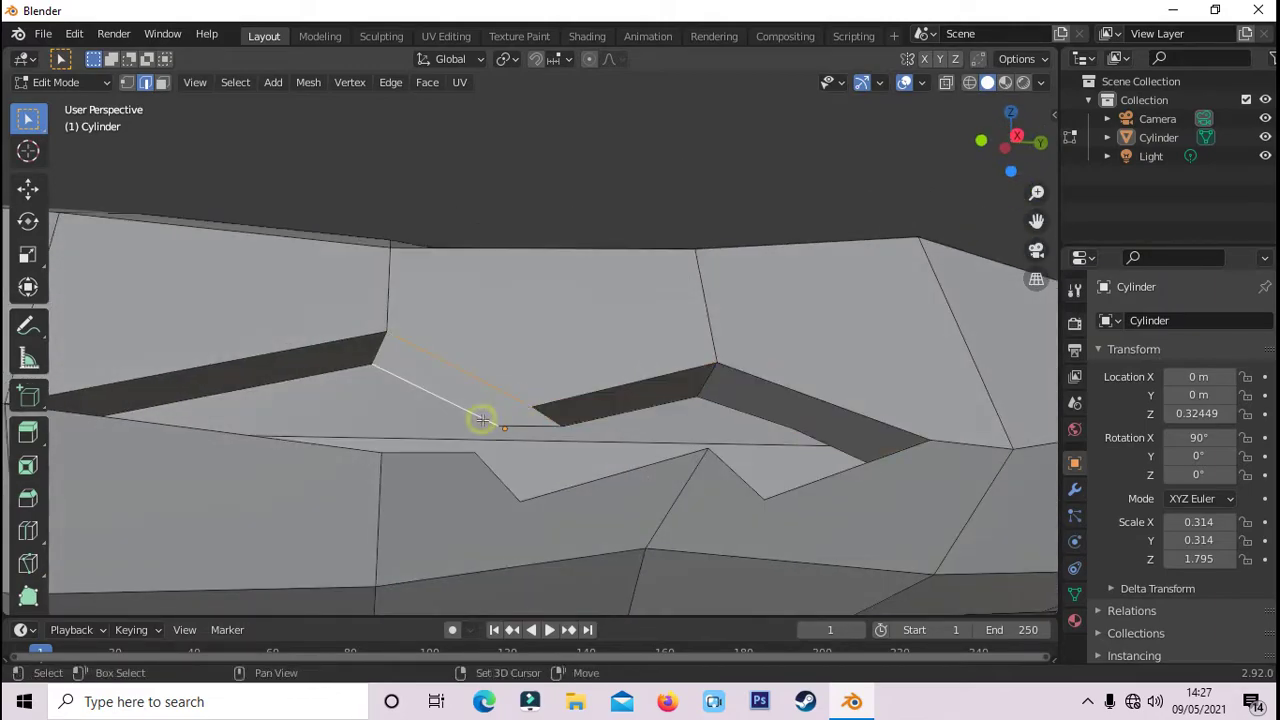
pyautogui.moveTo(480, 420); pyautogui.dragTo(550, 418)
pyautogui.moveTo(603, 371)
pyautogui.mouseDown(button='middle')
pyautogui.moveTo(633, 409)
pyautogui.moveTo(386, 375)
pyautogui.moveTo(693, 403)
pyautogui.moveTo(504, 535)
pyautogui.mouseUp(button='middle')
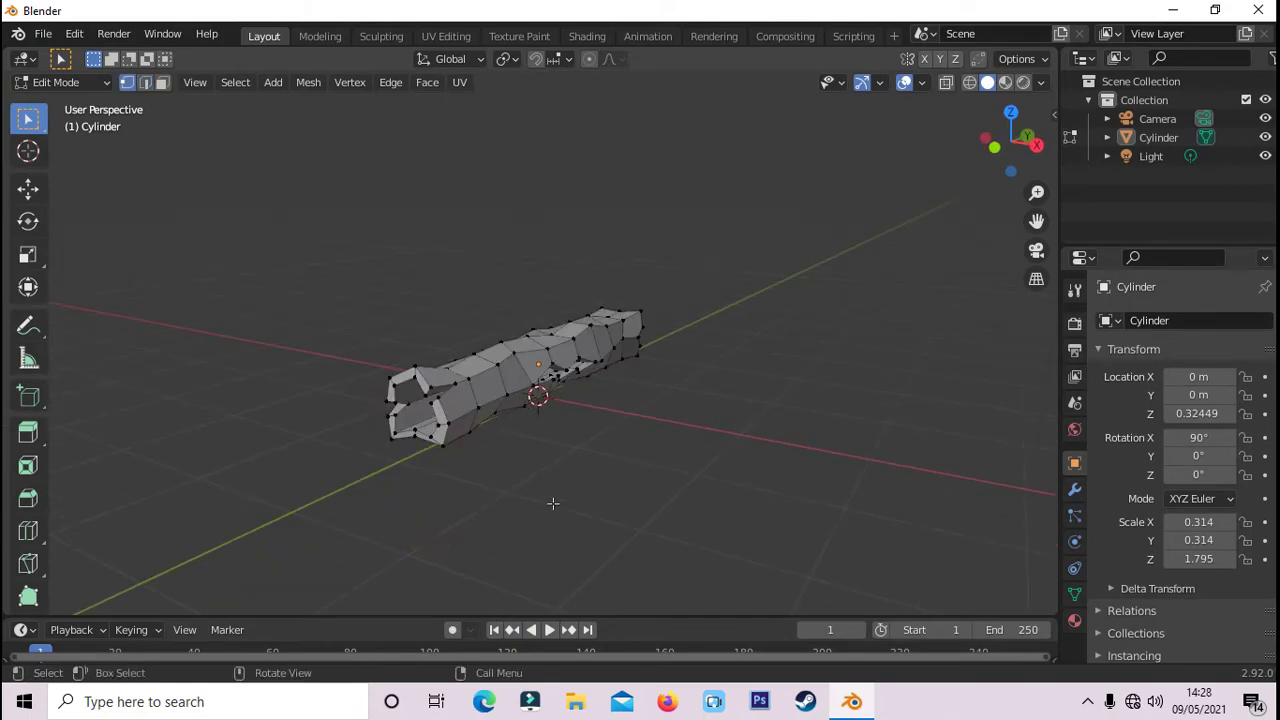
# - Select the entire mesh and duplicate it in place with Shift+D
pyautogui.scroll(2, 488, 514)
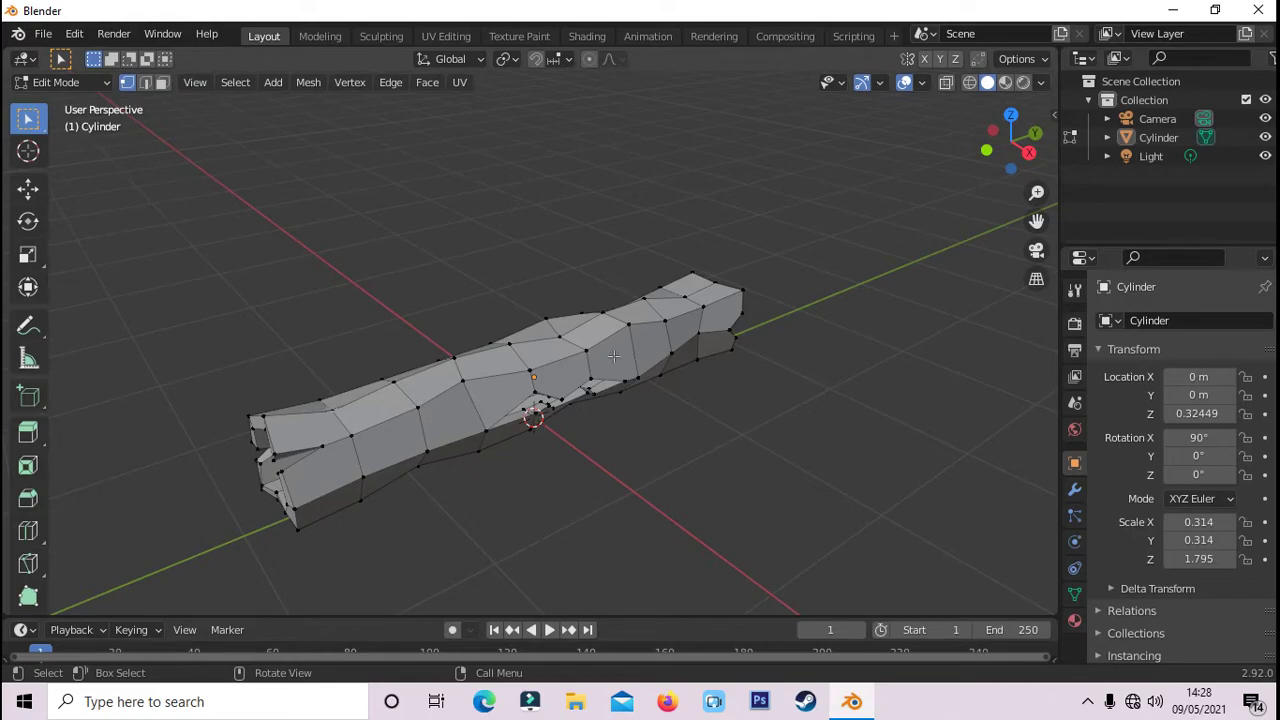
pyautogui.press('a')
pyautogui.press('2')
pyautogui.moveTo(390, 465); pyautogui.dragTo(586, 494, button='middle')
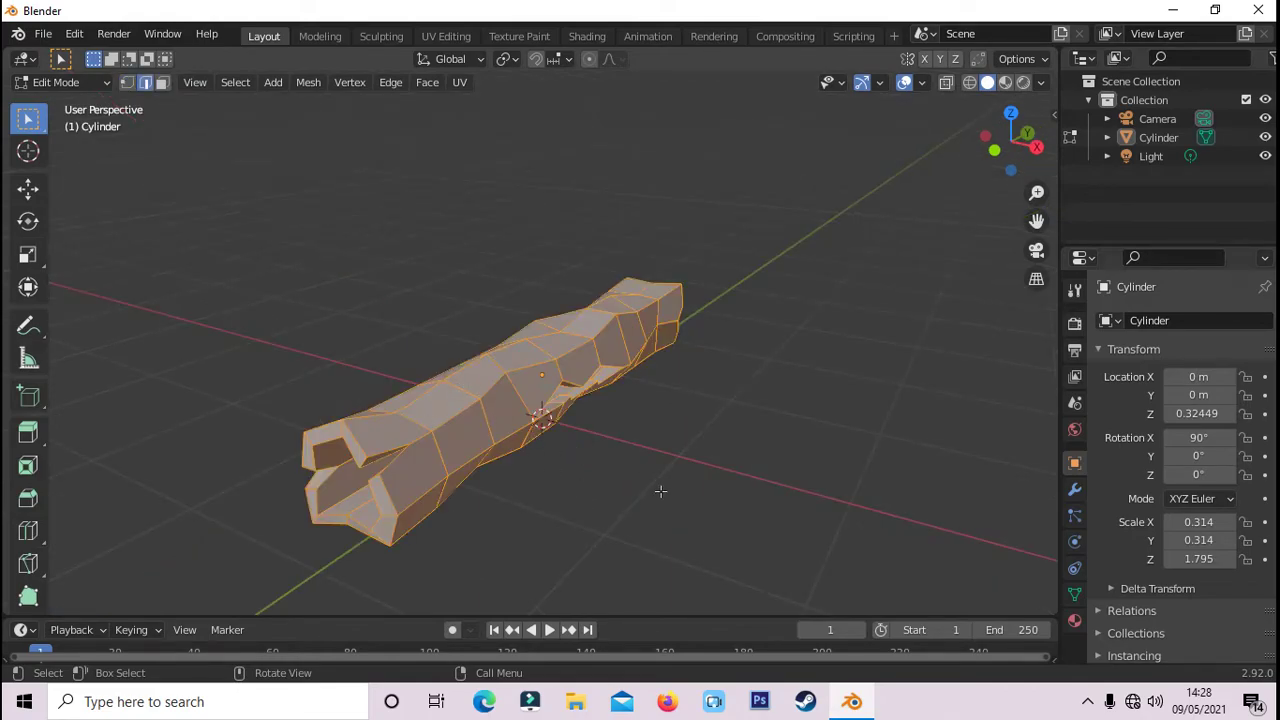
pyautogui.hotkey('shift', 'd')
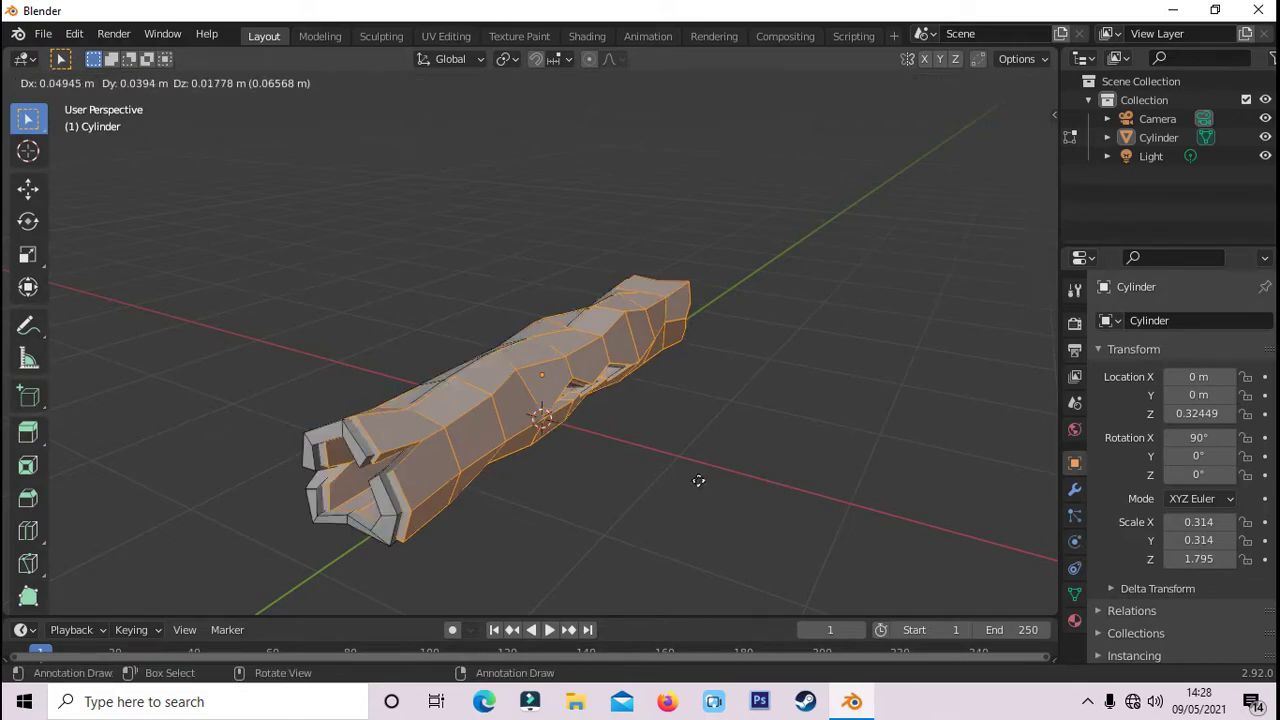
pyautogui.rightClick(769, 466)
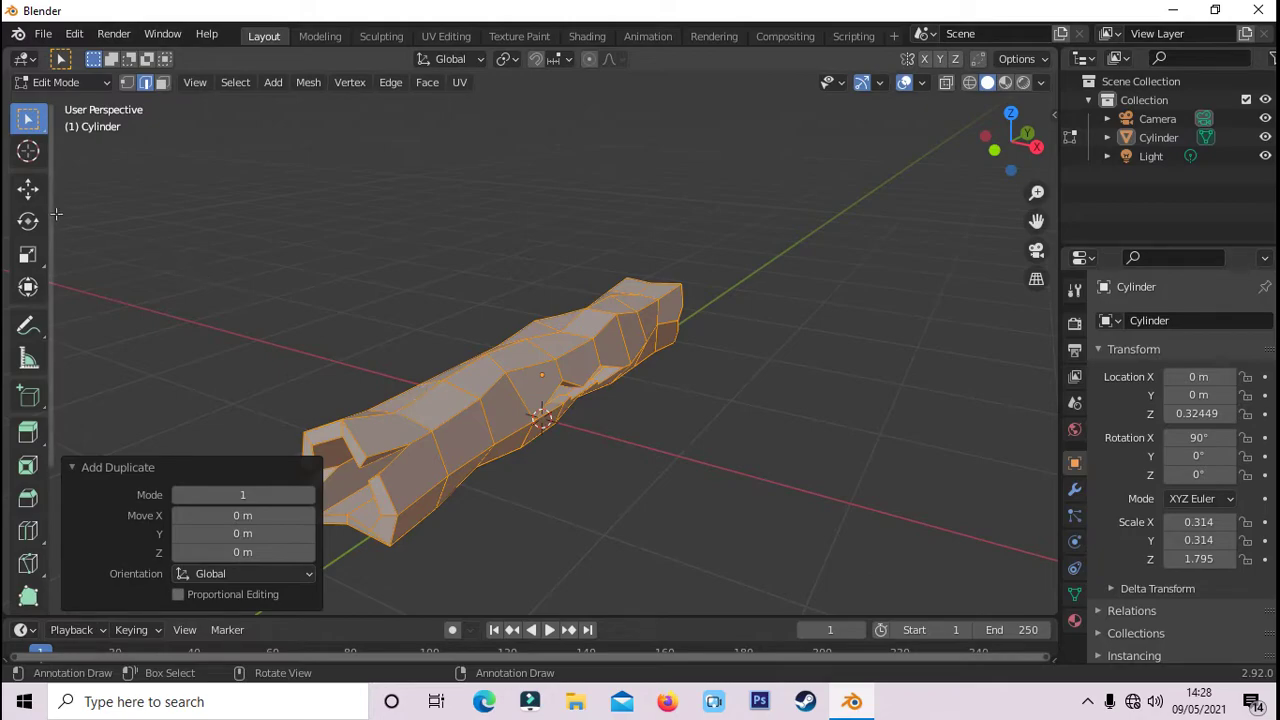
# - Move the copy beside the original and bring up the Separate options
pyautogui.click(28, 188)
pyautogui.moveTo(543, 371)
pyautogui.mouseDown()
pyautogui.moveTo(609, 389)
pyautogui.moveTo(747, 470)
pyautogui.mouseUp()
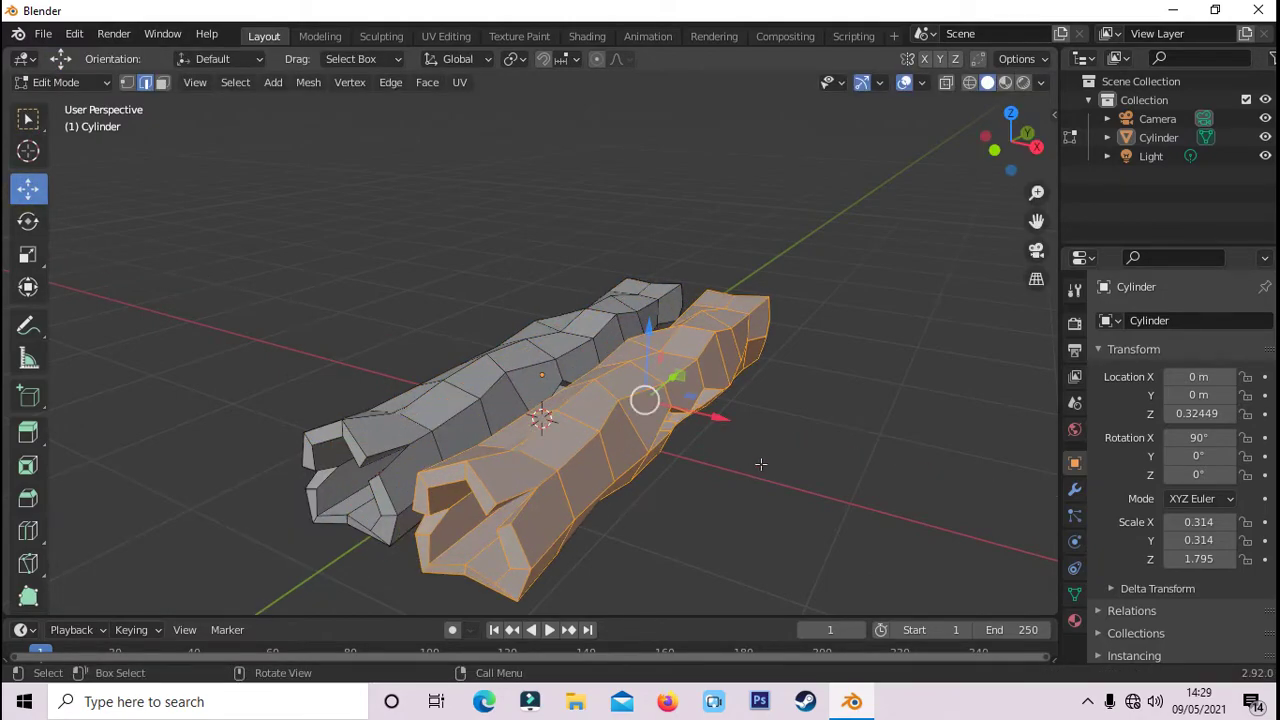
pyautogui.press('p')
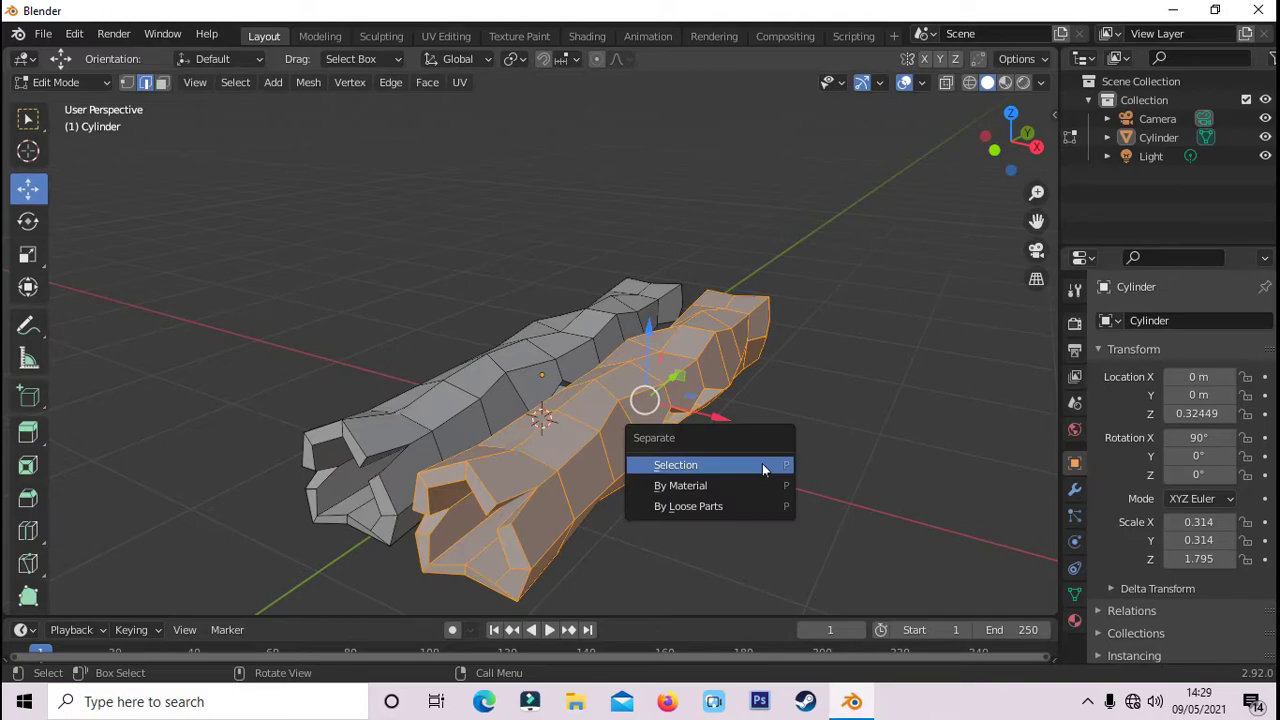
# - Separate the copy into Cylinder.001 and shrink it to about 0.147 size
pyautogui.click(762, 463)
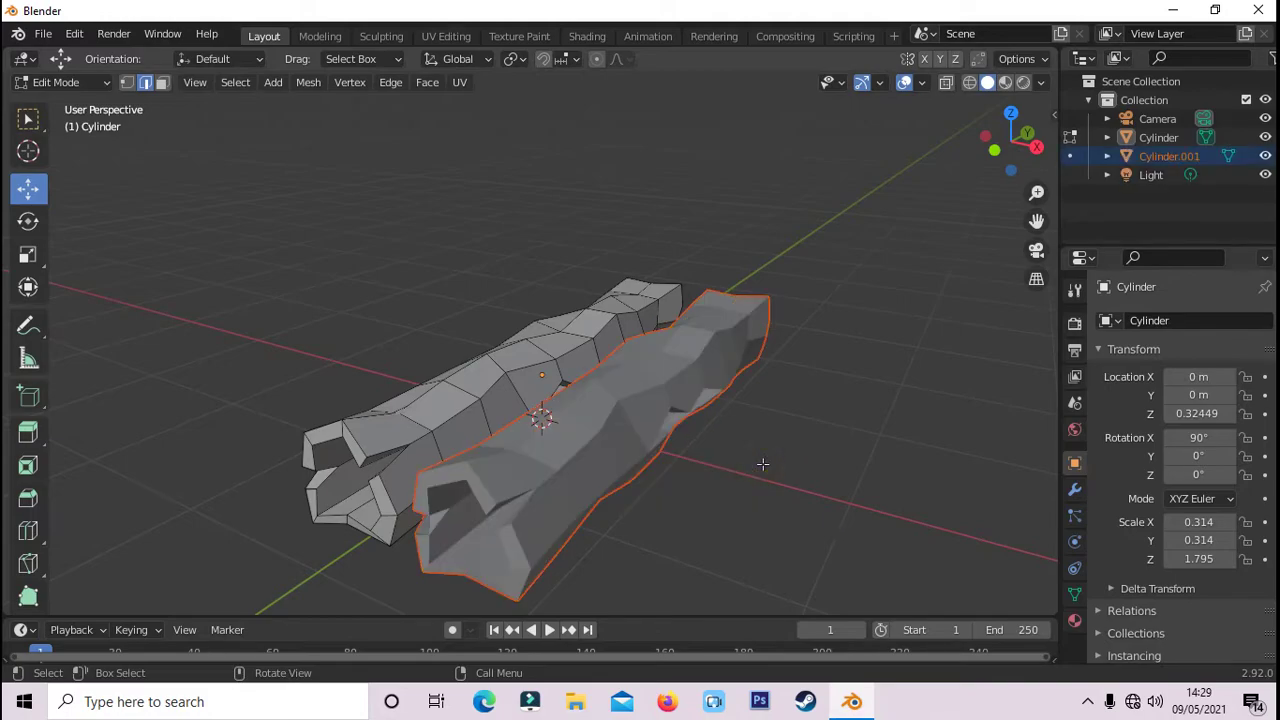
pyautogui.click(916, 436)
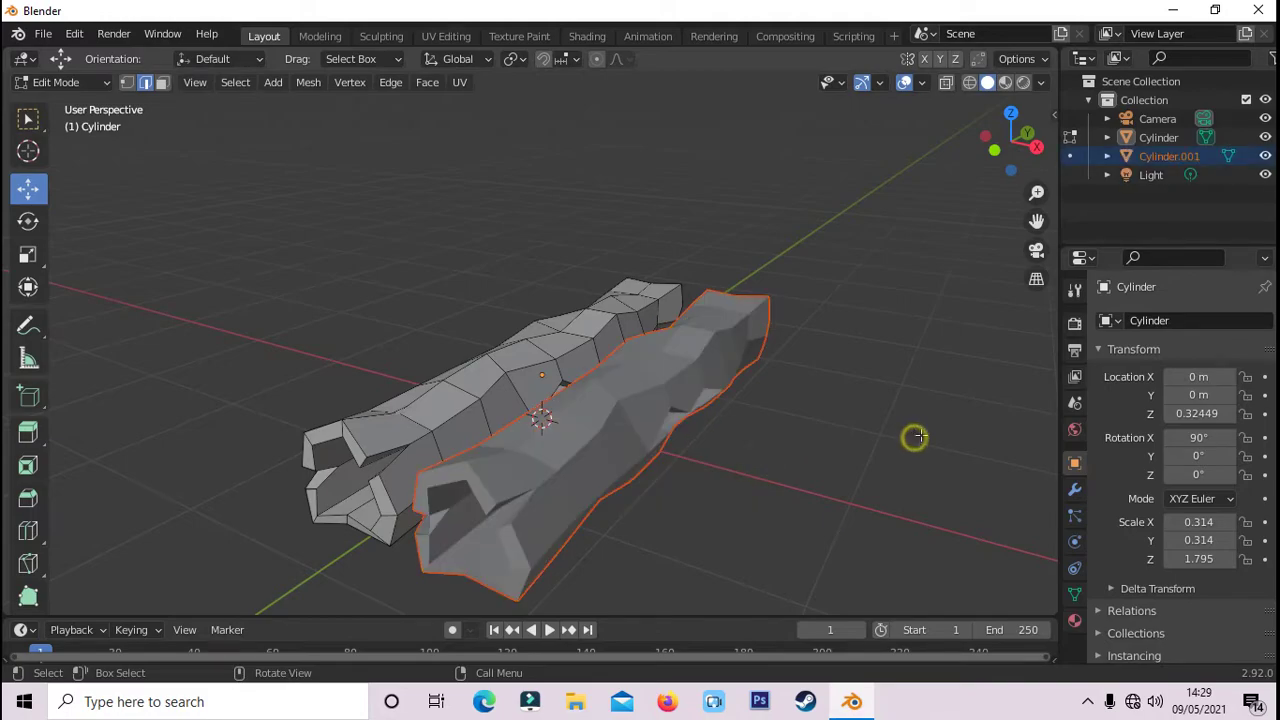
pyautogui.click(1070, 156)
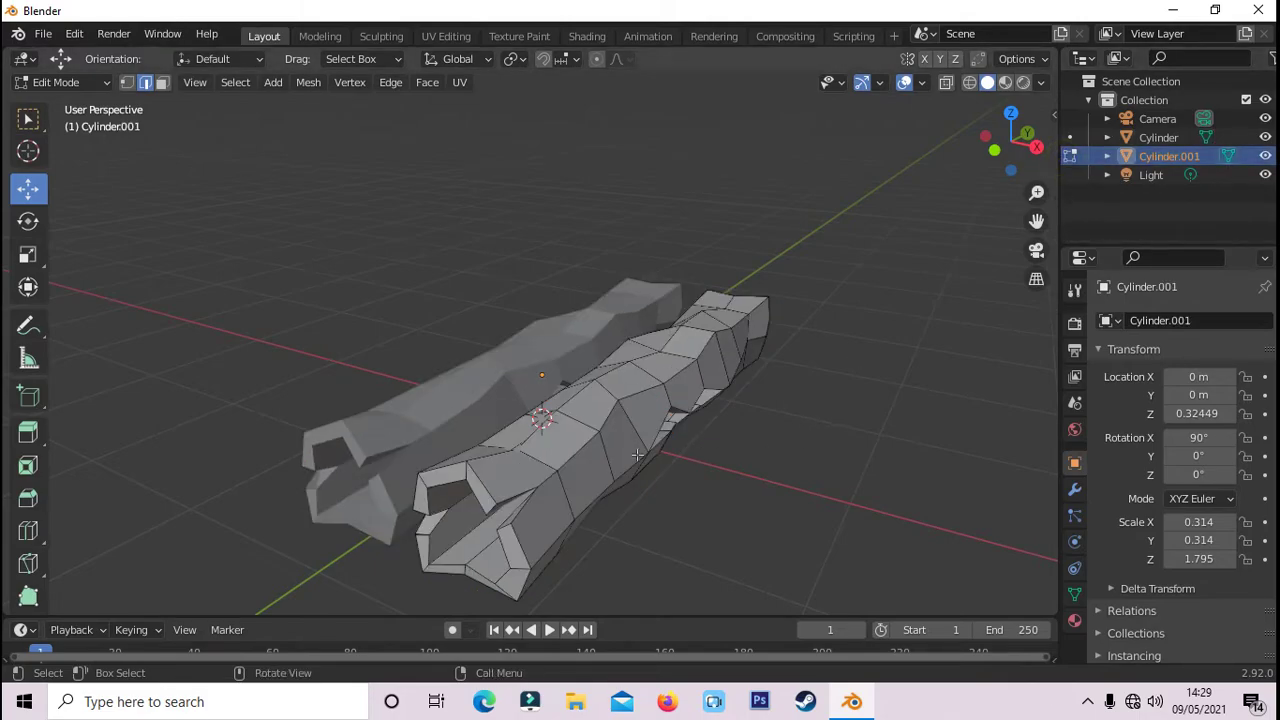
pyautogui.press('a')
pyautogui.press('s')
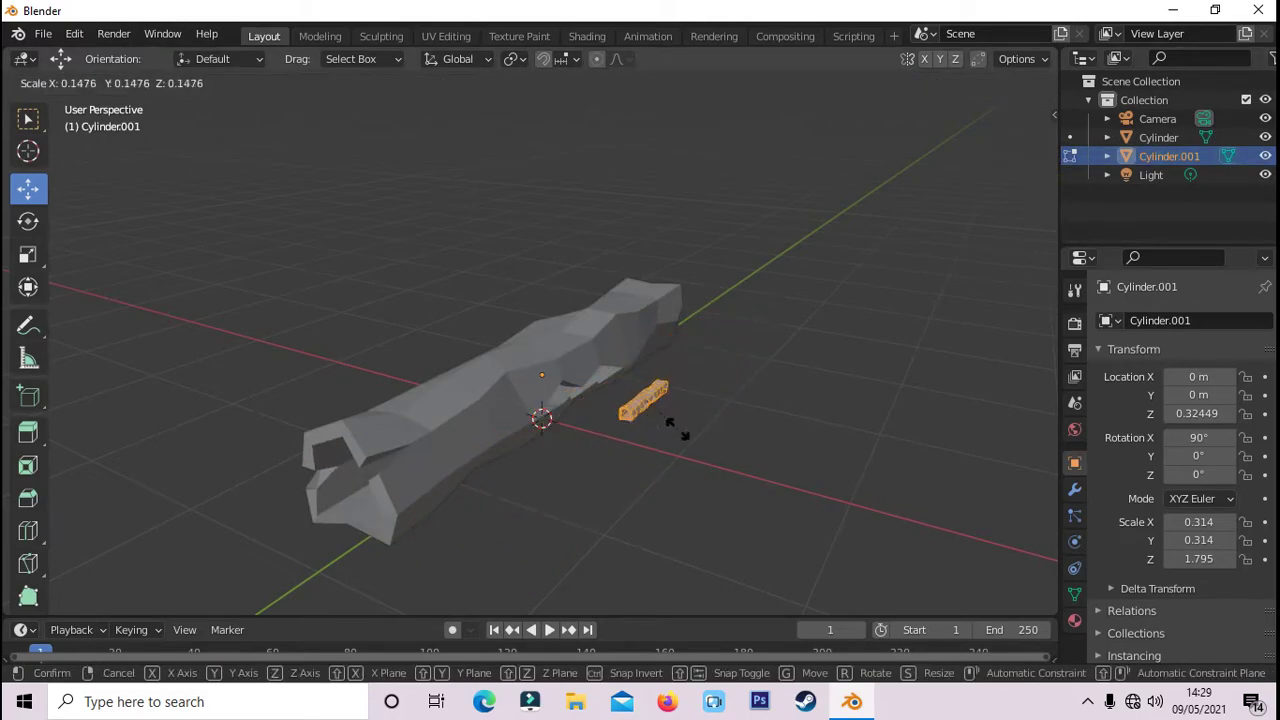
pyautogui.click(671, 429)
pyautogui.moveTo(671, 429); pyautogui.dragTo(560, 480, button='middle')
# - Rotate the small piece 110 degrees about X so it stands upright
pyautogui.press('r')
pyautogui.press('r')
pyautogui.press('Escape')
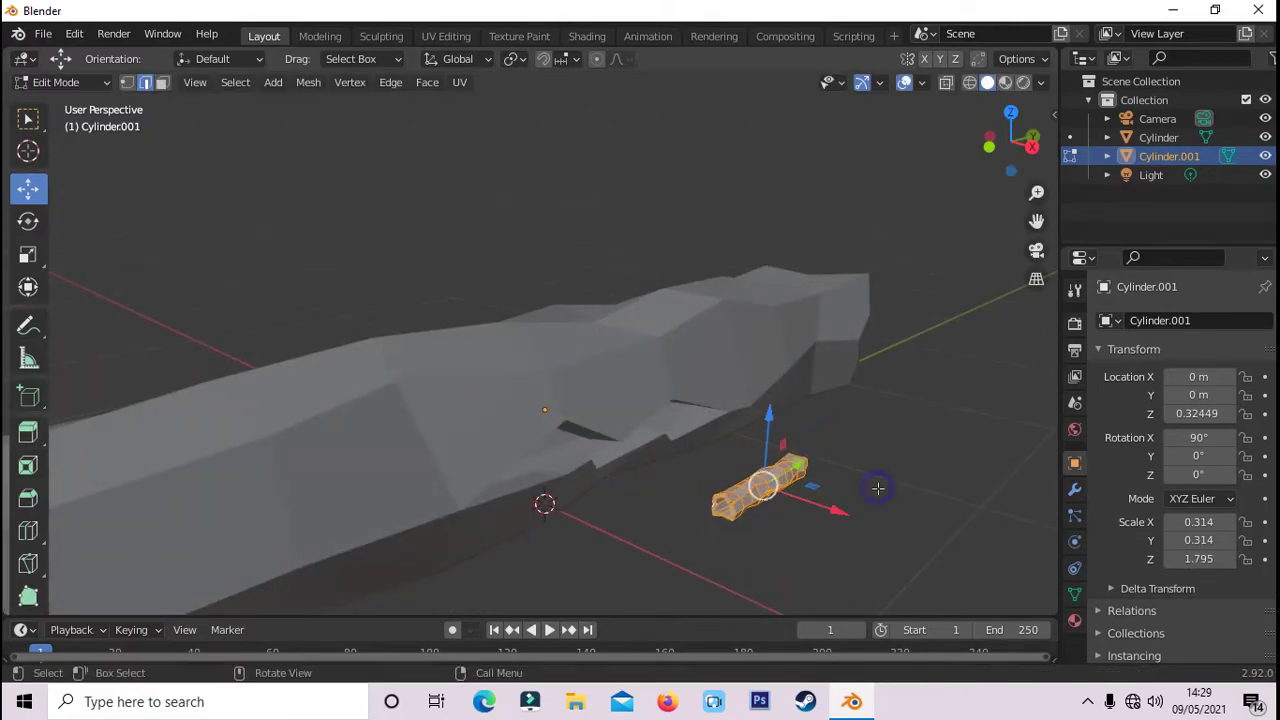
pyautogui.press('r')
pyautogui.press('x')
pyautogui.press('1')
pyautogui.press('1')
pyautogui.press('0')
pyautogui.press('Return')
pyautogui.press('r')
pyautogui.press('x')
# - Nudge the upright piece slightly along X and tilt it about 11.4 degrees
pyautogui.moveTo(714, 414)
pyautogui.mouseDown(button='middle')
pyautogui.moveTo(595, 329)
pyautogui.moveTo(740, 340)
pyautogui.moveTo(866, 229)
pyautogui.mouseUp(button='middle')
pyautogui.press('Escape')
pyautogui.press('g')
pyautogui.press('x')
pyautogui.press('Return')
pyautogui.press('g')
pyautogui.press('Escape')
pyautogui.press('r')
pyautogui.click(650, 340)
# - Settle the piece on top of the trunk, then select and duplicate it
pyautogui.press('g')
pyautogui.click(762, 344)
pyautogui.press('r')
pyautogui.press('x')
pyautogui.press('g')
pyautogui.press('Escape')
pyautogui.press('Tab')
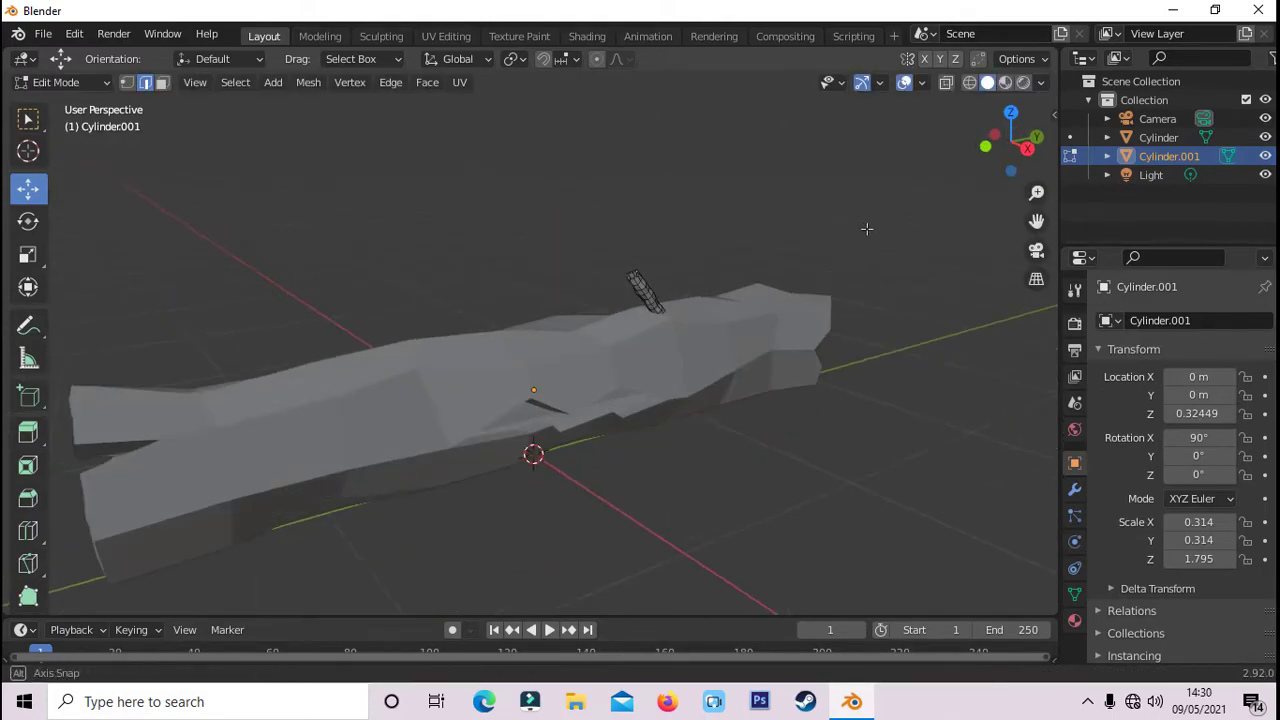
pyautogui.press('l')
pyautogui.hotkey('shift', 'd')
# - Separate the duplicate into its own object, Cylinder.002, and move it
pyautogui.click(490, 288)
pyautogui.press('p')
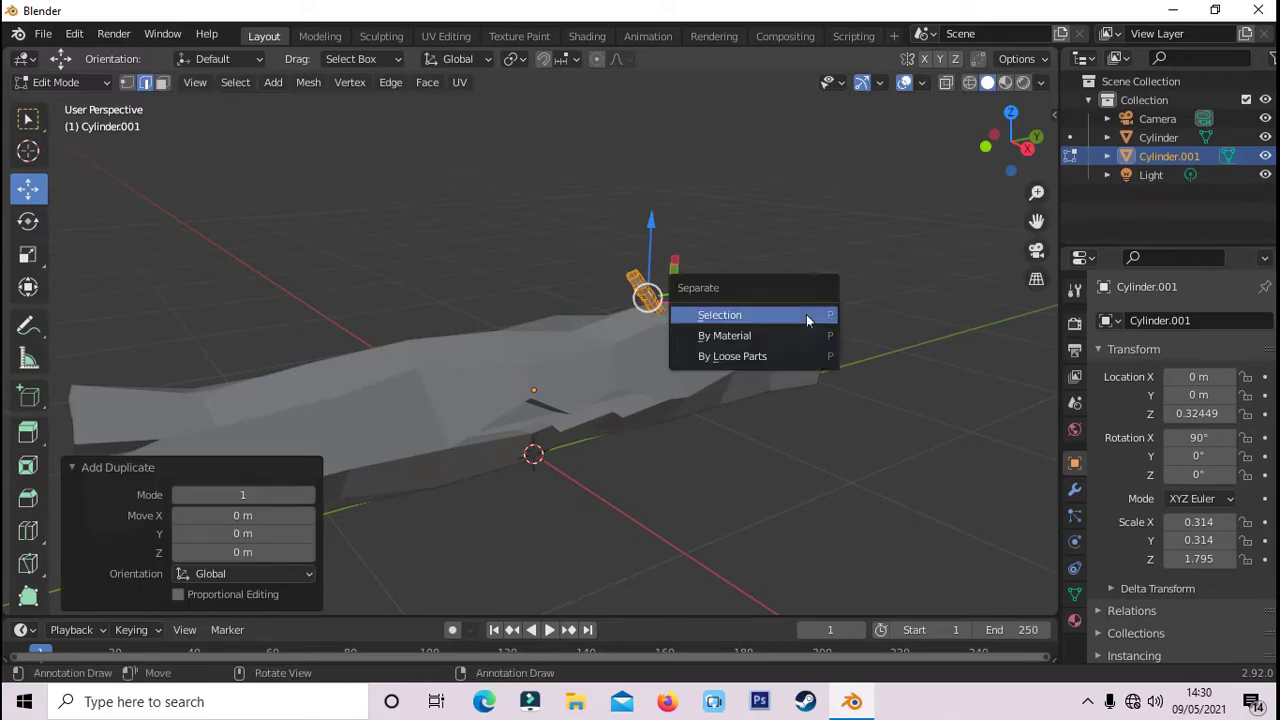
pyautogui.click(720, 314)
pyautogui.press('g')
pyautogui.click(286, 357)
pyautogui.moveTo(286, 357); pyautogui.dragTo(503, 341, button='middle')
# - Rotate Cylinder.002 about 22 degrees and move it down onto the trunk
pyautogui.press('r')
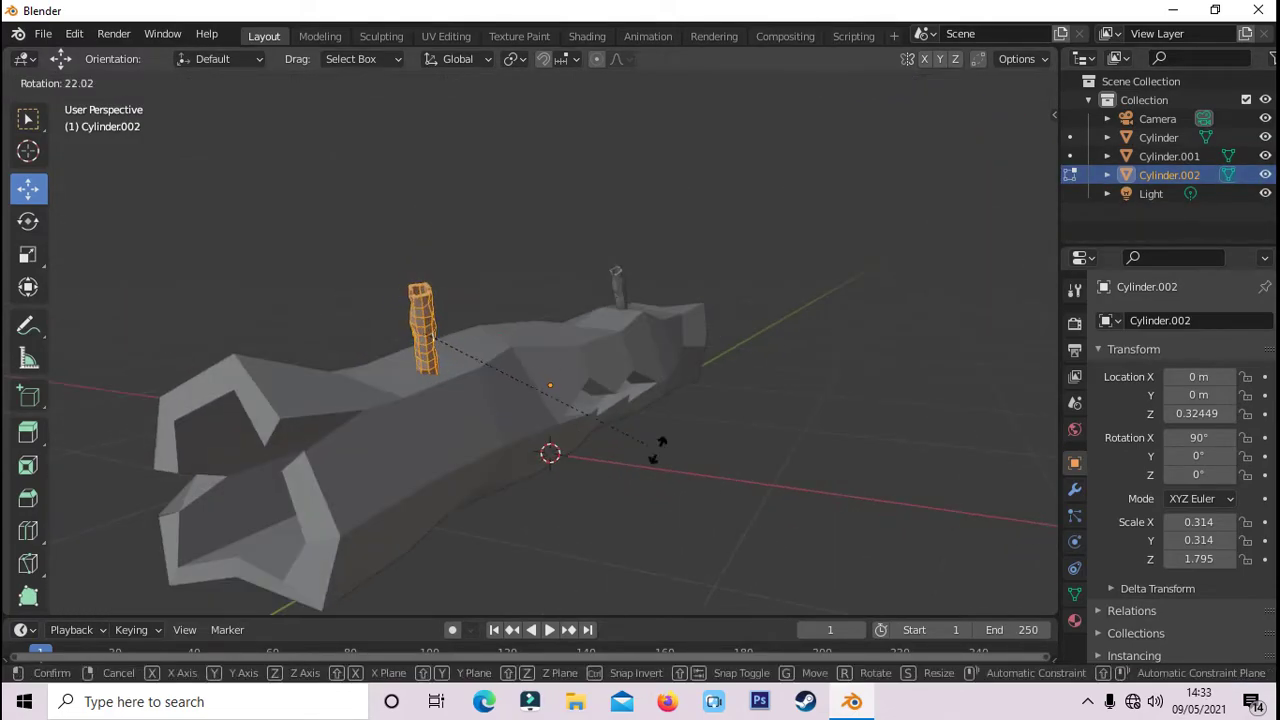
pyautogui.click(541, 422)
pyautogui.press('r')
pyautogui.press('r')
pyautogui.press('Escape')
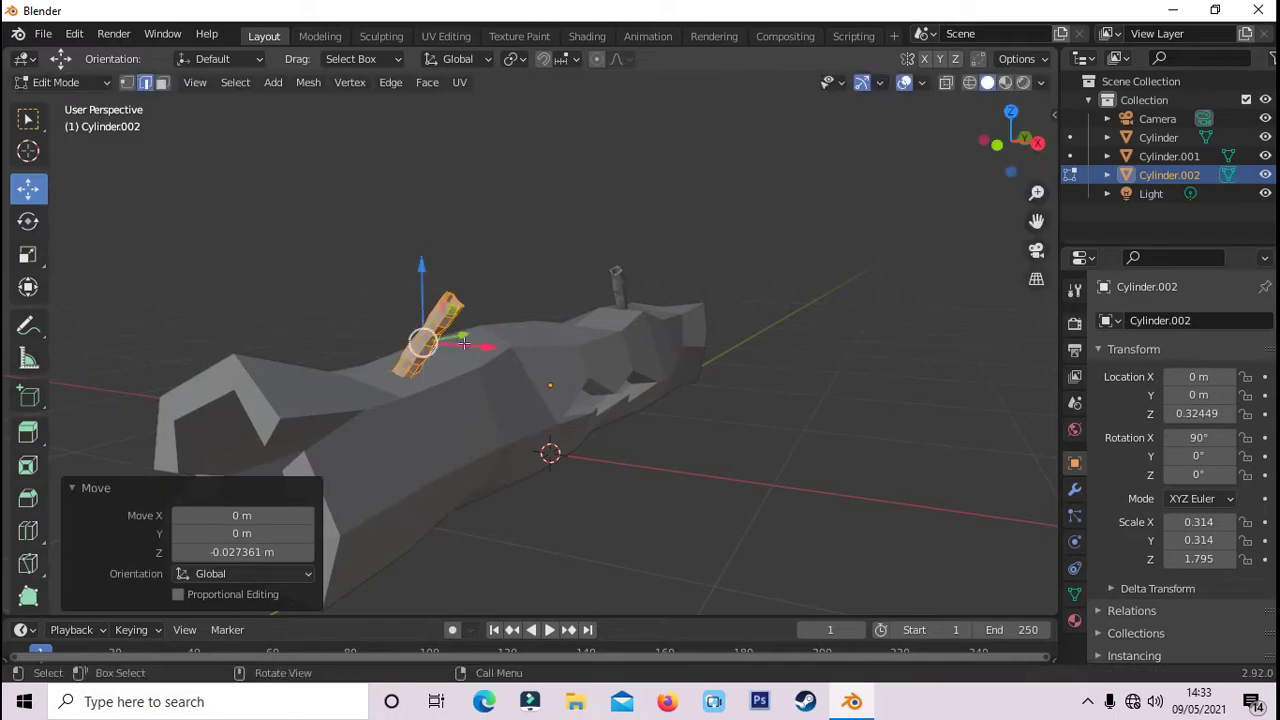
pyautogui.moveTo(600, 300); pyautogui.dragTo(612, 458, button='middle')
pyautogui.moveTo(512, 437); pyautogui.dragTo(612, 458)
pyautogui.moveTo(612, 458); pyautogui.dragTo(620, 460, button='middle')
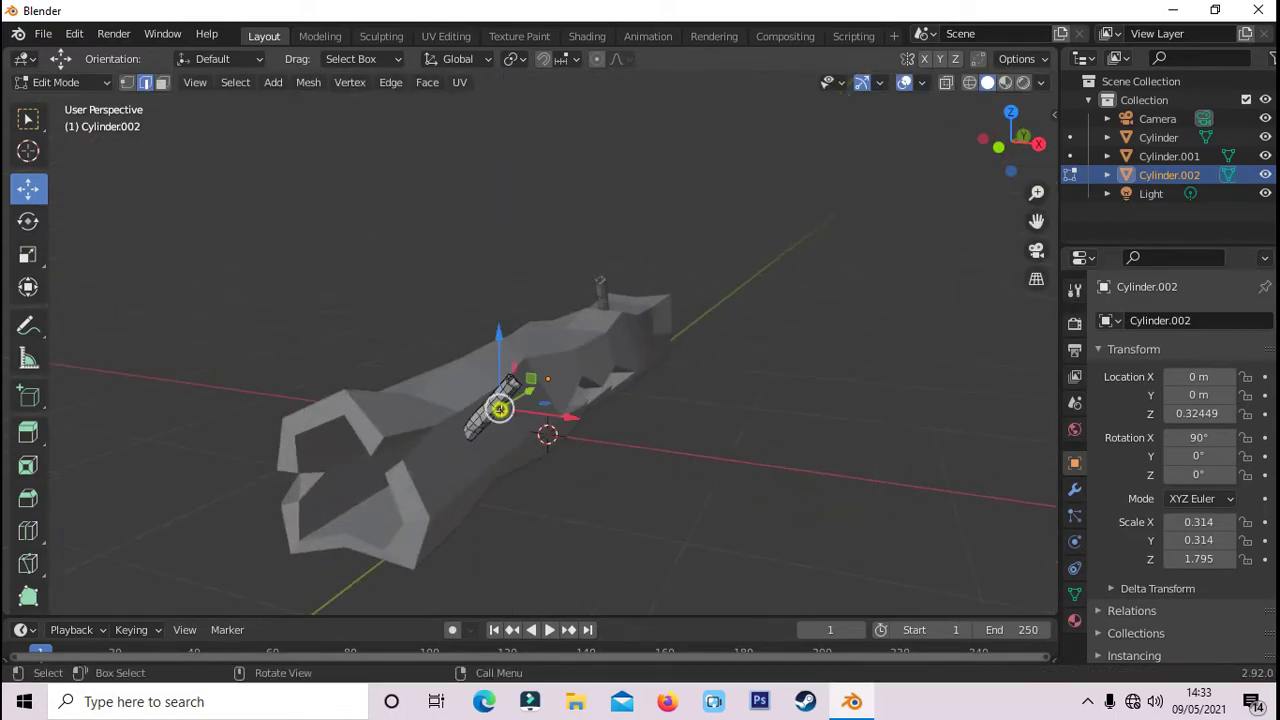
# - Resize Cylinder.002, shift it along Y, and turn it to lie along the trunk
pyautogui.press('s')
pyautogui.click(630, 462)
pyautogui.press('g')
pyautogui.press('y')
pyautogui.click(639, 465)
pyautogui.press('r')
pyautogui.click(639, 465)
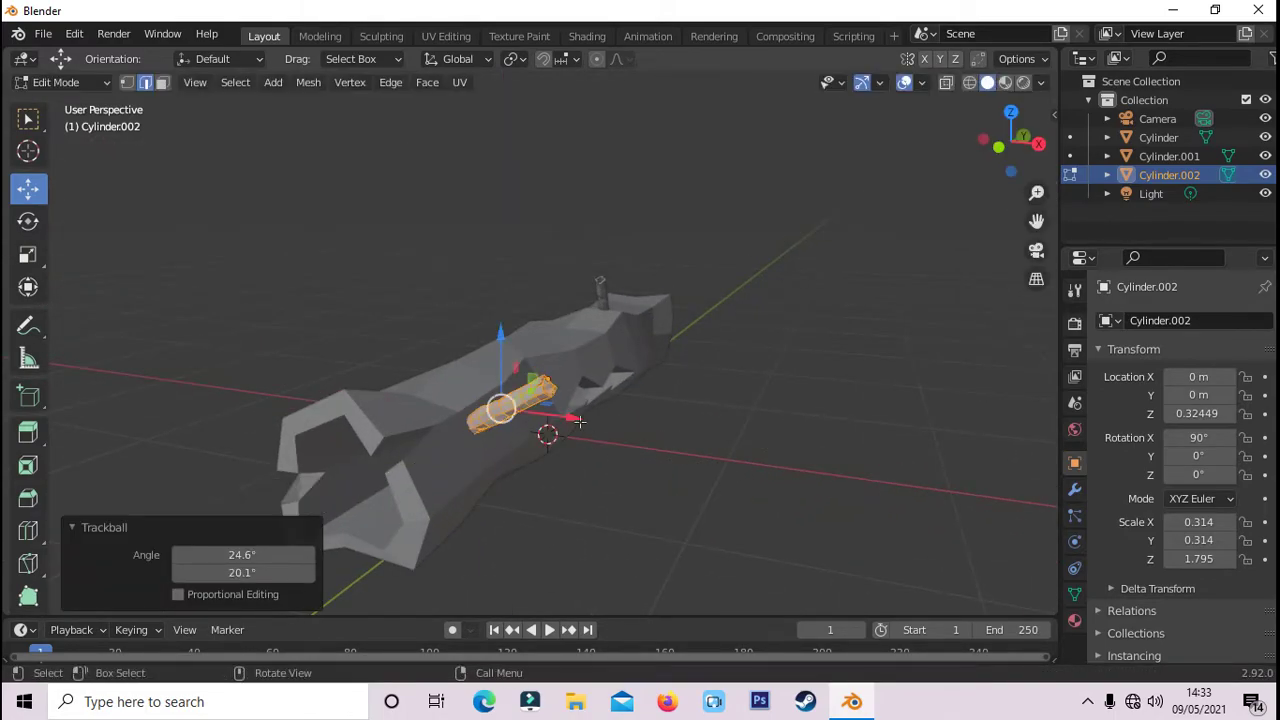
pyautogui.moveTo(743, 400); pyautogui.dragTo(640, 360, button='middle')
# - Switch to the upright Cylinder.001 stick and try resizing it, including along Y
pyautogui.press('Tab')
pyautogui.click(635, 349)
pyautogui.press('Tab')
pyautogui.press('s')
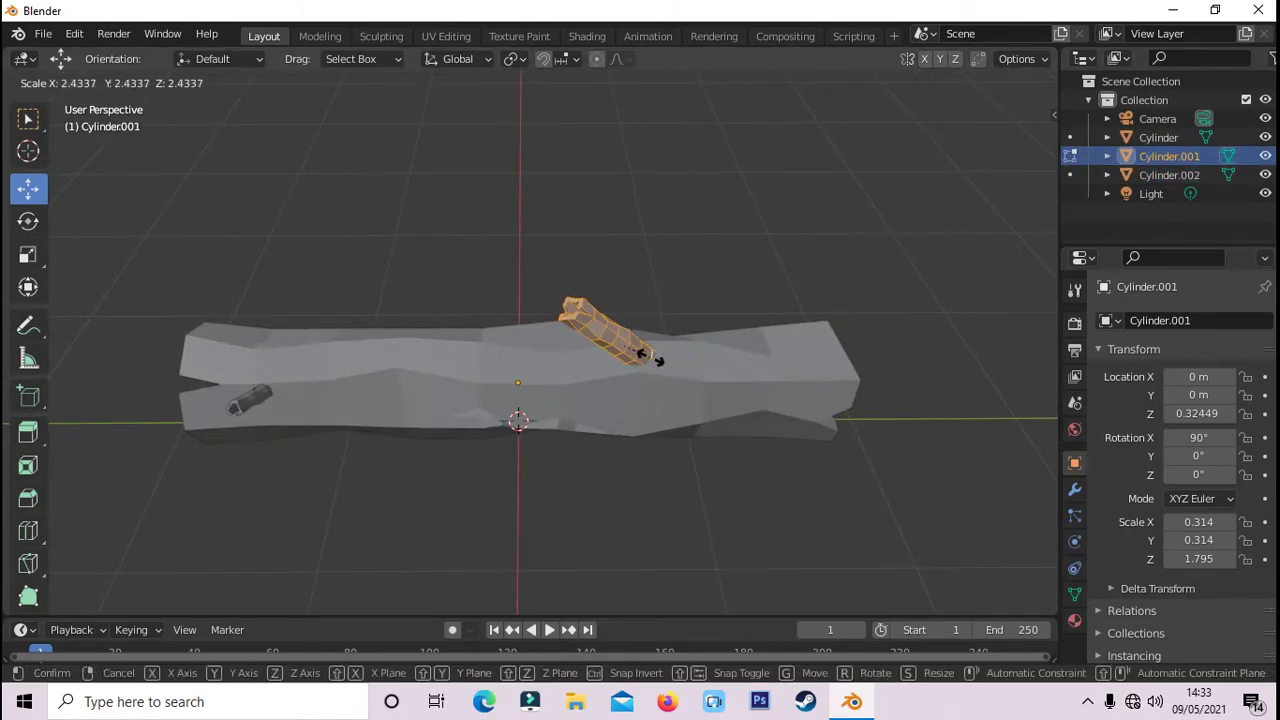
pyautogui.press('Escape')
pyautogui.press('s')
pyautogui.press('y')
pyautogui.press('Escape')
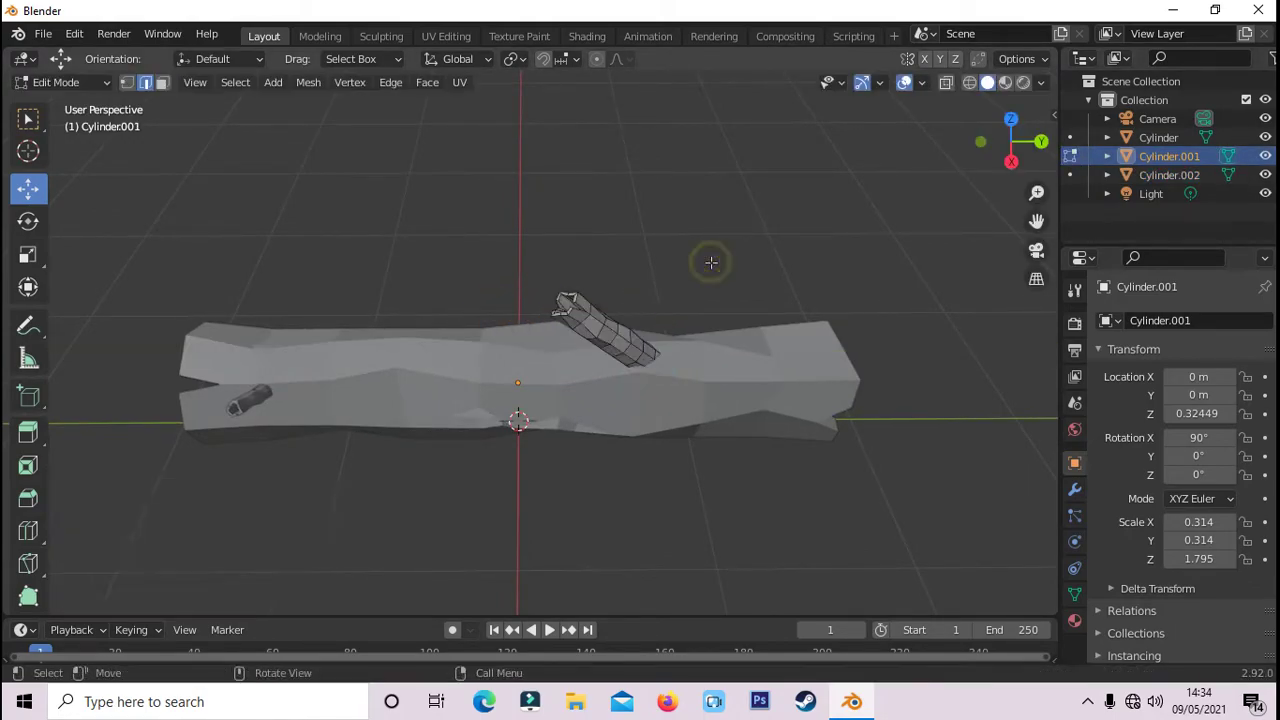
pyautogui.moveTo(615, 337); pyautogui.dragTo(640, 250, button='middle')
pyautogui.press('s')
pyautogui.press('Escape')
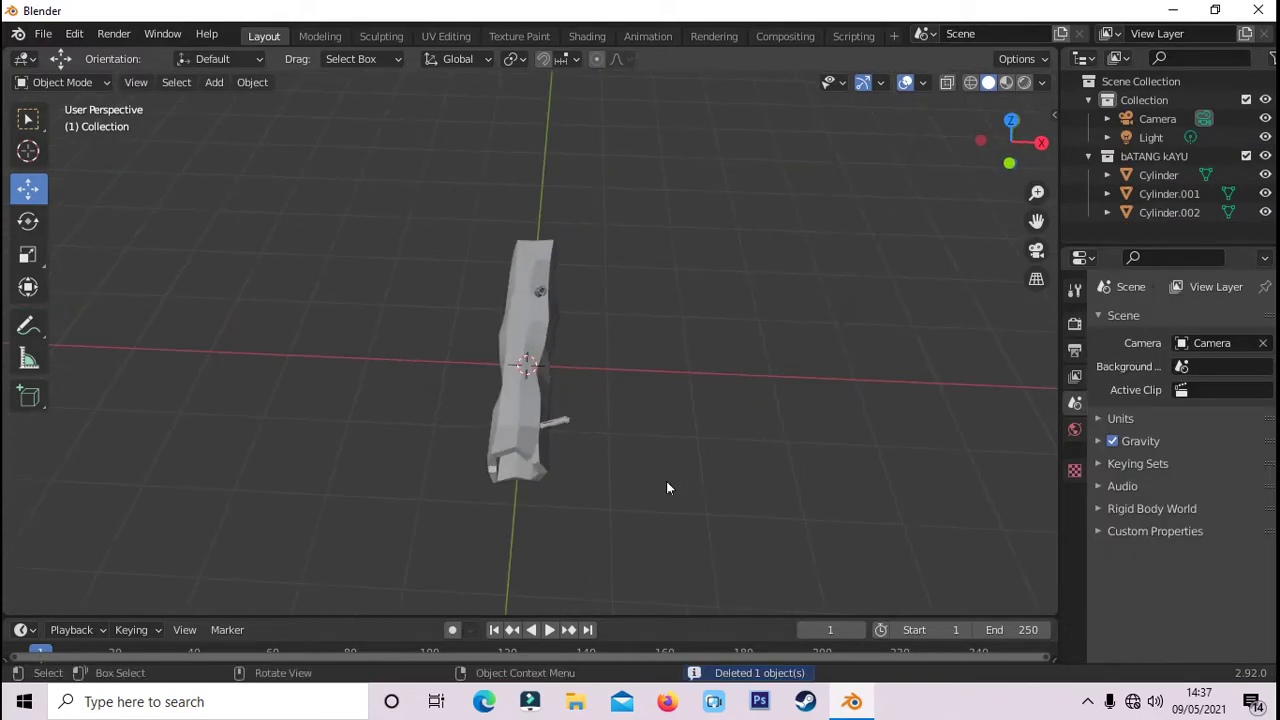
# - From the top view, add a Plane at the origin and scale it down to 0.264
pyautogui.moveTo(667, 488)
pyautogui.mouseDown(button='middle')
pyautogui.moveTo(494, 420)
pyautogui.moveTo(786, 400)
pyautogui.moveTo(815, 450)
pyautogui.moveTo(526, 466)
pyautogui.moveTo(474, 423)
pyautogui.moveTo(611, 454)
pyautogui.mouseUp(button='middle')
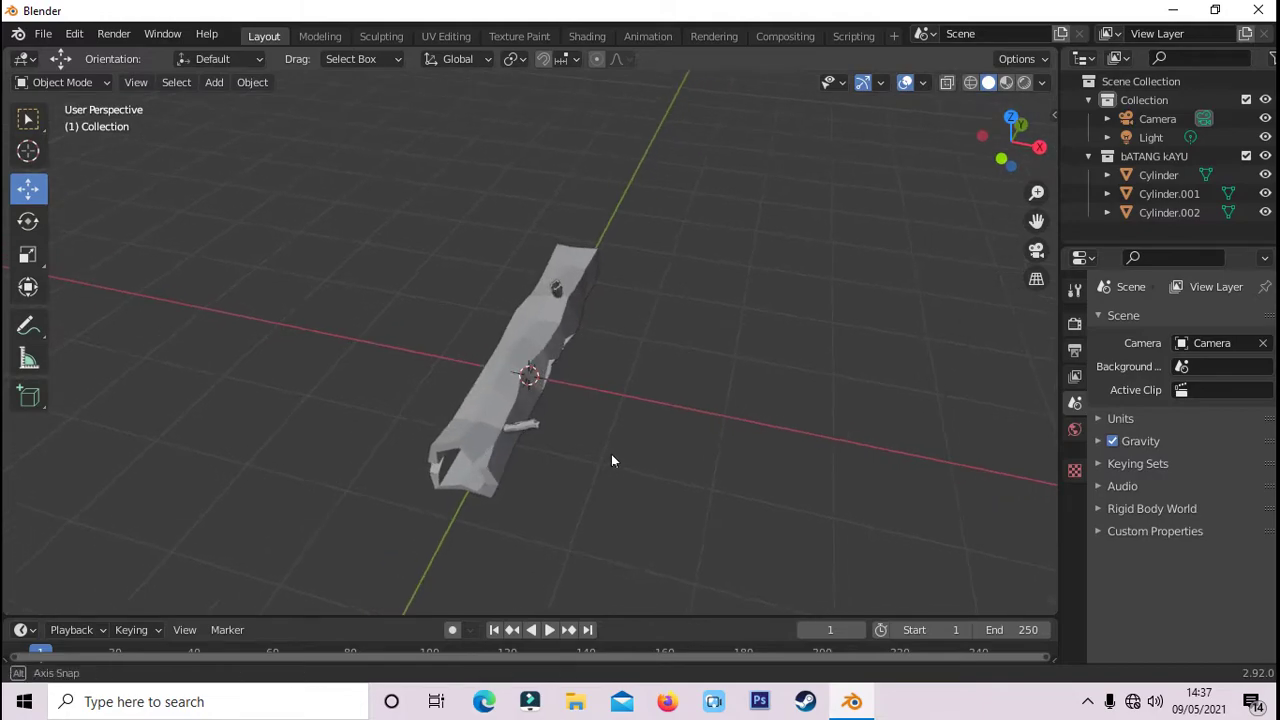
pyautogui.press('KP_7')
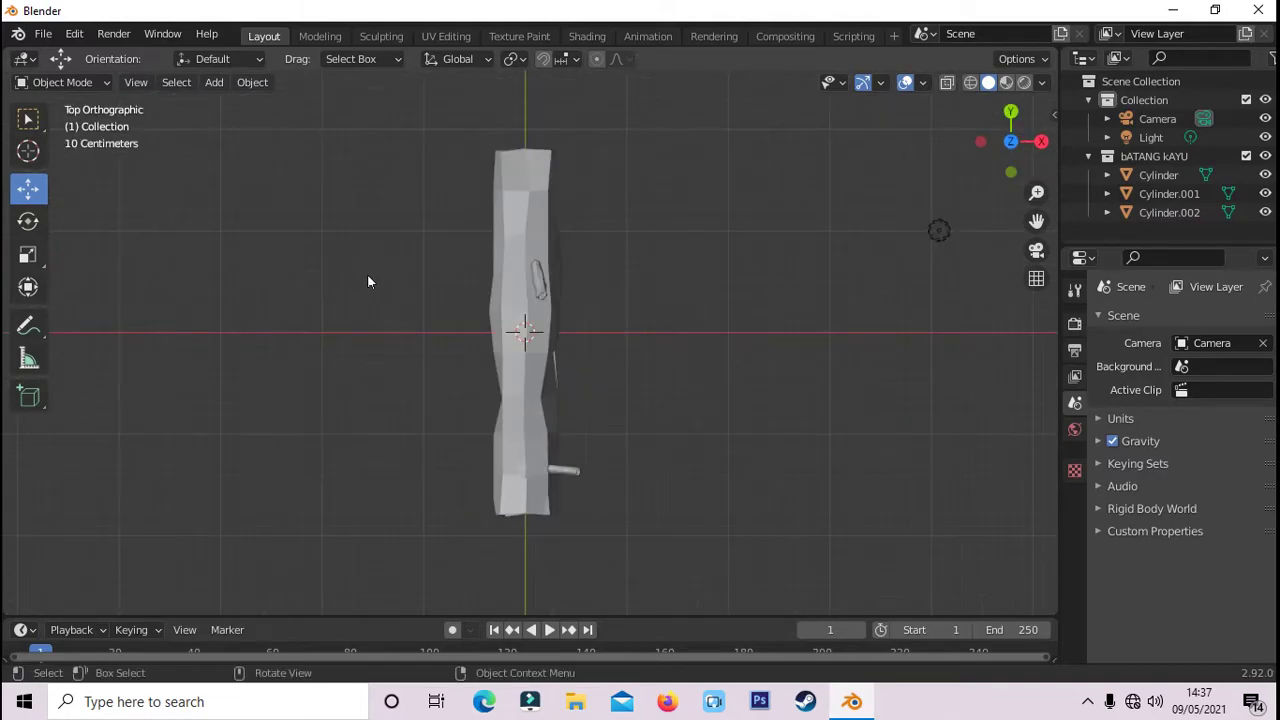
pyautogui.click(214, 82)
pyautogui.moveTo(238, 104)
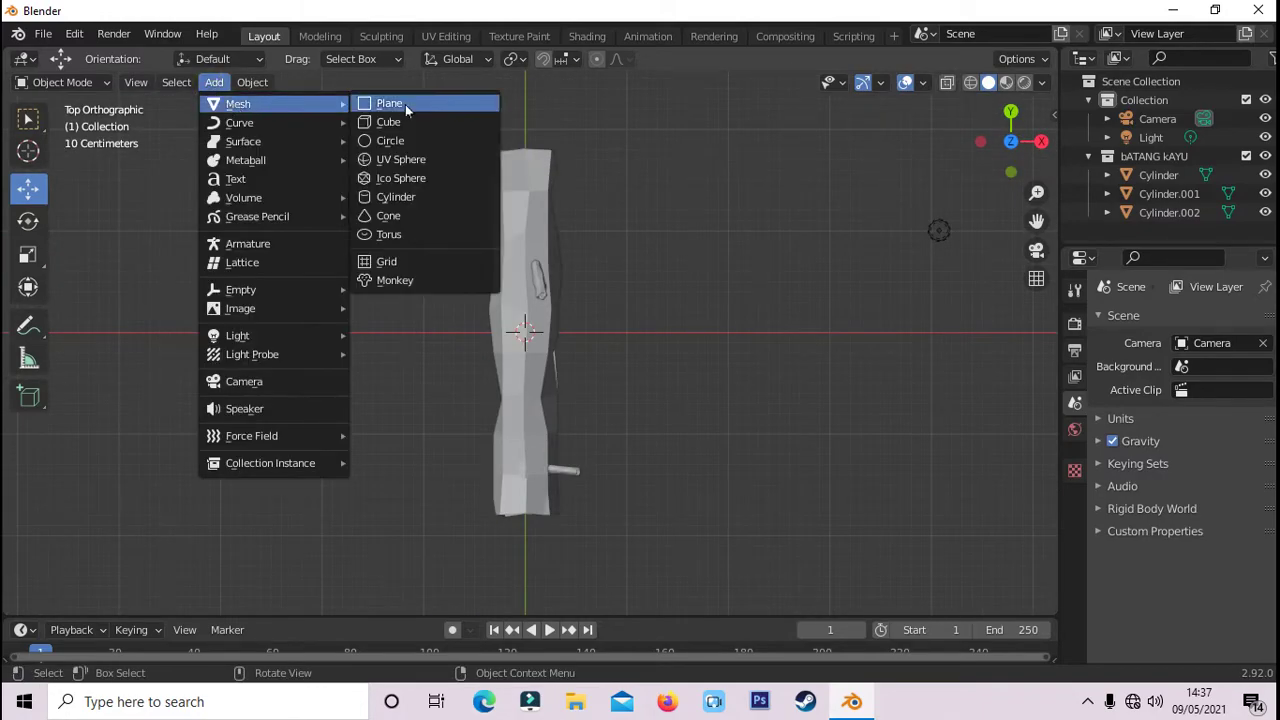
pyautogui.click(405, 104)
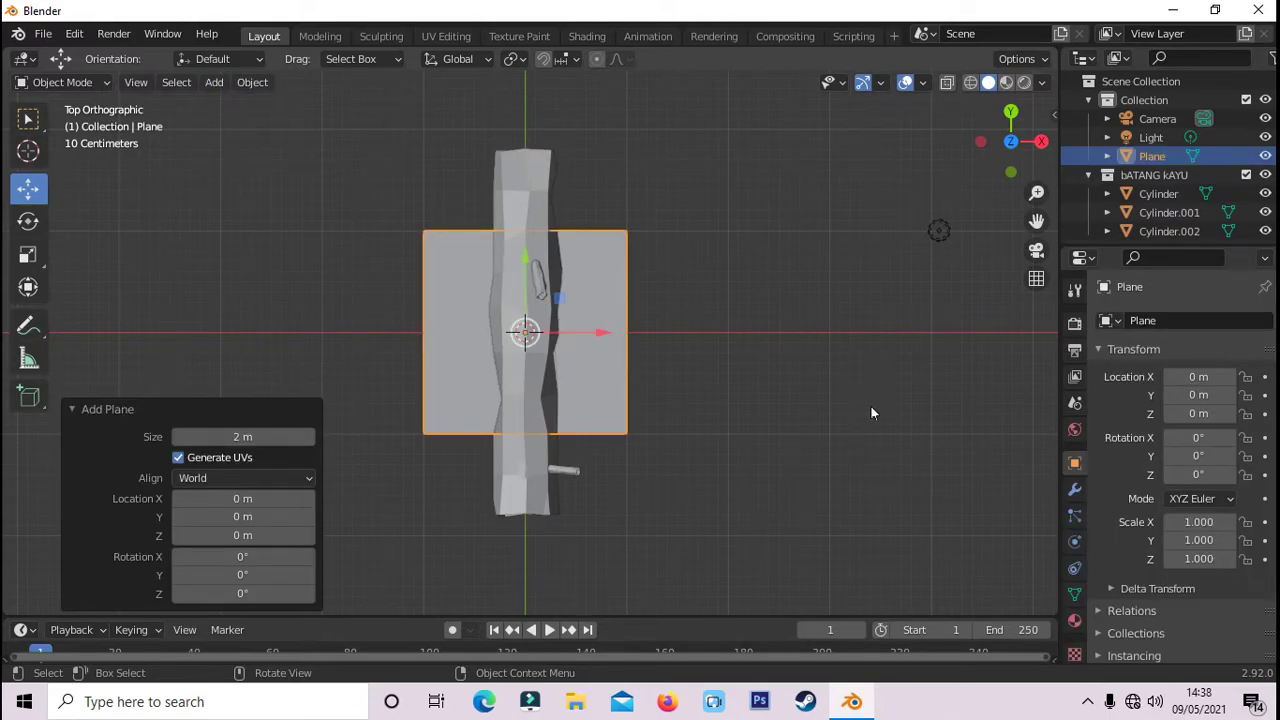
pyautogui.press('s')
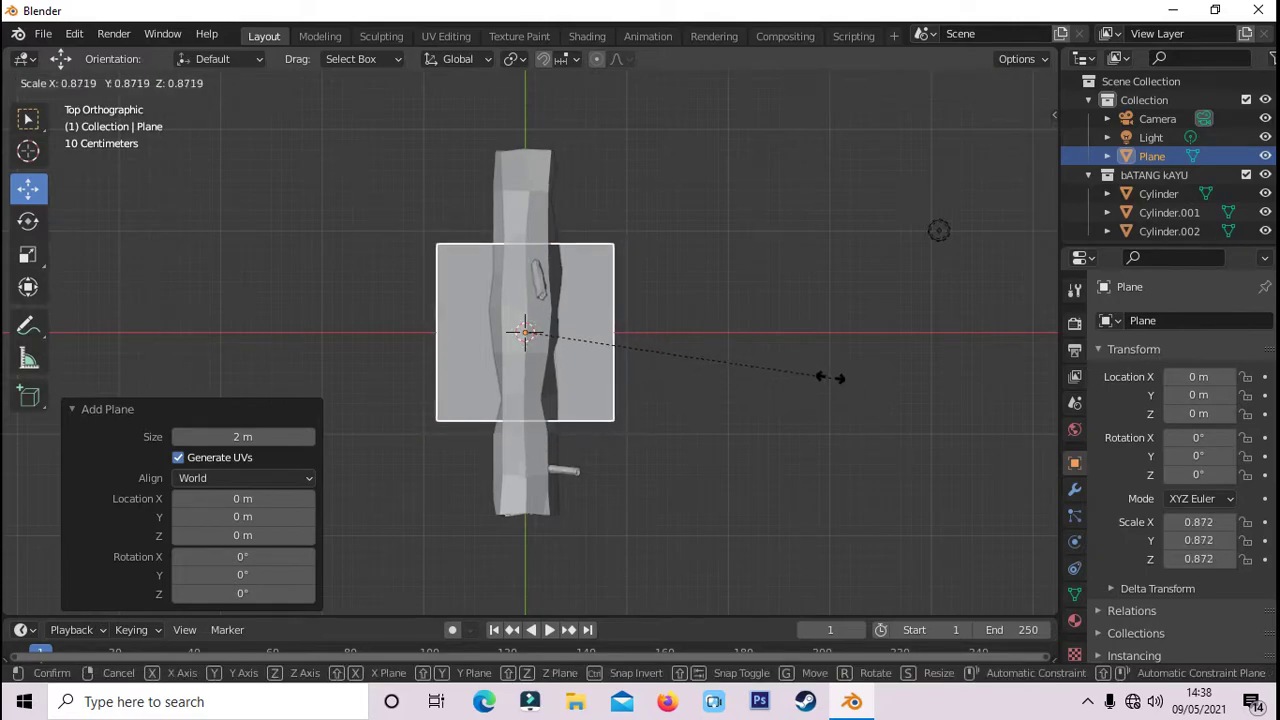
pyautogui.click(618, 325)
pyautogui.moveTo(705, 328); pyautogui.dragTo(714, 326, button='middle')
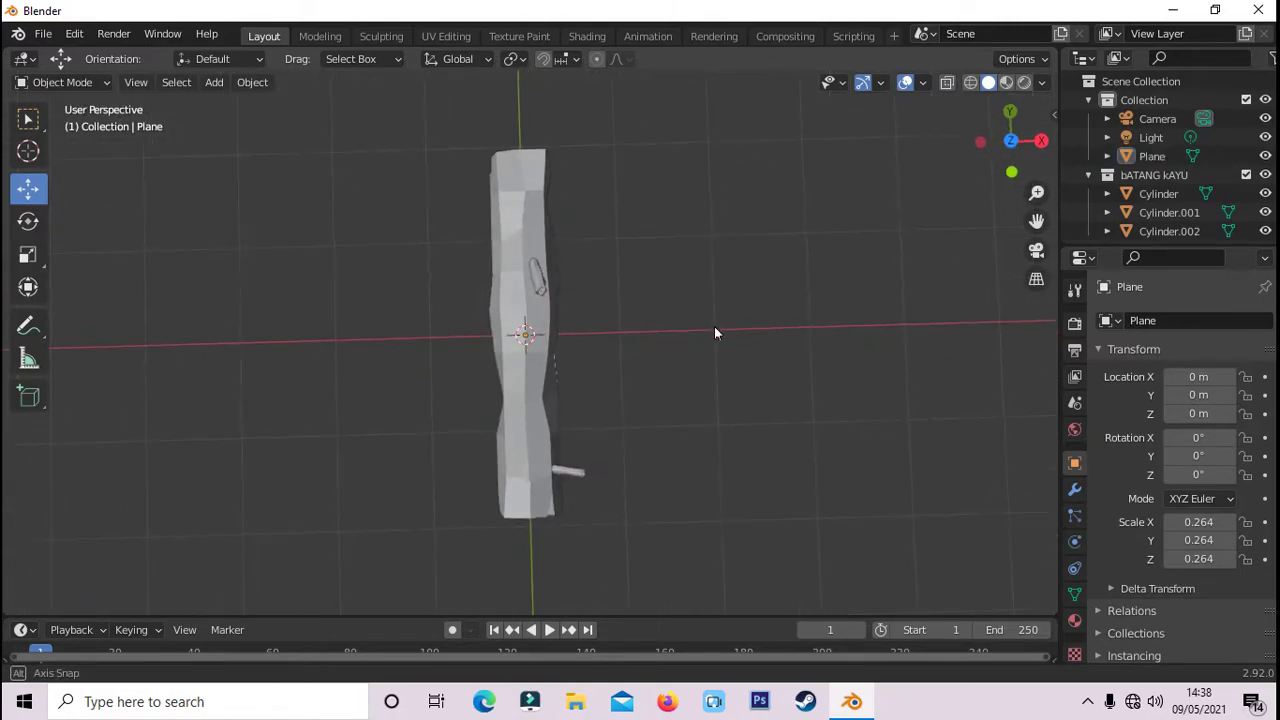
# - Hide the bATANG kAYU collection and zoom in on the plane in Edit Mode
pyautogui.click(1266, 174)
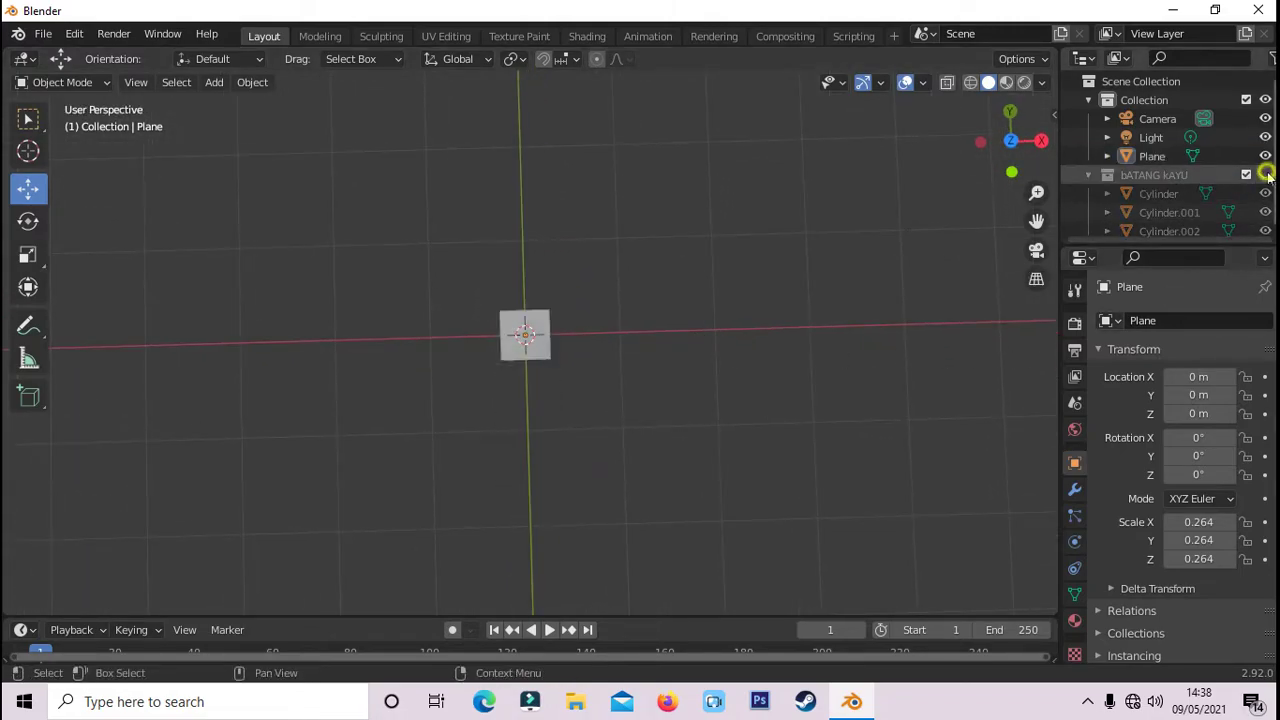
pyautogui.moveTo(754, 298); pyautogui.dragTo(748, 296, button='middle')
pyautogui.scroll(4, 758, 411)
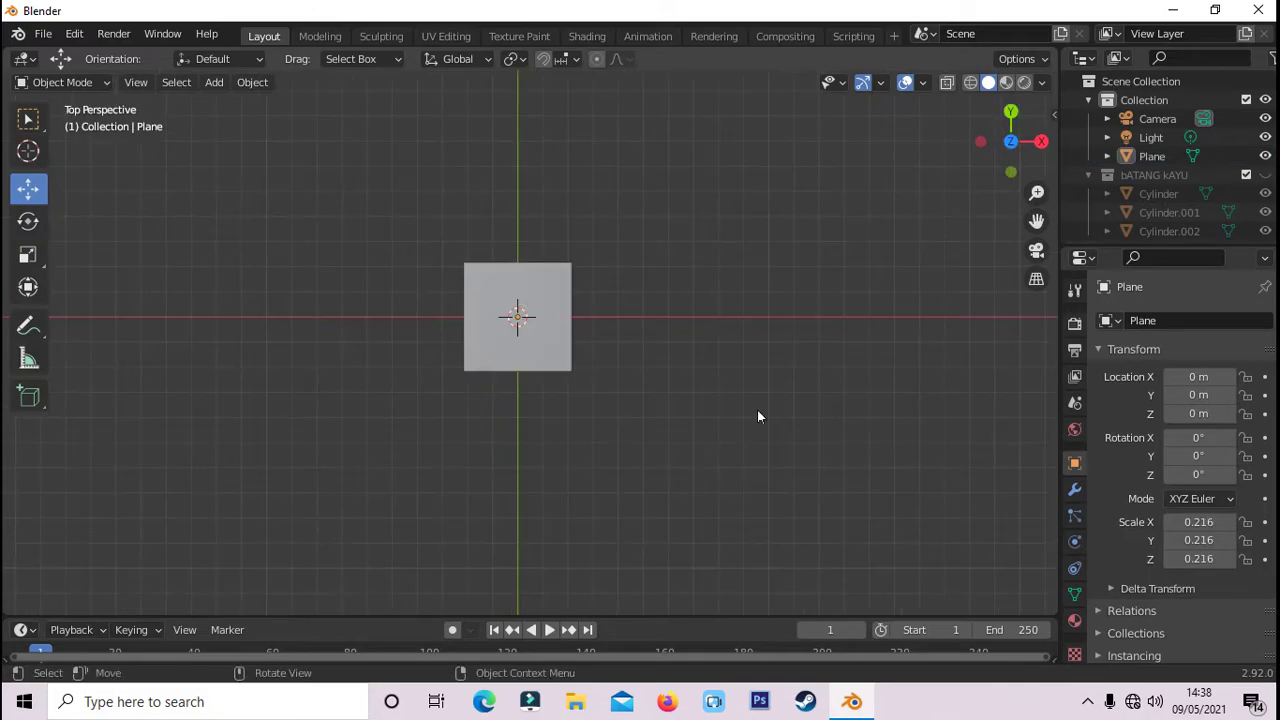
pyautogui.scroll(2, 758, 411)
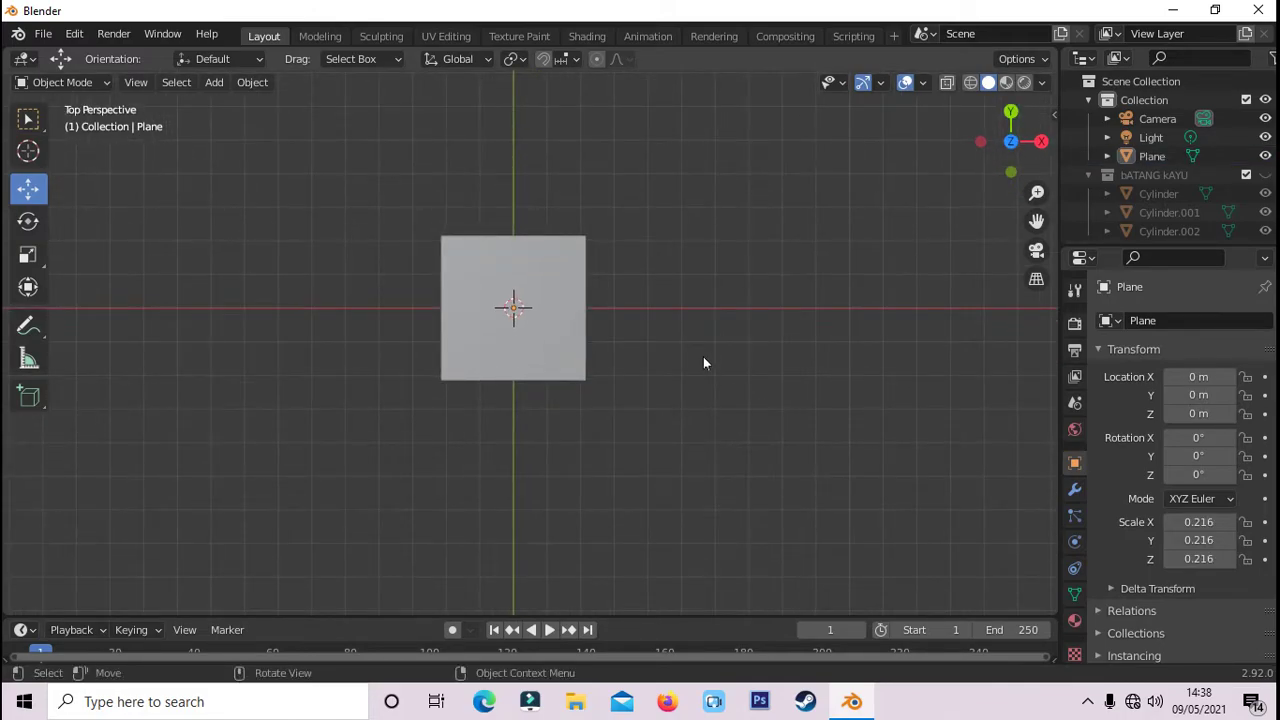
pyautogui.press('Tab')
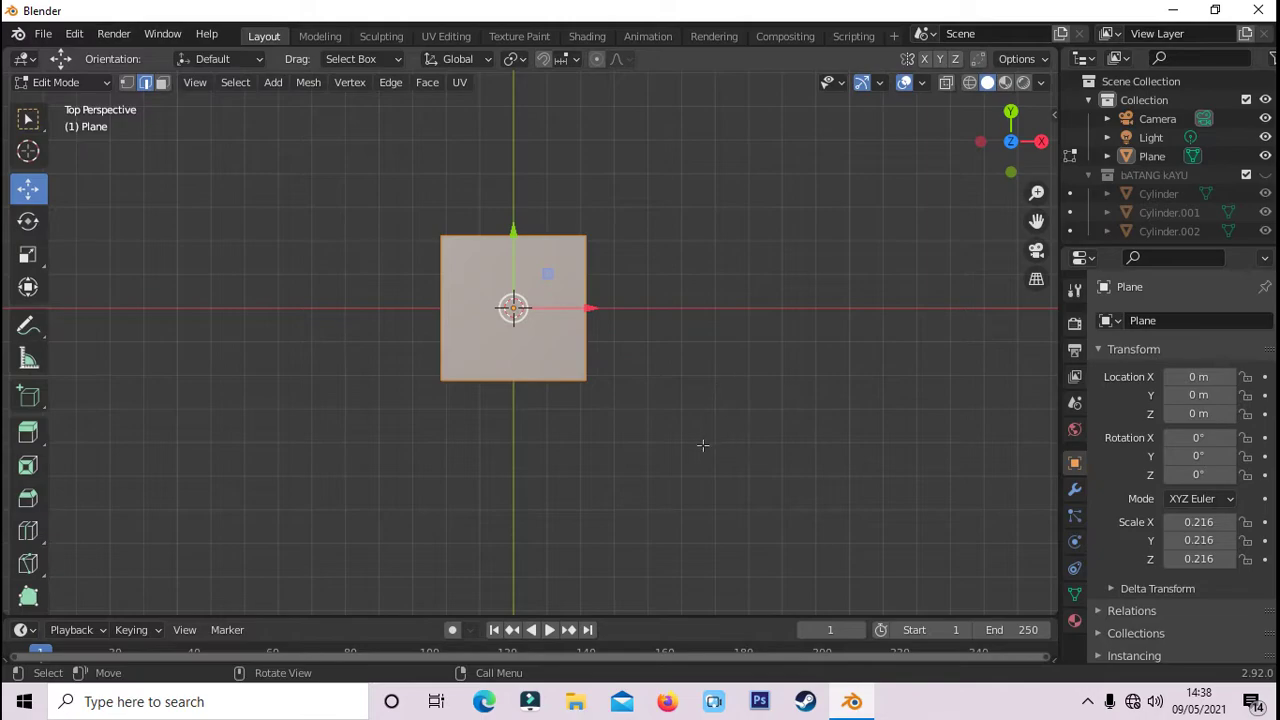
# - Extrude the plane's right edge 0.575 m along X and scale it about 2x
pyautogui.moveTo(688, 510); pyautogui.dragTo(571, 184)
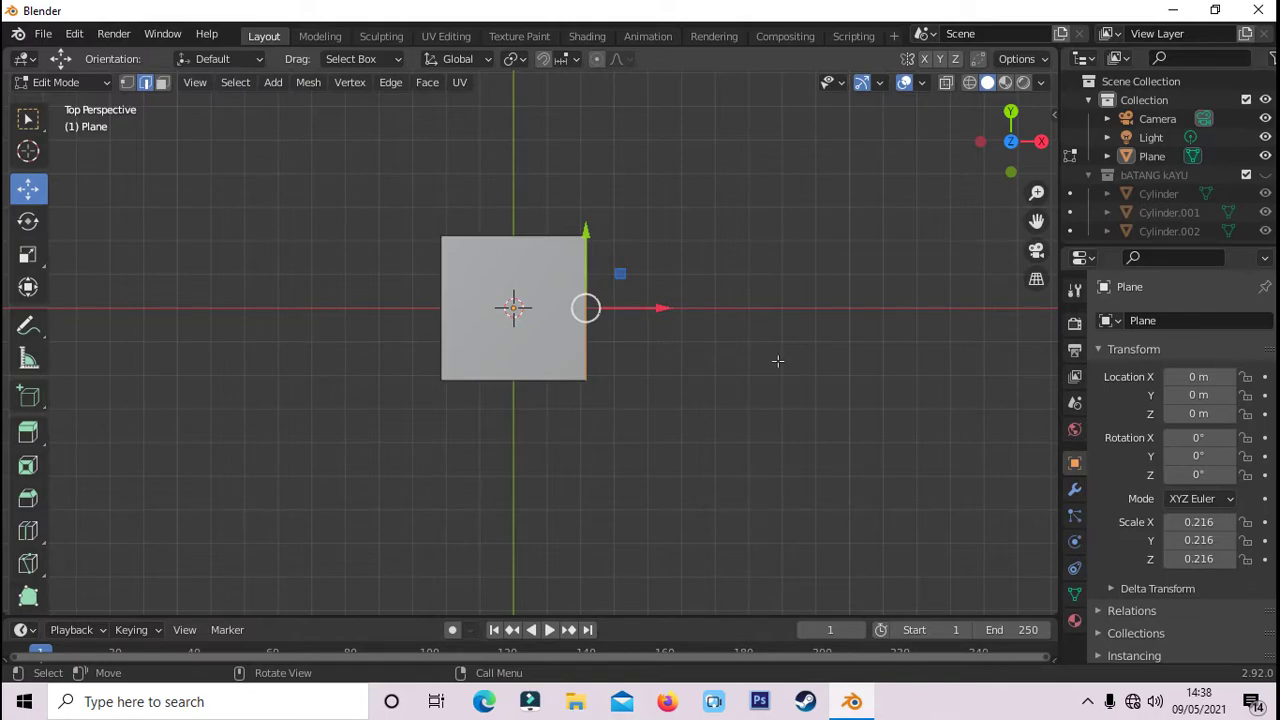
pyautogui.press('g')
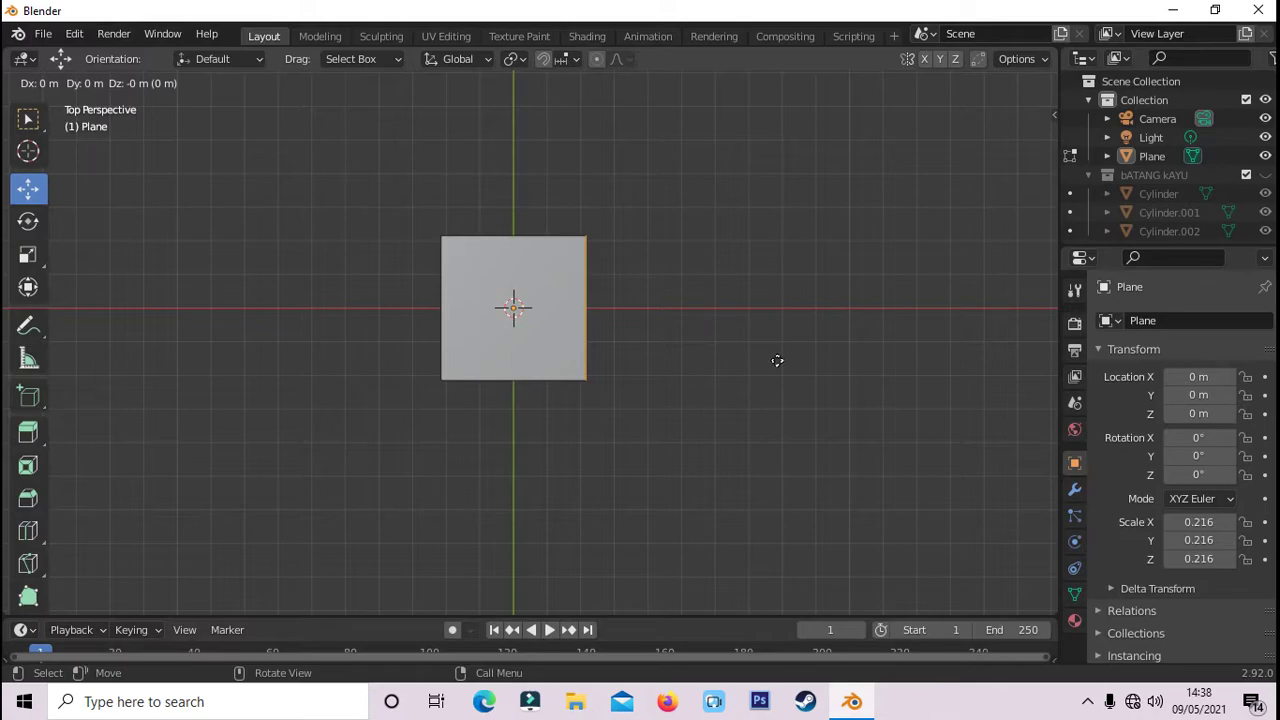
pyautogui.press('x')
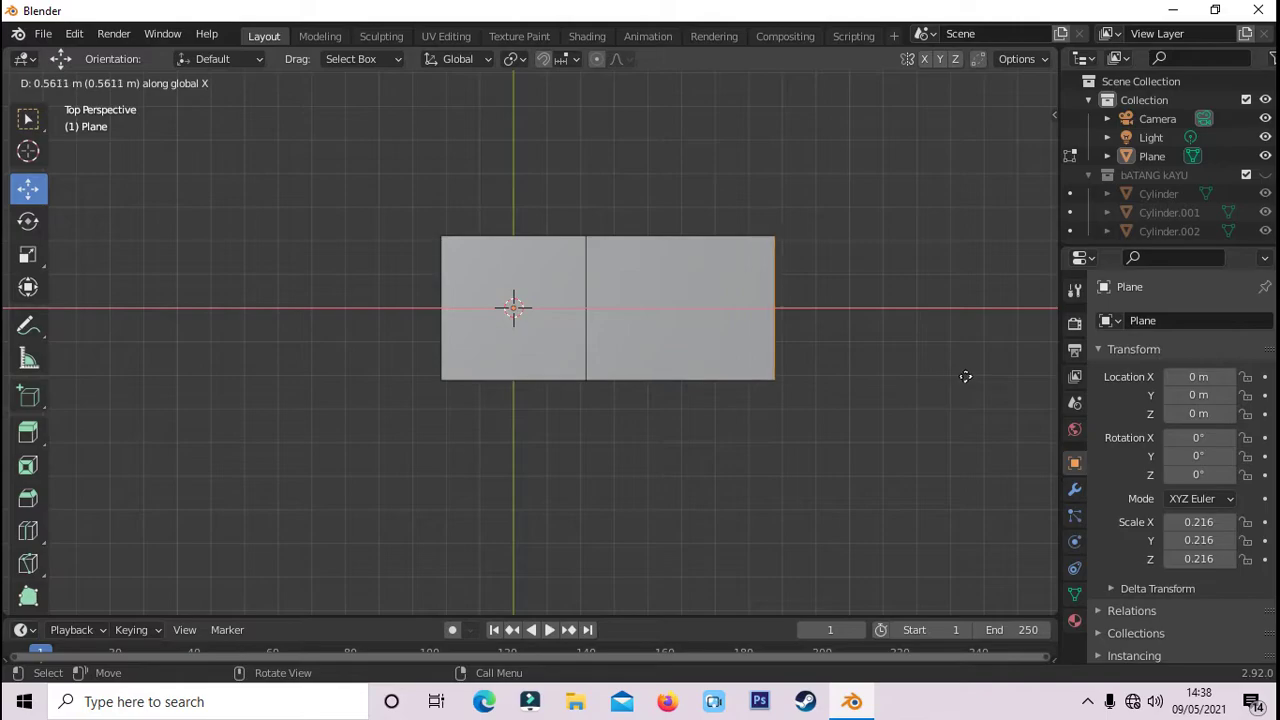
pyautogui.click(970, 381)
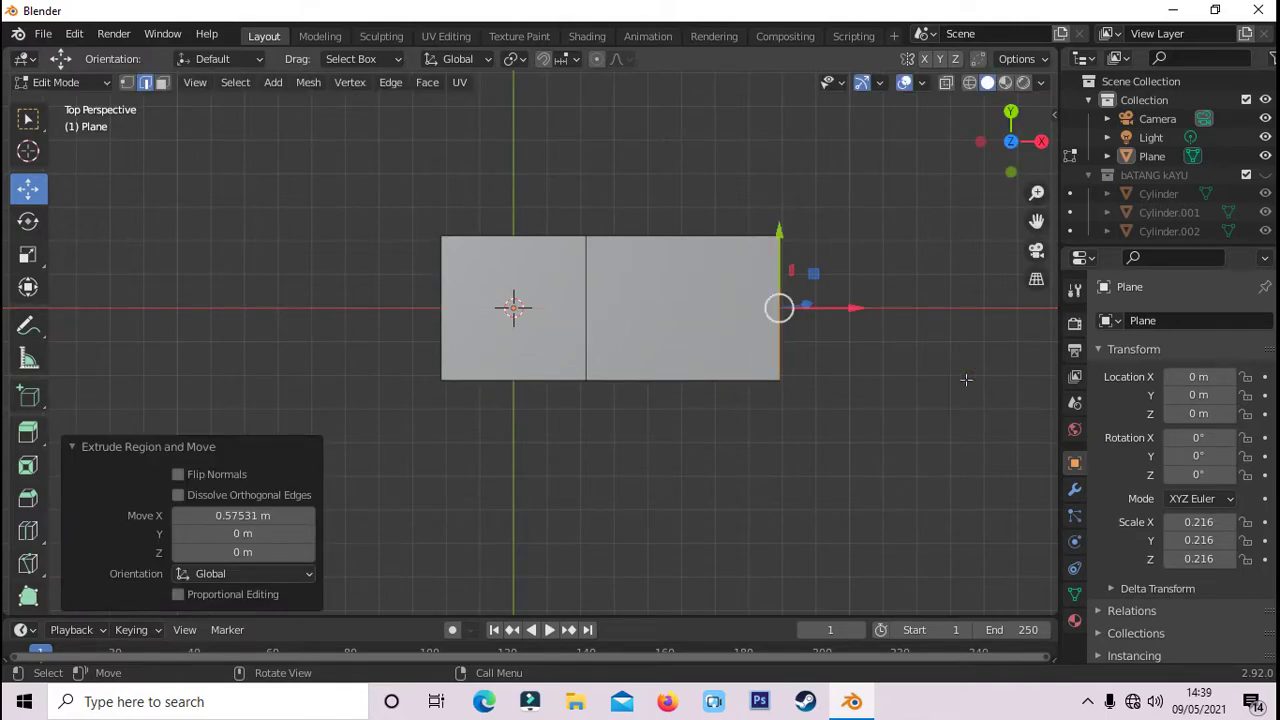
pyautogui.press('s')
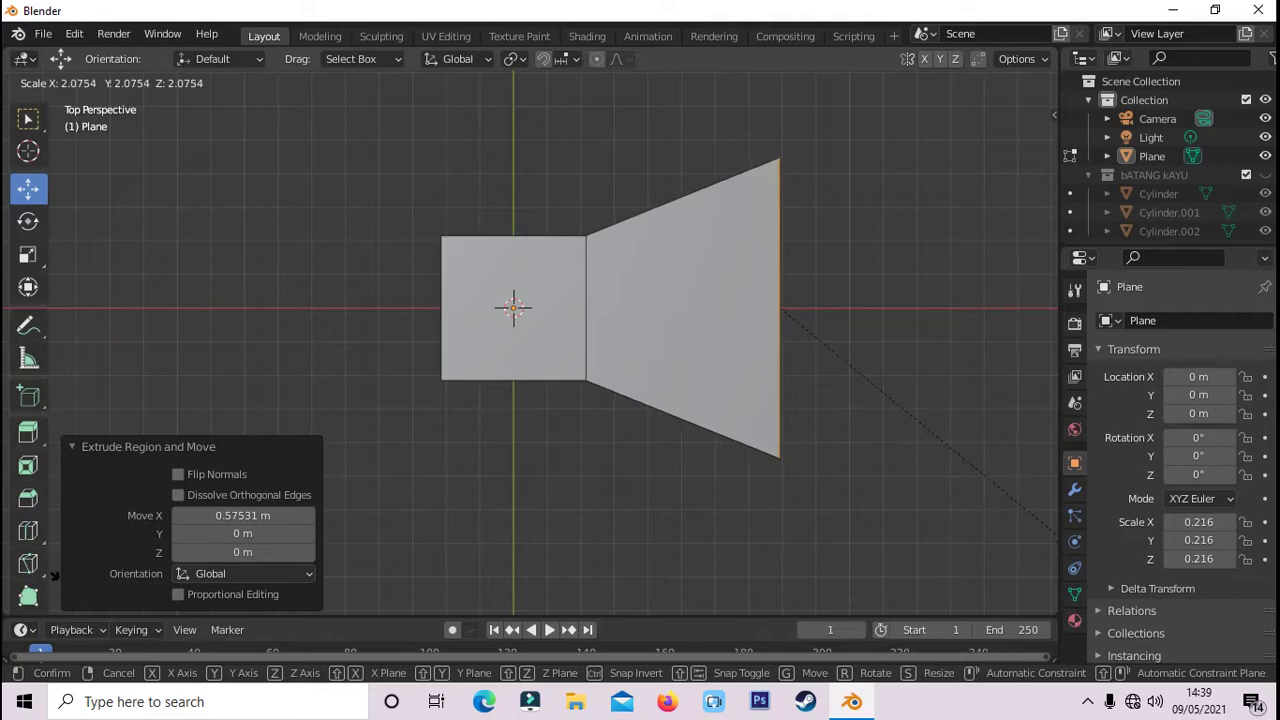
pyautogui.click(4, 467)
pyautogui.click(490, 485)
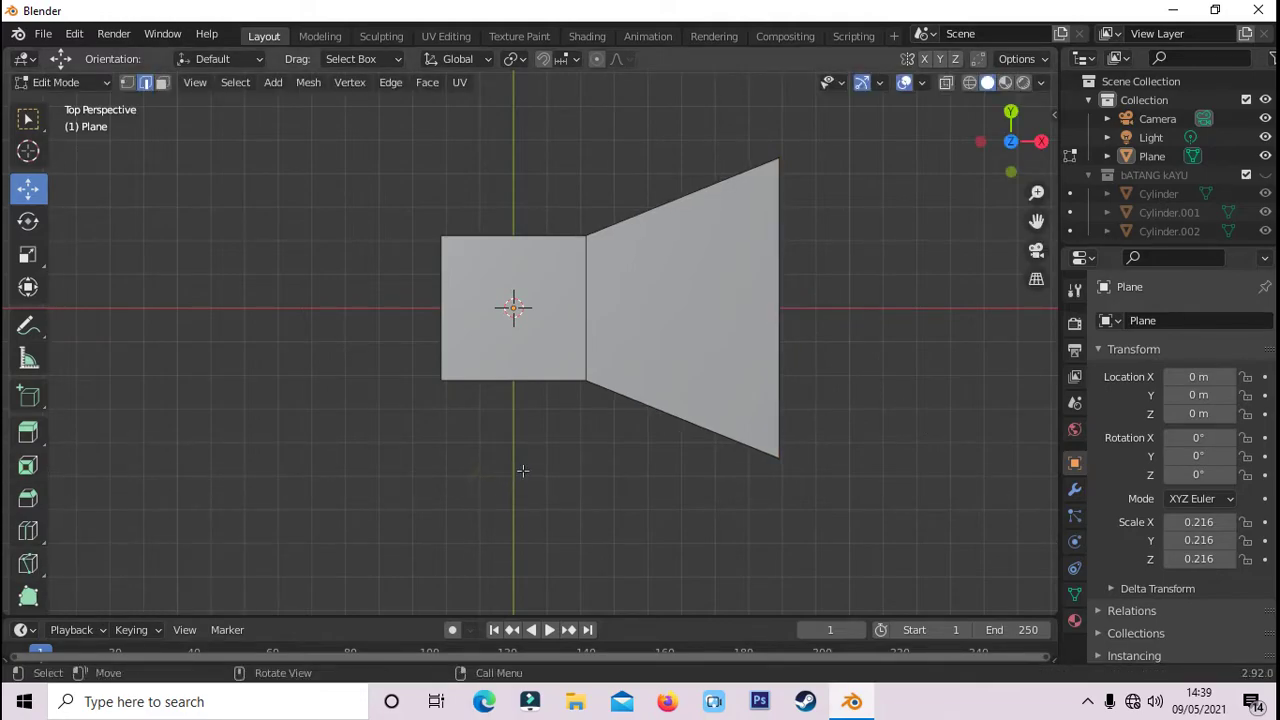
pyautogui.keyDown('shift'); pyautogui.moveTo(851, 437); pyautogui.dragTo(743, 443, button='middle'); pyautogui.keyUp('shift')
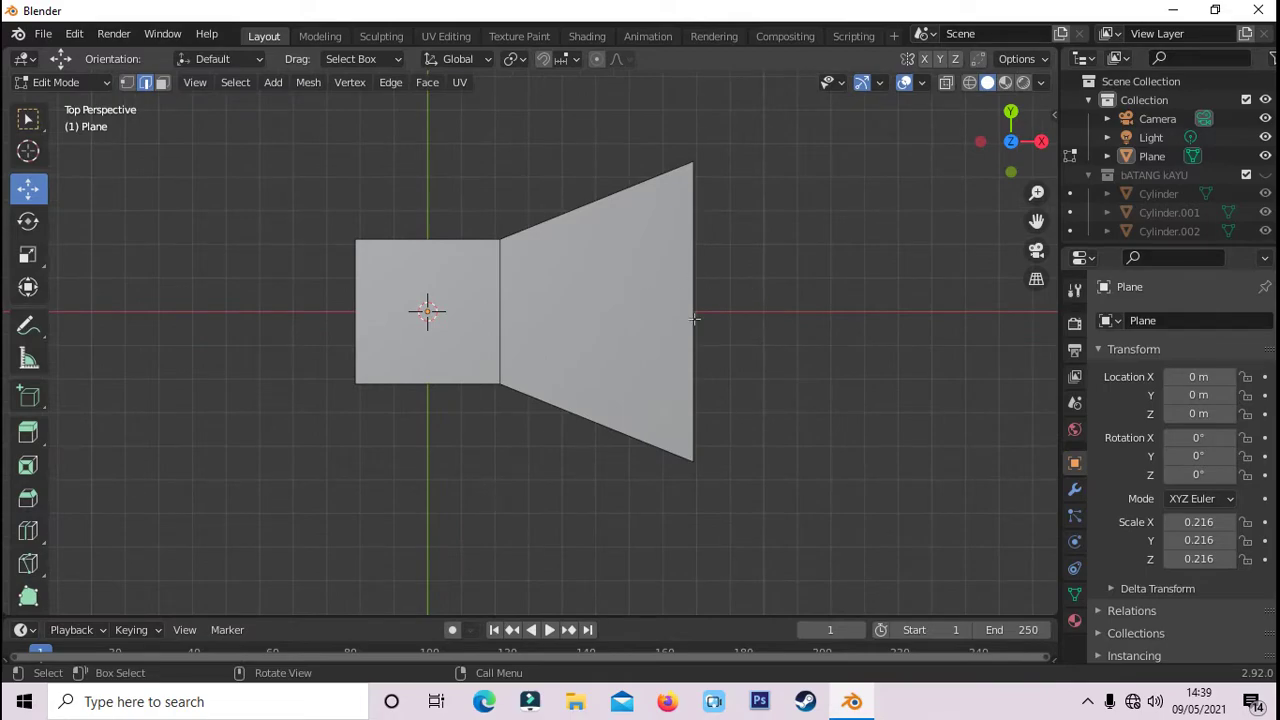
# - Add five centred lengthwise loop cuts through the square and flared sections
pyautogui.hotkey('ctrl', 'r')
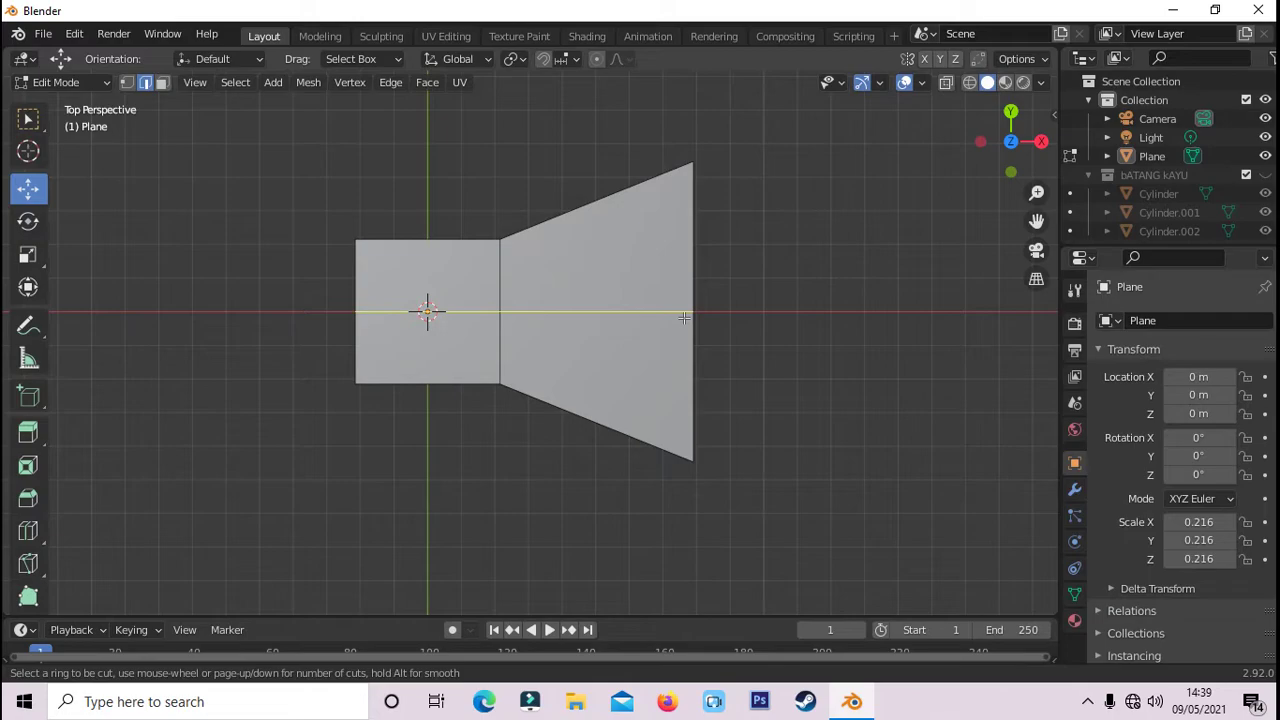
pyautogui.scroll(2, 683, 317)
pyautogui.scroll(1, 683, 317)
pyautogui.scroll(1, 683, 317)
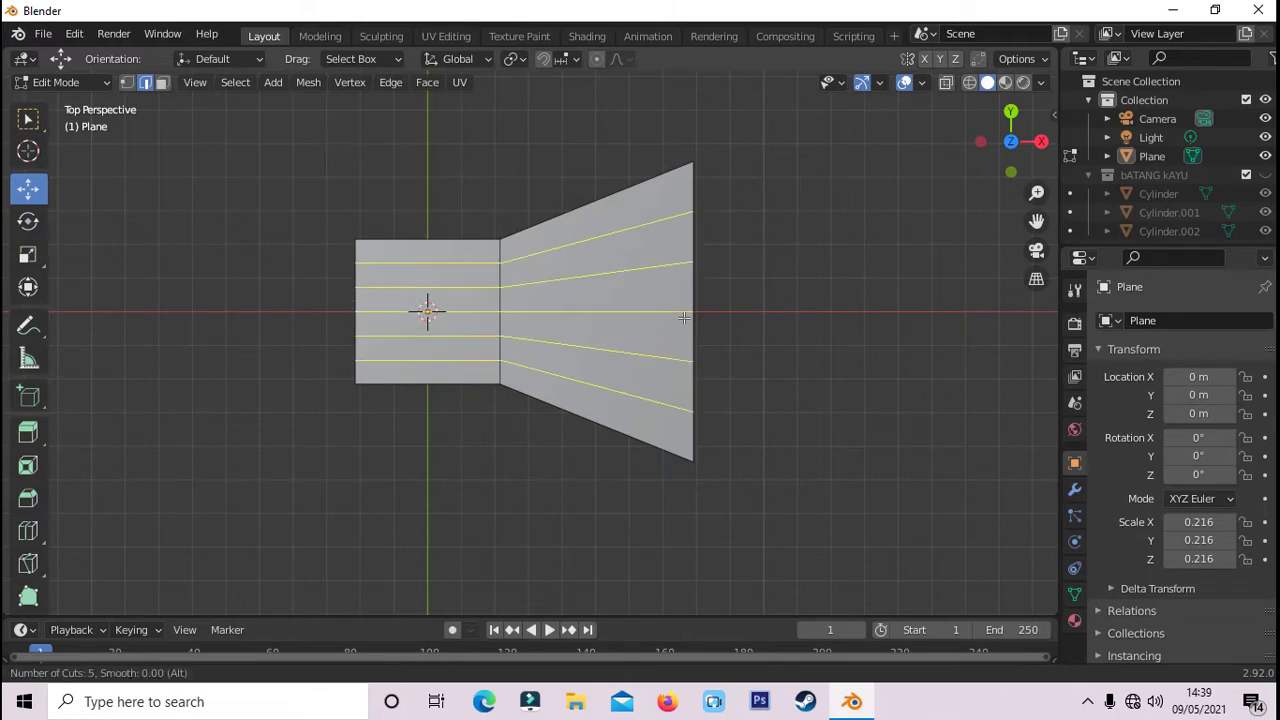
pyautogui.click(683, 317)
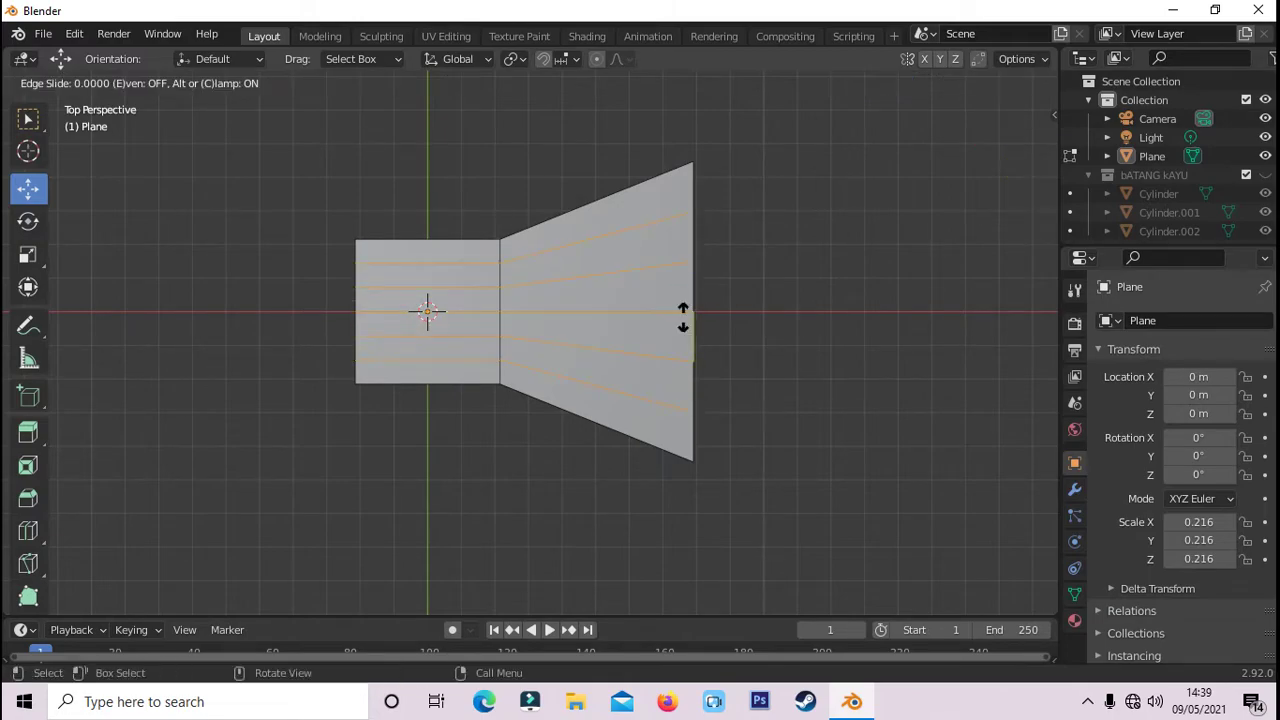
pyautogui.rightClick(683, 317)
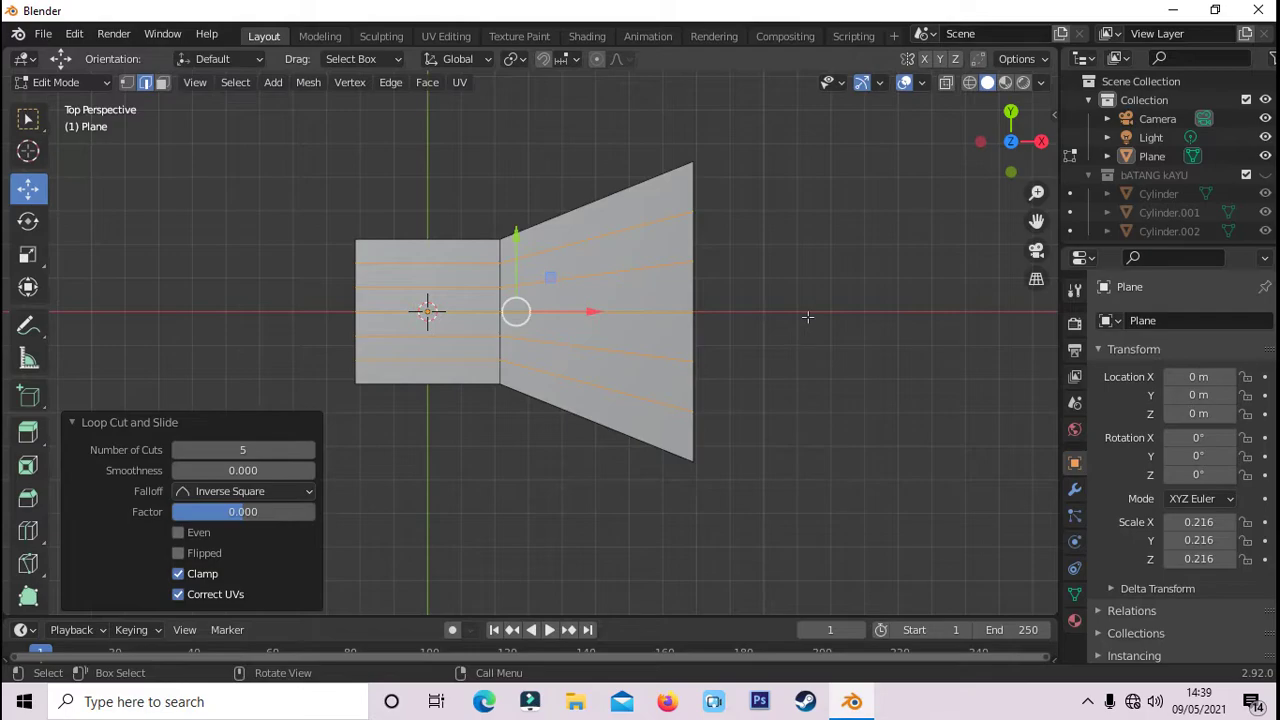
# - Push the outermost top and bottom vertices of the blade end outward along X
pyautogui.scroll(1, 808, 317)
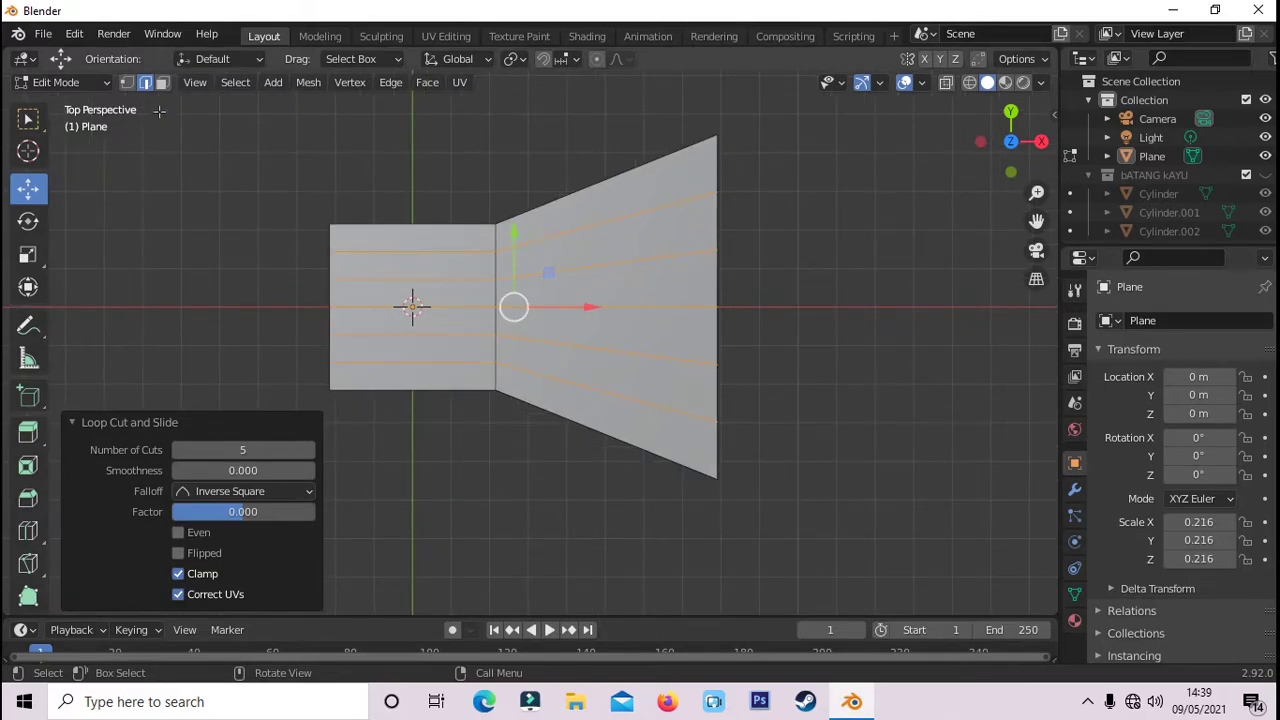
pyautogui.press('1')
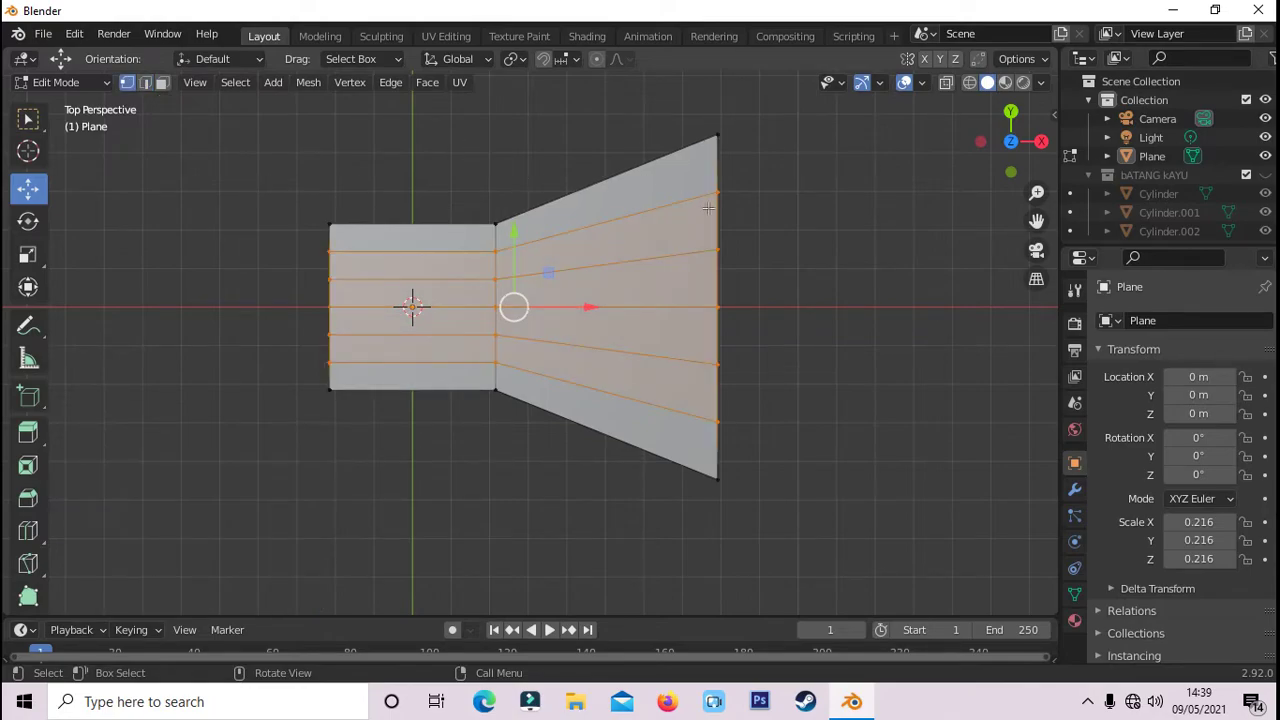
pyautogui.click(791, 198)
pyautogui.click(707, 186)
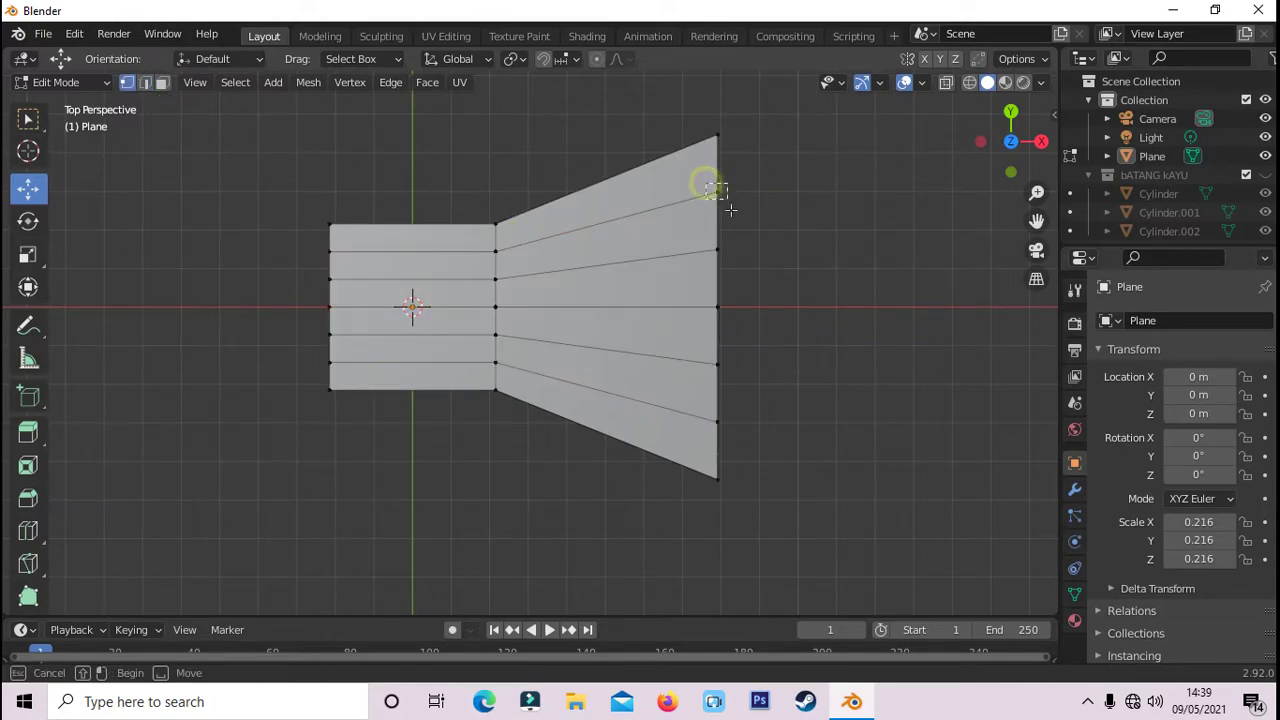
pyautogui.keyDown('shift'); pyautogui.click(712, 416); pyautogui.keyUp('shift')
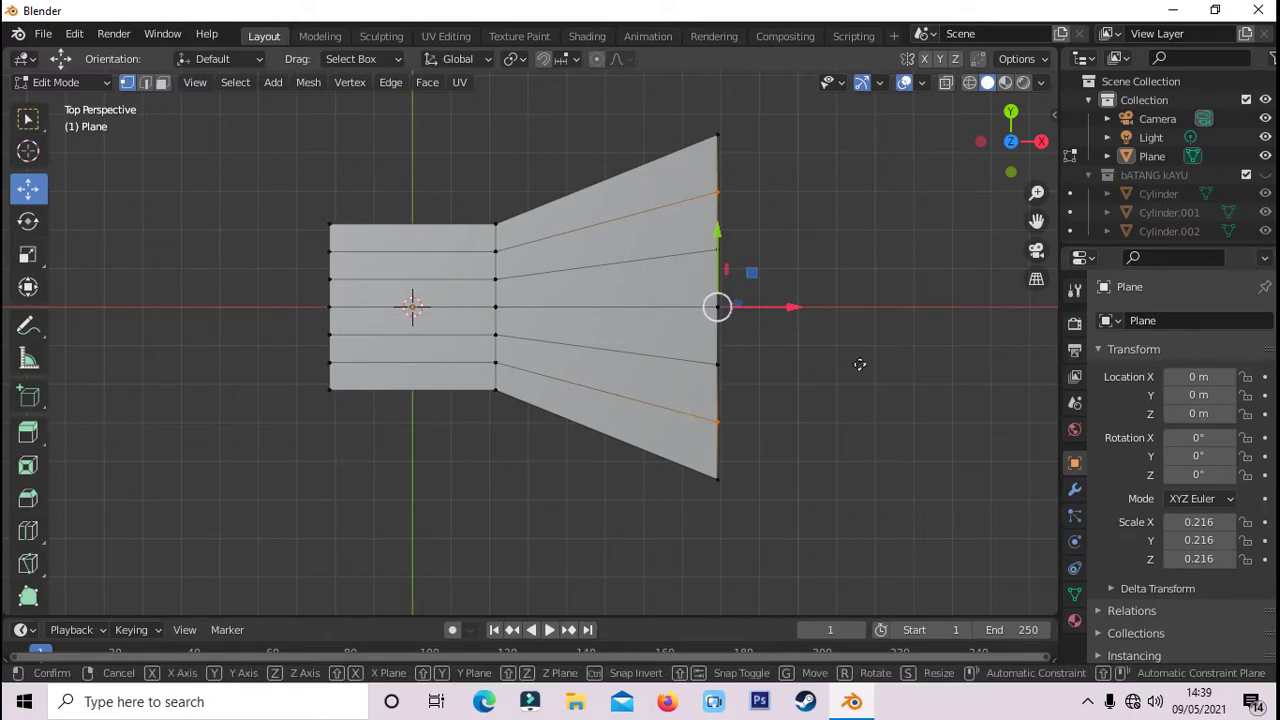
pyautogui.press('g')
pyautogui.press('x')
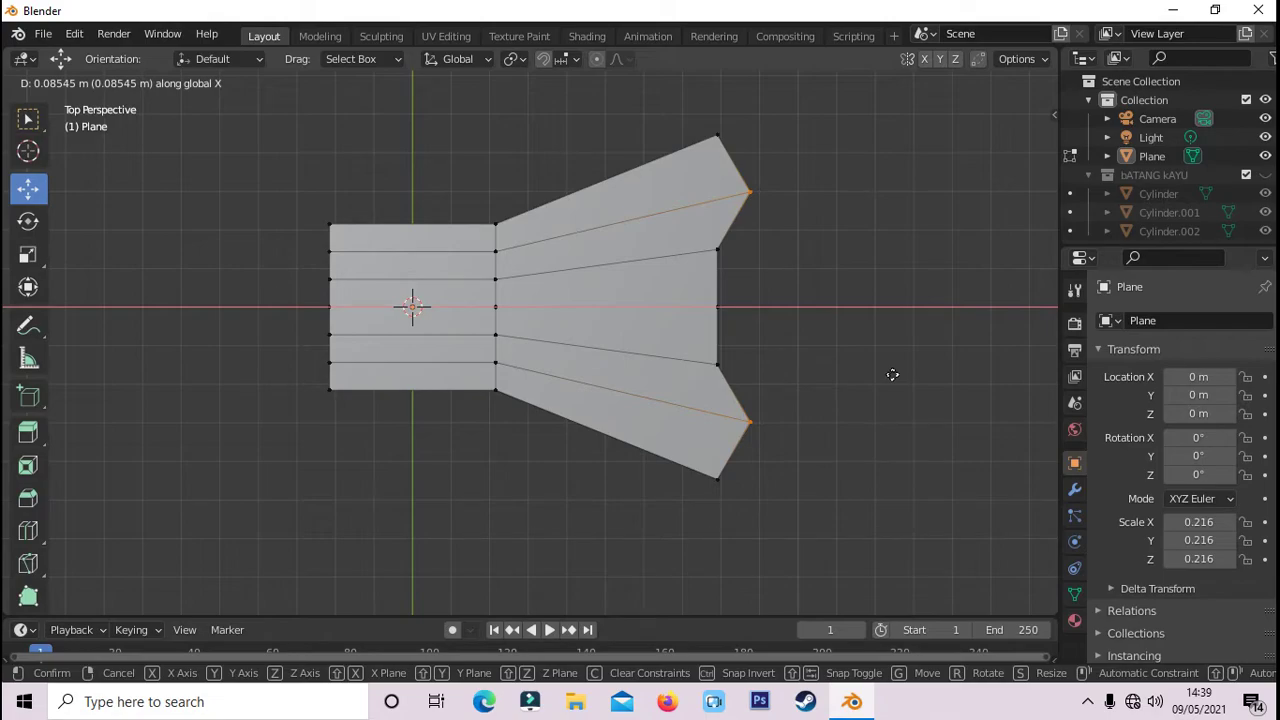
pyautogui.click(892, 374)
# - Push the next pair of outer-edge vertices outward along X to round the end
pyautogui.click(858, 394)
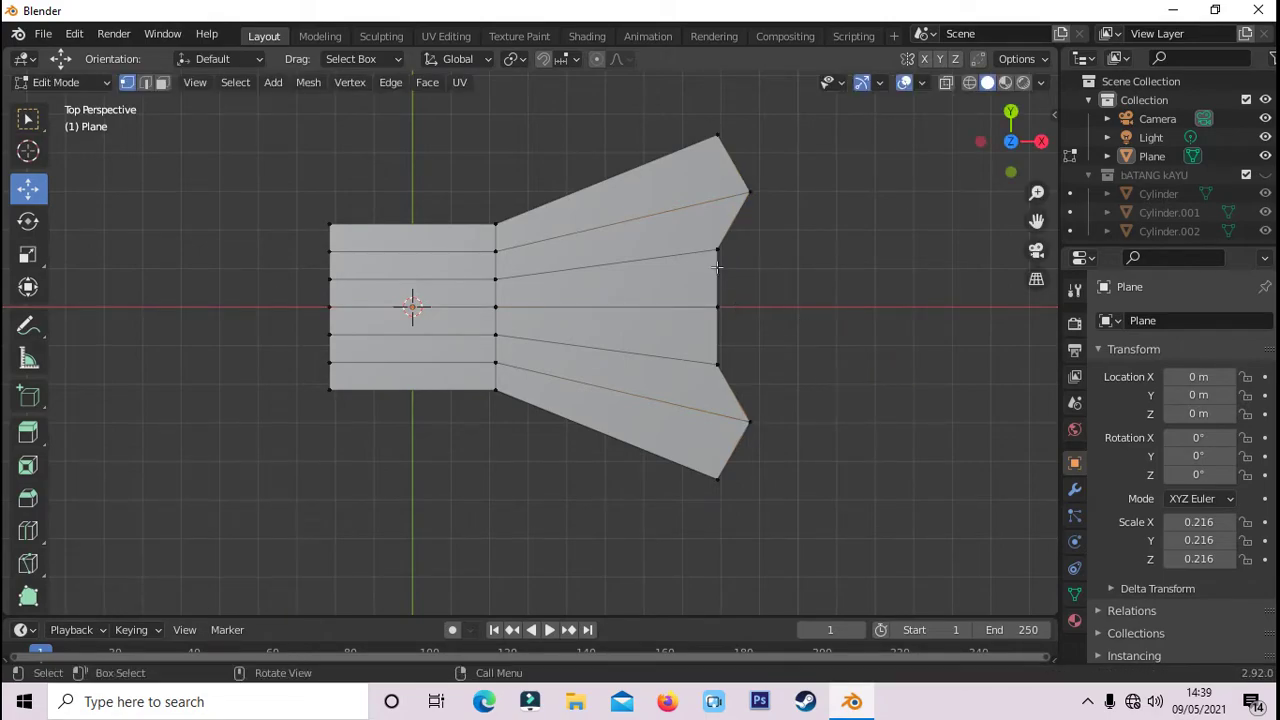
pyautogui.click(717, 249)
pyautogui.keyDown('shift'); pyautogui.click(719, 362); pyautogui.keyUp('shift')
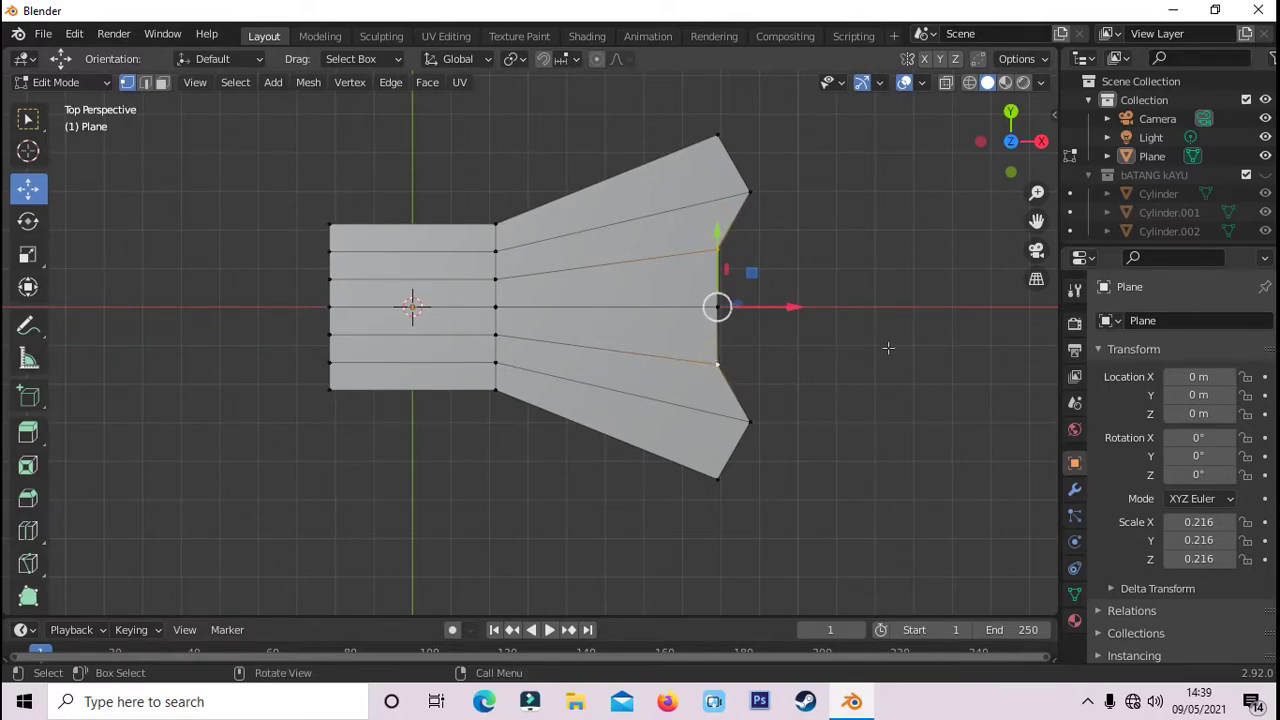
pyautogui.press('g')
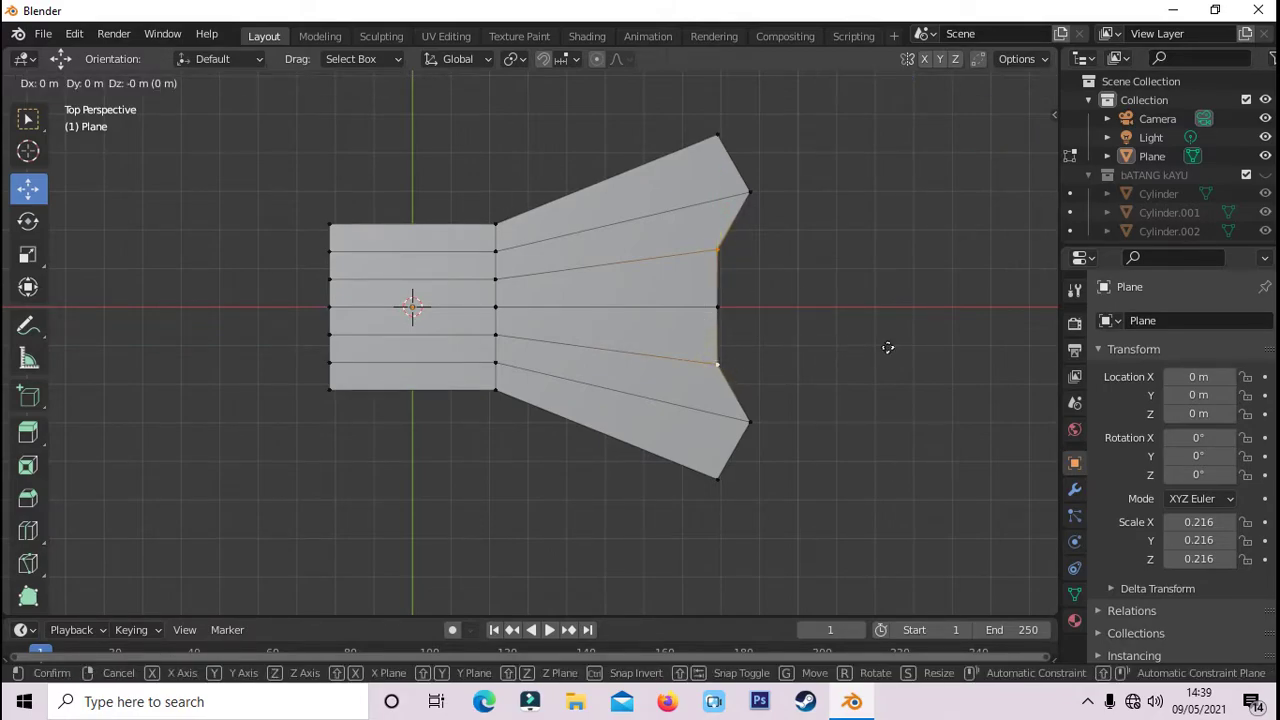
pyautogui.press('x')
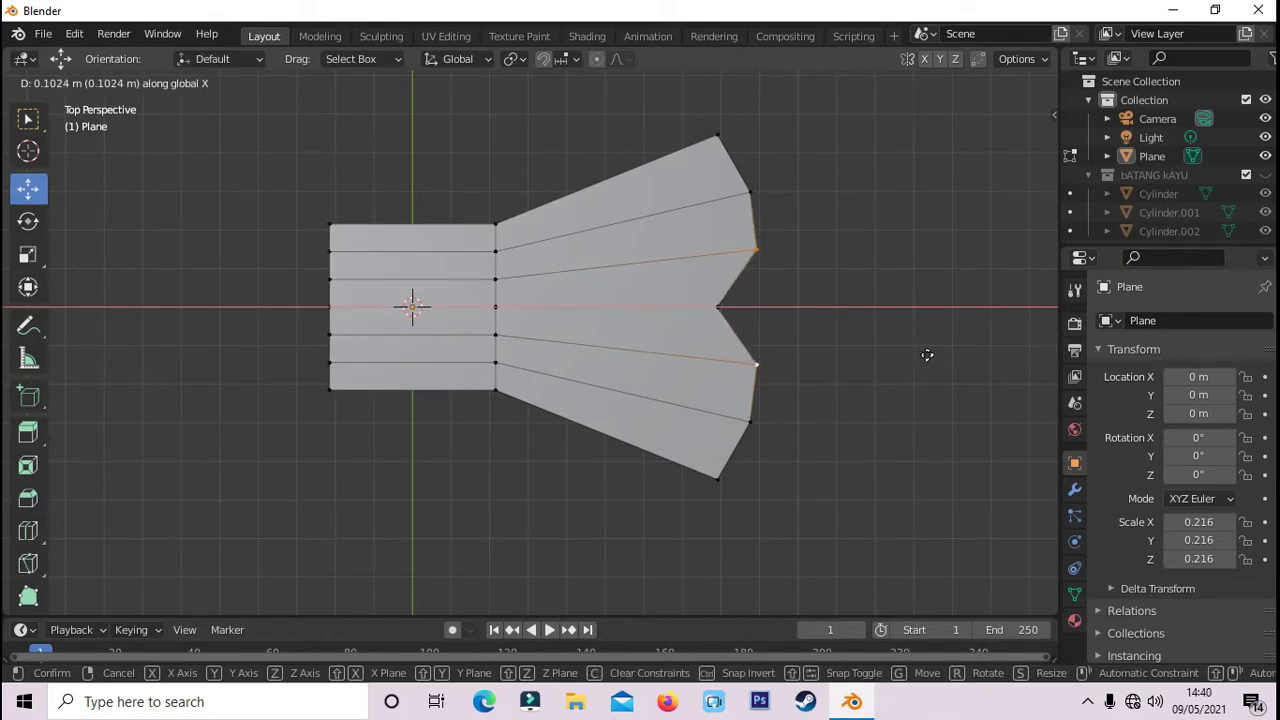
pyautogui.click(927, 355)
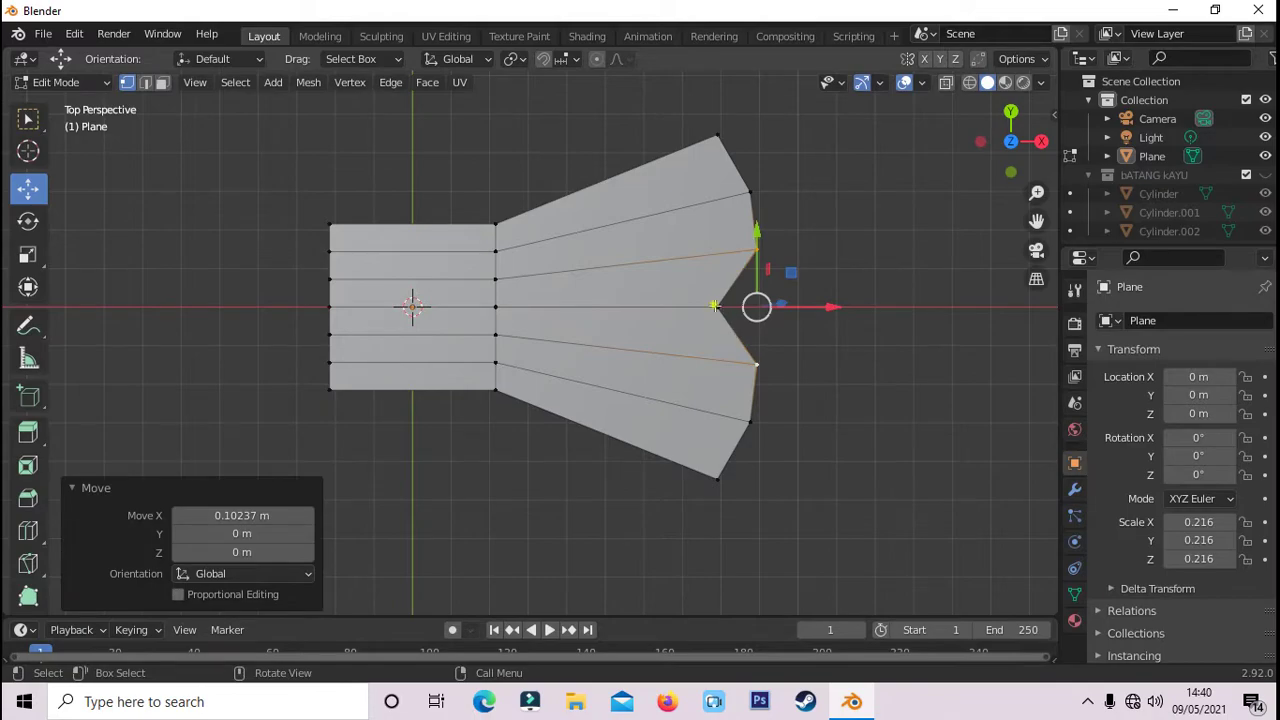
pyautogui.hotkey('ctrl', 'z')
pyautogui.press('g')
pyautogui.press('x')
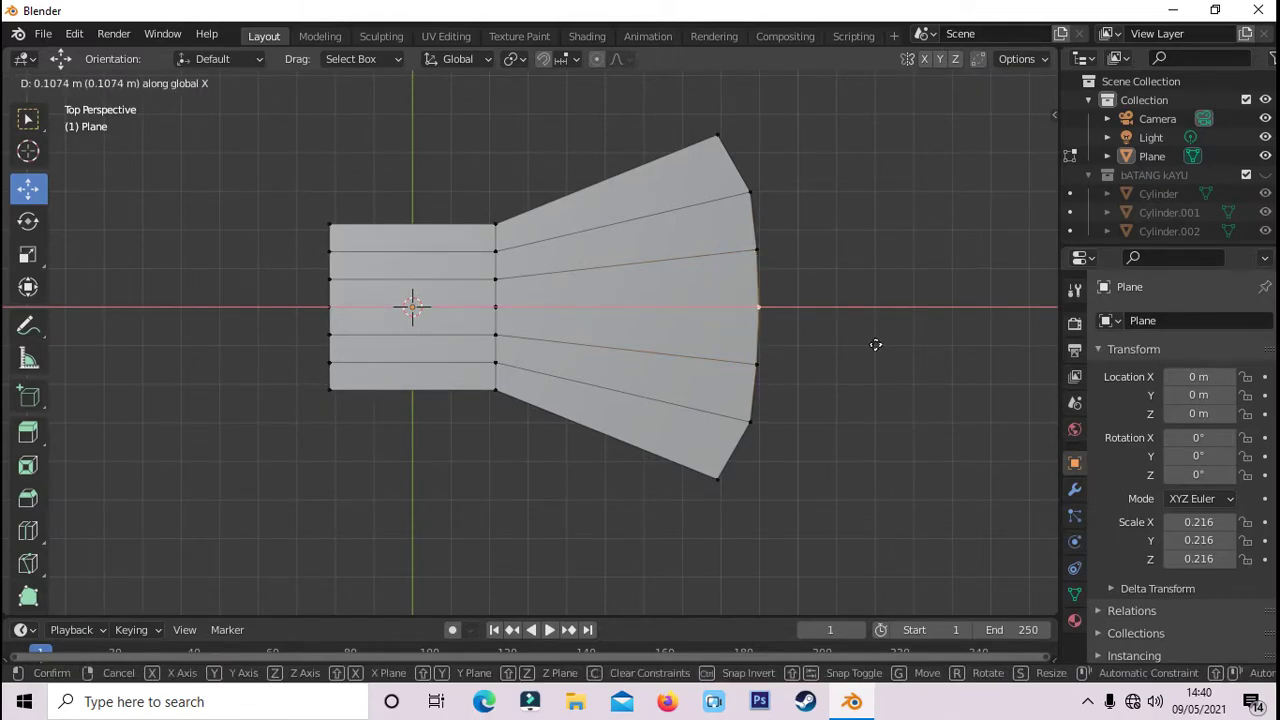
pyautogui.click(873, 345)
pyautogui.click(866, 368)
pyautogui.scroll(-1, 866, 375)
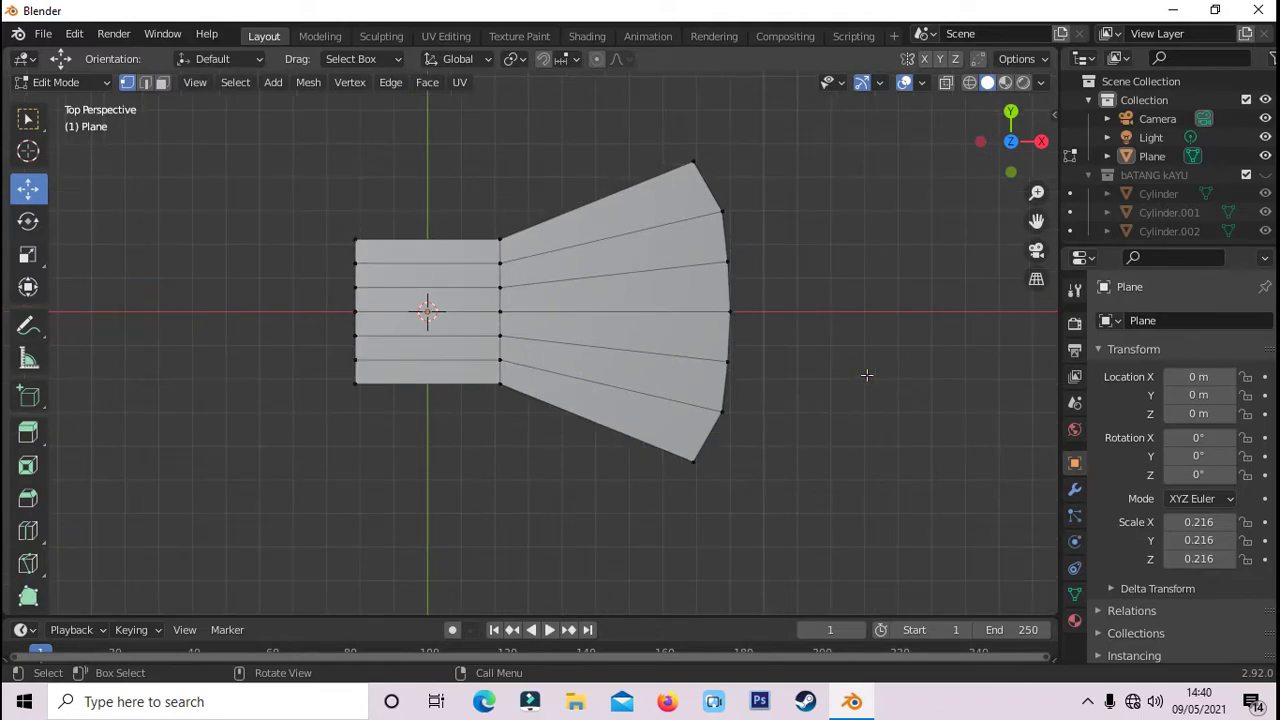
pyautogui.moveTo(866, 375); pyautogui.dragTo(585, 434, button='middle')
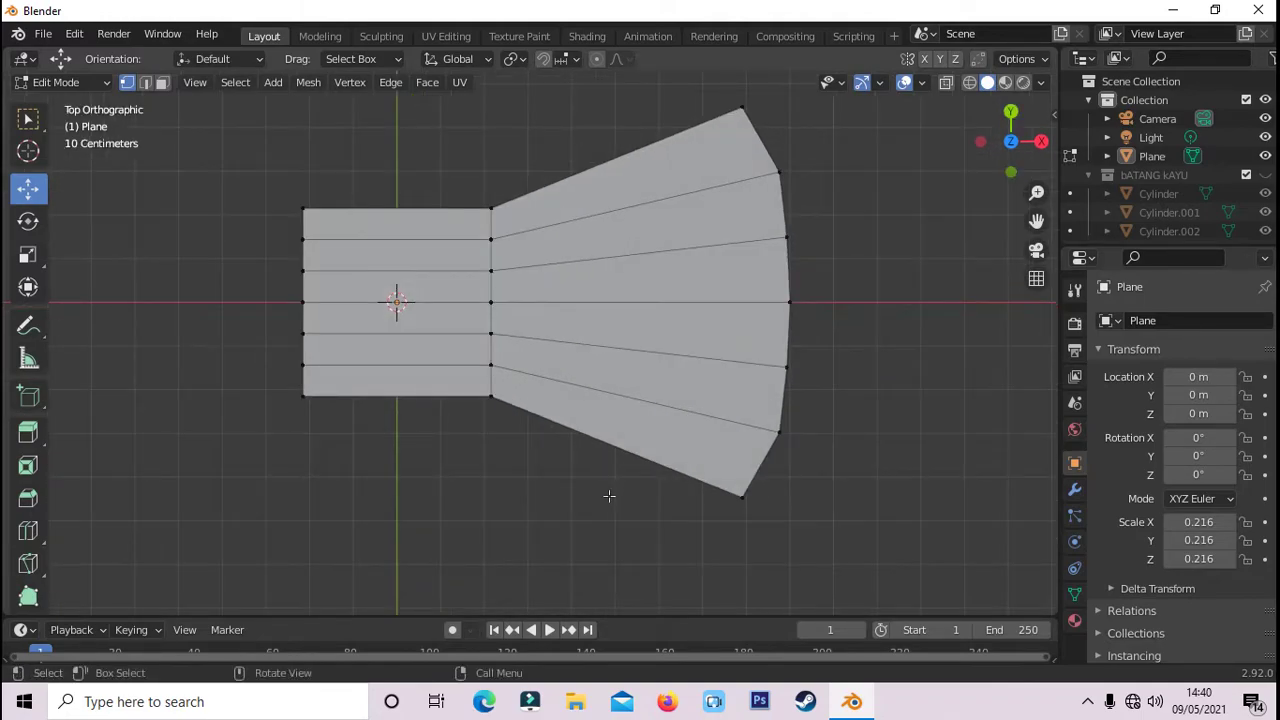
# - Add a centred cross loop on the blade, narrow it to 0.746, and bevel it
pyautogui.hotkey('ctrl', 'r')
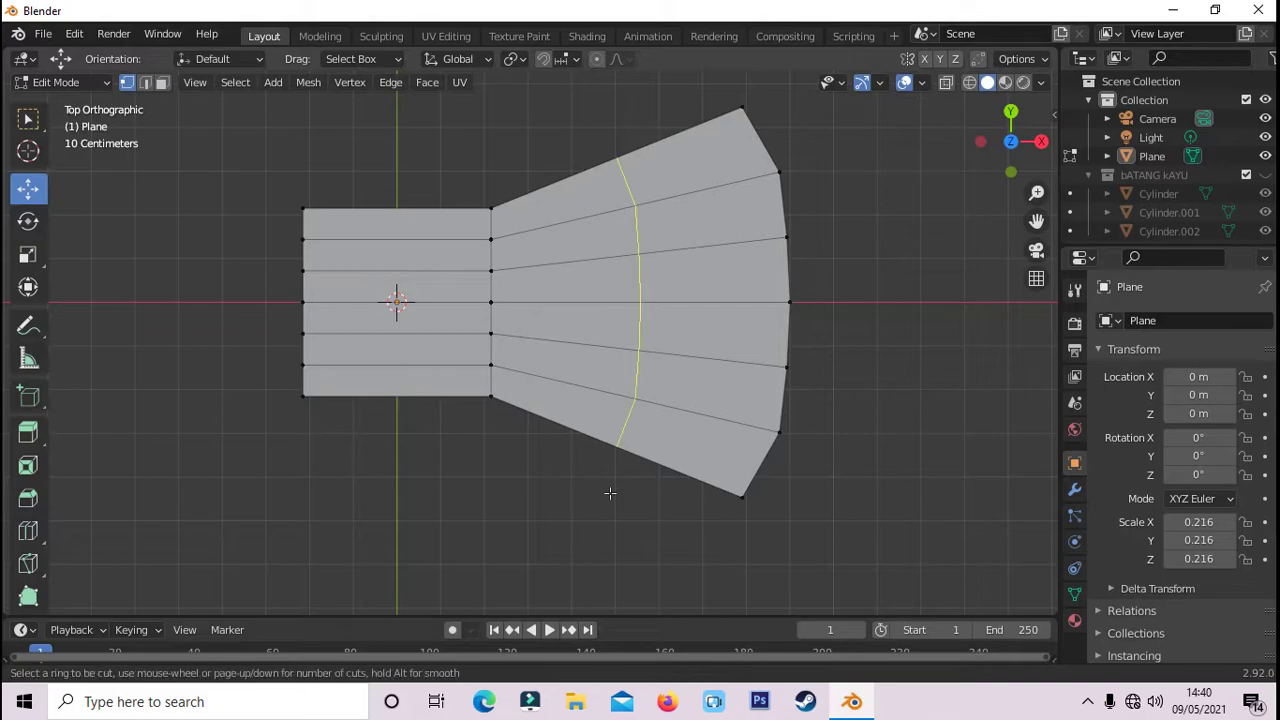
pyautogui.click(610, 493)
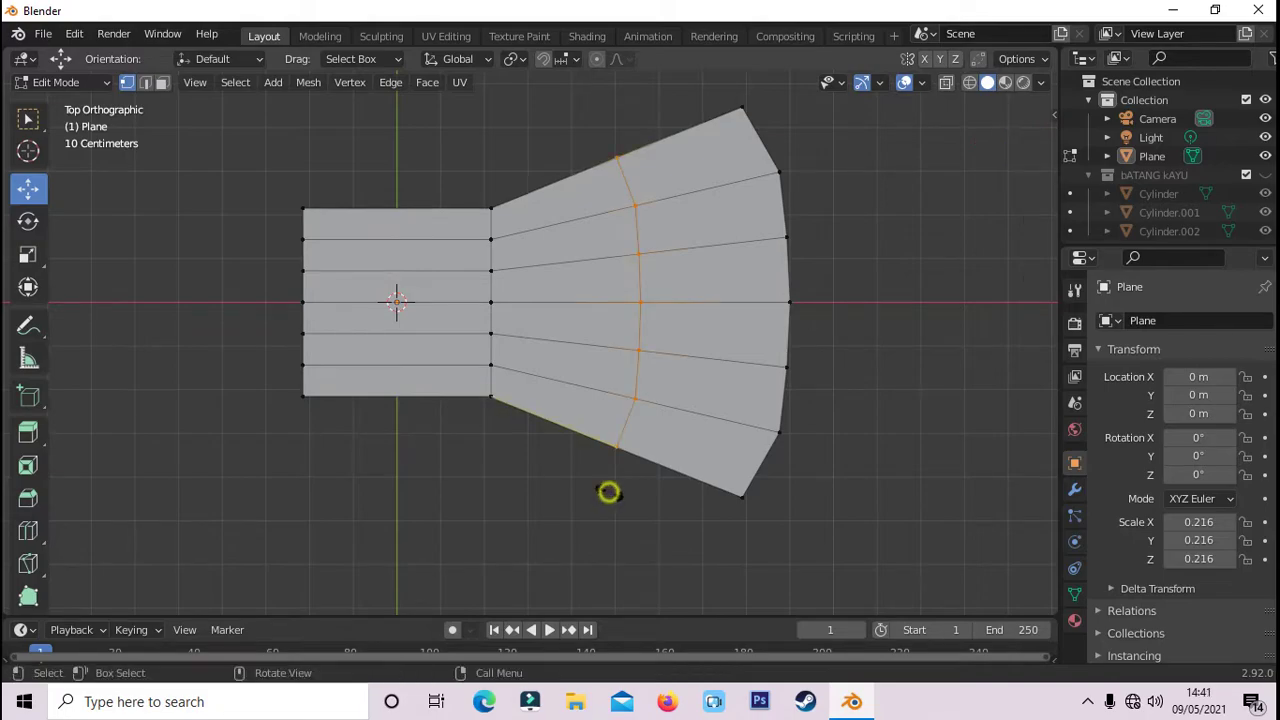
pyautogui.rightClick(608, 492)
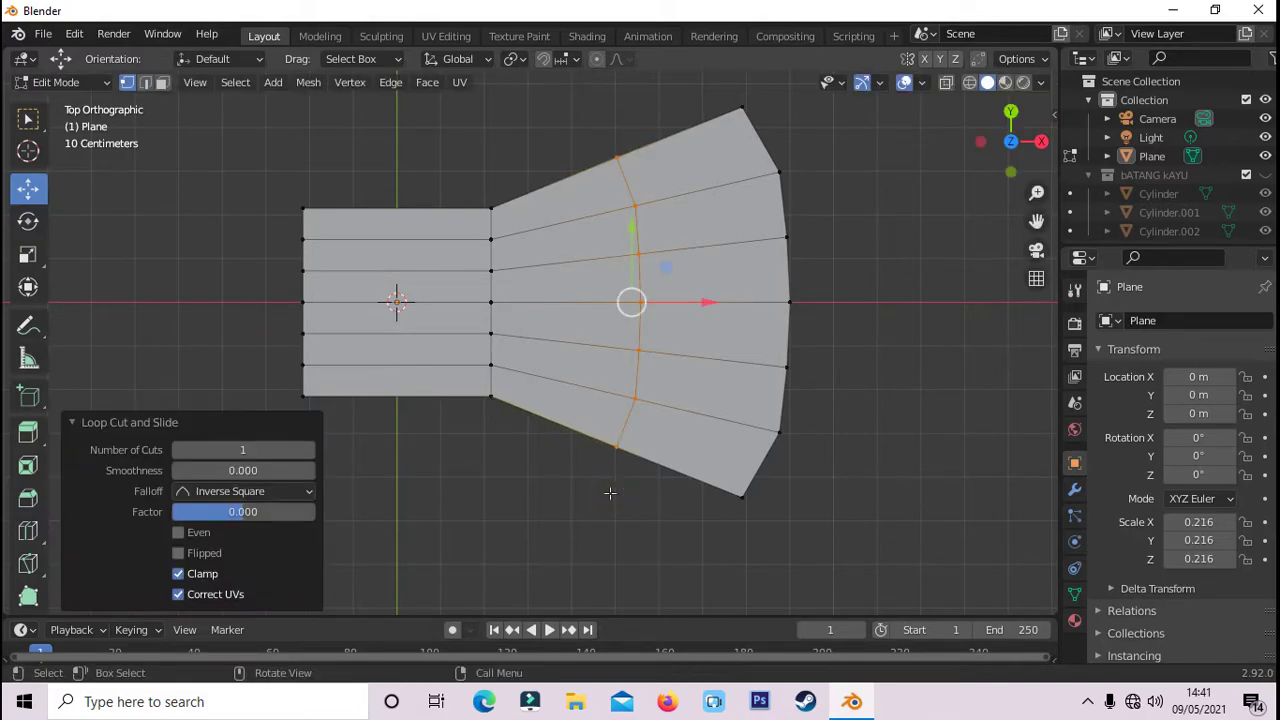
pyautogui.press('s')
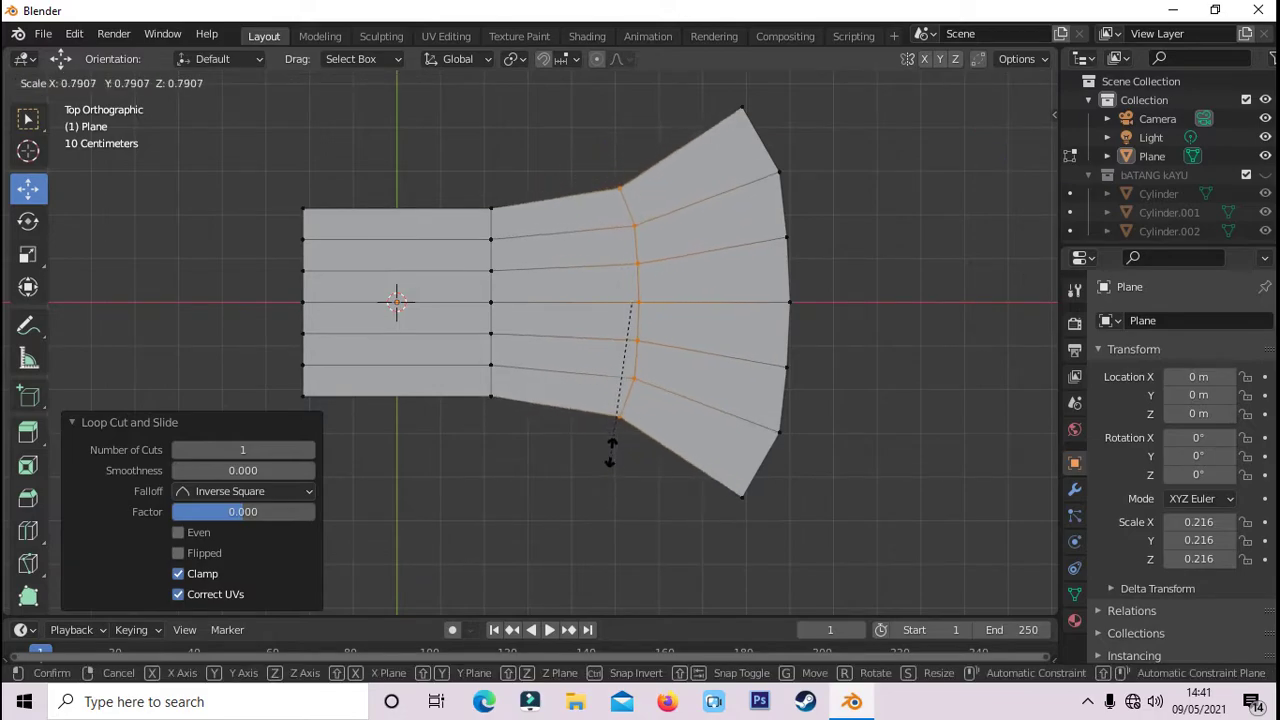
pyautogui.click(613, 443)
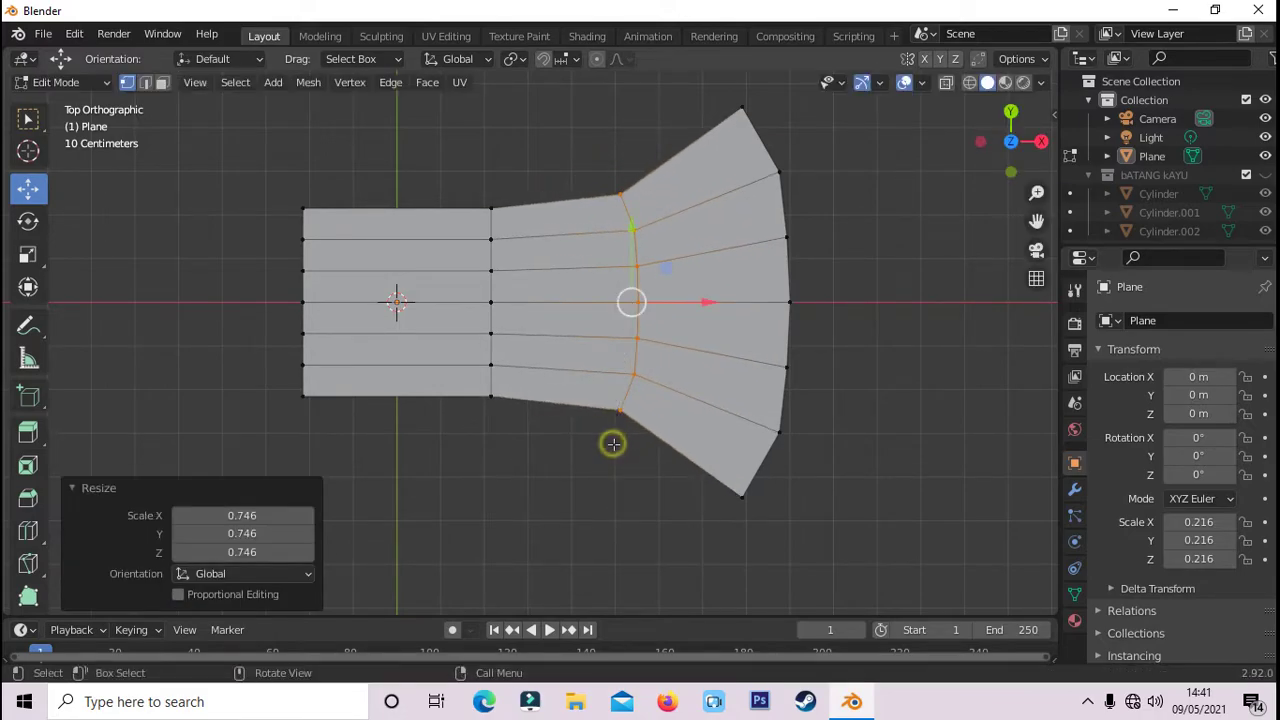
pyautogui.hotkey('ctrl', 'b')
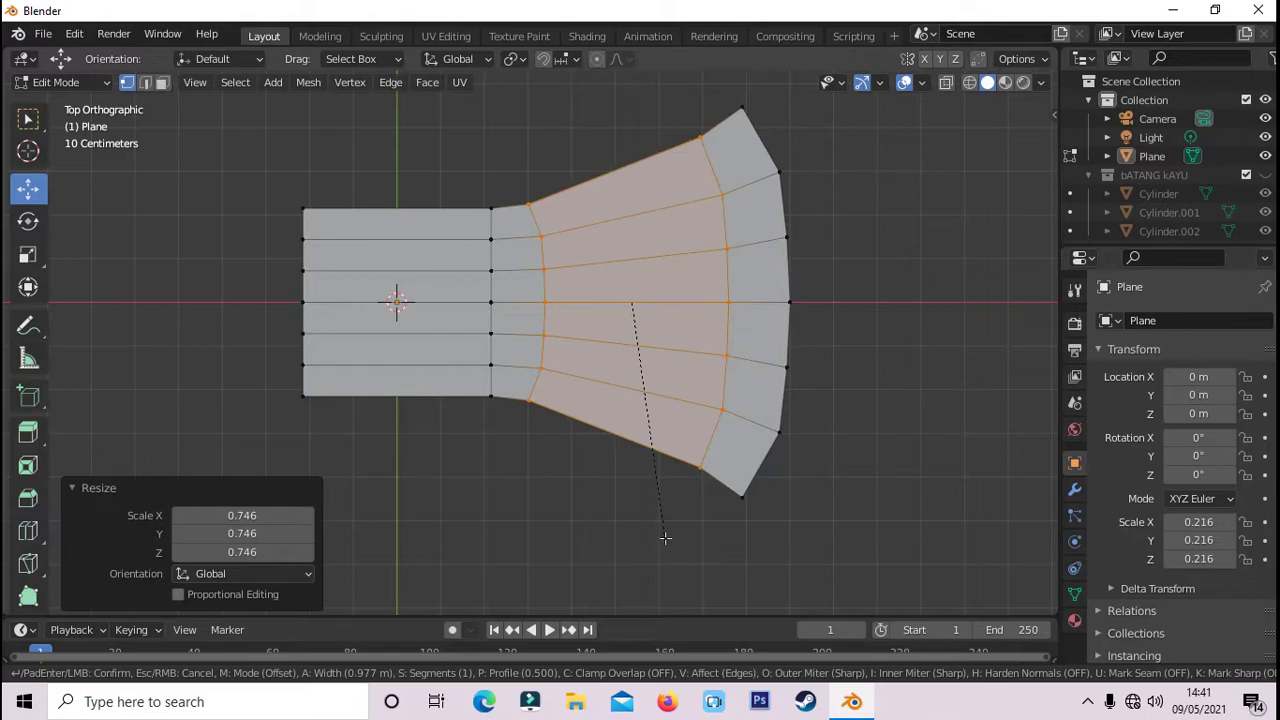
pyautogui.click(664, 534)
pyautogui.click(649, 540)
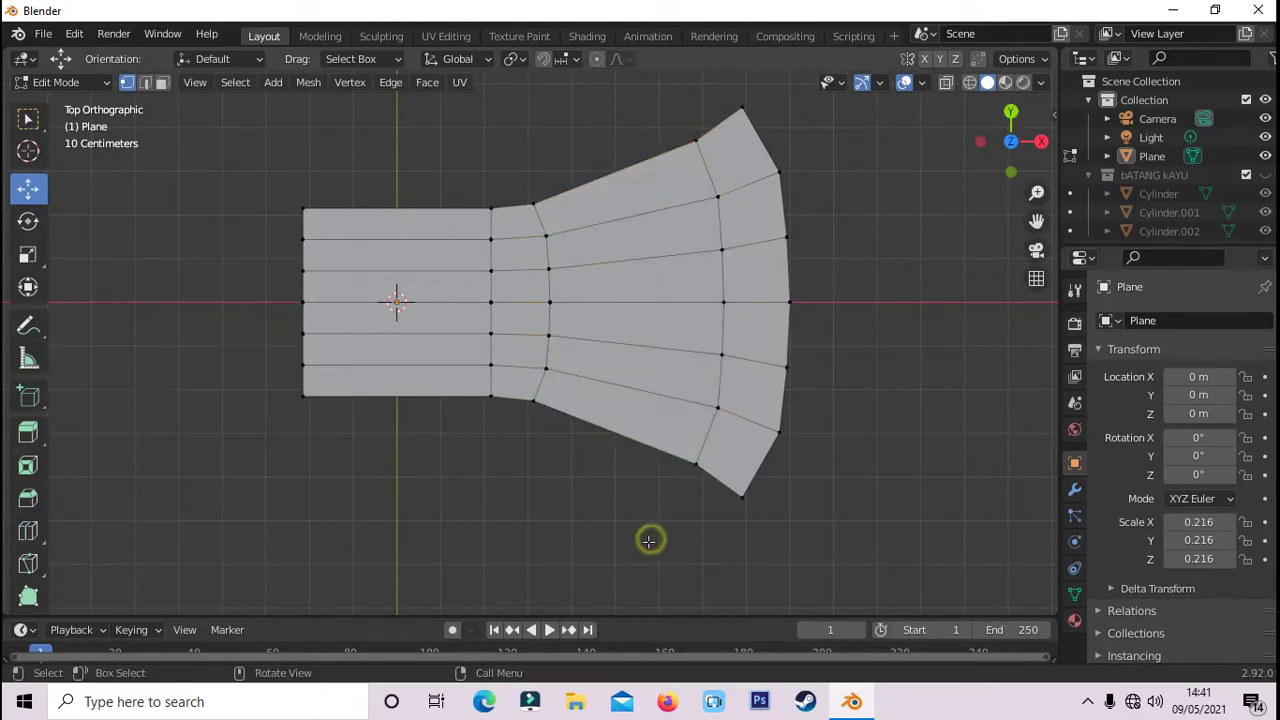
# - Cut another edge loop across the flare and scale it inward to 0.917
pyautogui.hotkey('ctrl', 'r')
pyautogui.click(622, 455)
pyautogui.click(620, 451)
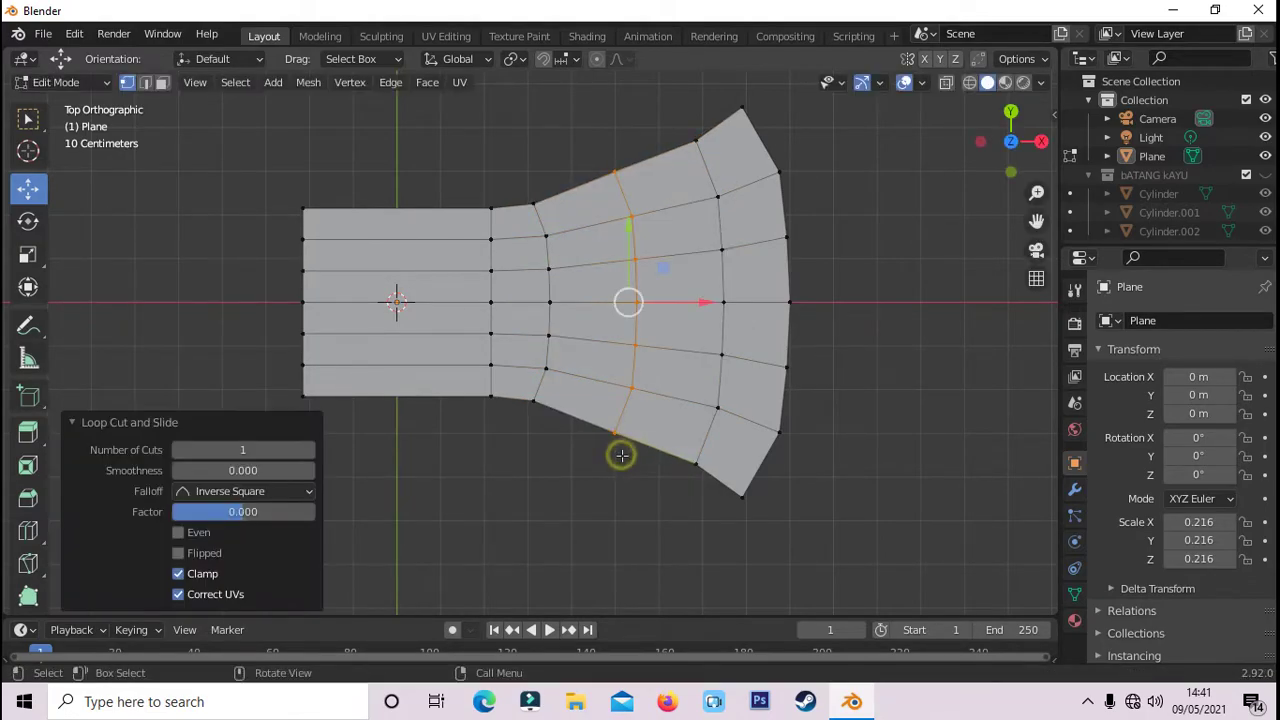
pyautogui.click(691, 519)
pyautogui.moveTo(767, 513); pyautogui.dragTo(766, 500, button='middle')
pyautogui.scroll(2, 766, 500)
pyautogui.hotkey('ctrl', 'r')
pyautogui.click(614, 460)
pyautogui.press('s')
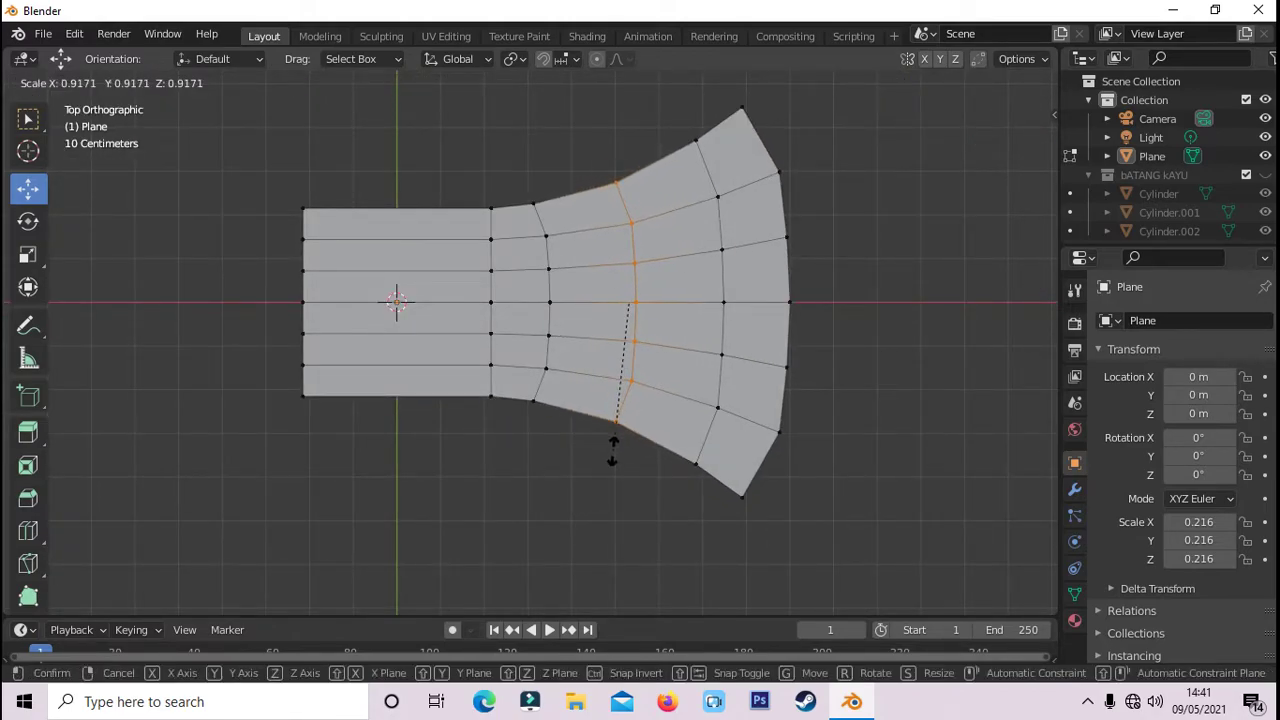
pyautogui.click(612, 450)
pyautogui.click(694, 497)
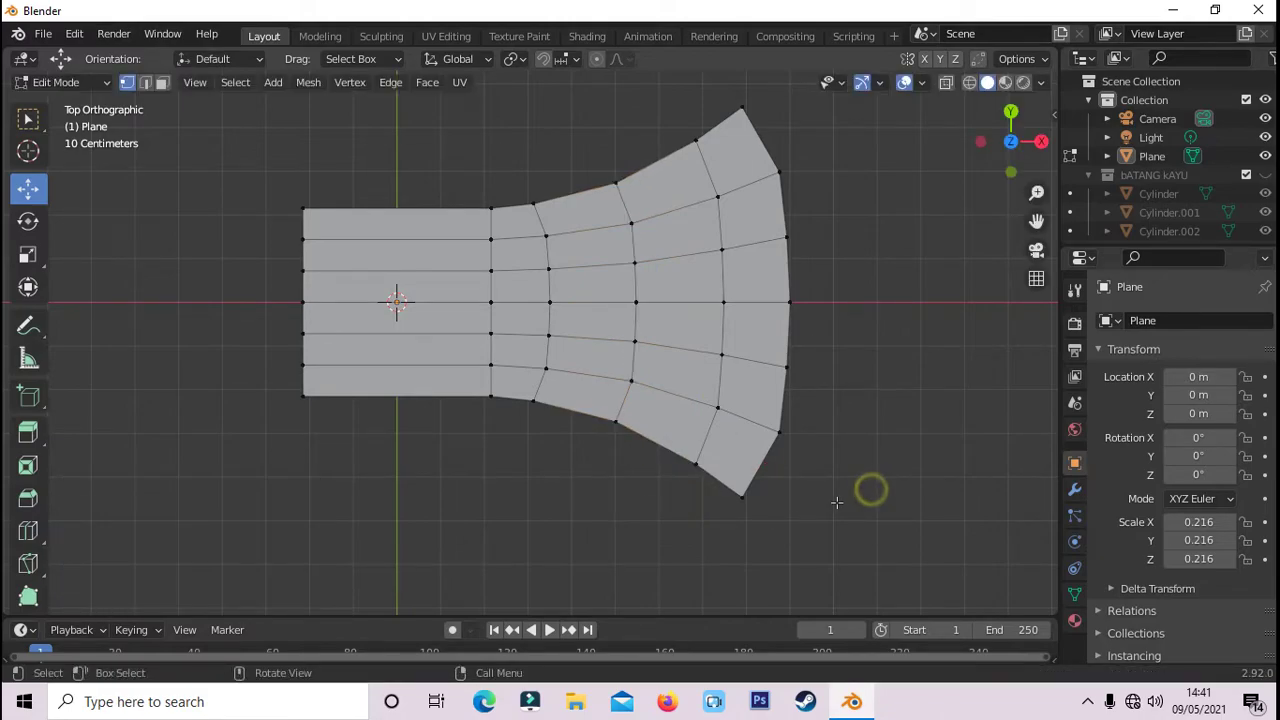
pyautogui.moveTo(871, 489); pyautogui.dragTo(834, 499, button='middle')
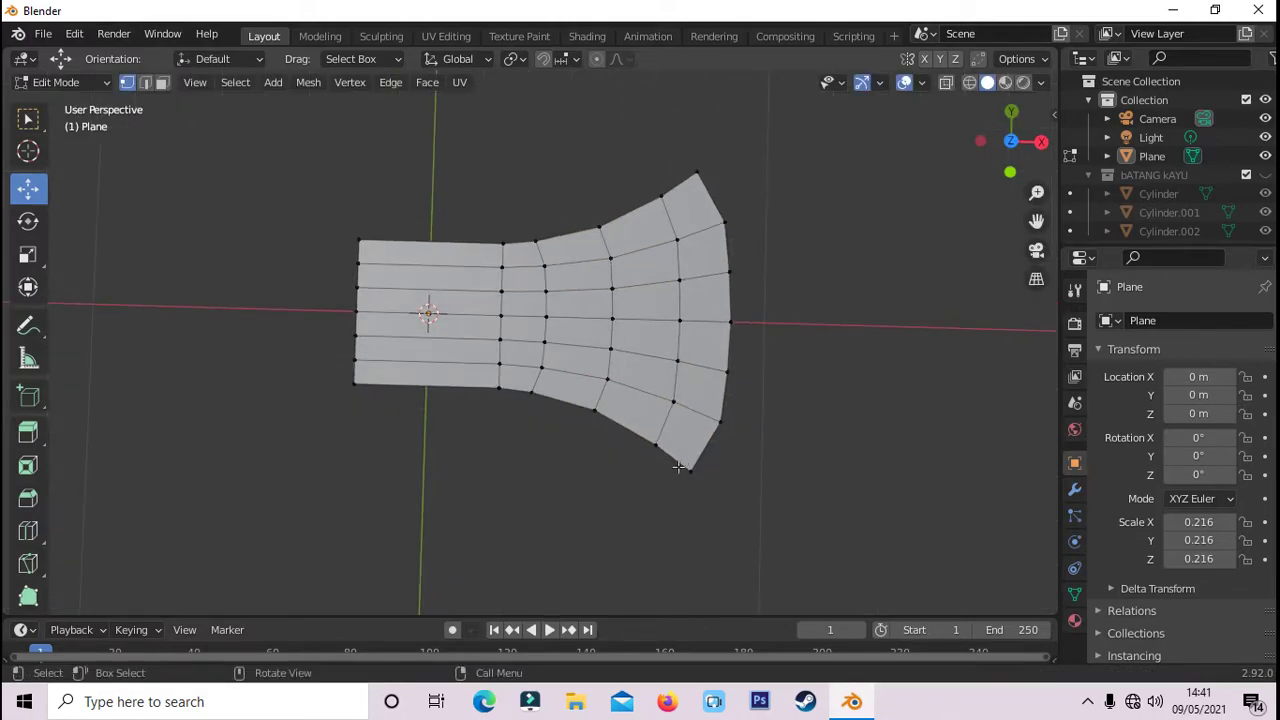
# - Slide a new edge loop close to the blade's curved outer edge, then reframe the top view
pyautogui.hotkey('ctrl', 'r')
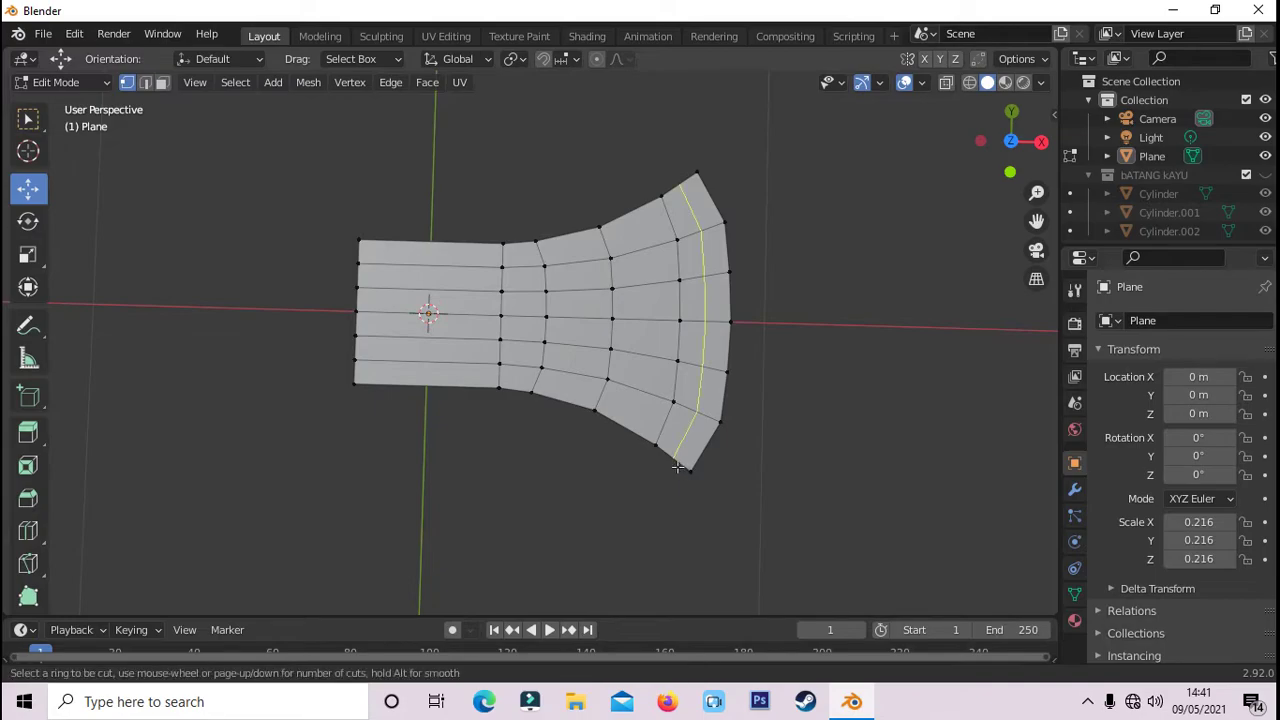
pyautogui.click(677, 467)
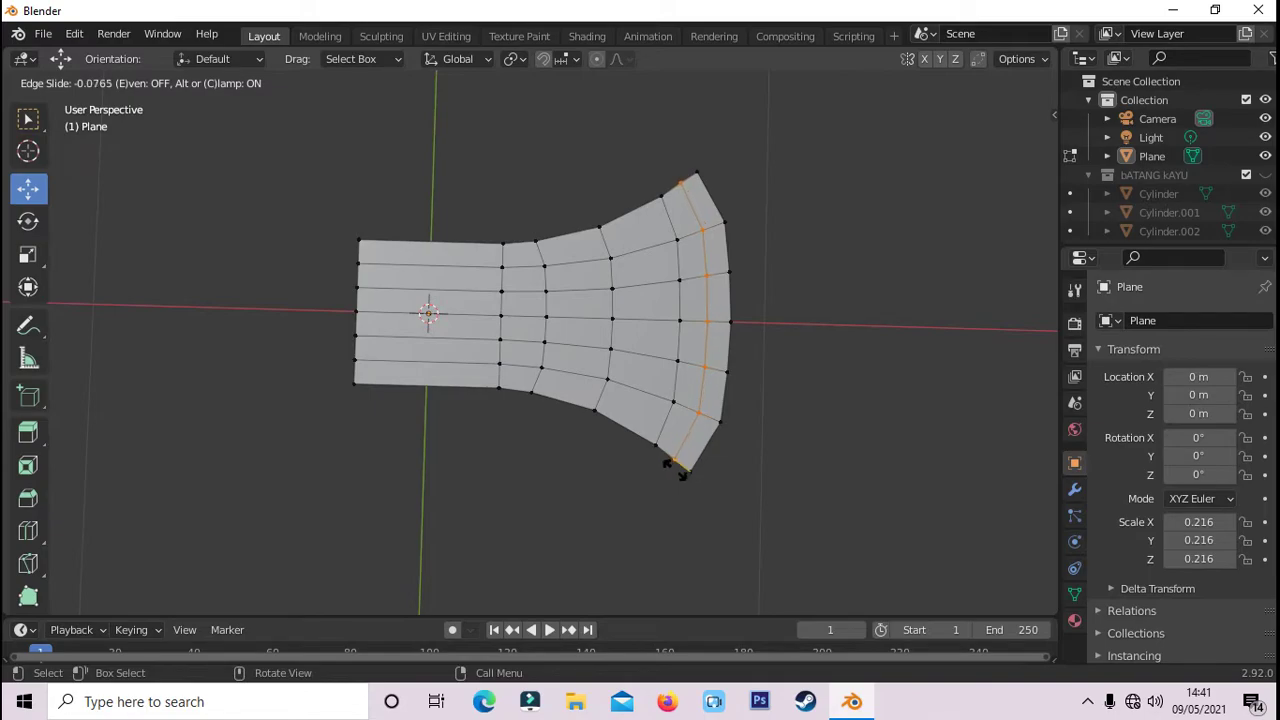
pyautogui.click(672, 468)
pyautogui.click(811, 495)
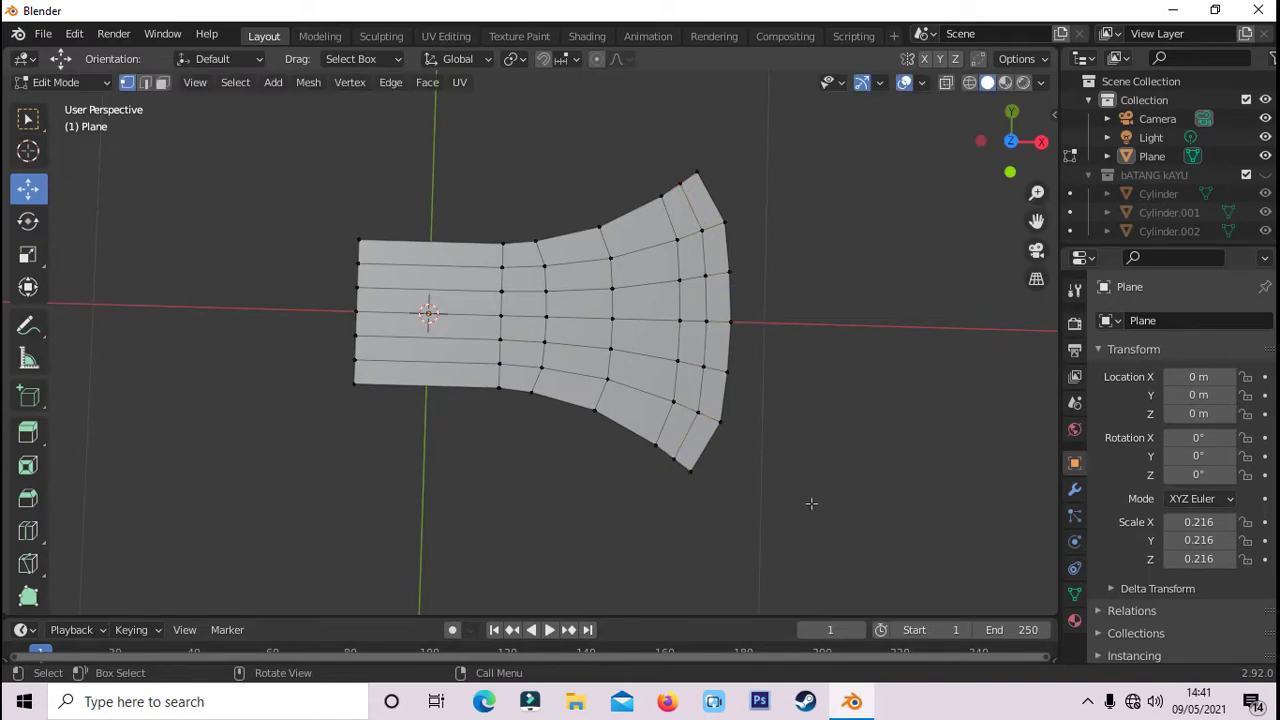
pyautogui.moveTo(811, 505)
pyautogui.mouseDown(button='middle')
pyautogui.moveTo(791, 469)
pyautogui.moveTo(843, 351)
pyautogui.mouseUp(button='middle')
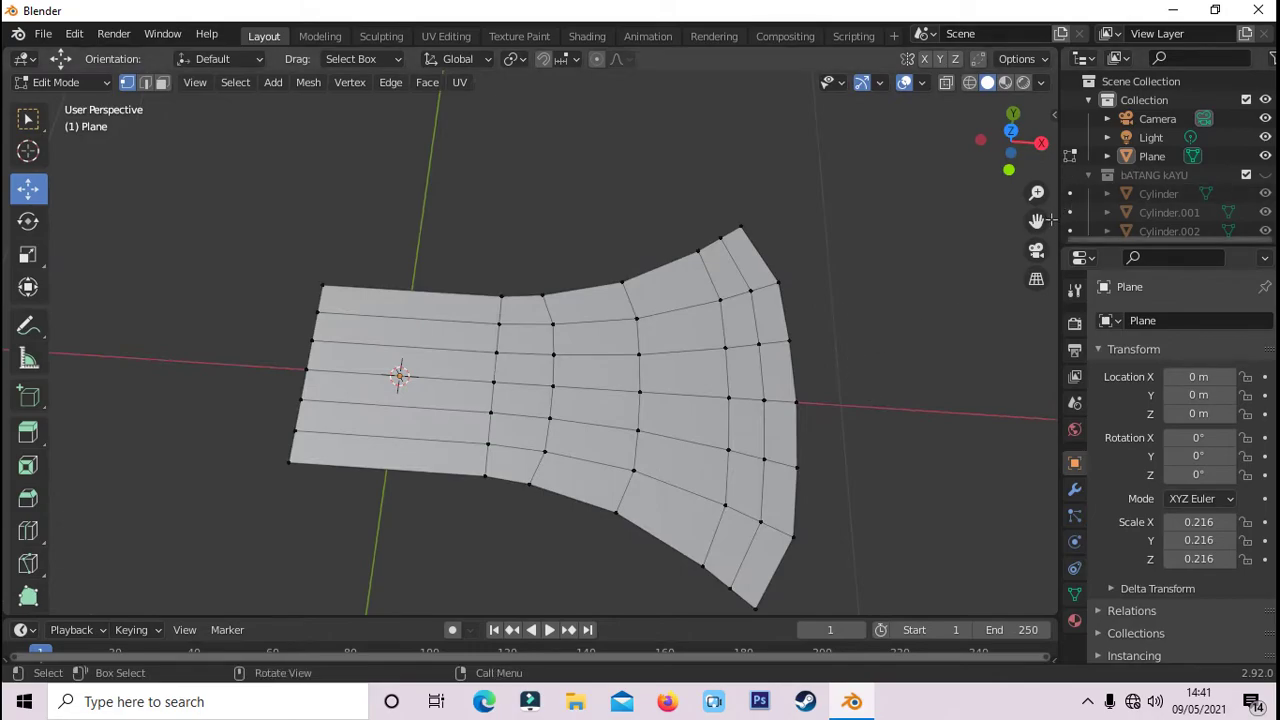
pyautogui.press('KP_7')
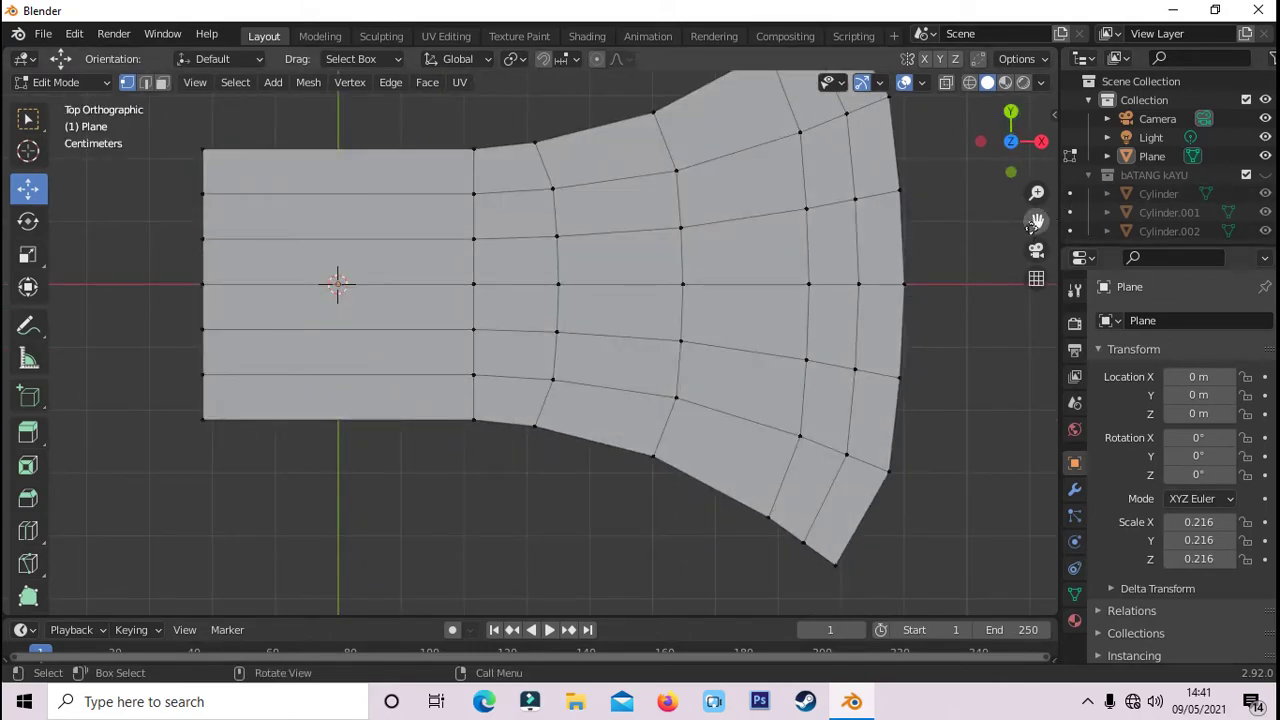
pyautogui.moveTo(1036, 220); pyautogui.dragTo(939, 260)
pyautogui.moveTo(1036, 220); pyautogui.dragTo(1002, 247)
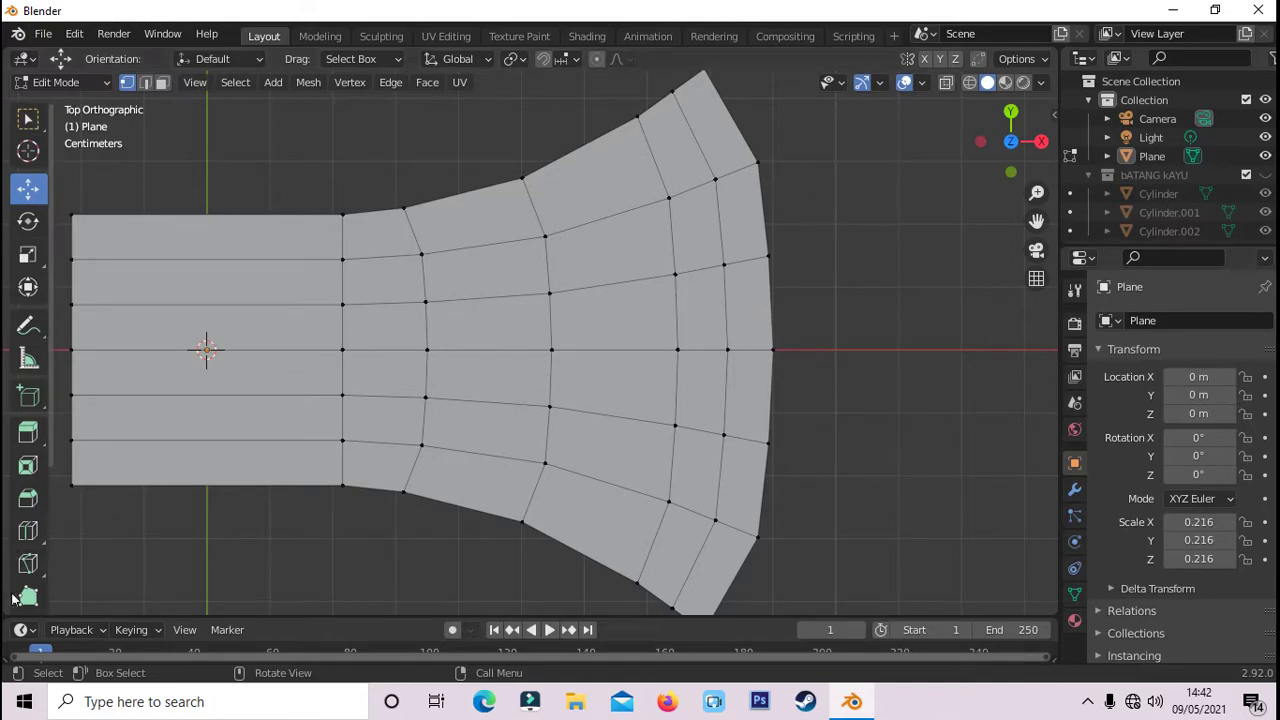
# - Knife-cut diagonal edges across the upper and lower corners of the blade tip
pyautogui.click(28, 563)
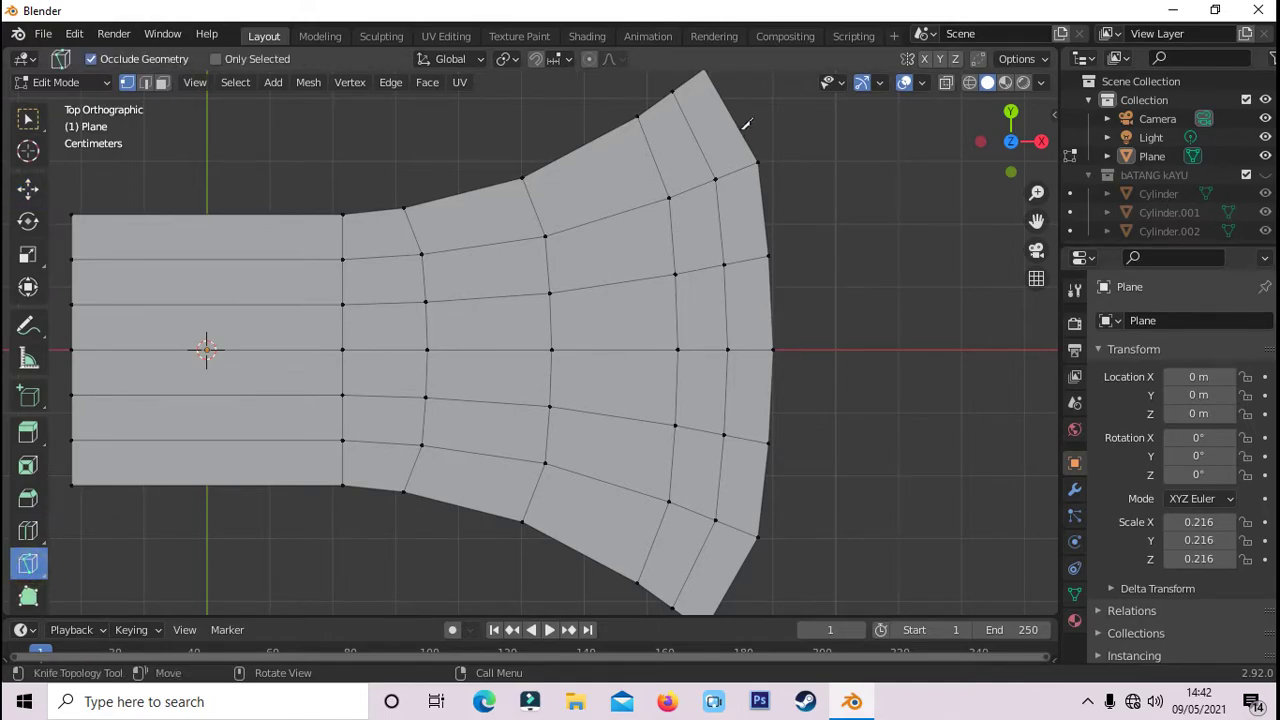
pyautogui.scroll(-1, 745, 122)
pyautogui.moveTo(674, 117); pyautogui.dragTo(728, 270)
pyautogui.press('Return')
pyautogui.moveTo(733, 349); pyautogui.dragTo(720, 505)
pyautogui.press('Return')
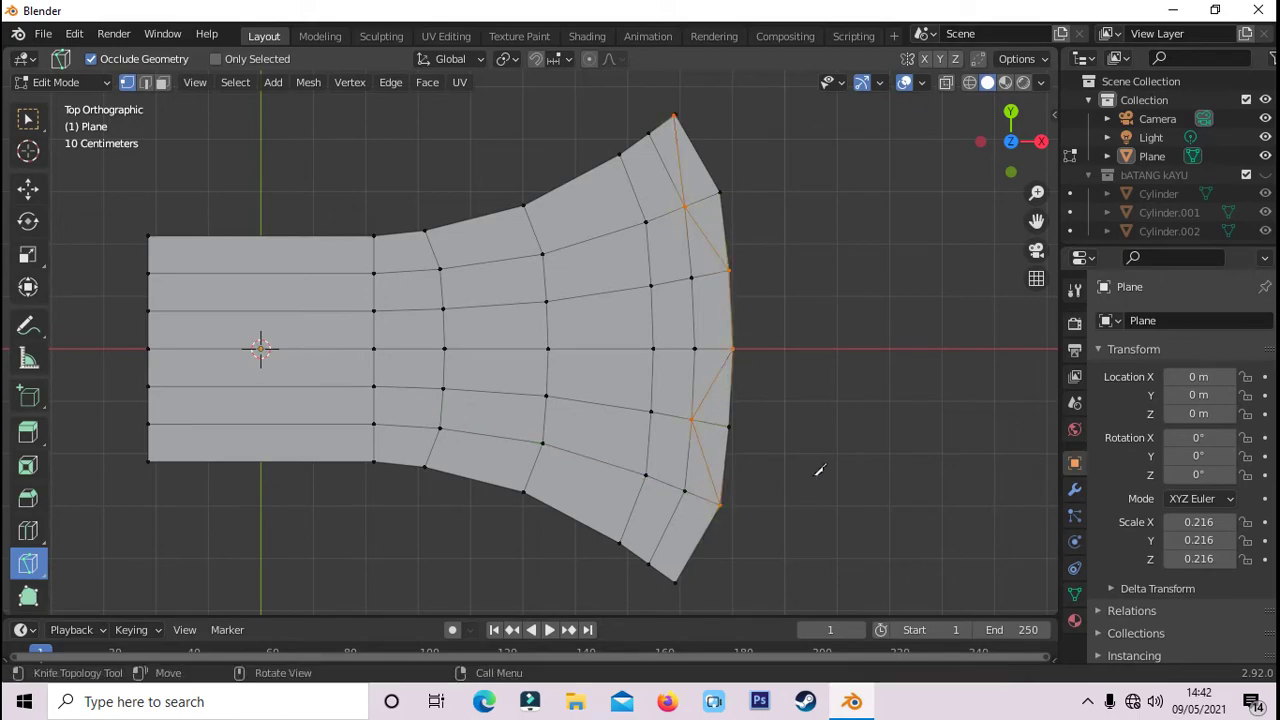
# - Move the upper and lower tip corner vertices inward to form small notches
pyautogui.press('w')
pyautogui.click(717, 193)
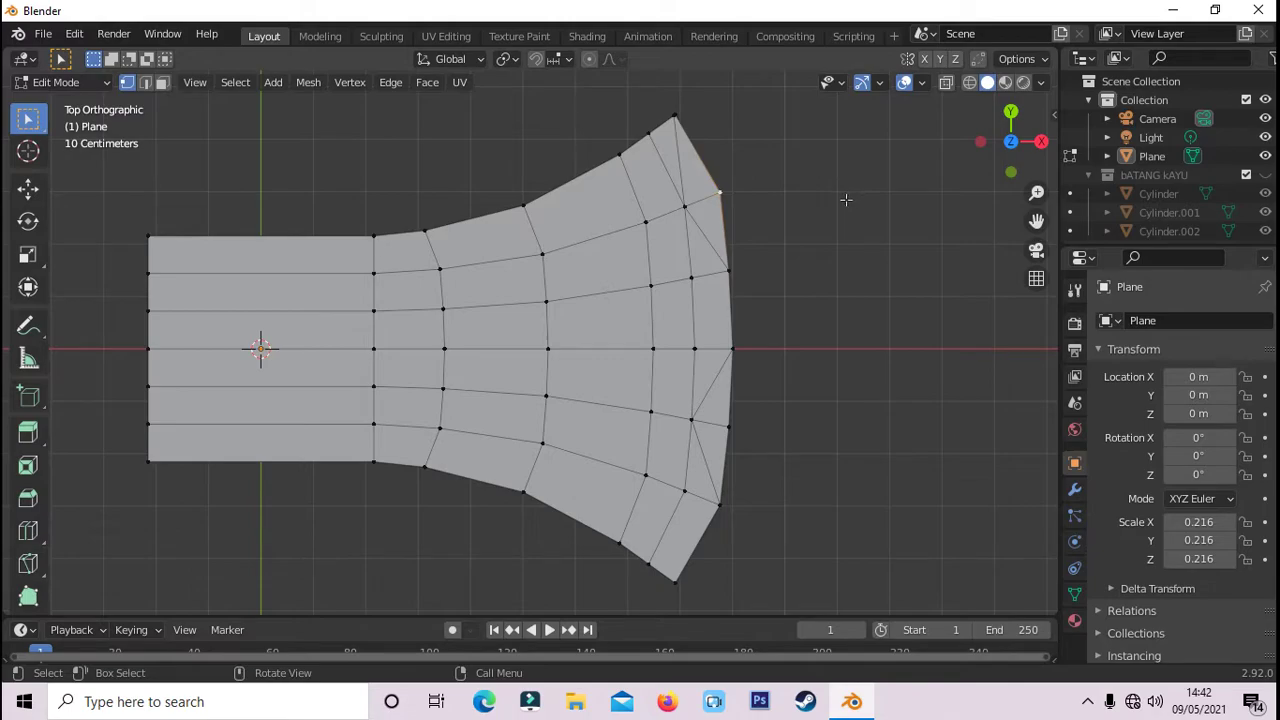
pyautogui.scroll(1, 846, 209)
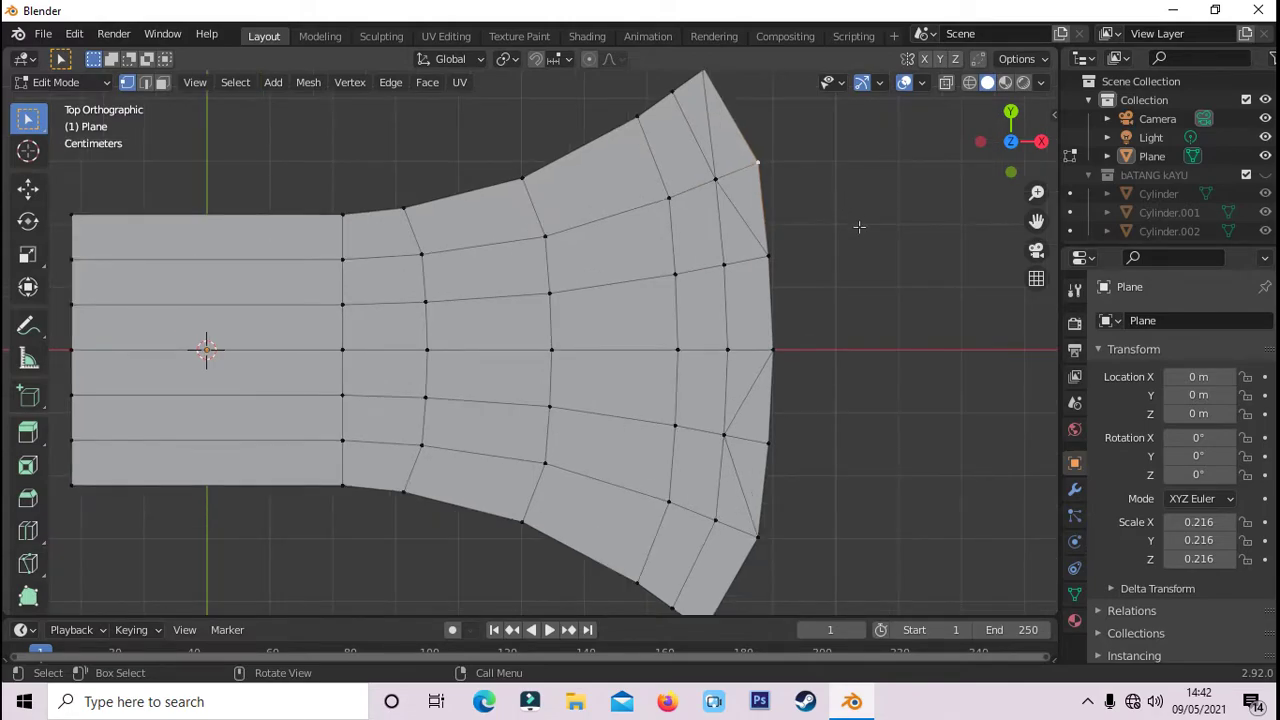
pyautogui.press('g')
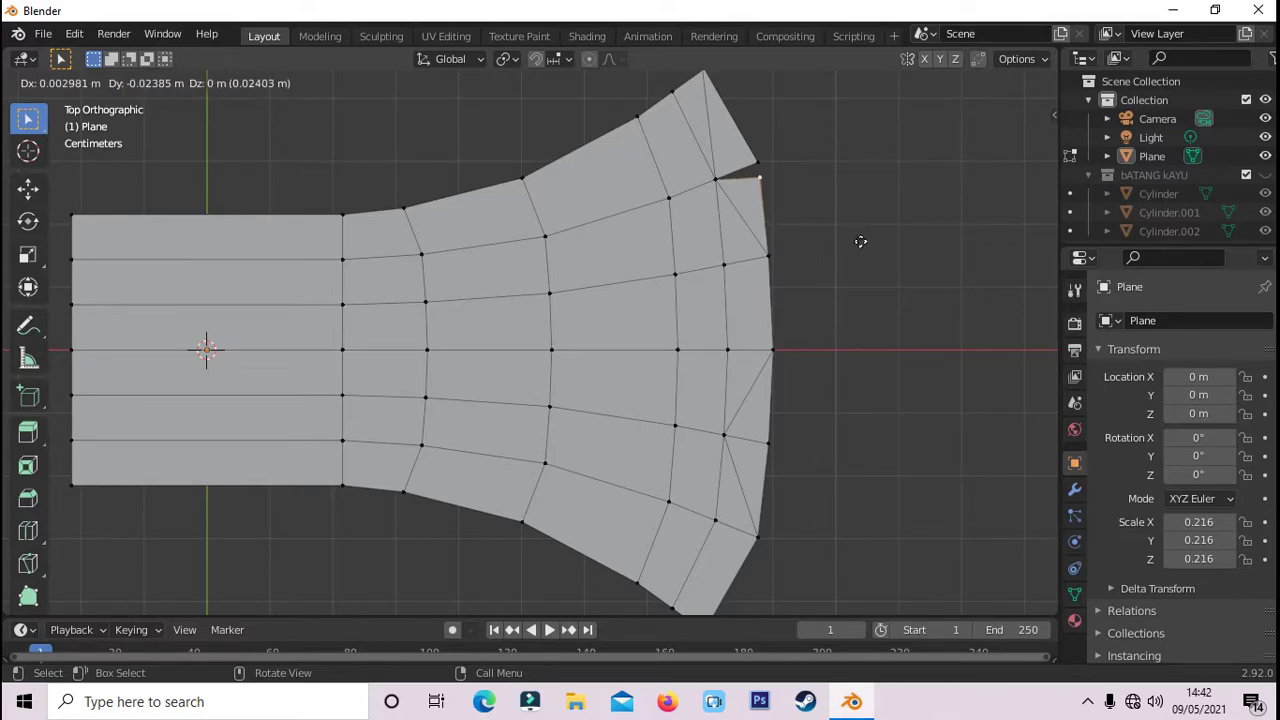
pyautogui.click(860, 240)
pyautogui.click(768, 444)
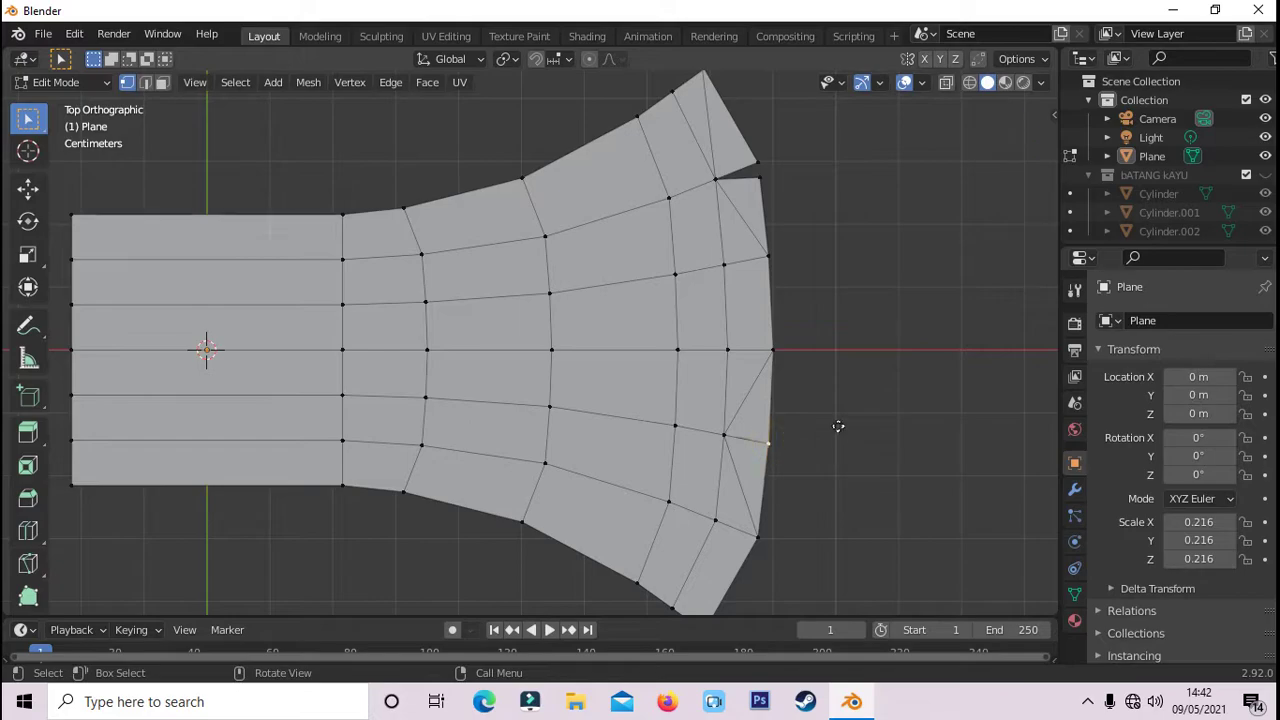
pyautogui.press('g')
pyautogui.click(838, 409)
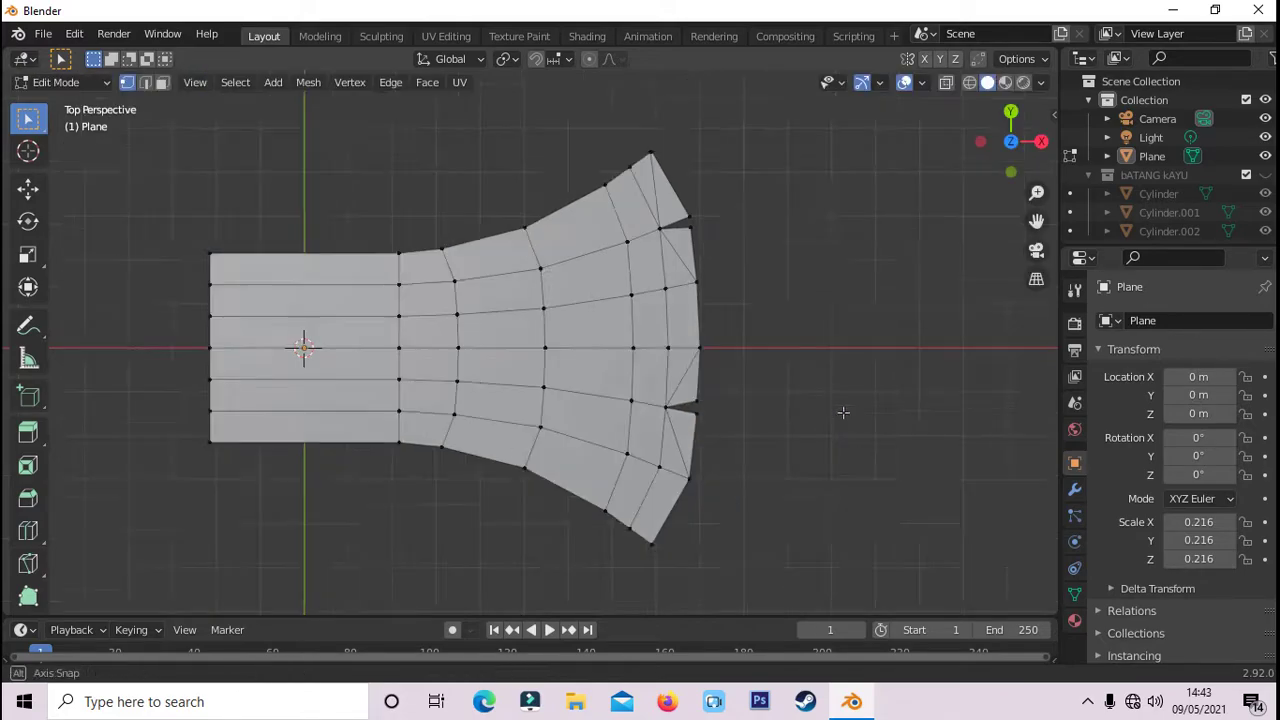
pyautogui.moveTo(843, 414); pyautogui.dragTo(866, 384, button='middle')
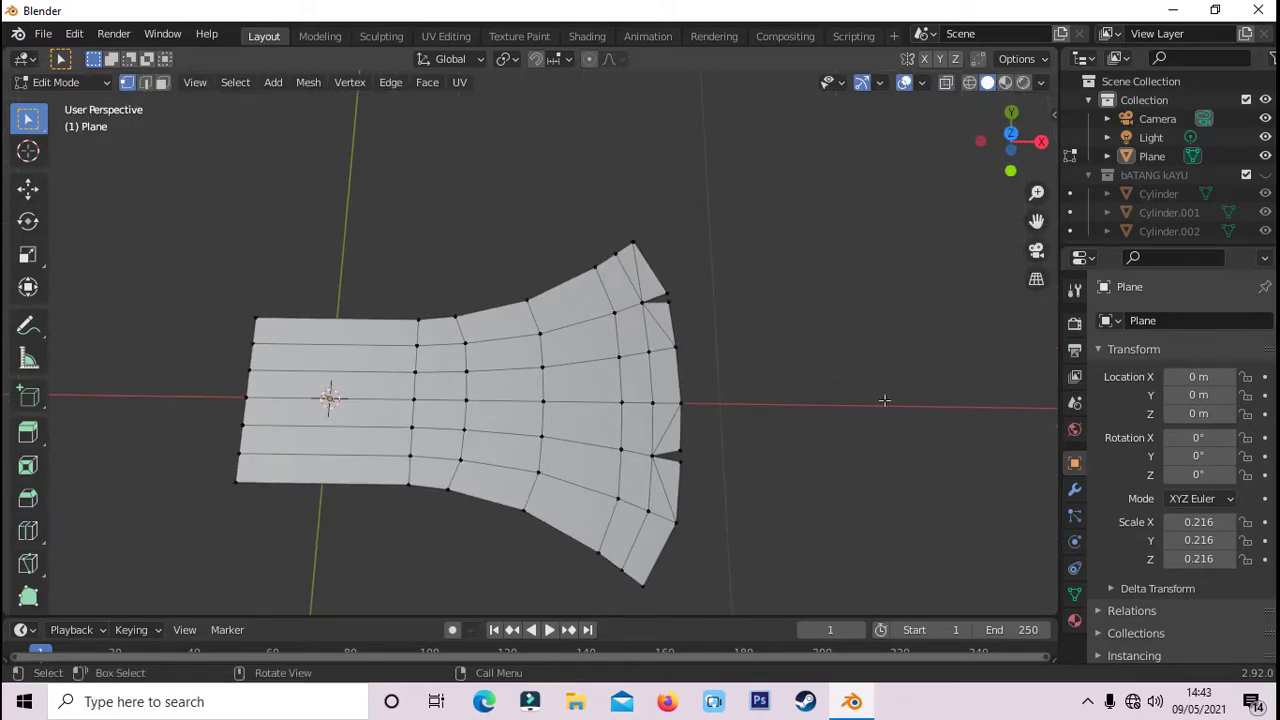
# - In front view, select the whole flat blade and extrude it about 0.047 m thick
pyautogui.press('KP_1')
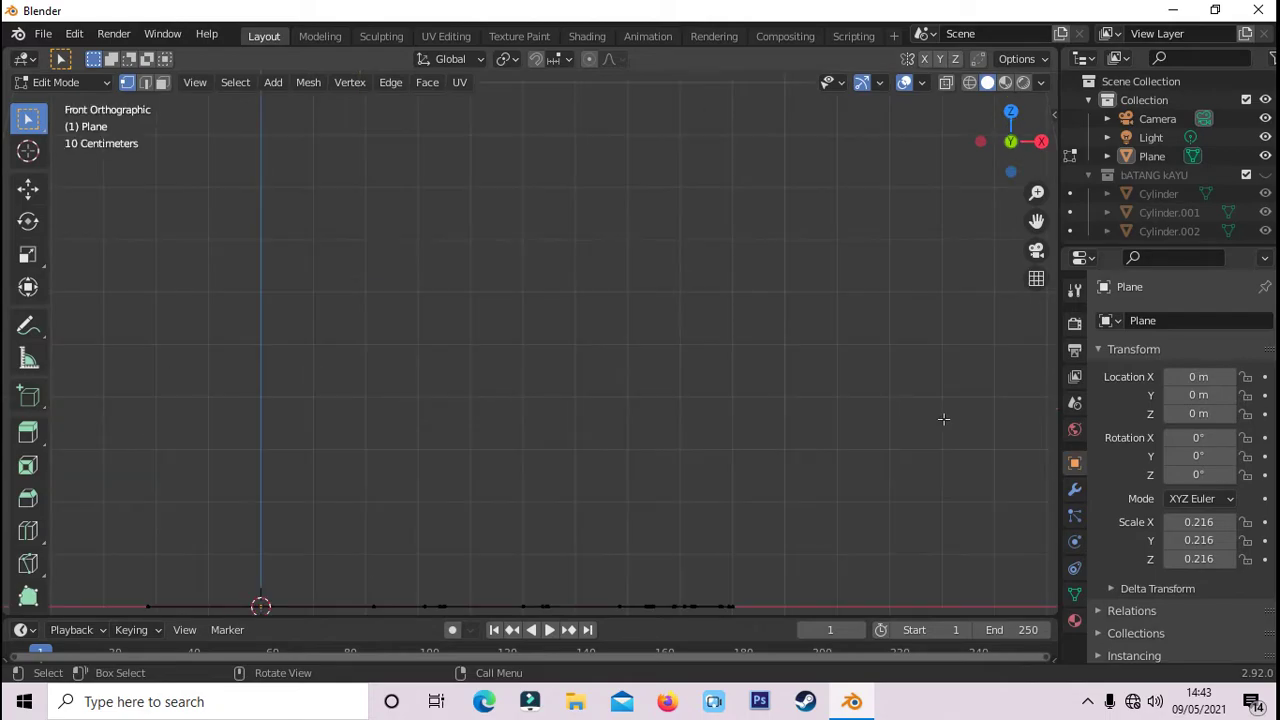
pyautogui.moveTo(1038, 220); pyautogui.dragTo(1063, 117)
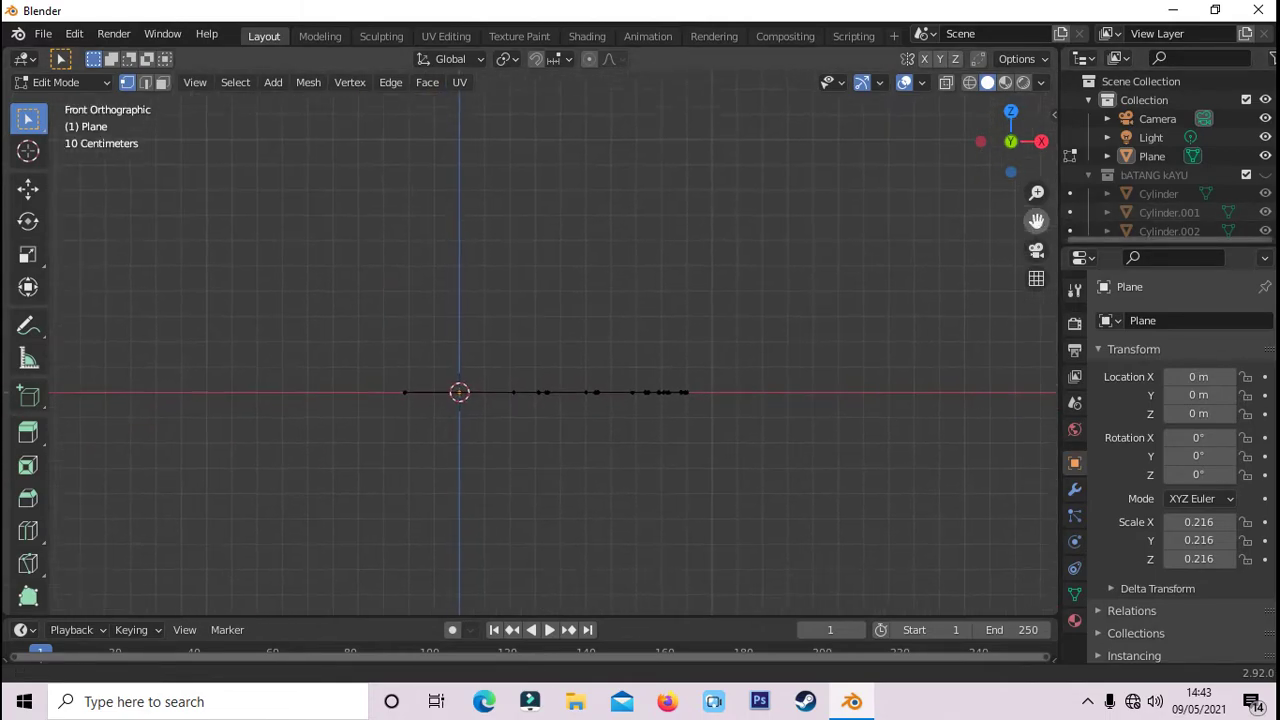
pyautogui.scroll(4, 768, 328)
pyautogui.moveTo(244, 368)
pyautogui.mouseDown()
pyautogui.moveTo(771, 423)
pyautogui.moveTo(879, 478)
pyautogui.mouseUp()
pyautogui.press('a')
pyautogui.scroll(1, 784, 502)
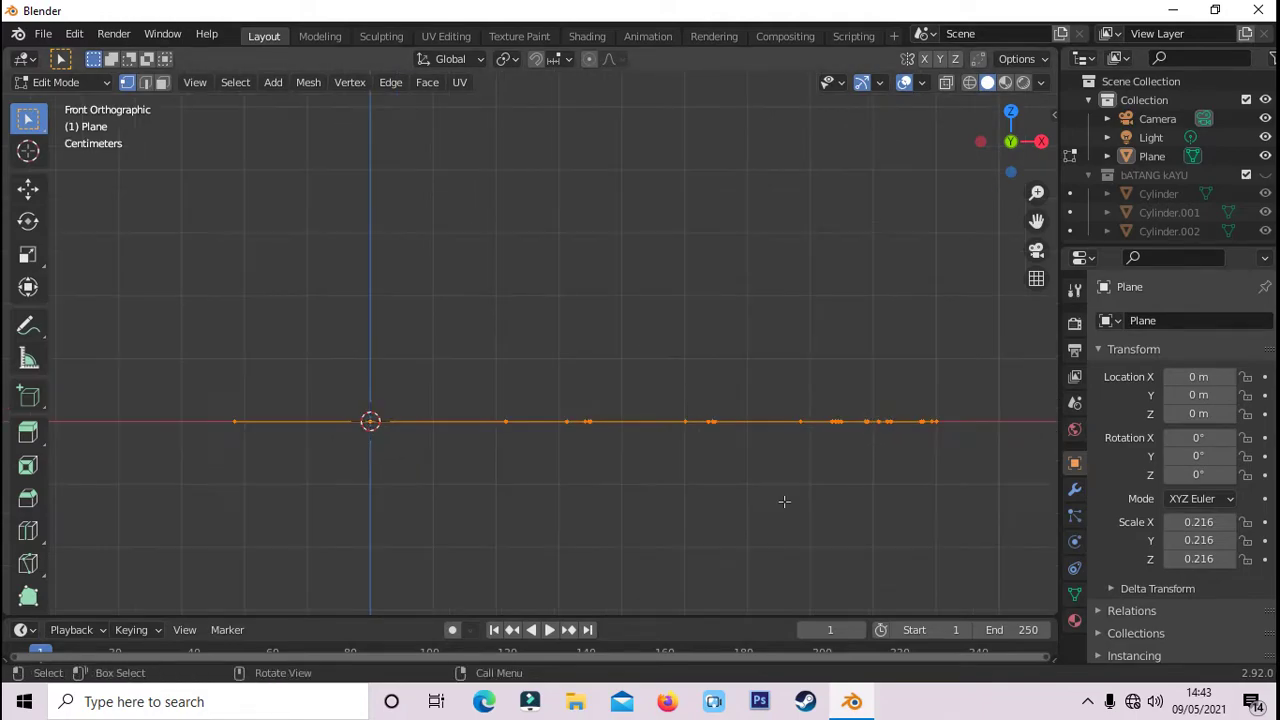
pyautogui.scroll(1, 784, 506)
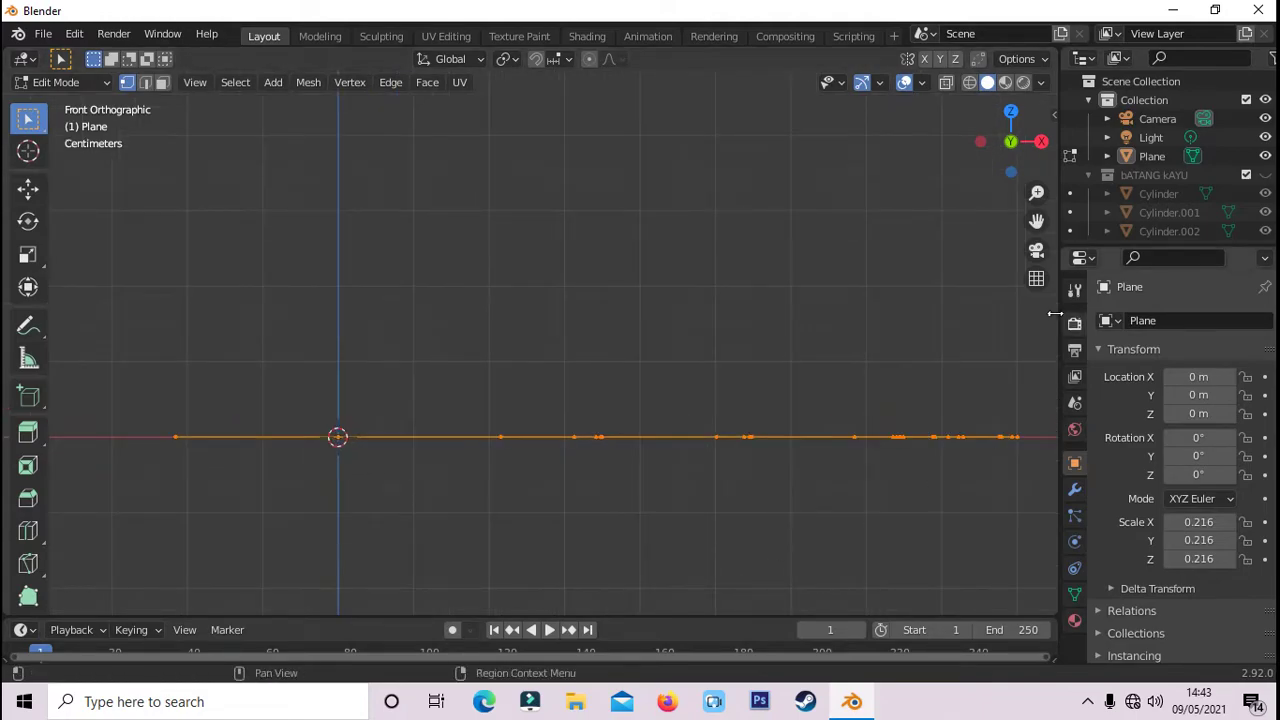
pyautogui.press('e')
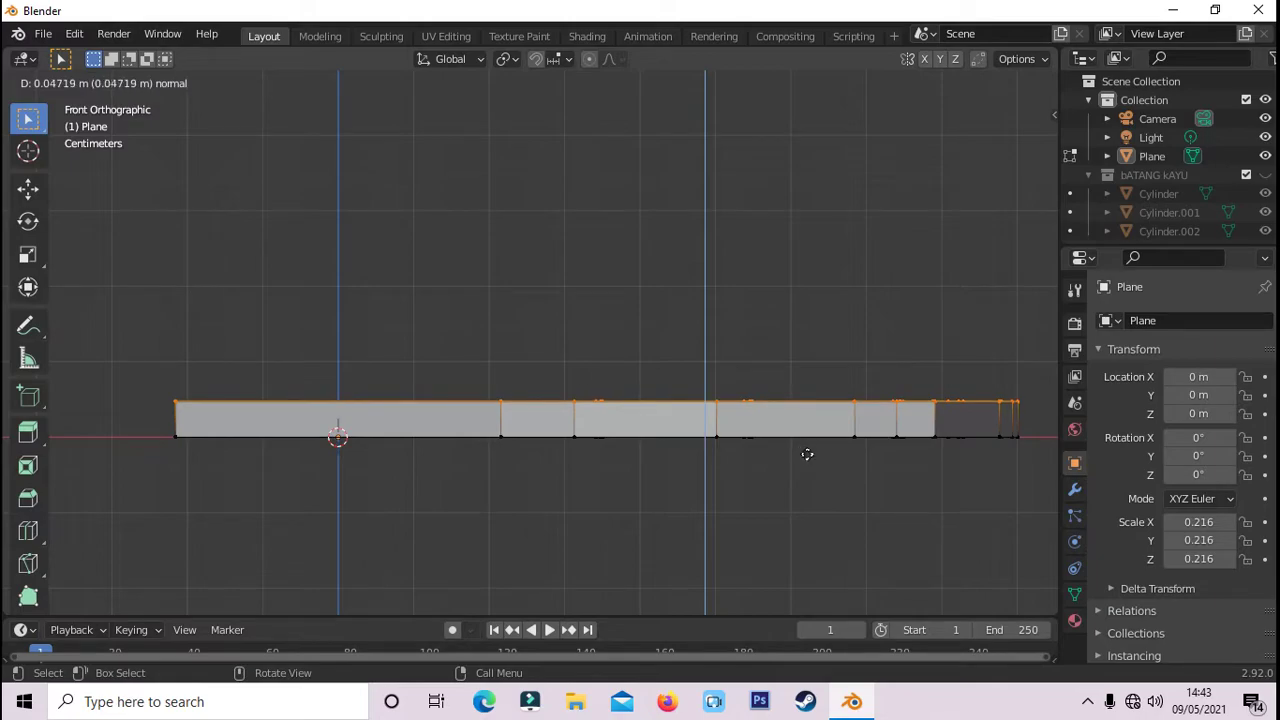
pyautogui.click(807, 454)
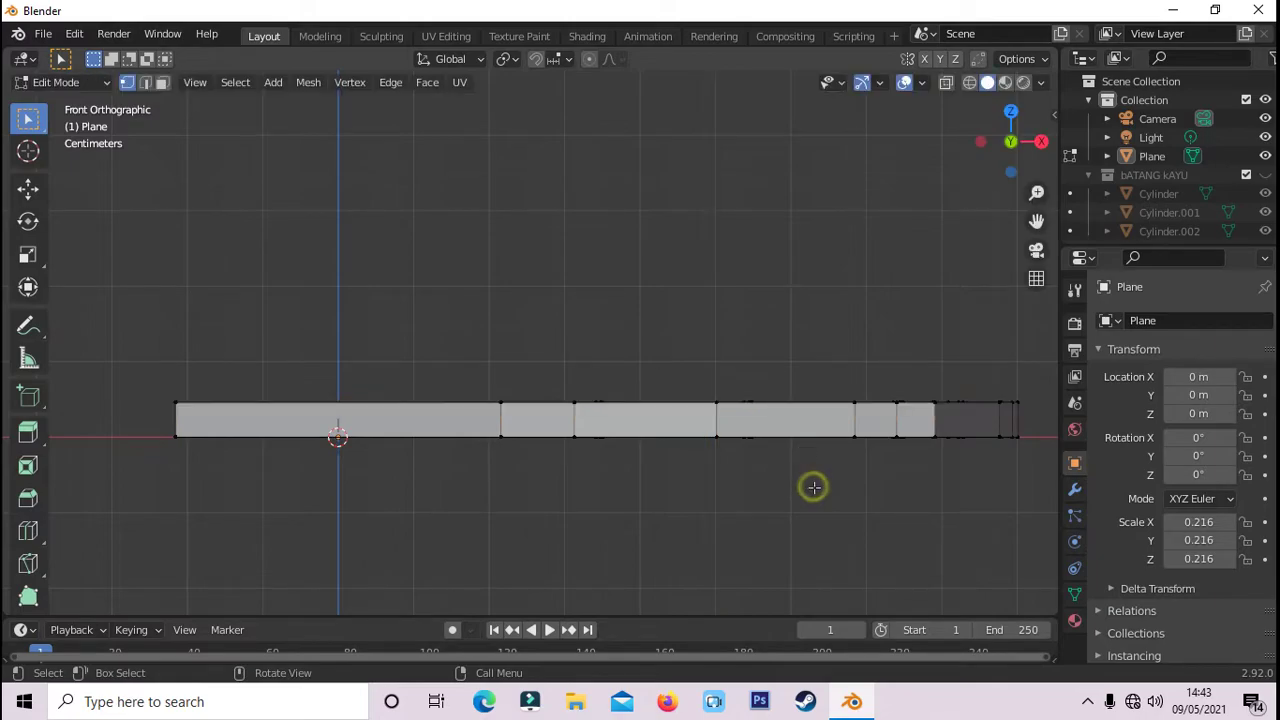
pyautogui.moveTo(811, 486); pyautogui.dragTo(616, 490, button='middle')
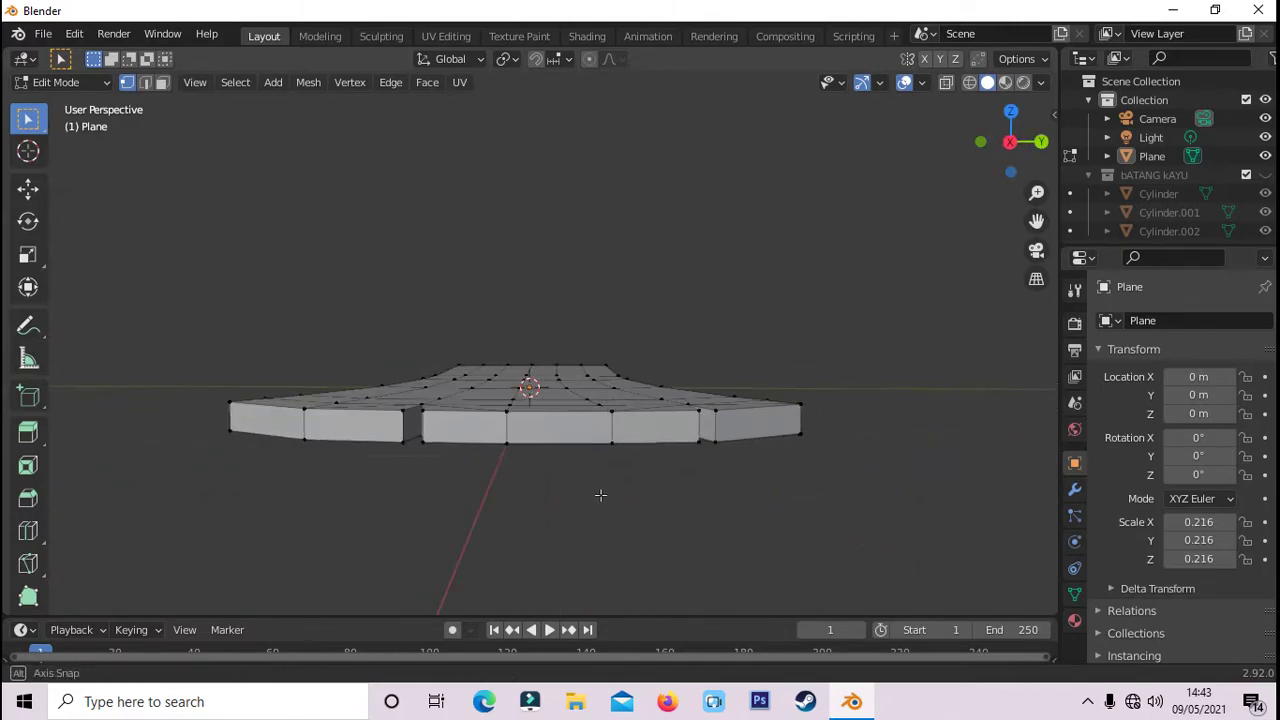
pyautogui.moveTo(616, 490); pyautogui.dragTo(589, 503, button='middle')
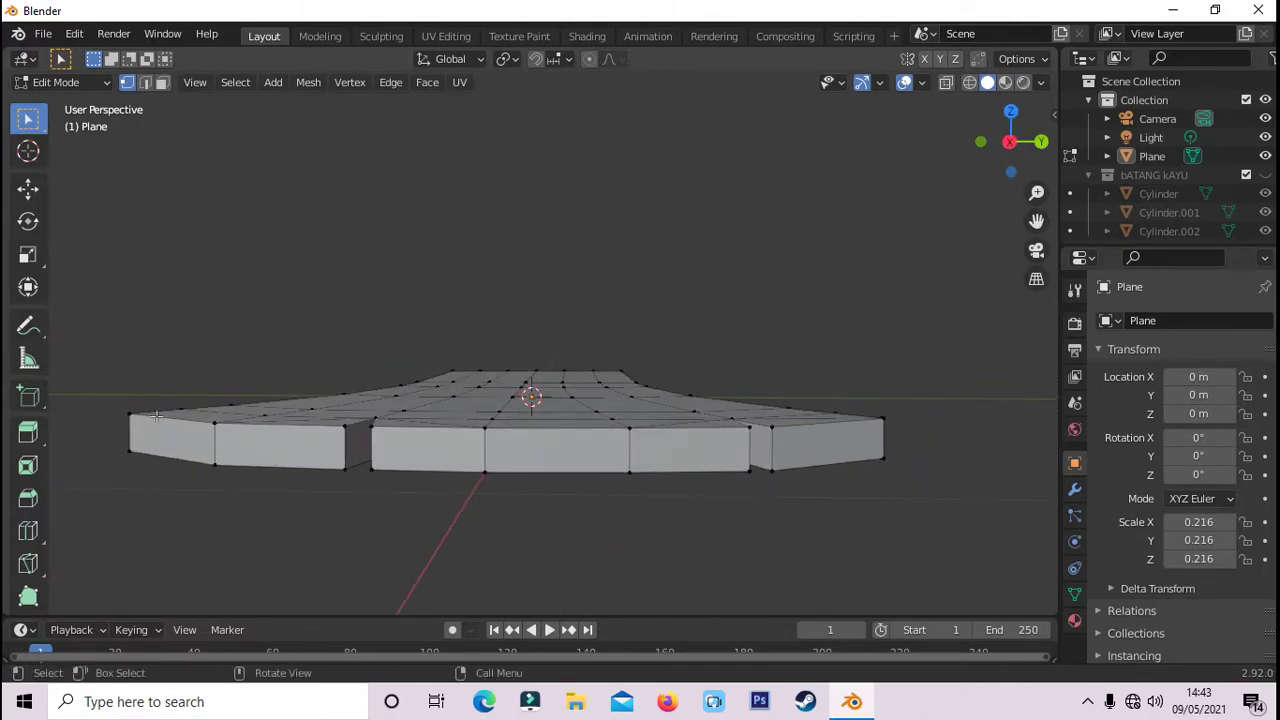
# - In face select mode, select the six side faces along the slab's flared end
pyautogui.press('3')
pyautogui.click(174, 449)
pyautogui.keyDown('shift'); pyautogui.click(306, 451); pyautogui.keyUp('shift')
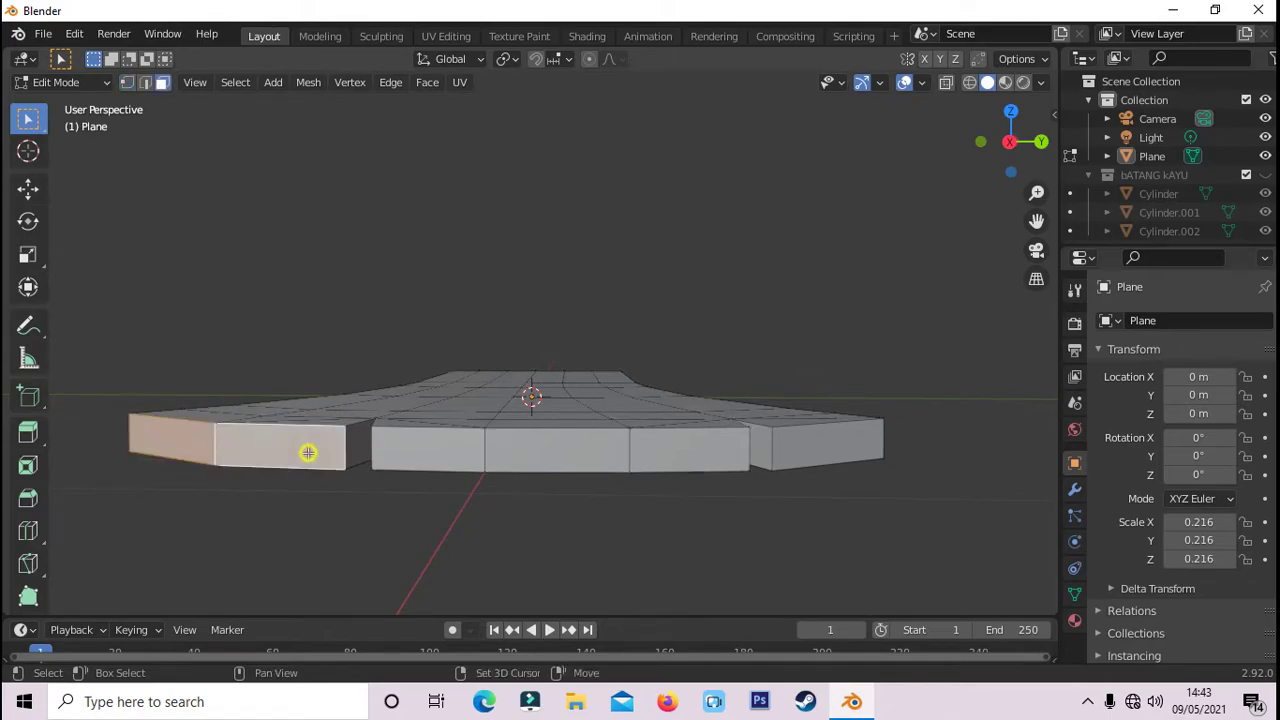
pyautogui.keyDown('shift'); pyautogui.click(400, 453); pyautogui.keyUp('shift')
pyautogui.keyDown('shift'); pyautogui.click(535, 461); pyautogui.keyUp('shift')
pyautogui.keyDown('shift'); pyautogui.click(651, 464); pyautogui.keyUp('shift')
pyautogui.keyDown('shift'); pyautogui.click(763, 458); pyautogui.keyUp('shift')
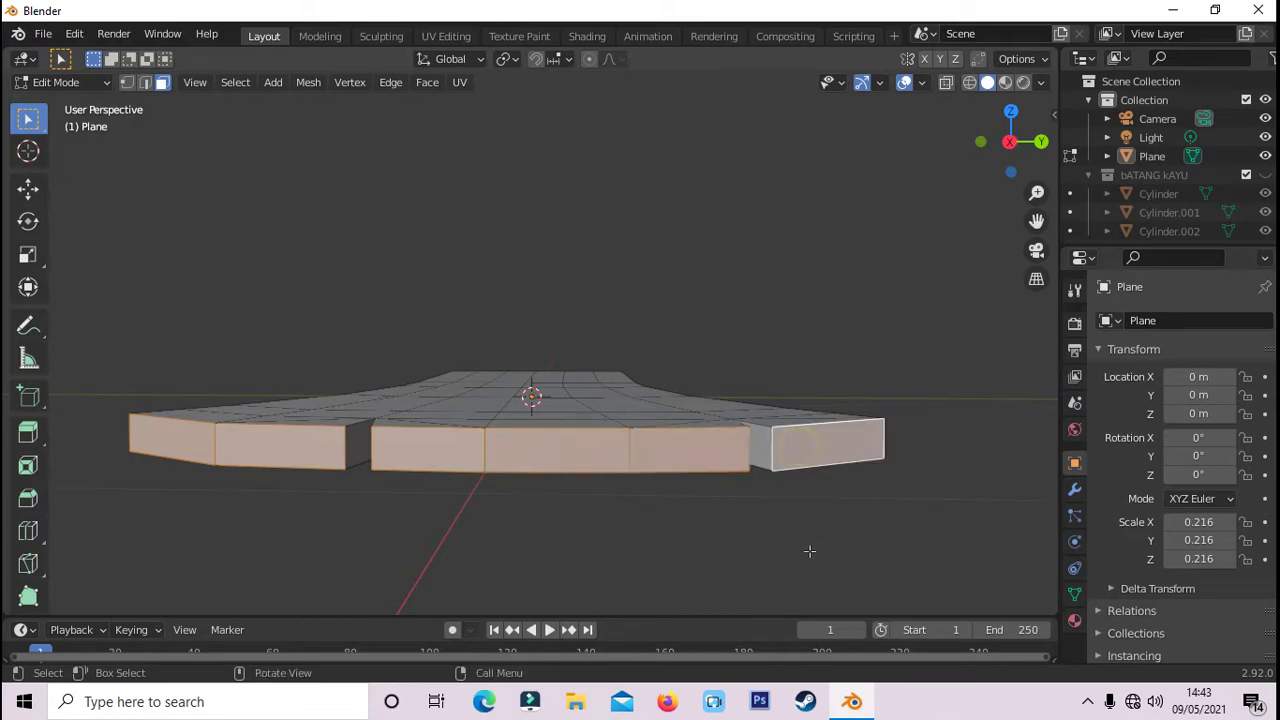
pyautogui.moveTo(808, 551); pyautogui.dragTo(766, 544, button='middle')
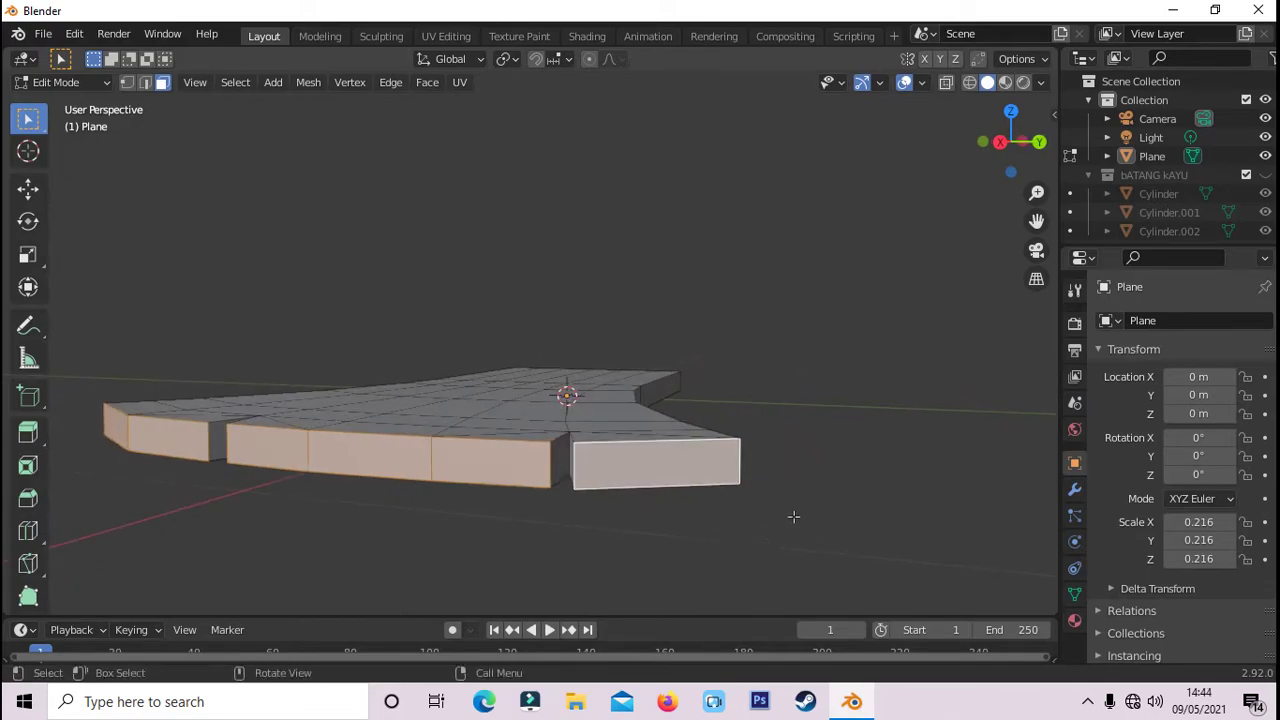
# - Scale the selected side faces along Z to about 0.014 so the edge tapers thin
pyautogui.press('s')
pyautogui.press('z')
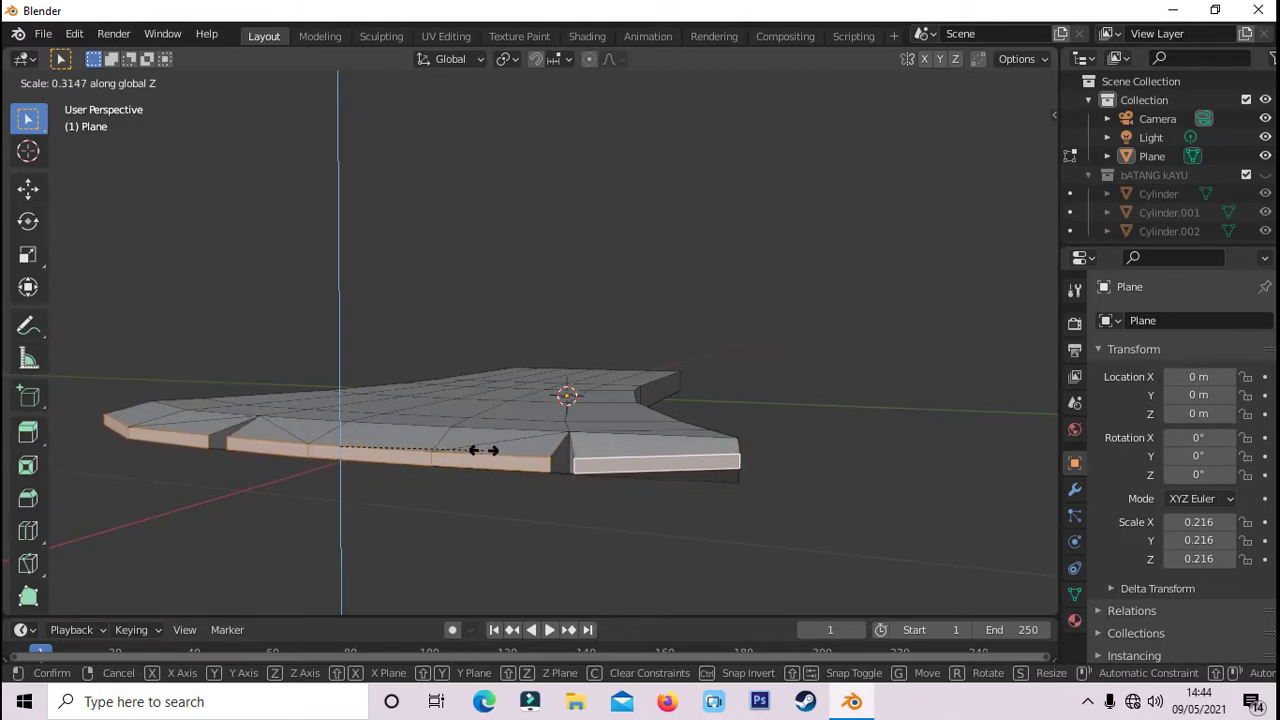
pyautogui.click(347, 447)
pyautogui.click(473, 541)
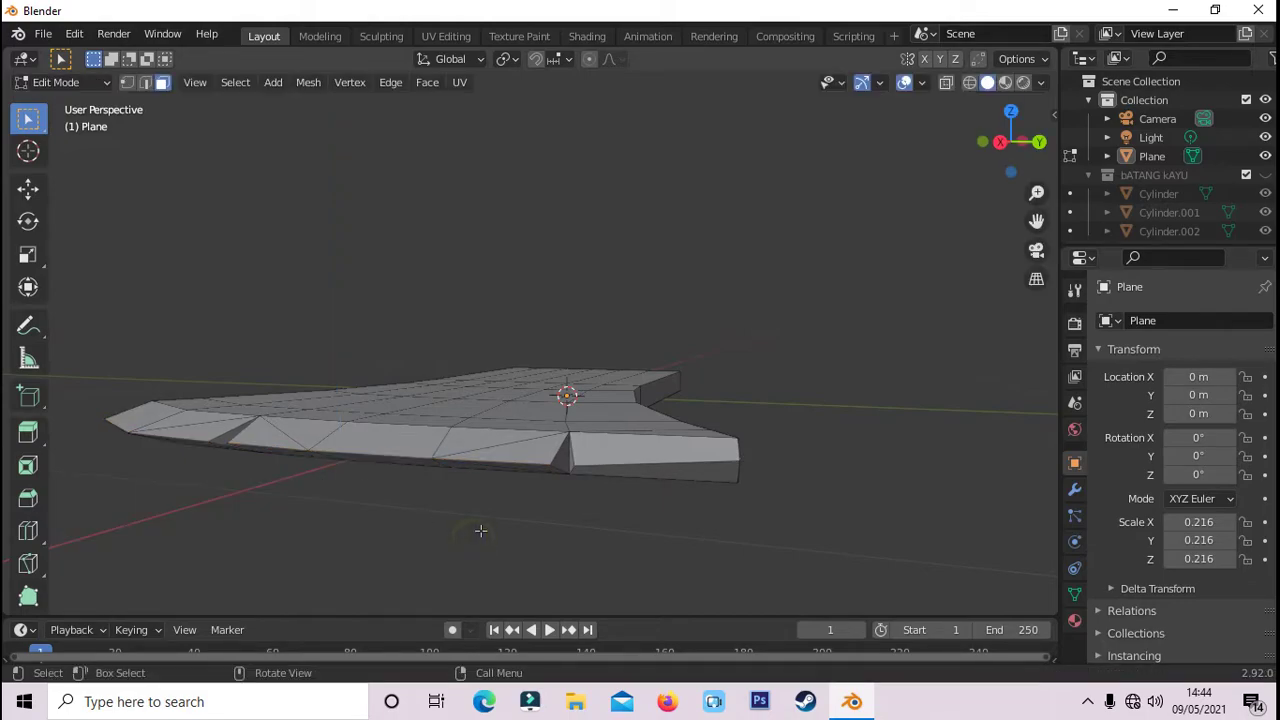
pyautogui.moveTo(480, 528)
pyautogui.mouseDown(button='middle')
pyautogui.moveTo(650, 514)
pyautogui.moveTo(700, 540)
pyautogui.moveTo(643, 580)
pyautogui.moveTo(676, 588)
pyautogui.mouseUp(button='middle')
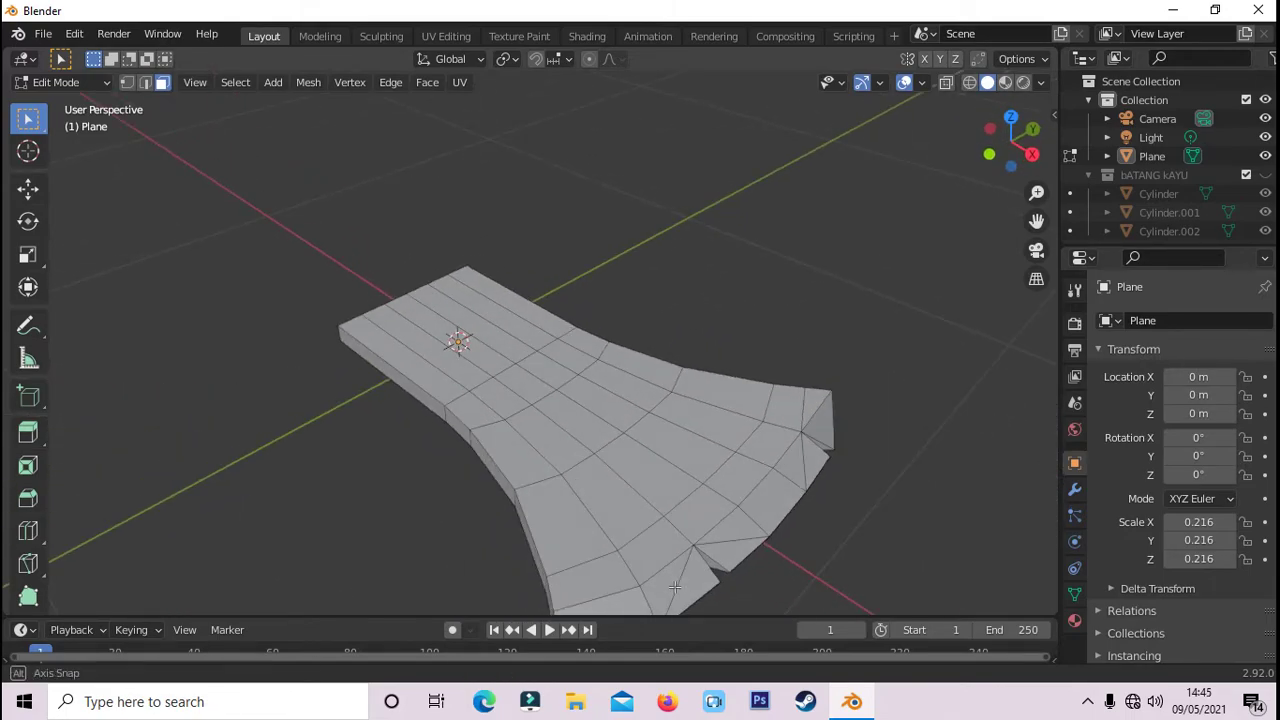
# - In edge select mode, try selecting side edges and a lower loop, then clear them
pyautogui.moveTo(805, 561)
pyautogui.mouseDown(button='middle')
pyautogui.moveTo(777, 551)
pyautogui.moveTo(749, 500)
pyautogui.moveTo(762, 498)
pyautogui.moveTo(604, 530)
pyautogui.mouseUp(button='middle')
pyautogui.scroll(1, 762, 498)
pyautogui.press('2')
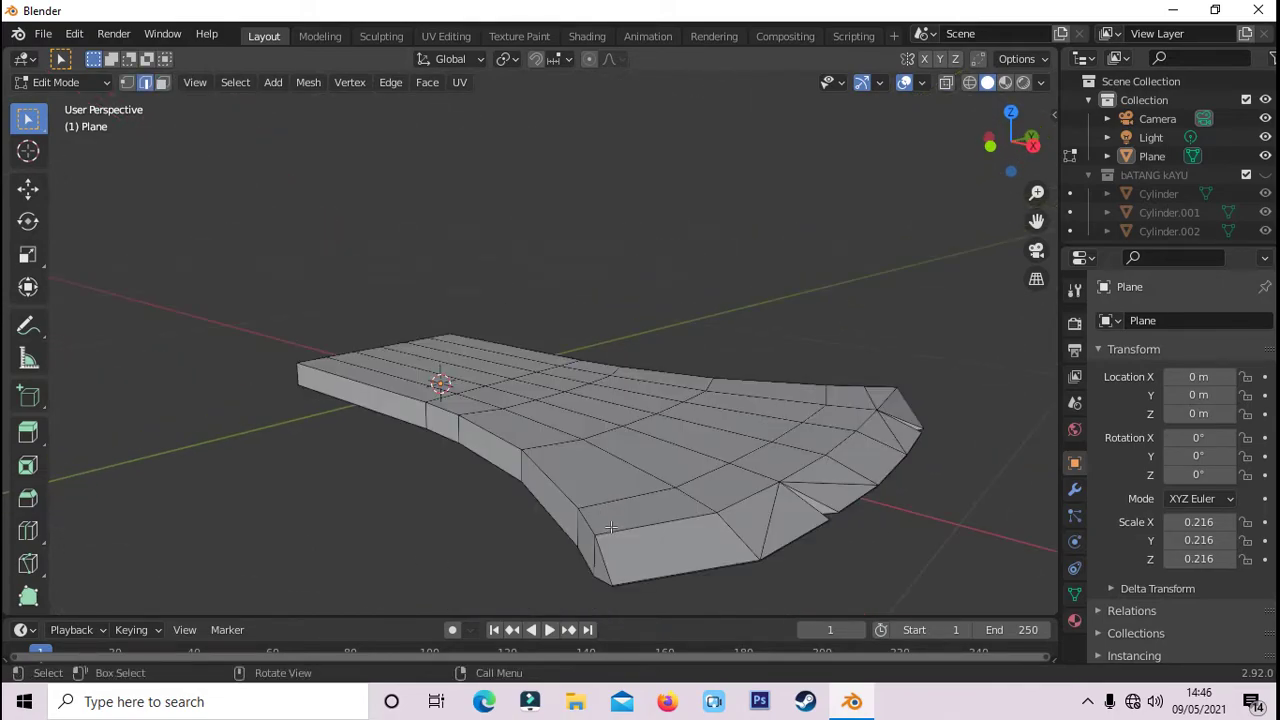
pyautogui.click(615, 532)
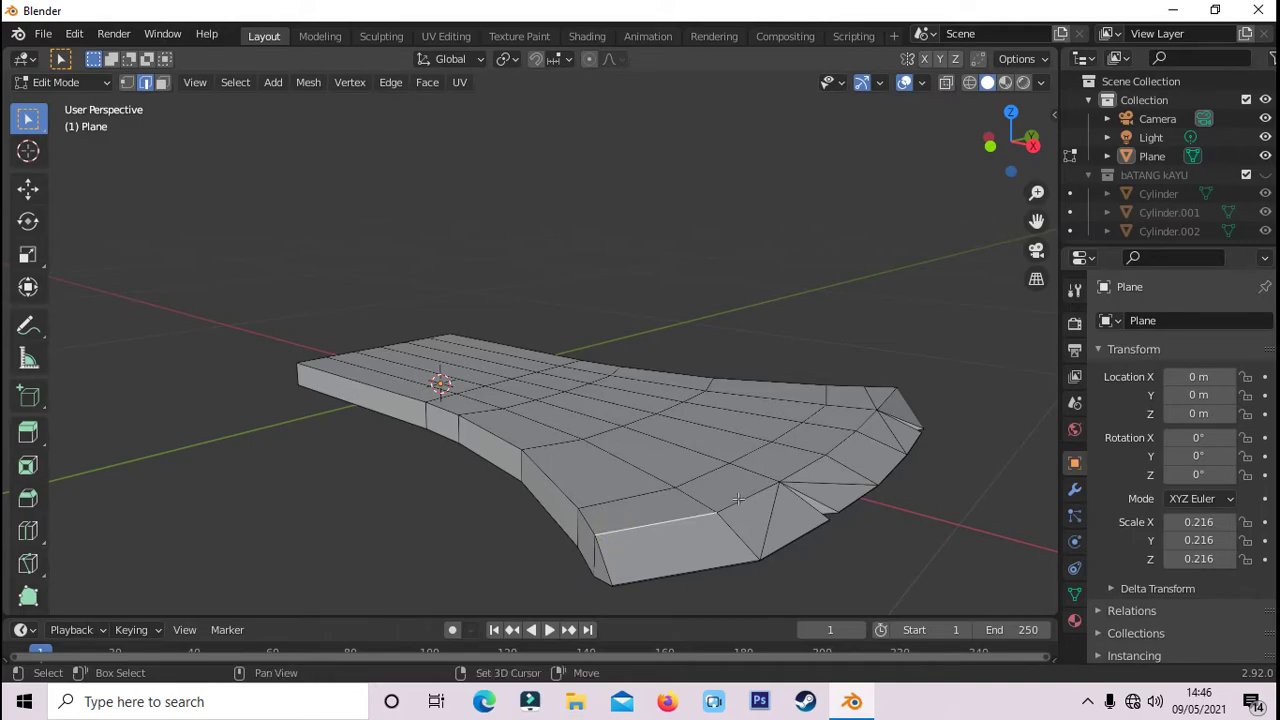
pyautogui.click(677, 600)
pyautogui.click(469, 572)
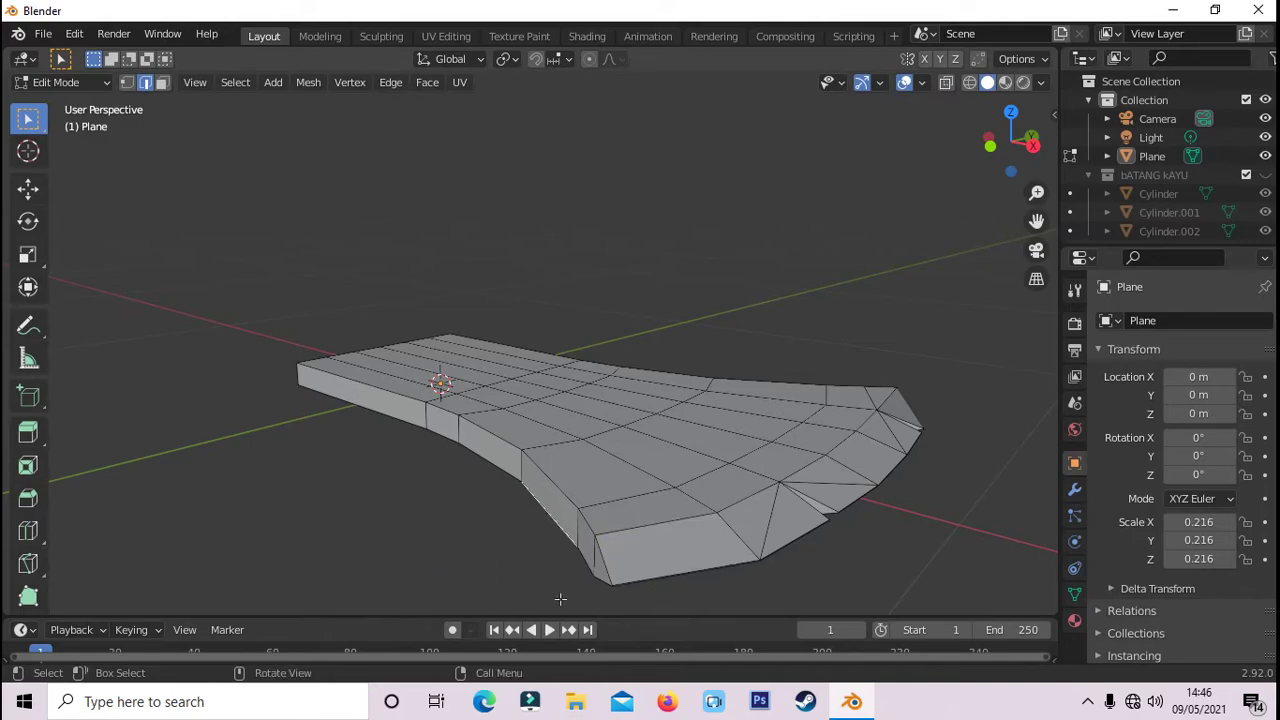
pyautogui.keyDown('alt'); pyautogui.click(667, 522); pyautogui.keyUp('alt')
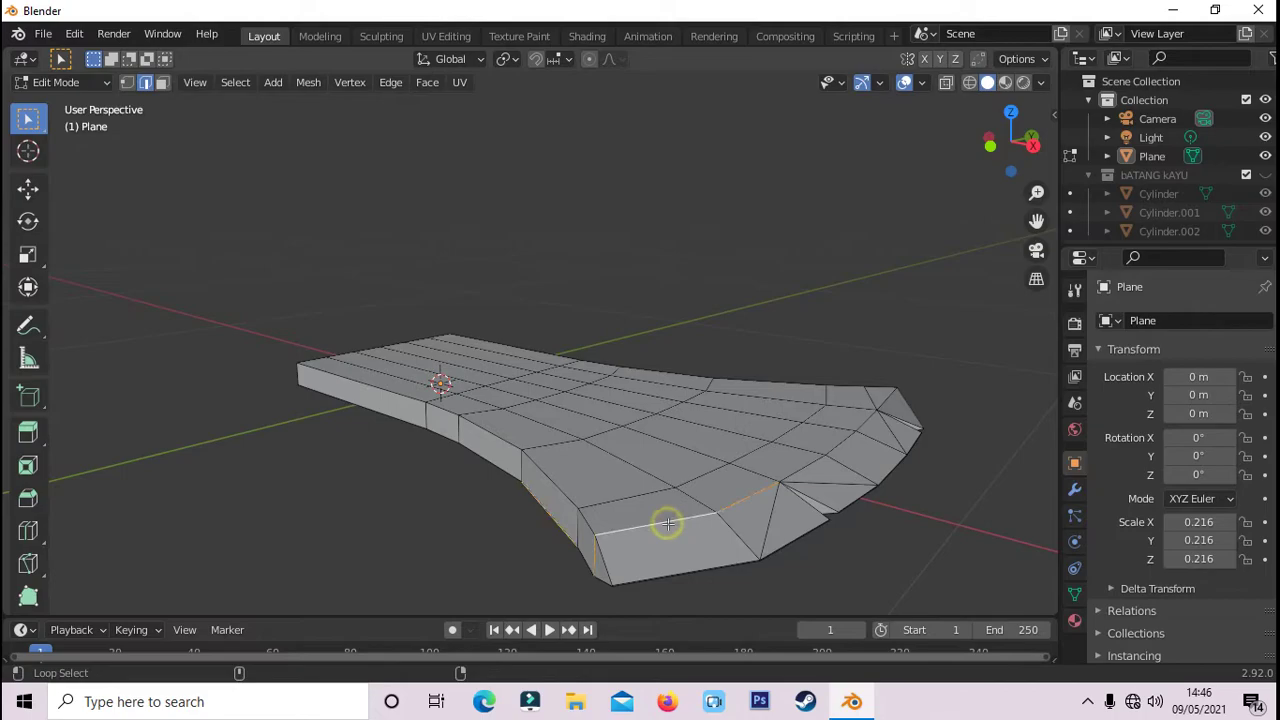
pyautogui.click(484, 562)
# - Select the chain of rim edges from the blade's bottom toward the tip and upper rim
pyautogui.click(611, 531)
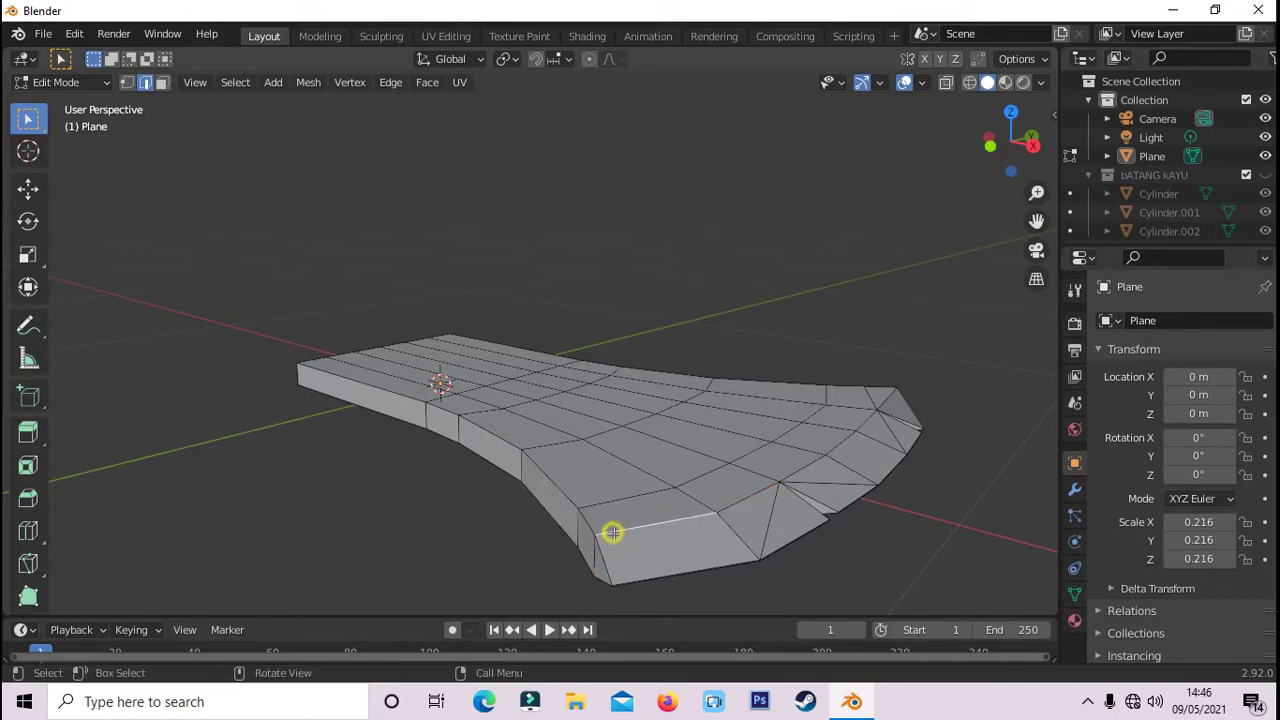
pyautogui.keyDown('alt'); pyautogui.keyDown('shift'); pyautogui.click(745, 496); pyautogui.keyUp('shift'); pyautogui.keyUp('alt')
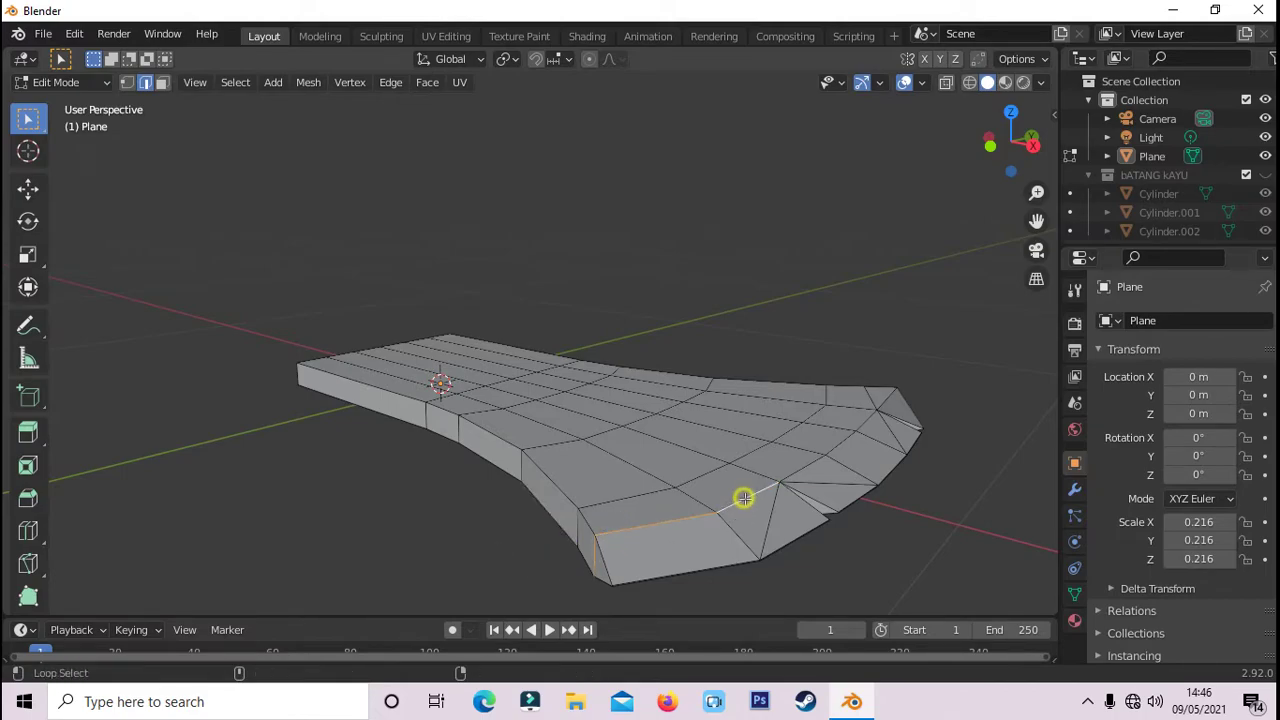
pyautogui.keyDown('alt'); pyautogui.keyDown('shift'); pyautogui.click(801, 467); pyautogui.keyUp('shift'); pyautogui.keyUp('alt')
pyautogui.keyDown('alt'); pyautogui.keyDown('shift'); pyautogui.click(895, 398); pyautogui.keyUp('shift'); pyautogui.keyUp('alt')
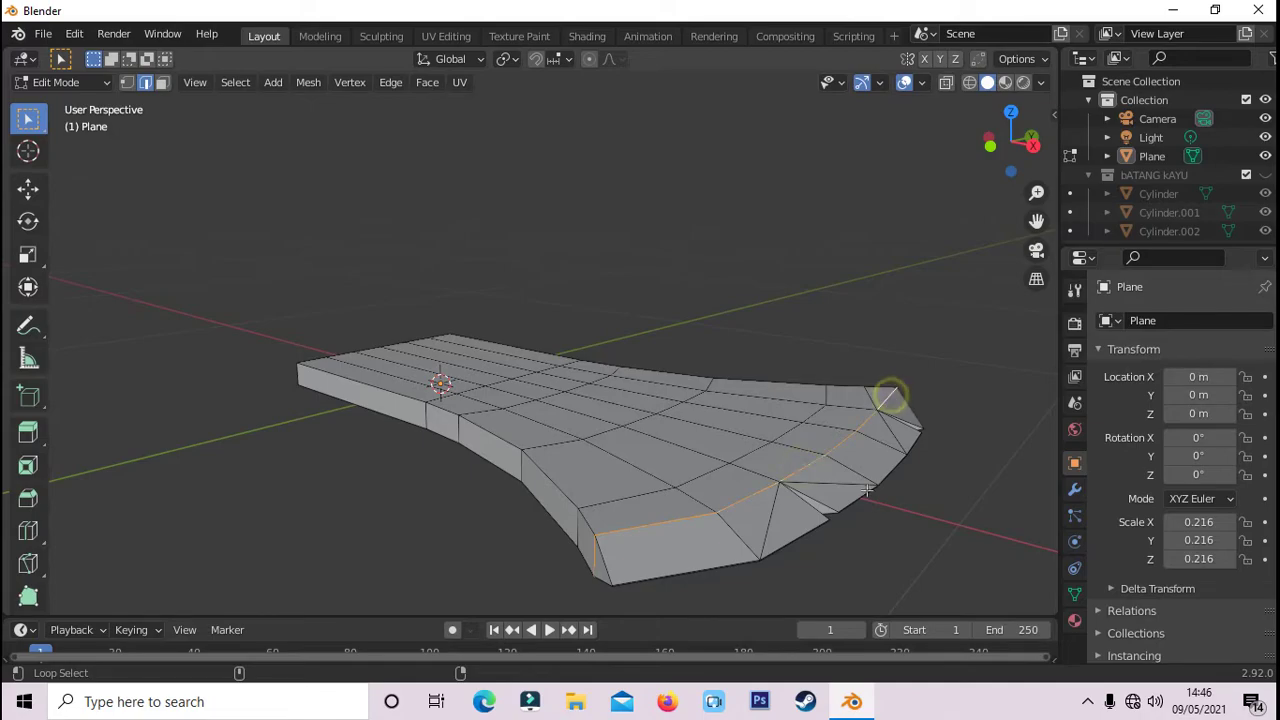
pyautogui.moveTo(823, 547)
pyautogui.mouseDown(button='middle')
pyautogui.moveTo(766, 517)
pyautogui.moveTo(606, 494)
pyautogui.moveTo(641, 456)
pyautogui.moveTo(480, 320)
pyautogui.moveTo(666, 417)
pyautogui.moveTo(635, 485)
pyautogui.moveTo(630, 457)
pyautogui.moveTo(685, 457)
pyautogui.mouseUp(button='middle')
pyautogui.keyDown('alt'); pyautogui.keyDown('shift'); pyautogui.click(312, 222); pyautogui.keyUp('shift'); pyautogui.keyUp('alt')
# - From the front view, scale the selected rim edges along Z to thin them
pyautogui.press('KP_1')
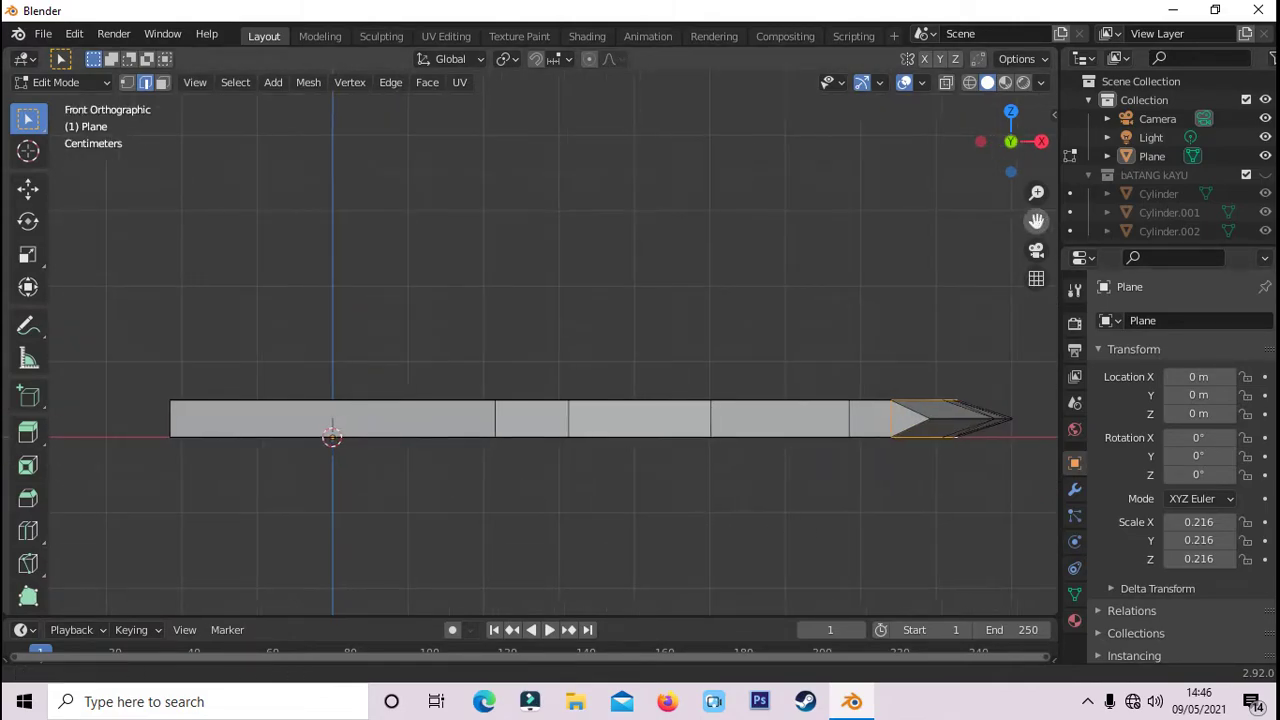
pyautogui.moveTo(1036, 220); pyautogui.dragTo(856, 230)
pyautogui.scroll(2, 912, 345)
pyautogui.moveTo(912, 345); pyautogui.dragTo(889, 205, button='middle')
pyautogui.press('KP_1')
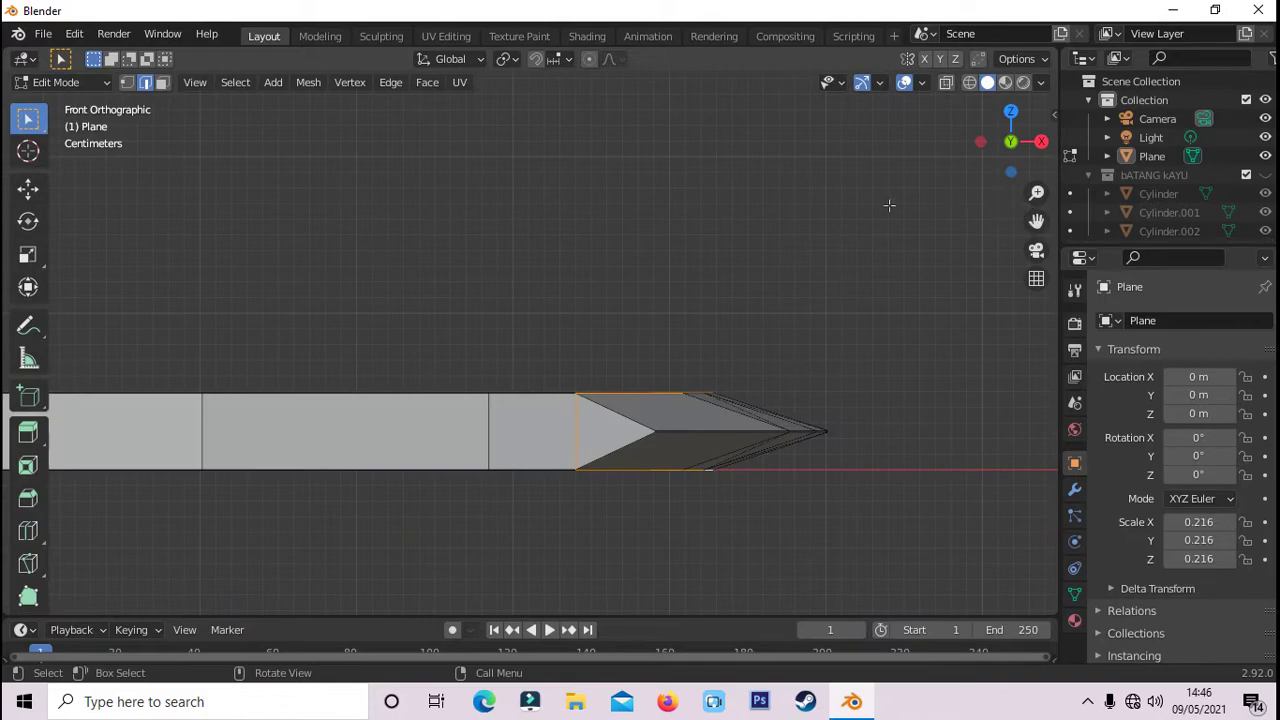
pyautogui.press('s')
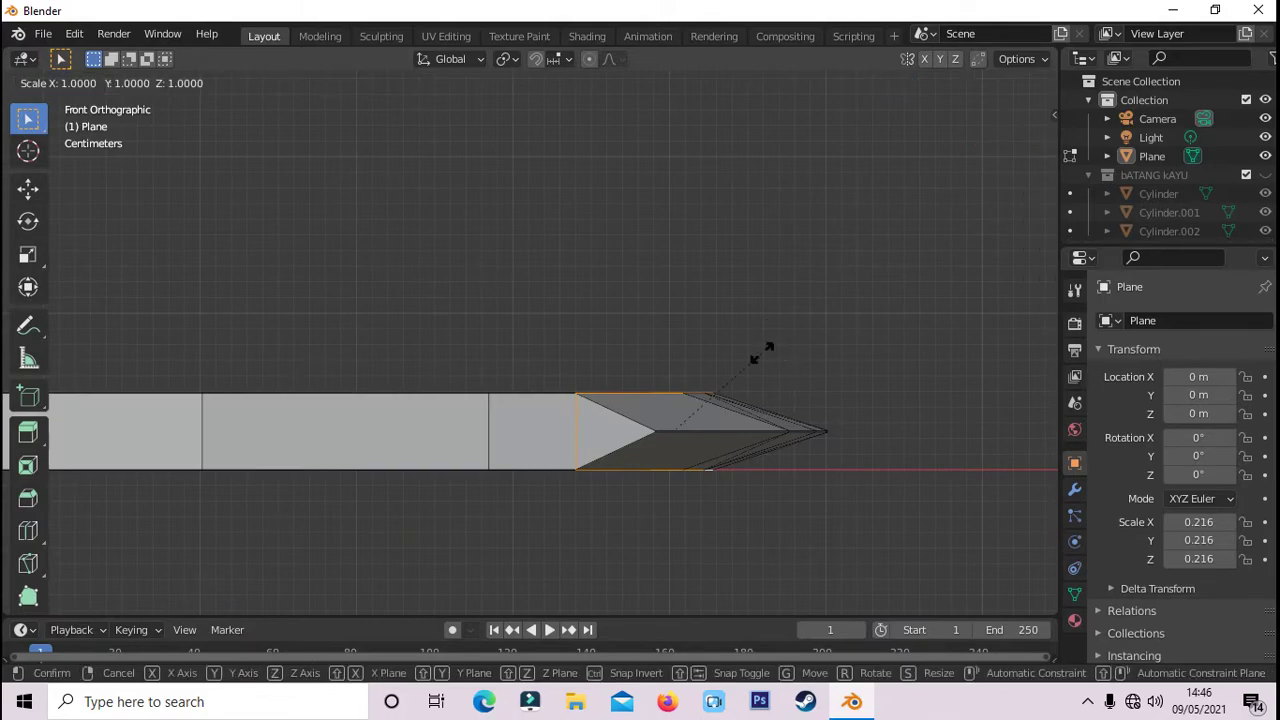
pyautogui.press('z')
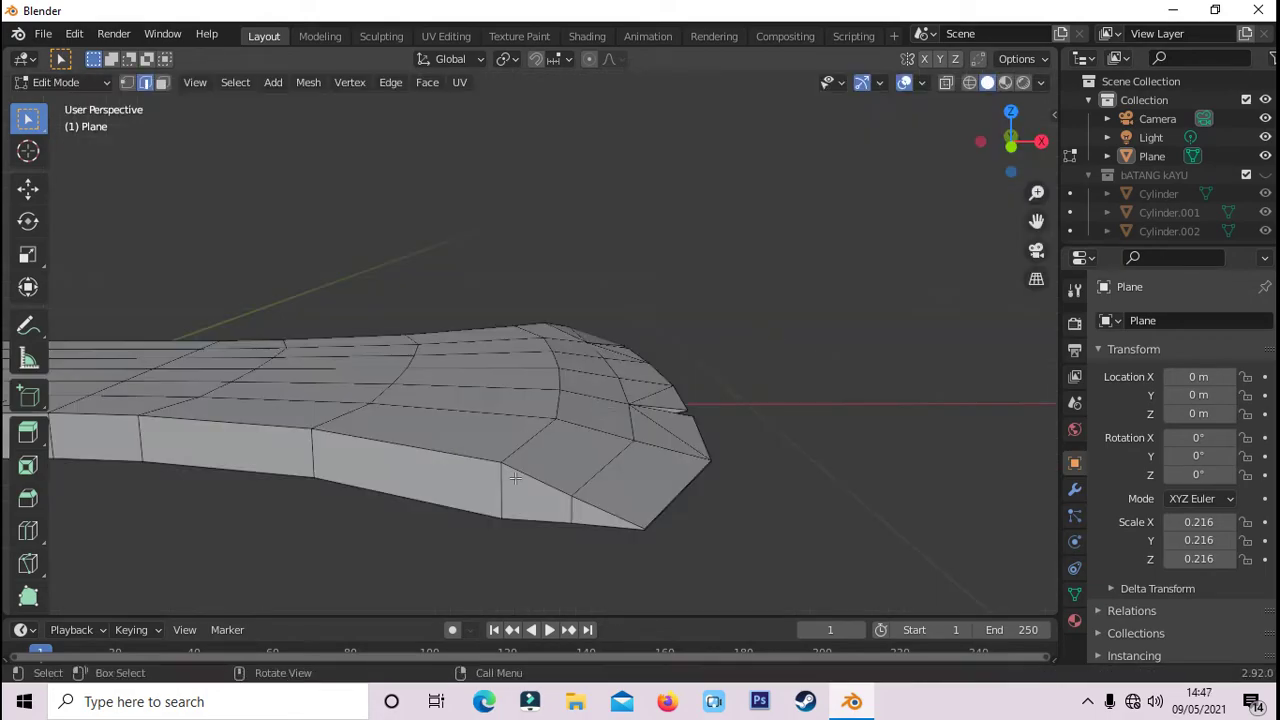
# - Add a loop cut near the blade tip and scale it along Z to taper the tip
pyautogui.hotkey('ctrl', 'r')
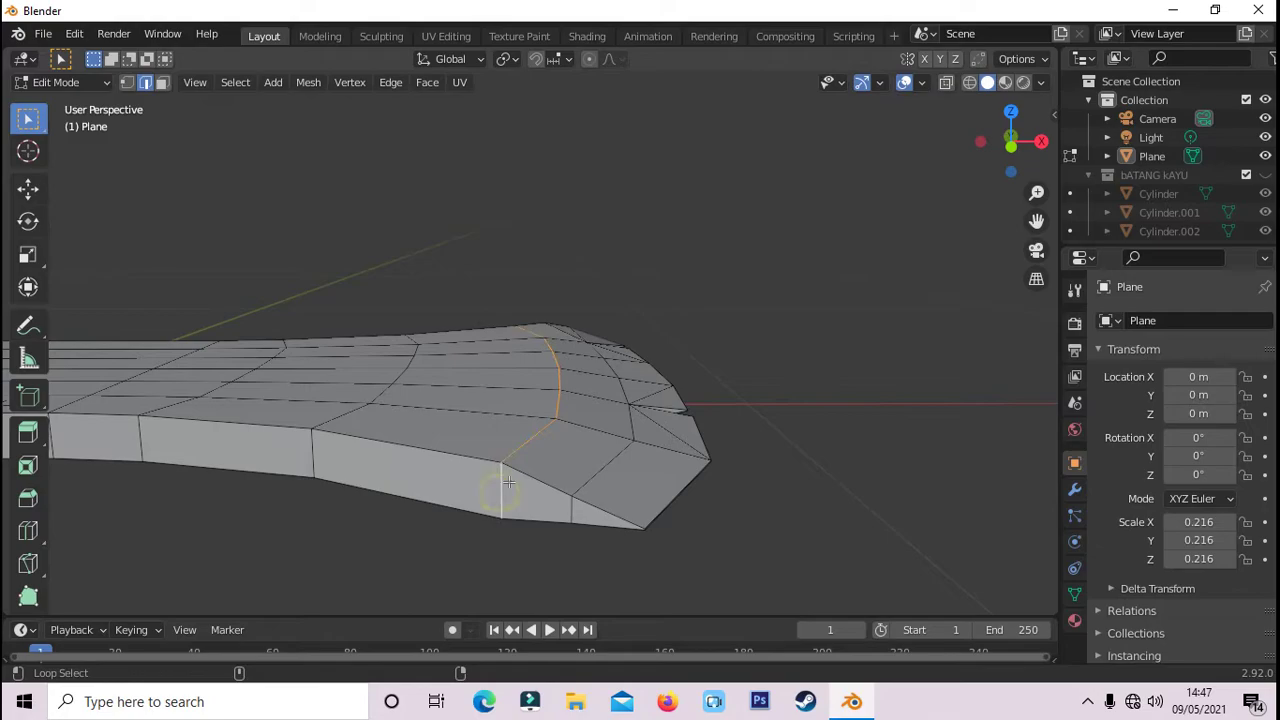
pyautogui.click(500, 492)
pyautogui.moveTo(718, 368)
pyautogui.mouseDown(button='middle')
pyautogui.moveTo(681, 258)
pyautogui.moveTo(707, 377)
pyautogui.mouseUp(button='middle')
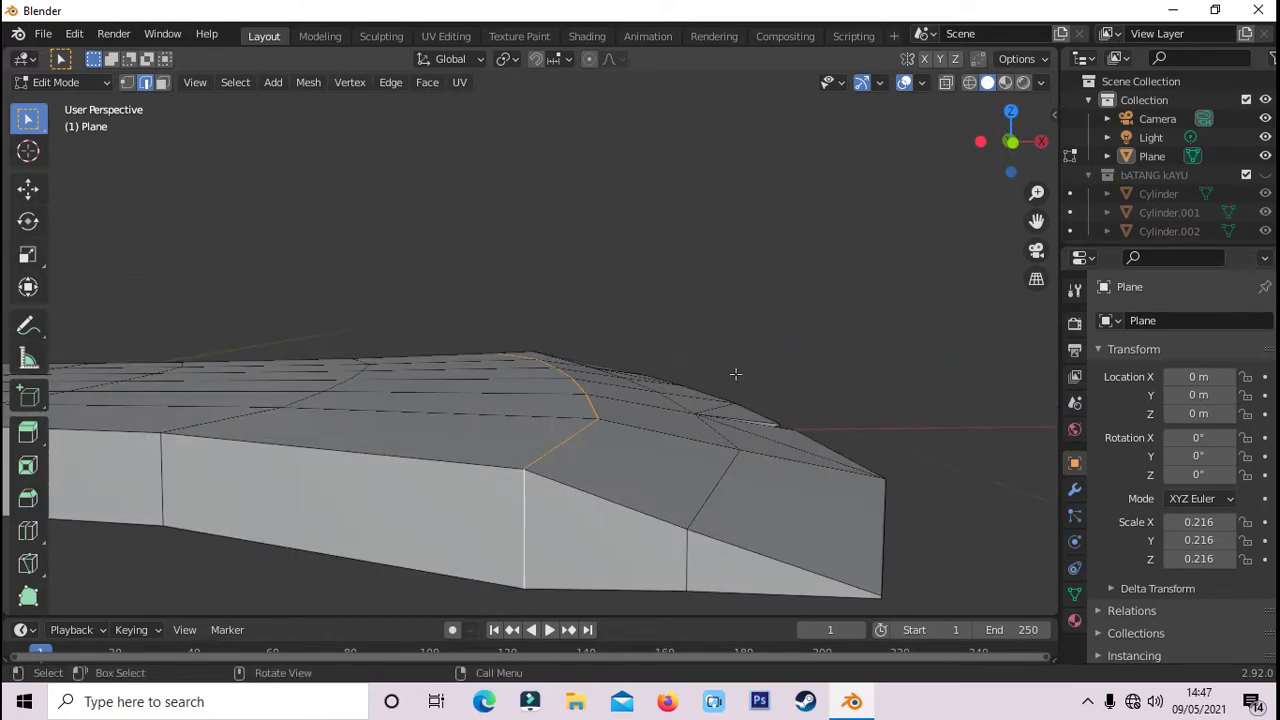
pyautogui.press('KP_1')
pyautogui.press('s')
pyautogui.press('z')
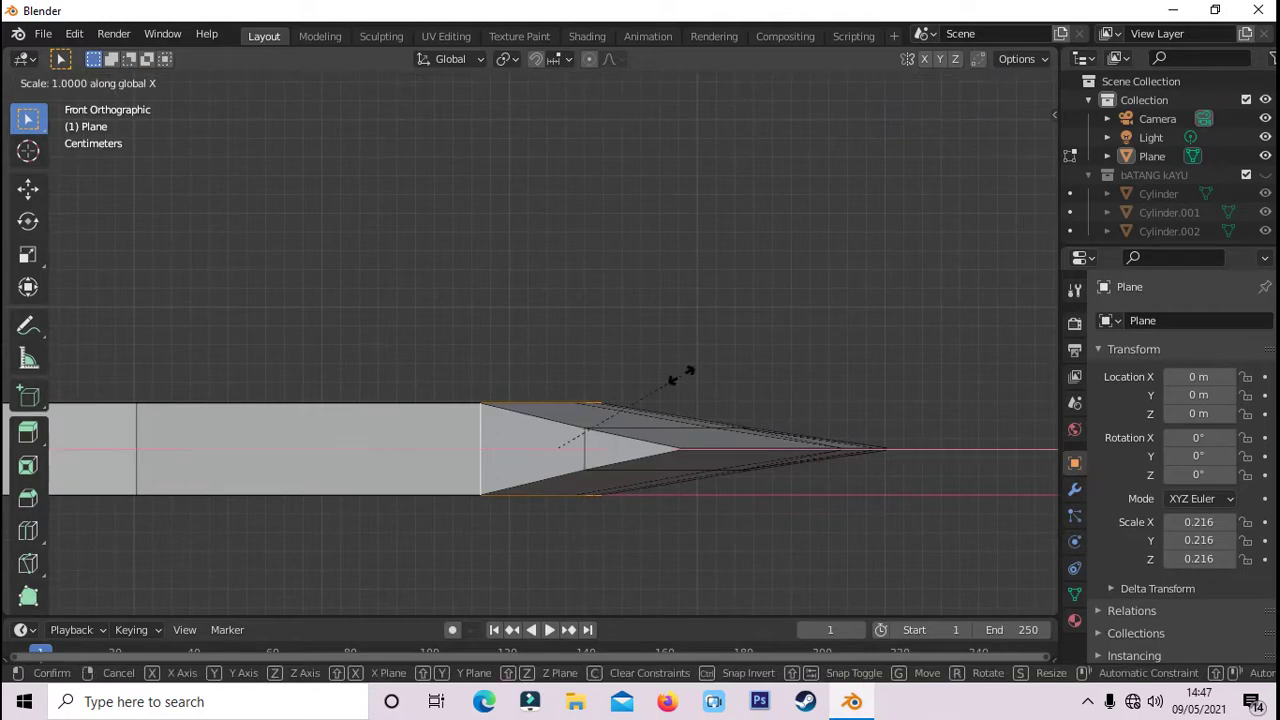
pyautogui.click(640, 395)
pyautogui.moveTo(629, 400)
pyautogui.mouseDown(button='middle')
pyautogui.moveTo(717, 307)
pyautogui.moveTo(443, 260)
pyautogui.moveTo(423, 277)
pyautogui.moveTo(432, 383)
pyautogui.mouseUp(button='middle')
pyautogui.moveTo(512, 414)
pyautogui.mouseDown(button='middle')
pyautogui.moveTo(526, 309)
pyautogui.moveTo(514, 386)
pyautogui.mouseUp(button='middle')
# - Scale the first loops across the blade thinner along Z
pyautogui.press('s')
pyautogui.press('z')
pyautogui.click(455, 432)
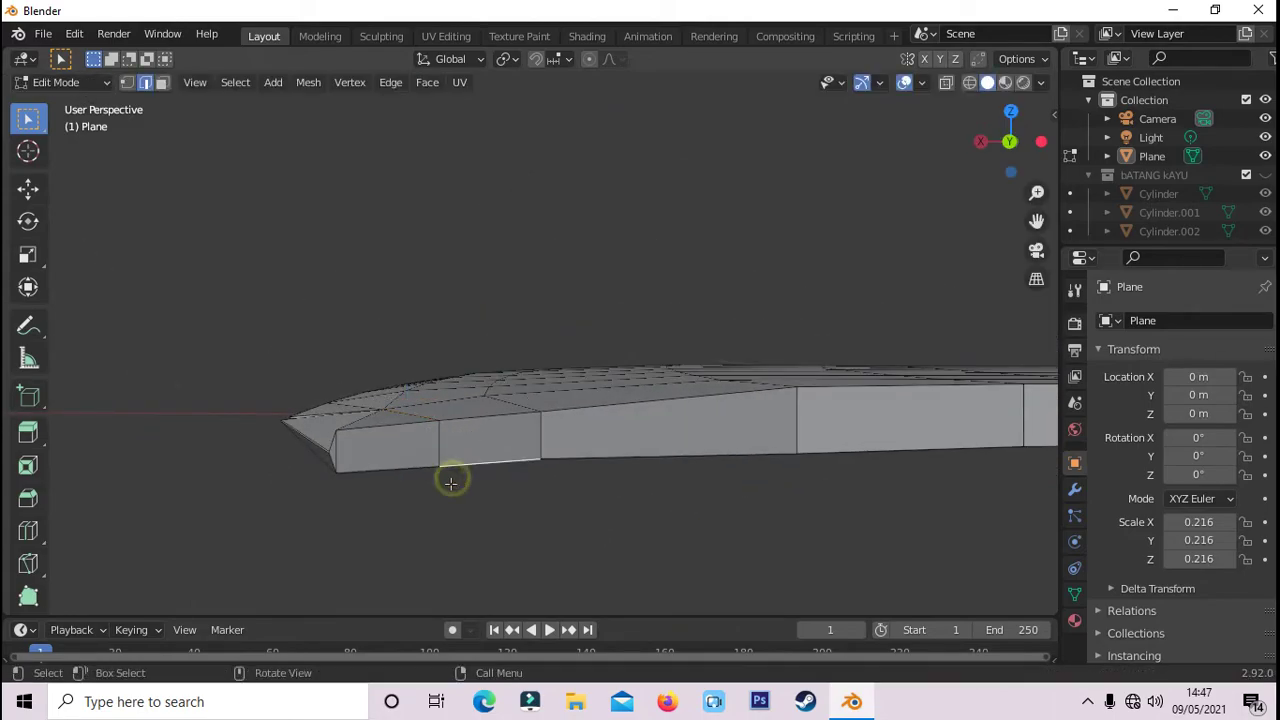
pyautogui.moveTo(455, 440)
pyautogui.mouseDown(button='middle')
pyautogui.moveTo(714, 537)
pyautogui.moveTo(920, 354)
pyautogui.moveTo(618, 409)
pyautogui.moveTo(754, 489)
pyautogui.moveTo(427, 441)
pyautogui.moveTo(437, 460)
pyautogui.mouseUp(button='middle')
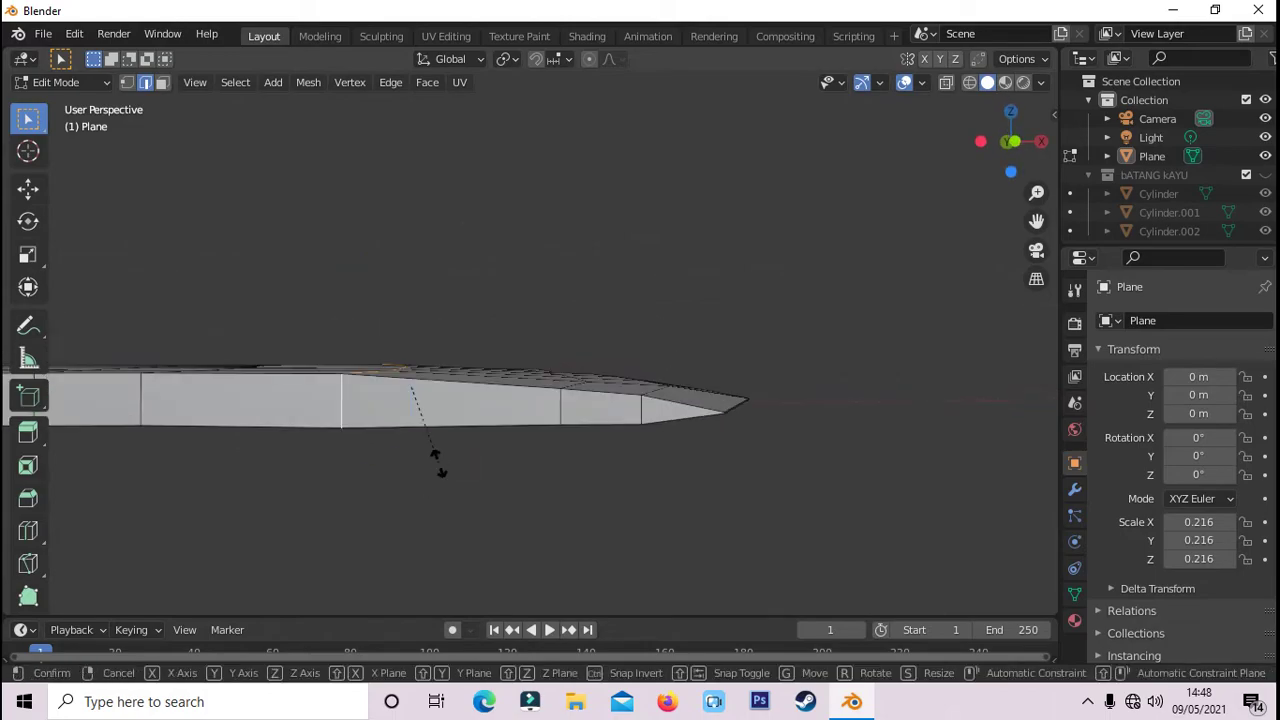
pyautogui.press('s')
pyautogui.press('z')
pyautogui.click(414, 443)
pyautogui.press('s')
pyautogui.press('z')
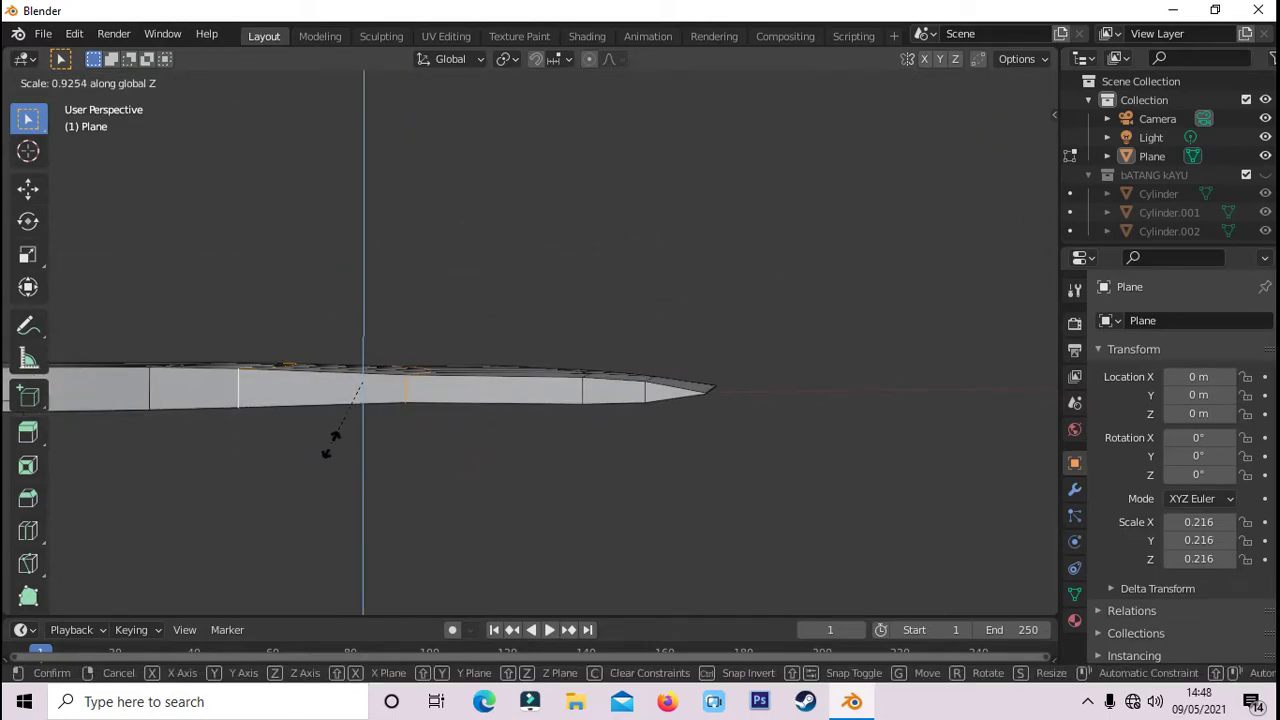
pyautogui.click(326, 436)
# - Scale two more blade loops along Z so thickness decreases gradually toward the tip
pyautogui.moveTo(351, 449)
pyautogui.mouseDown(button='middle')
pyautogui.moveTo(261, 489)
pyautogui.moveTo(363, 437)
pyautogui.mouseUp(button='middle')
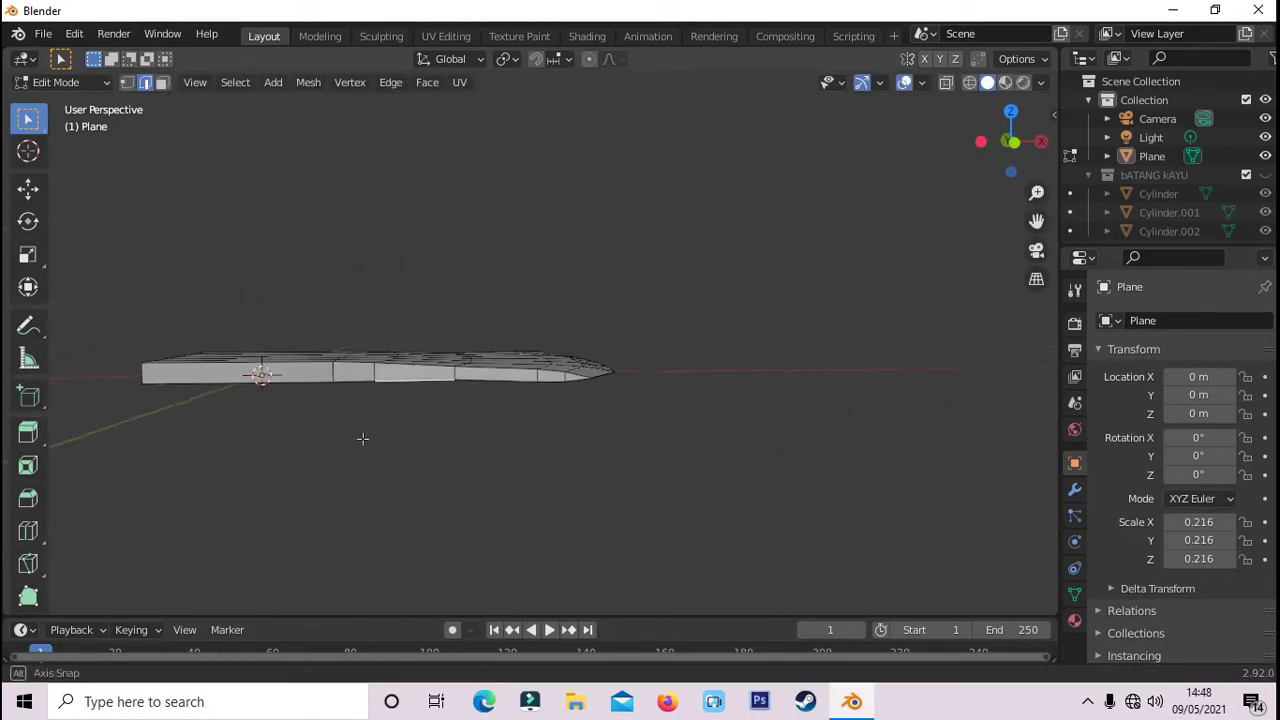
pyautogui.scroll(2, 363, 437)
pyautogui.keyDown('alt'); pyautogui.click(334, 417); pyautogui.keyUp('alt')
pyautogui.press('s')
pyautogui.press('z')
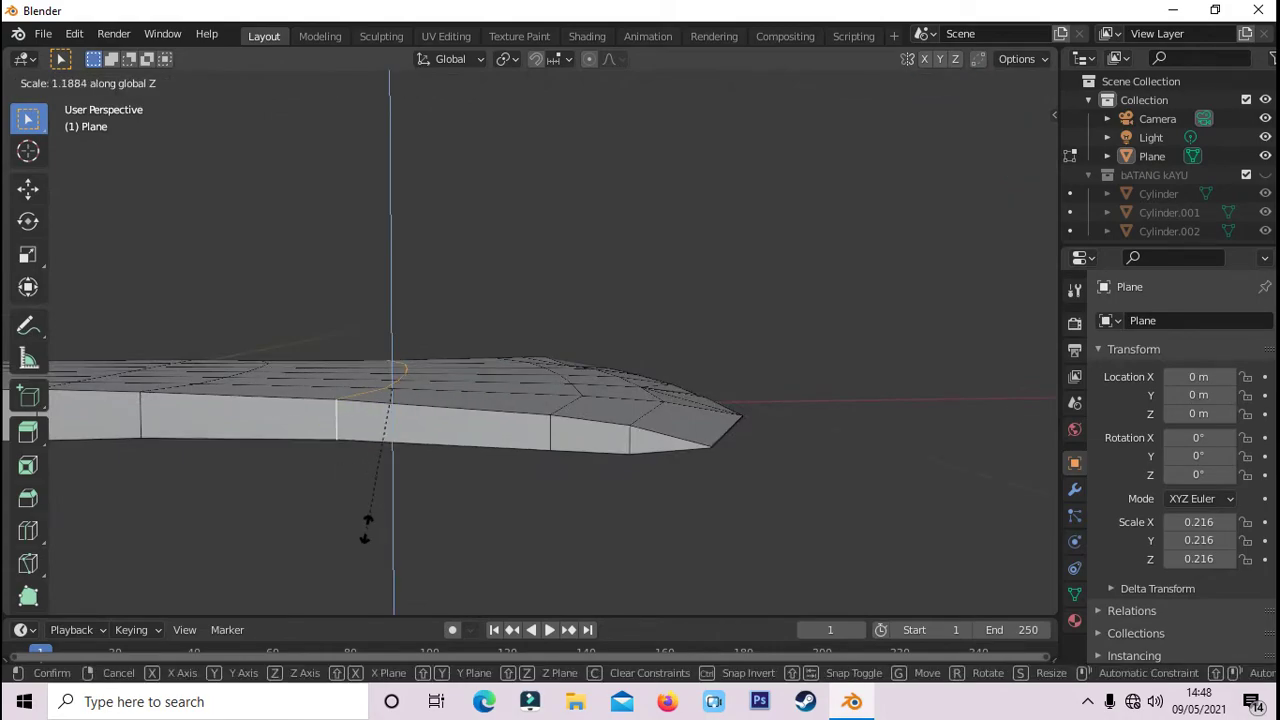
pyautogui.click(375, 545)
pyautogui.press('KP_1')
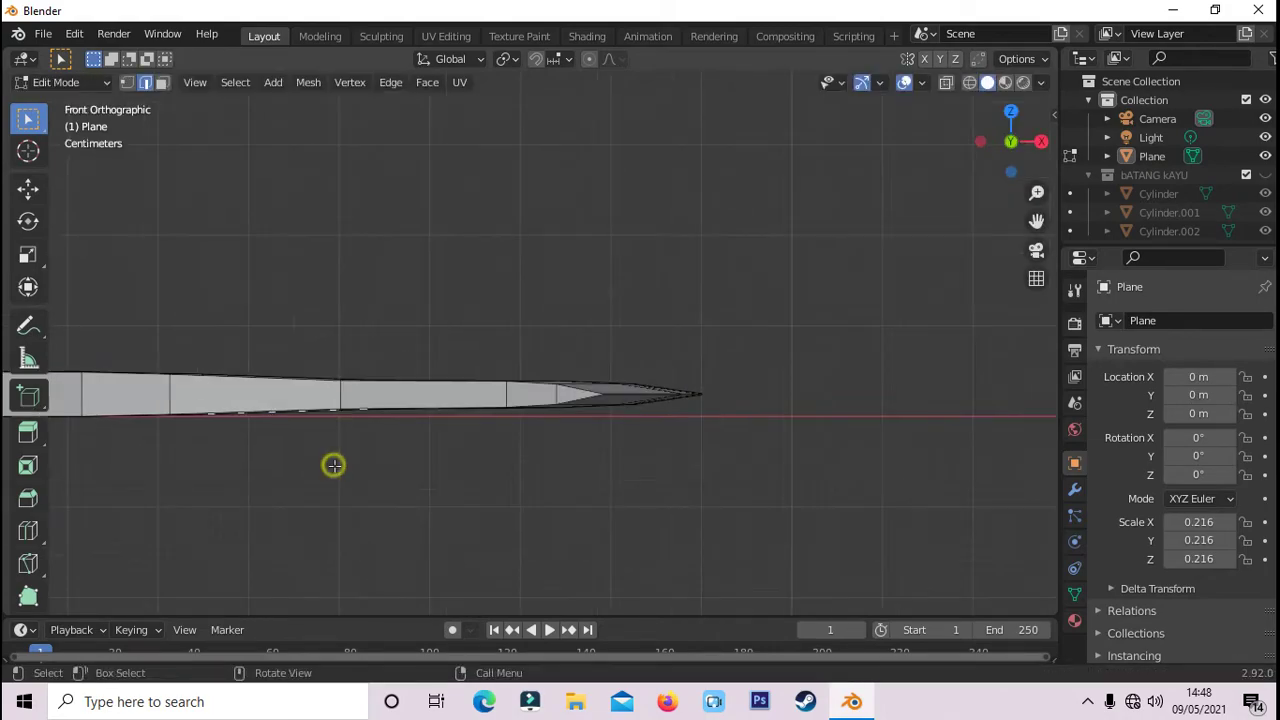
pyautogui.keyDown('alt'); pyautogui.click(326, 478); pyautogui.keyUp('alt')
pyautogui.press('s')
pyautogui.press('z')
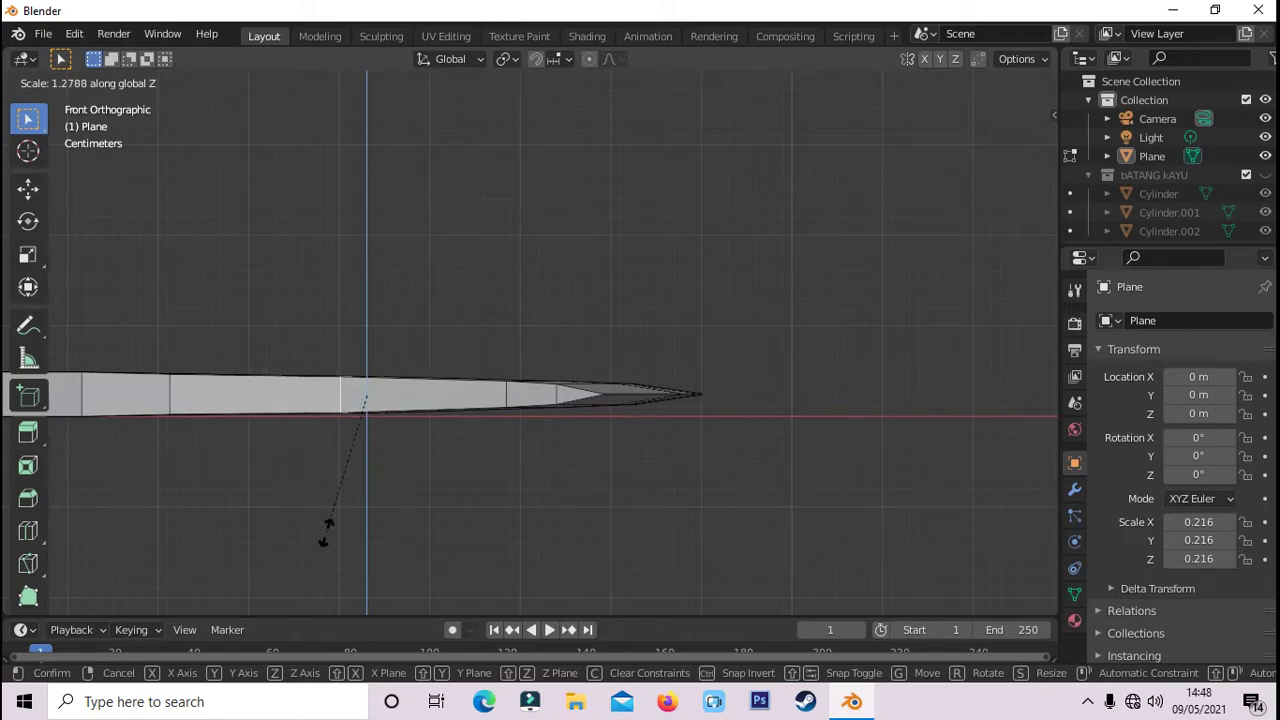
pyautogui.click(323, 531)
pyautogui.moveTo(323, 531)
pyautogui.mouseDown(button='middle')
pyautogui.moveTo(643, 517)
pyautogui.moveTo(666, 591)
pyautogui.moveTo(595, 477)
pyautogui.mouseUp(button='middle')
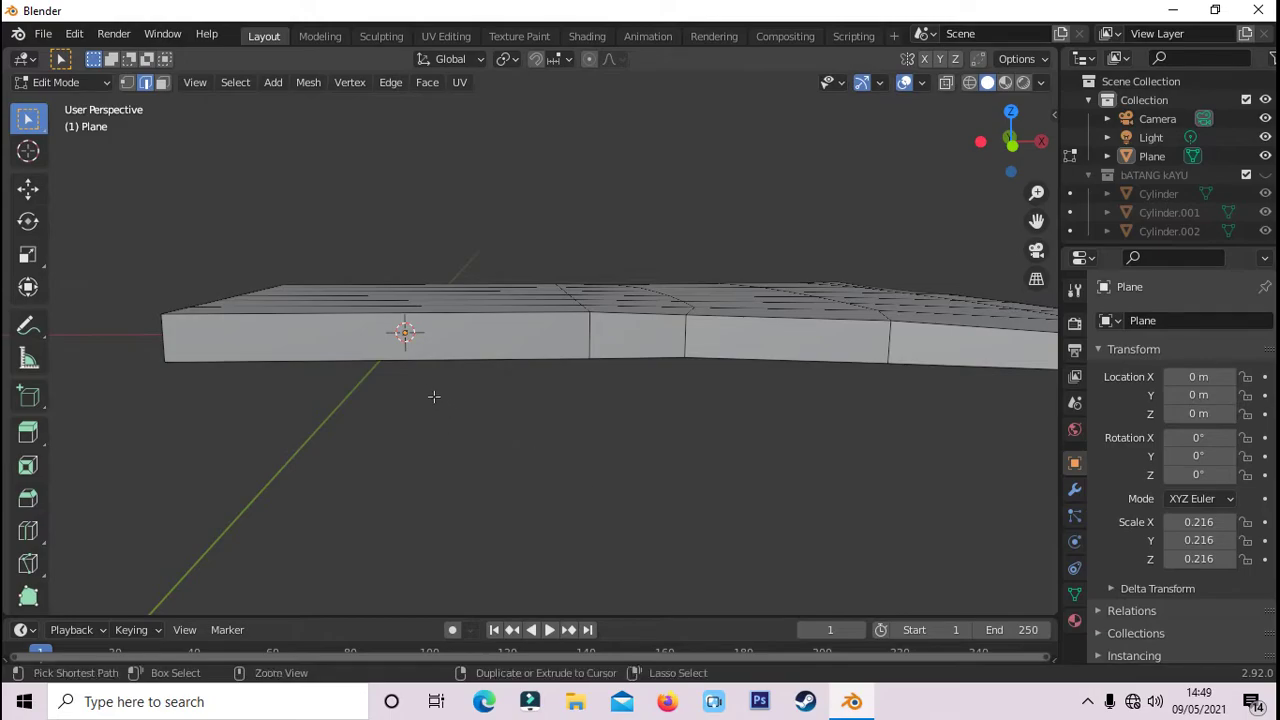
# - Add two loop cuts at the handle end and scale them about 2.8× along Z
pyautogui.hotkey('ctrl', 'r')
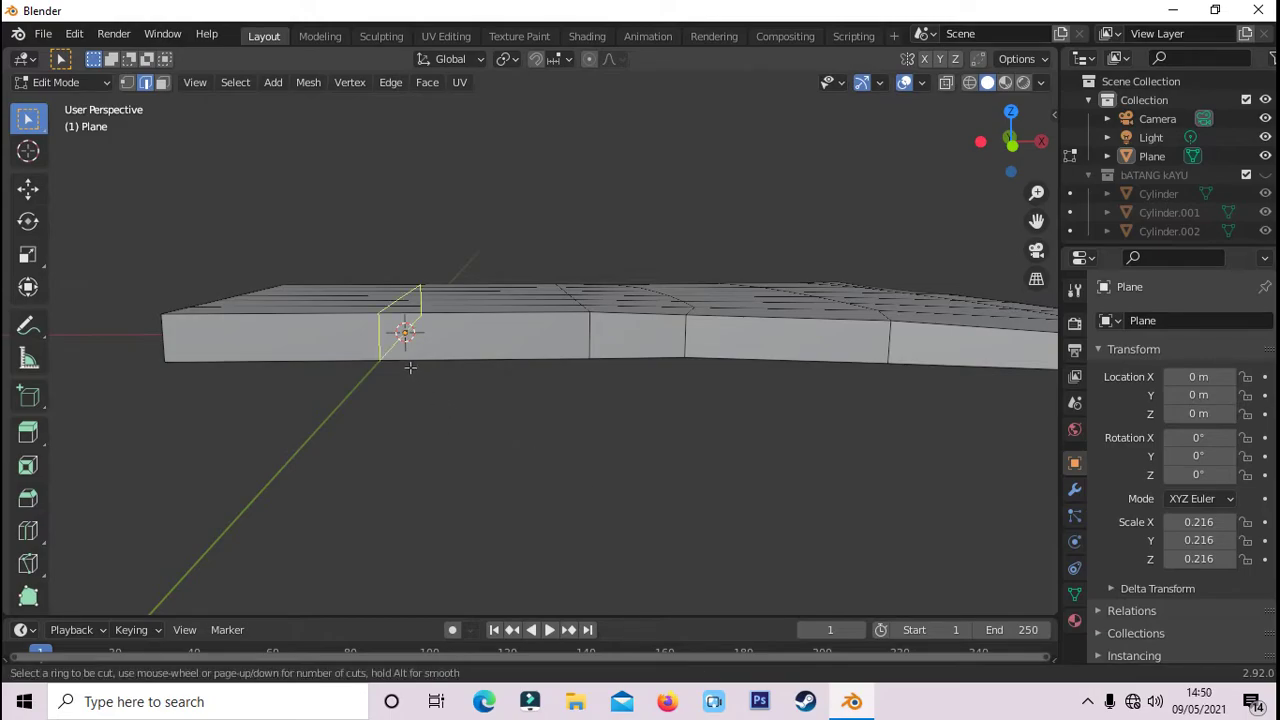
pyautogui.scroll(1, 410, 367)
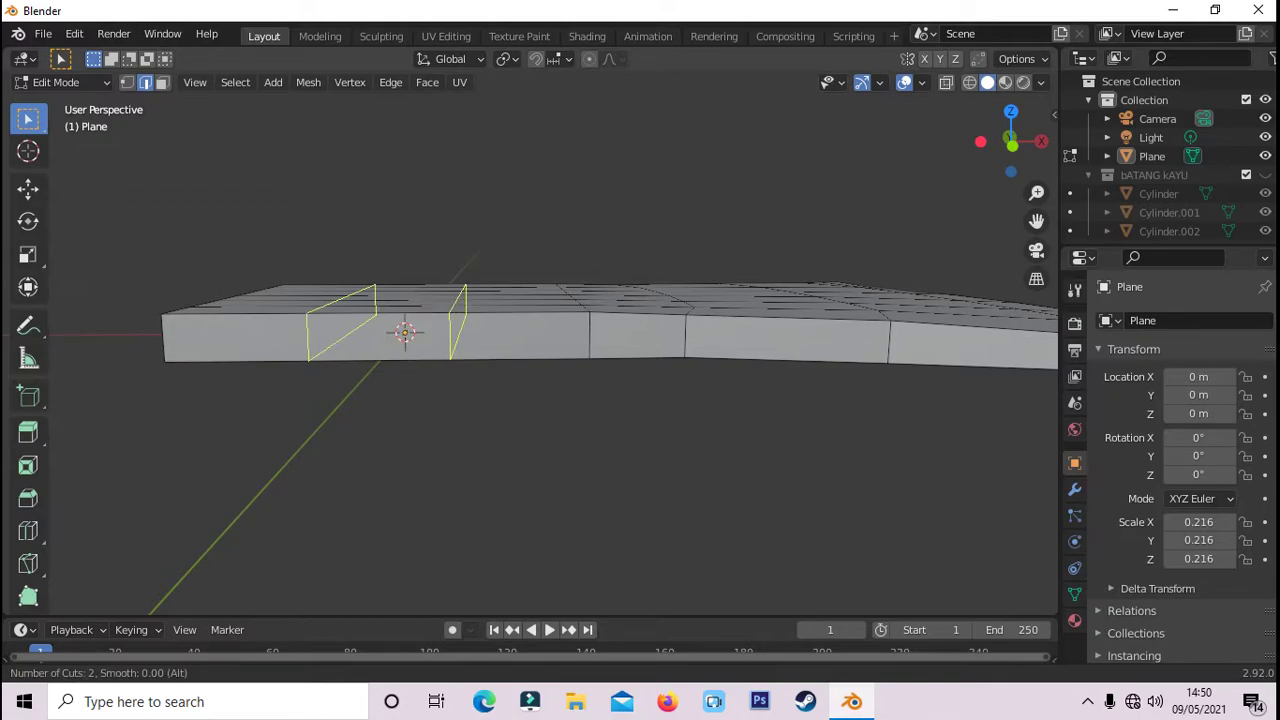
pyautogui.click(408, 367)
pyautogui.click(430, 362)
pyautogui.press('s')
pyautogui.press('z')
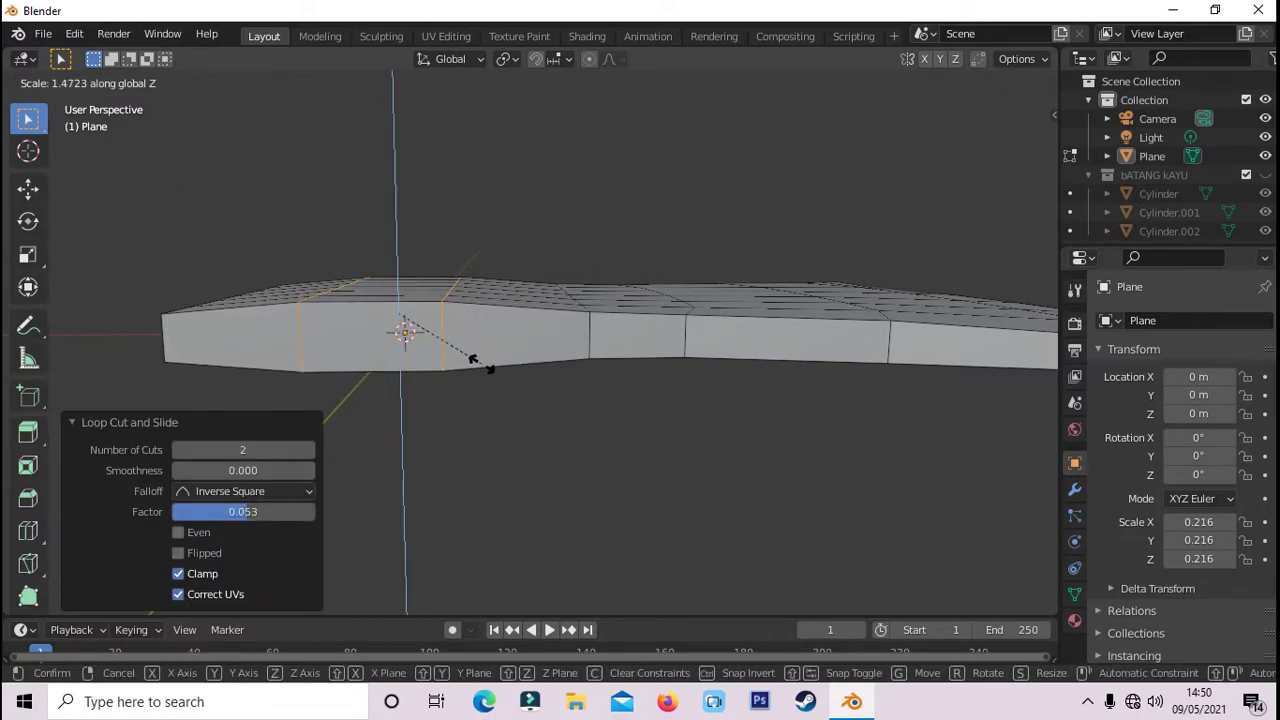
pyautogui.click(575, 400)
pyautogui.moveTo(614, 420)
pyautogui.mouseDown(button='middle')
pyautogui.moveTo(336, 535)
pyautogui.moveTo(580, 503)
pyautogui.mouseUp(button='middle')
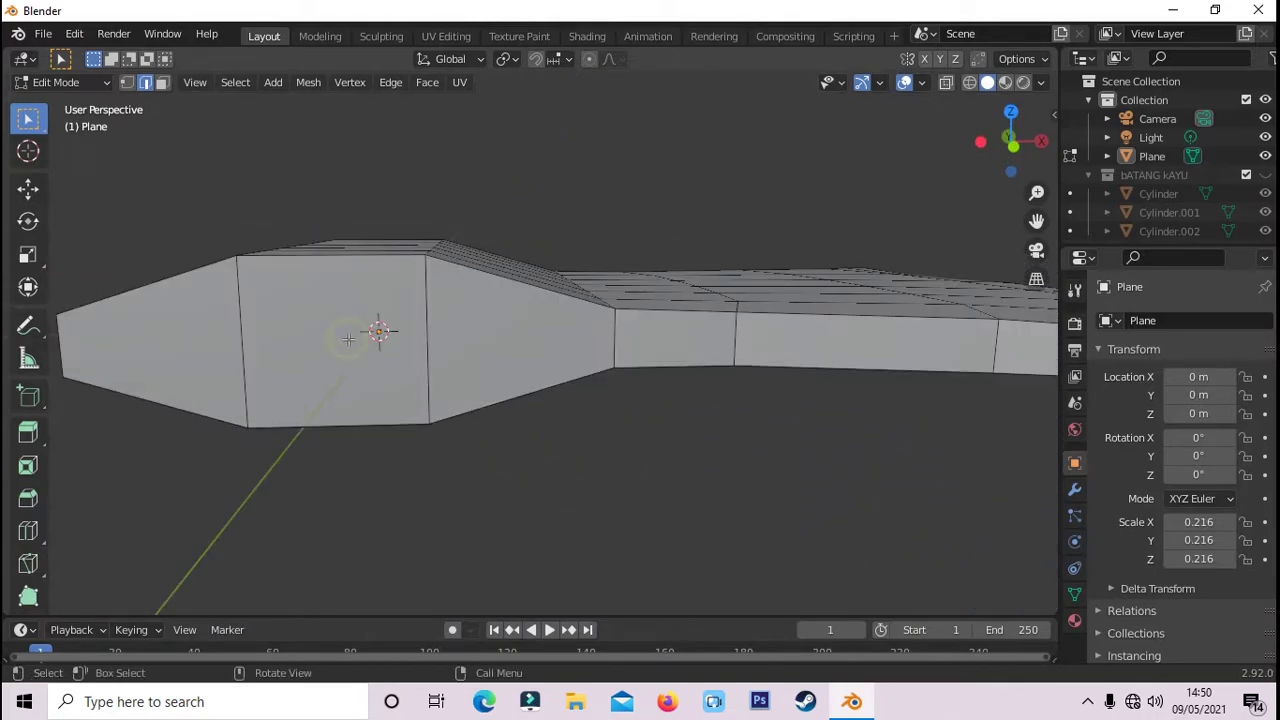
pyautogui.press('3')
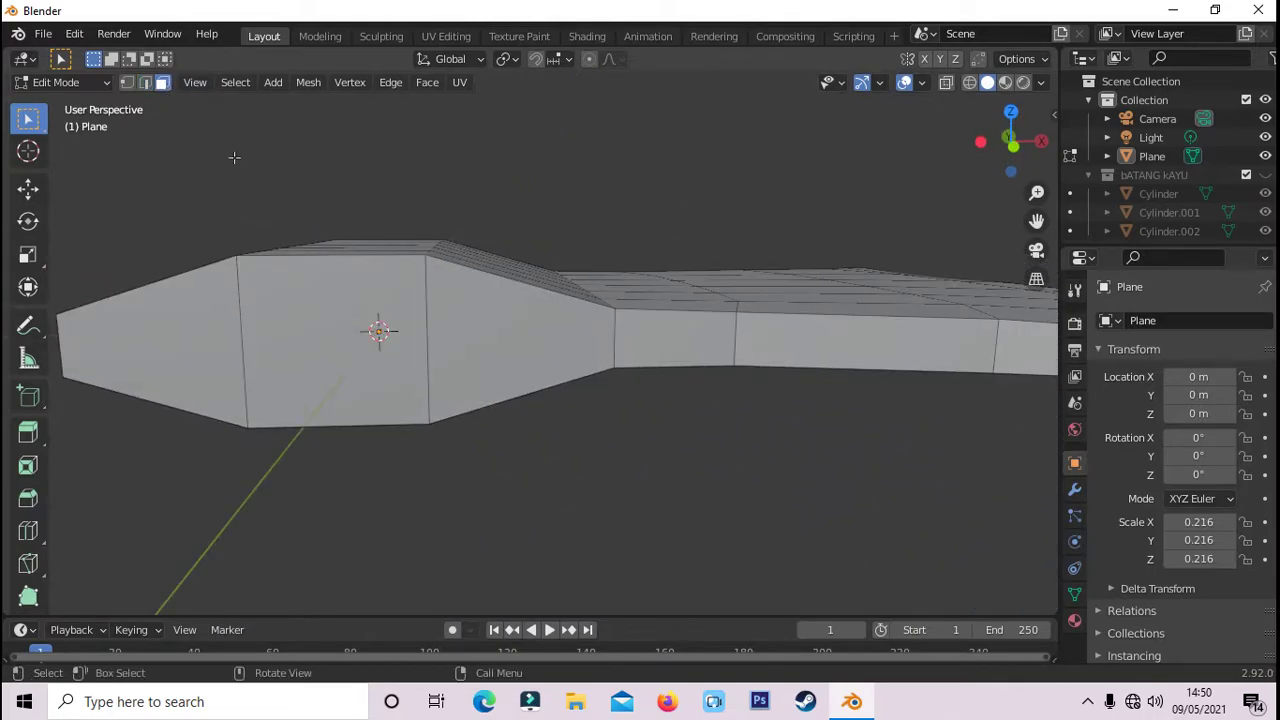
# - Select the broad face on the widened handle end and inset a smaller face within it
pyautogui.click(347, 368)
pyautogui.moveTo(408, 534); pyautogui.dragTo(766, 531, button='middle')
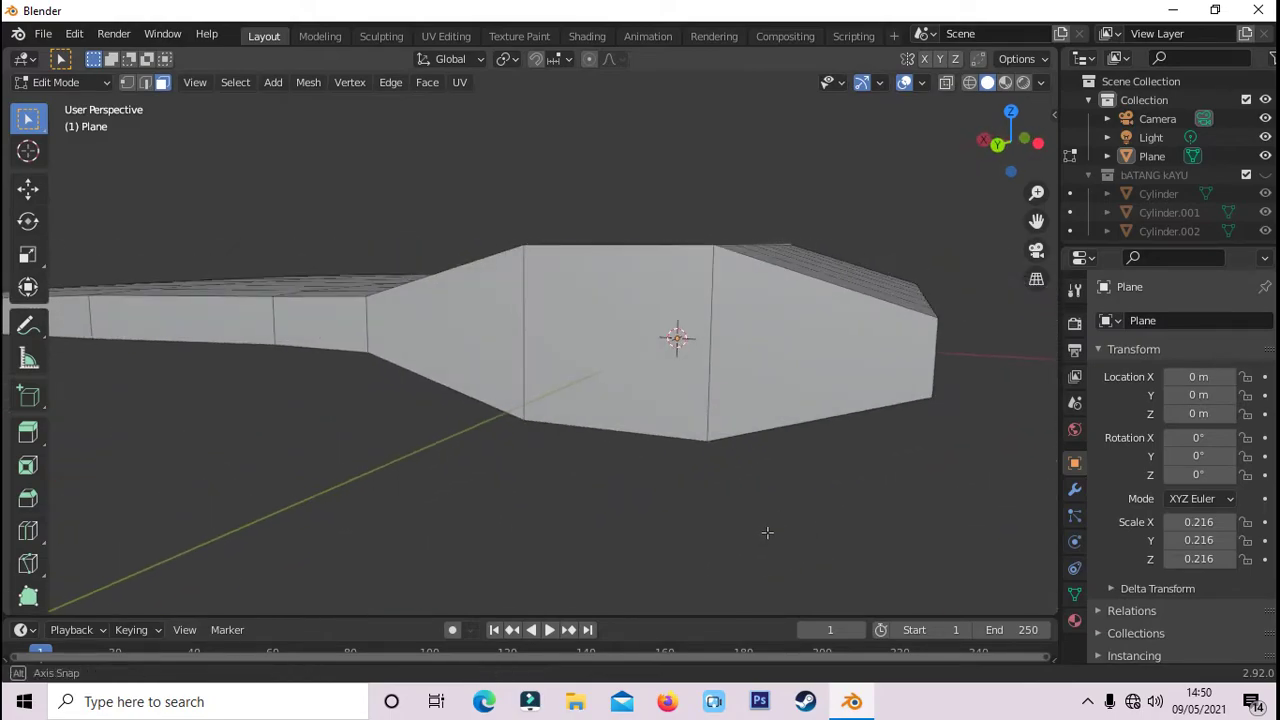
pyautogui.click(652, 362)
pyautogui.moveTo(671, 477)
pyautogui.mouseDown(button='middle')
pyautogui.moveTo(387, 498)
pyautogui.moveTo(364, 471)
pyautogui.mouseUp(button='middle')
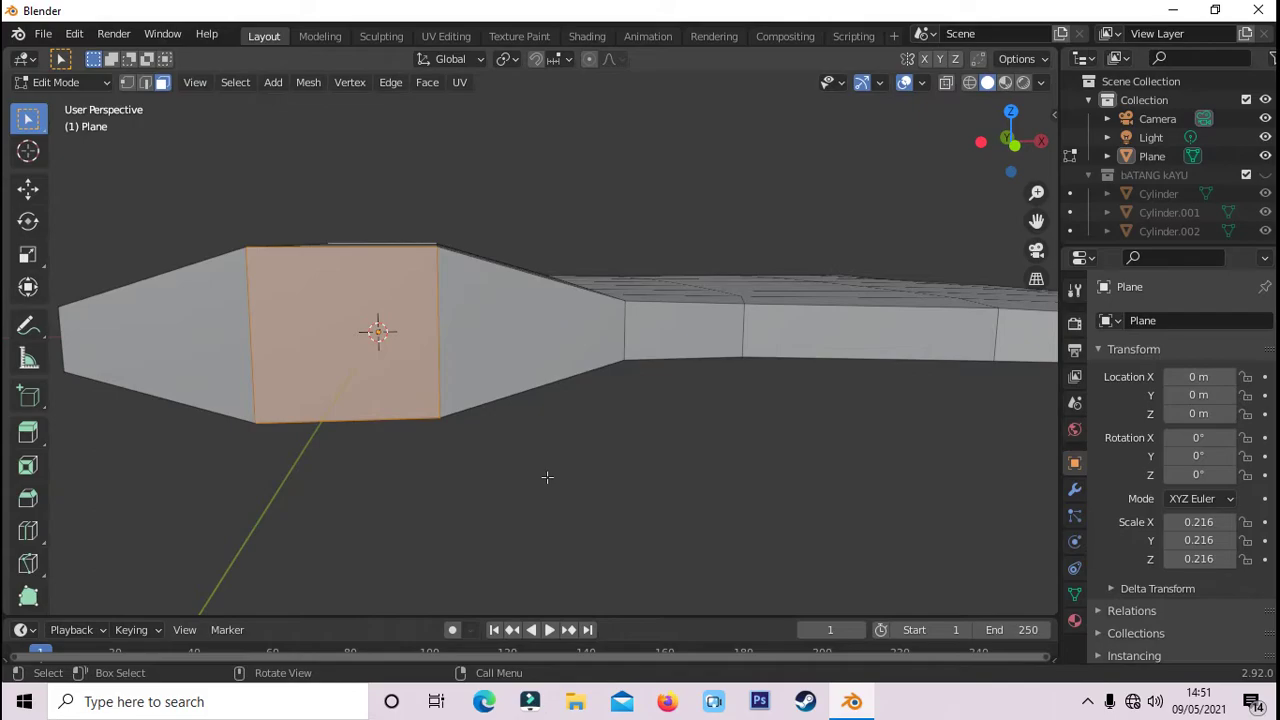
pyautogui.press('i')
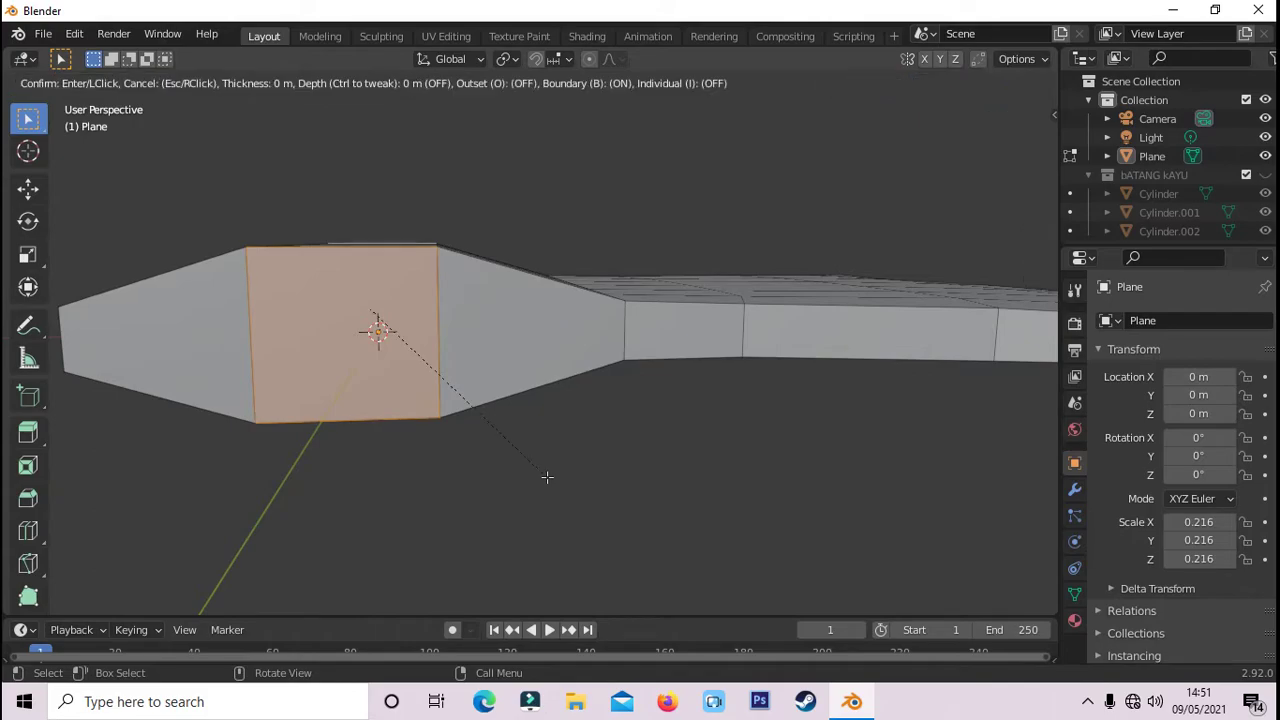
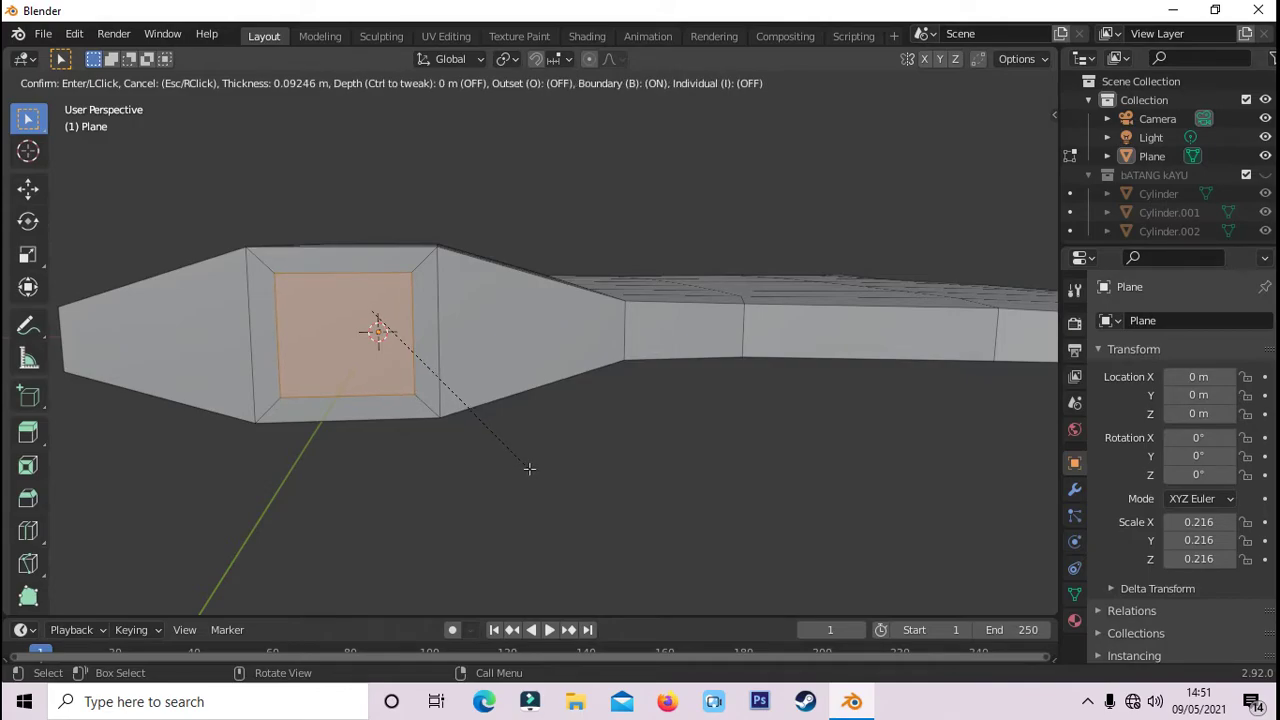
# - Confirm the inset and add a vertical loop cut through the inset square
pyautogui.click(529, 468)
pyautogui.click(495, 480)
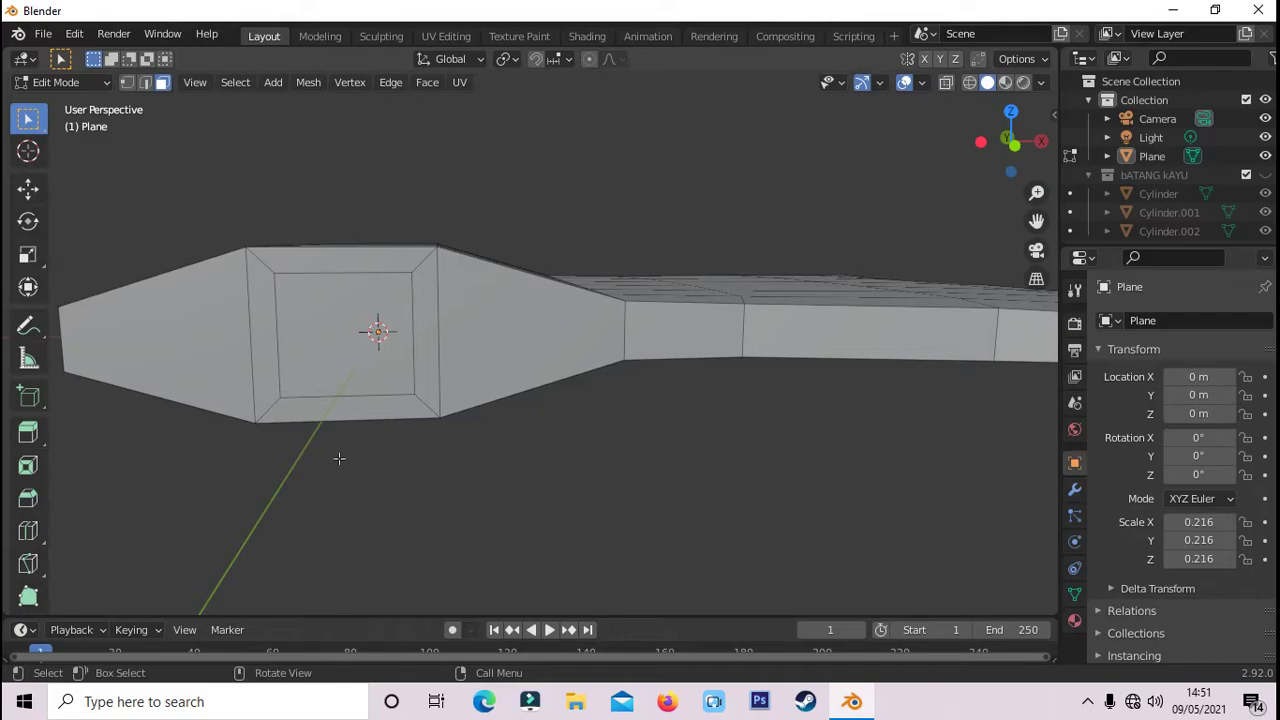
pyautogui.hotkey('ctrl', 'r')
pyautogui.click(351, 427)
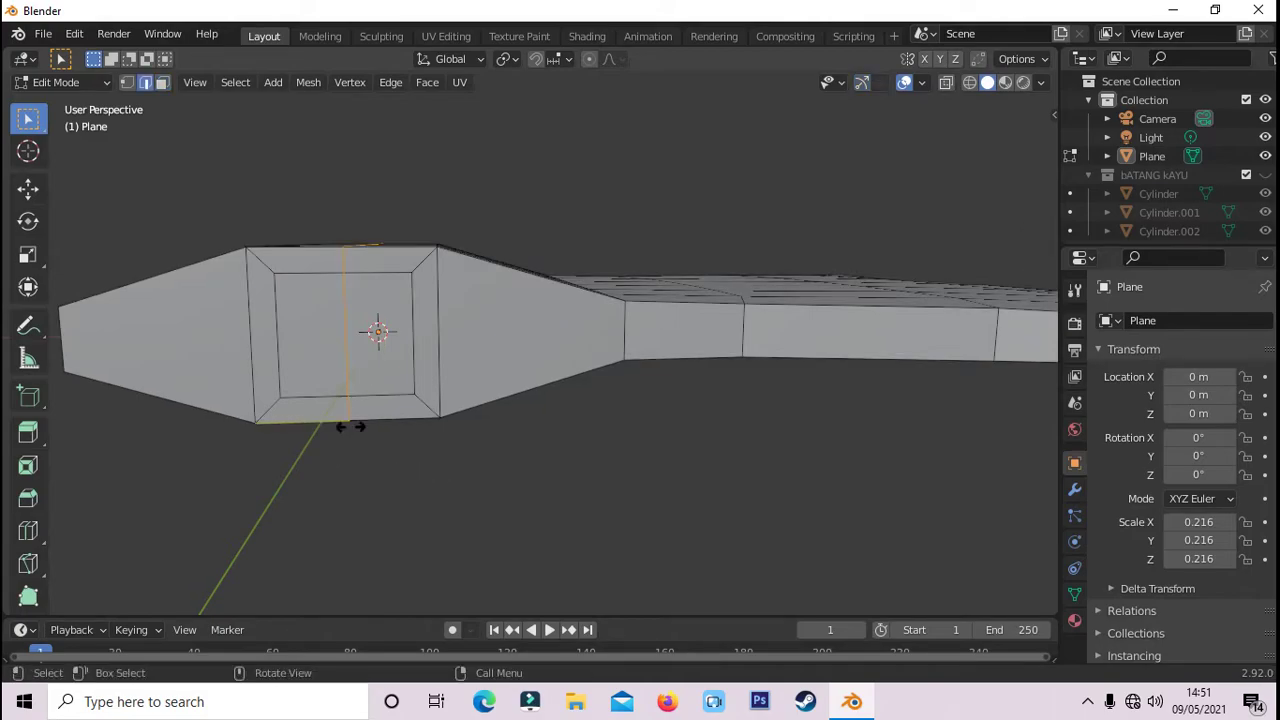
pyautogui.click(351, 427)
pyautogui.click(397, 497)
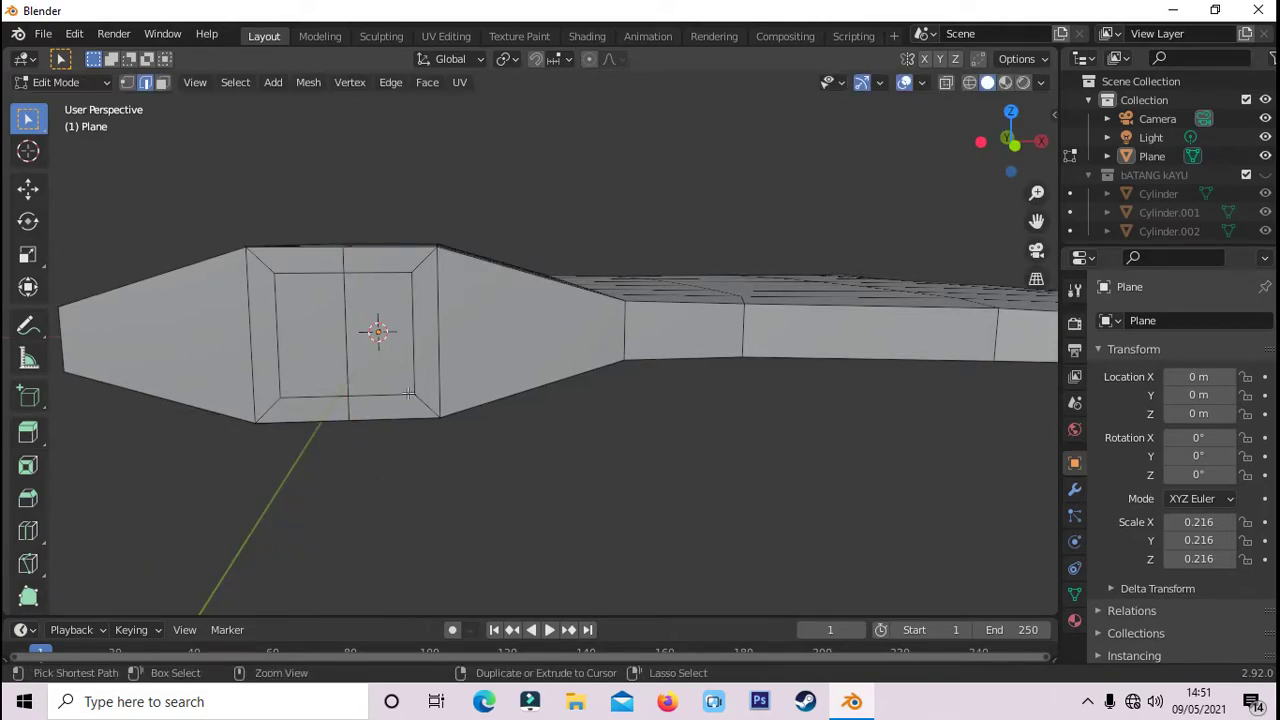
# - Add a horizontal loop cut across the centre of the inset square
pyautogui.hotkey('ctrl', 'r')
pyautogui.click(342, 361)
pyautogui.click(342, 361)
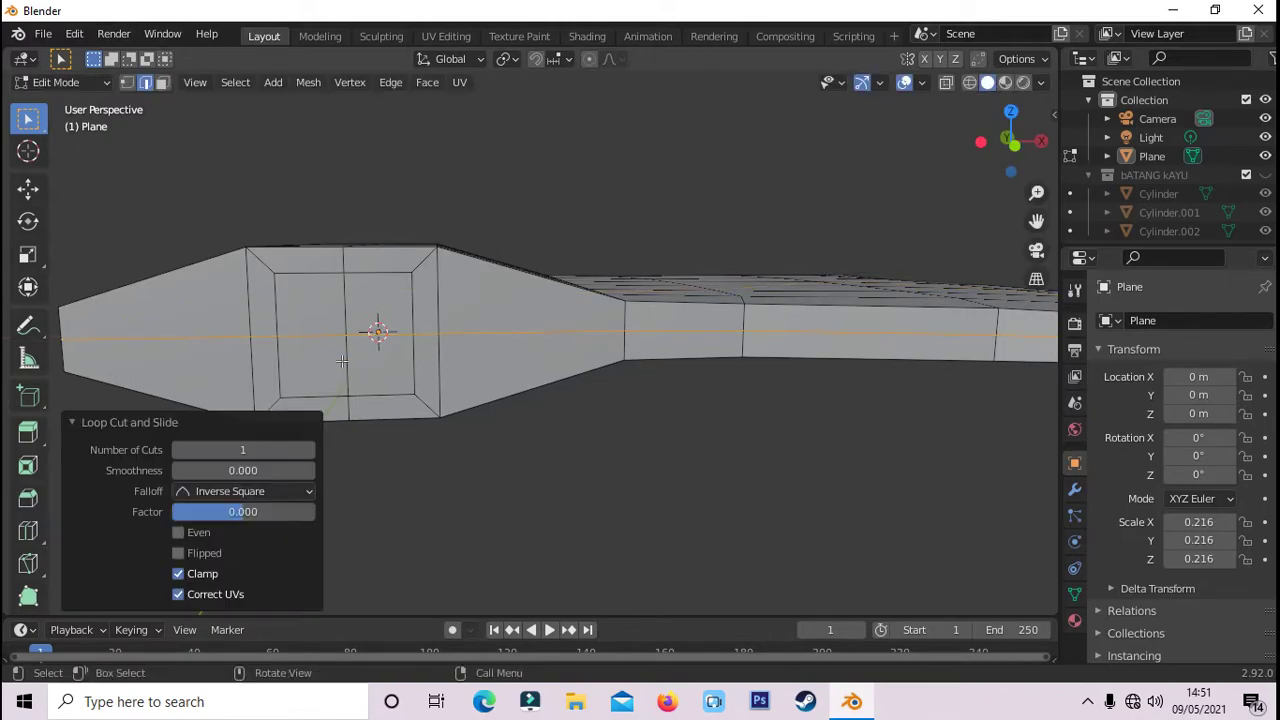
pyautogui.click(443, 508)
pyautogui.moveTo(443, 508)
pyautogui.mouseDown(button='middle')
pyautogui.moveTo(623, 520)
pyautogui.moveTo(165, 151)
pyautogui.mouseUp(button='middle')
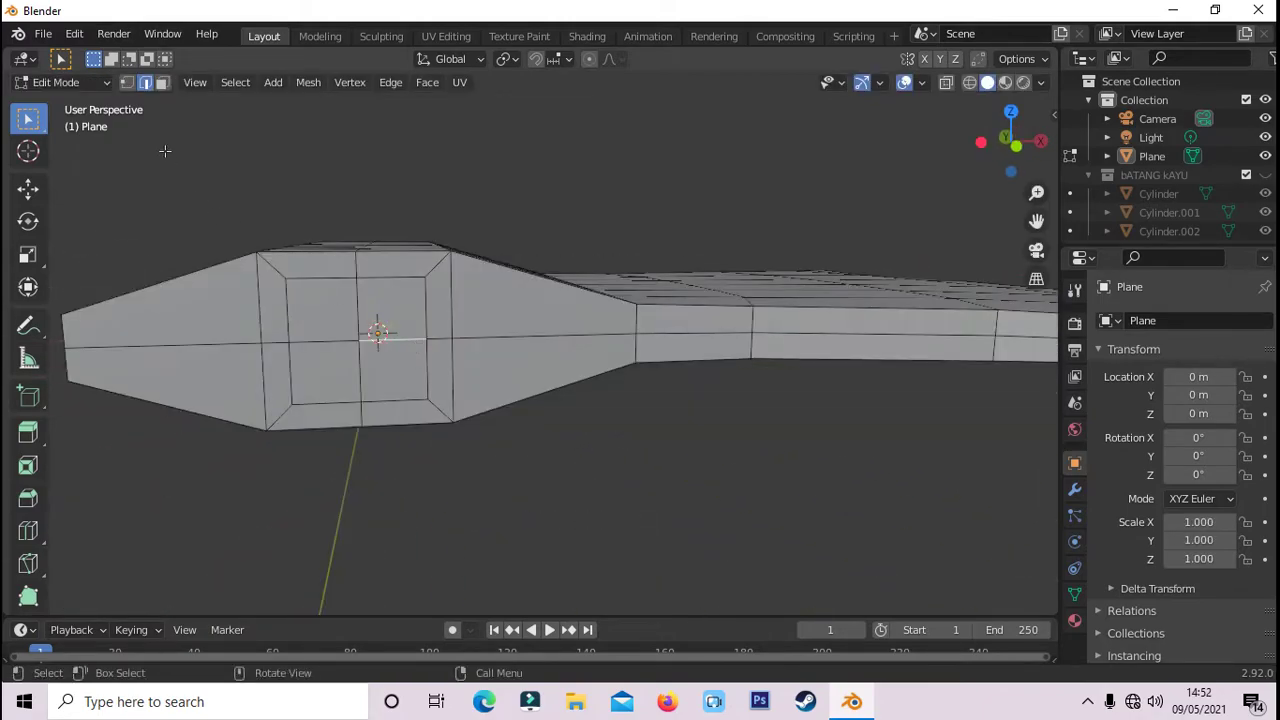
pyautogui.click(127, 82)
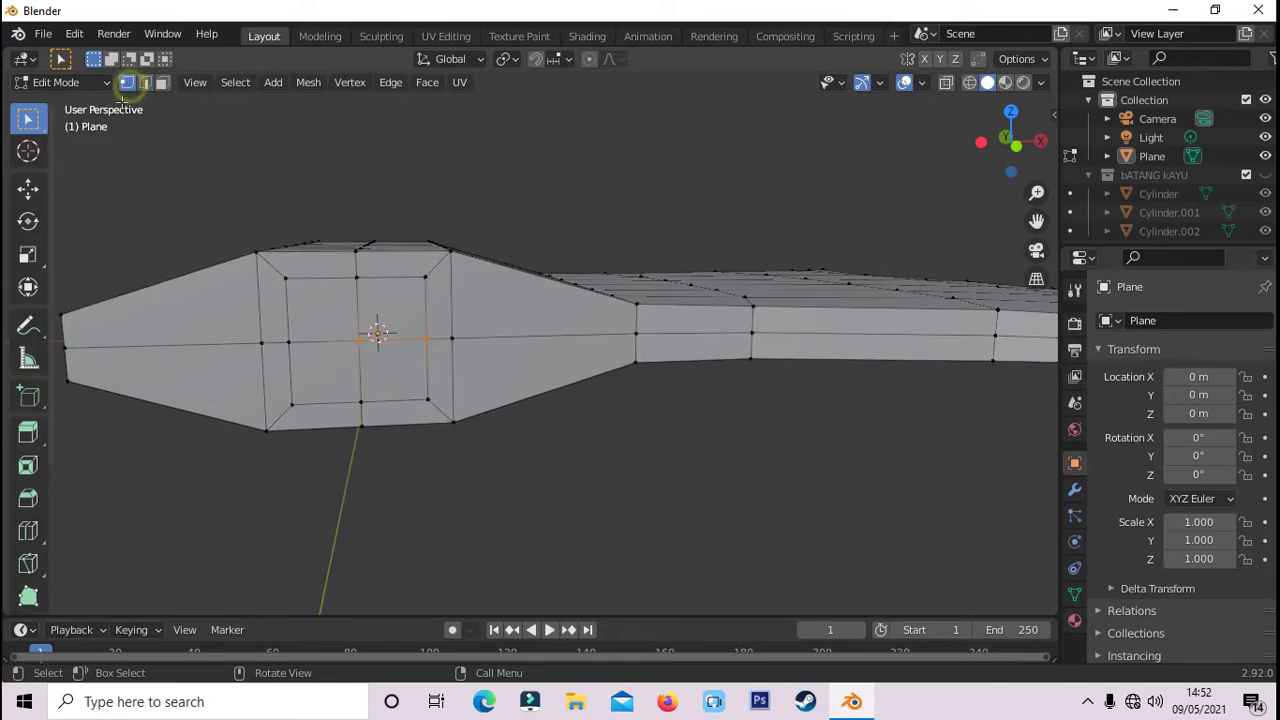
# - Scale the inset's top/bottom edges and side vertices outward about 1.257 to round it
pyautogui.click(477, 483)
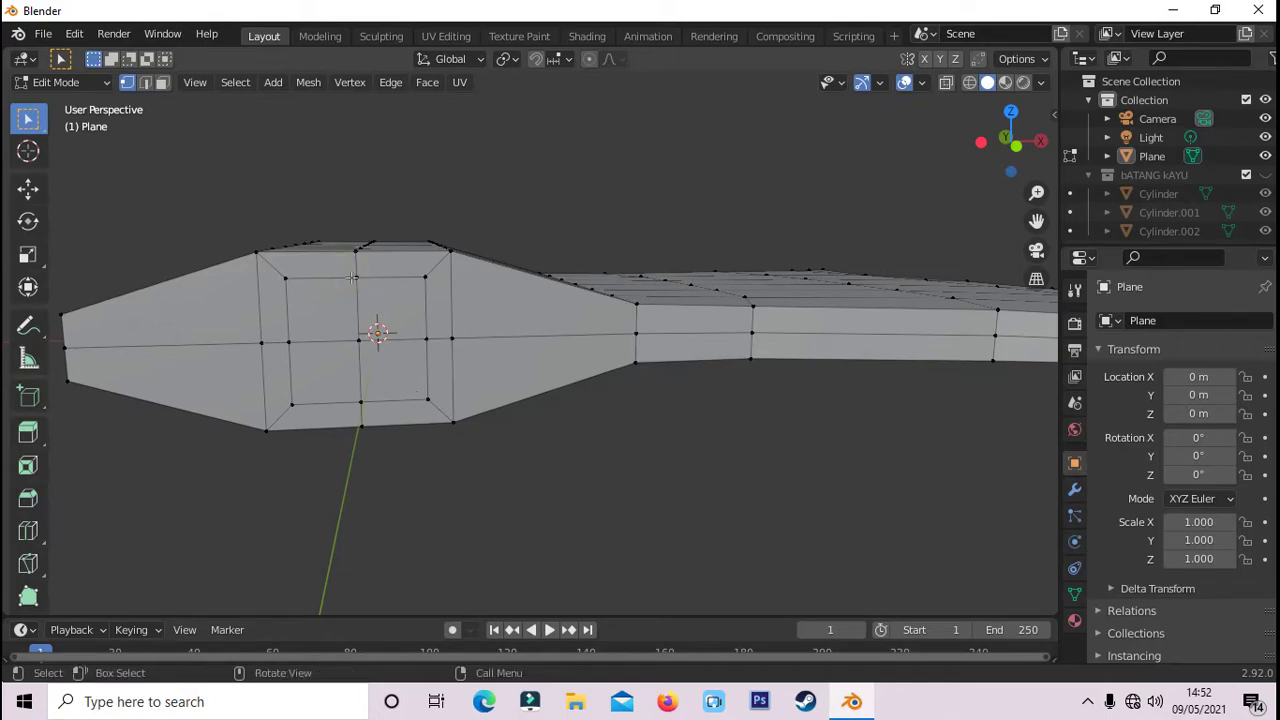
pyautogui.keyDown('alt'); pyautogui.click(346, 272); pyautogui.keyUp('alt')
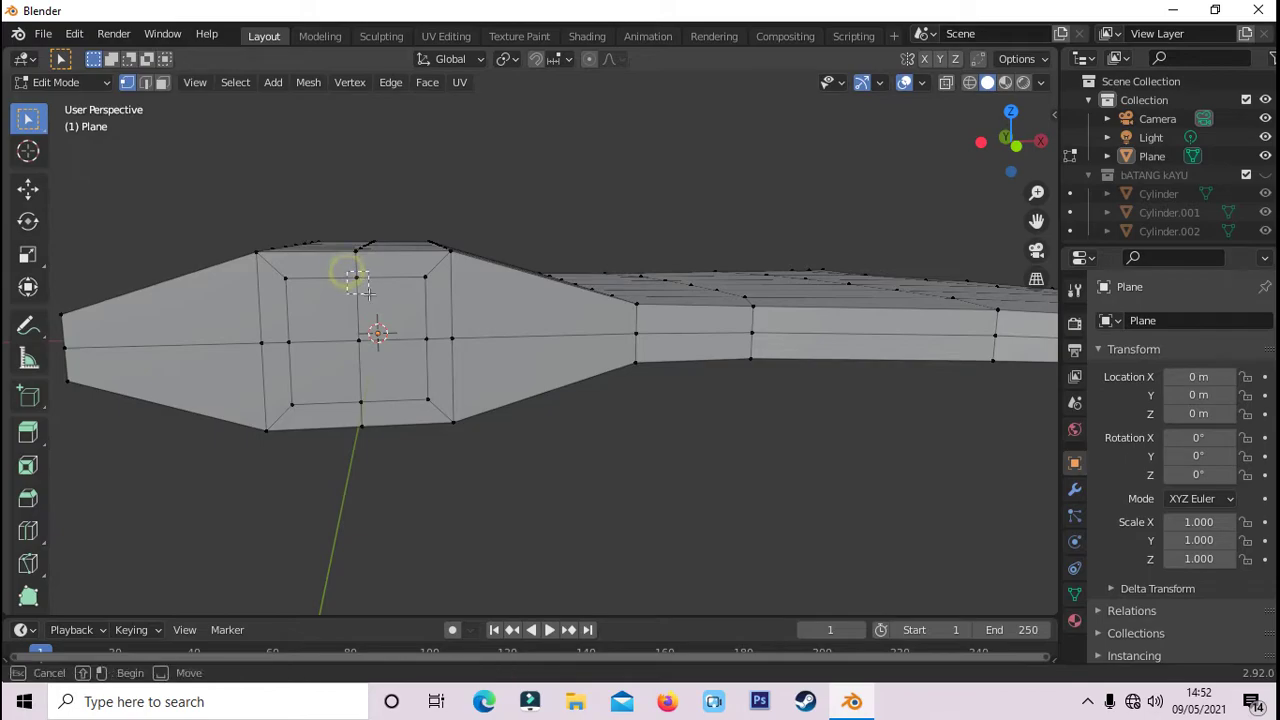
pyautogui.keyDown('alt'); pyautogui.keyDown('shift'); pyautogui.click(350, 402); pyautogui.keyUp('shift'); pyautogui.keyUp('alt')
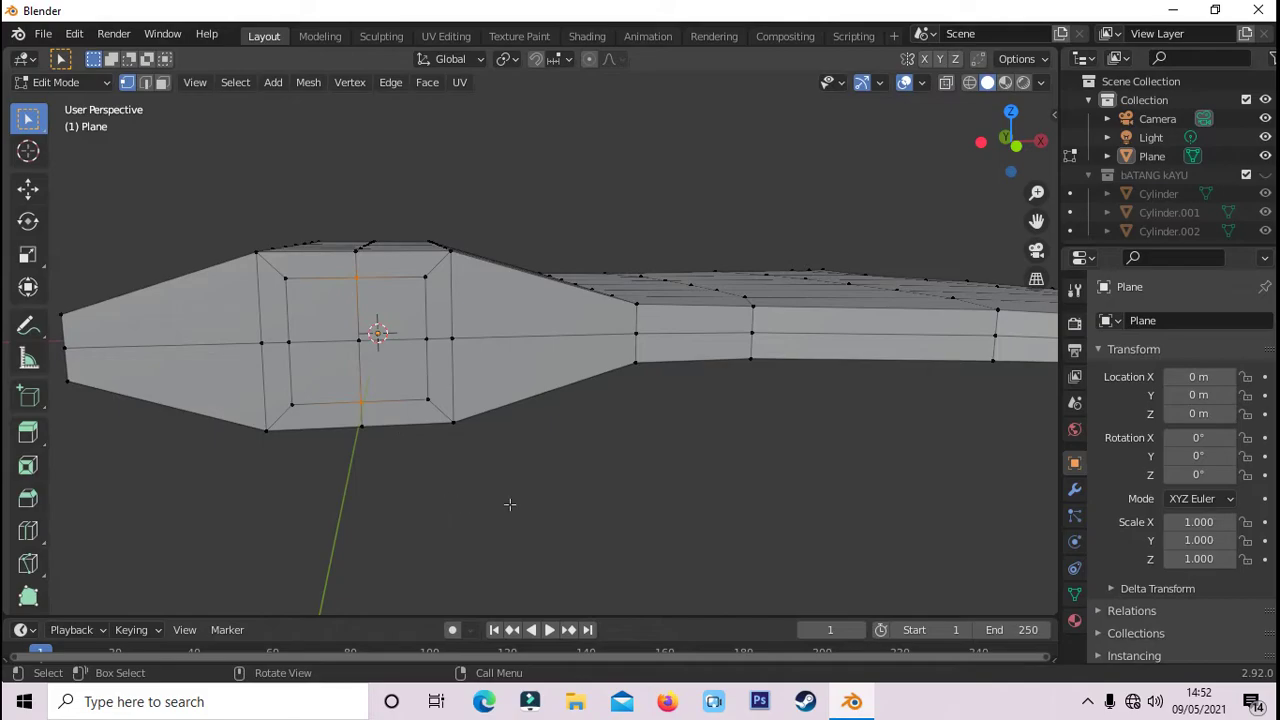
pyautogui.press('s')
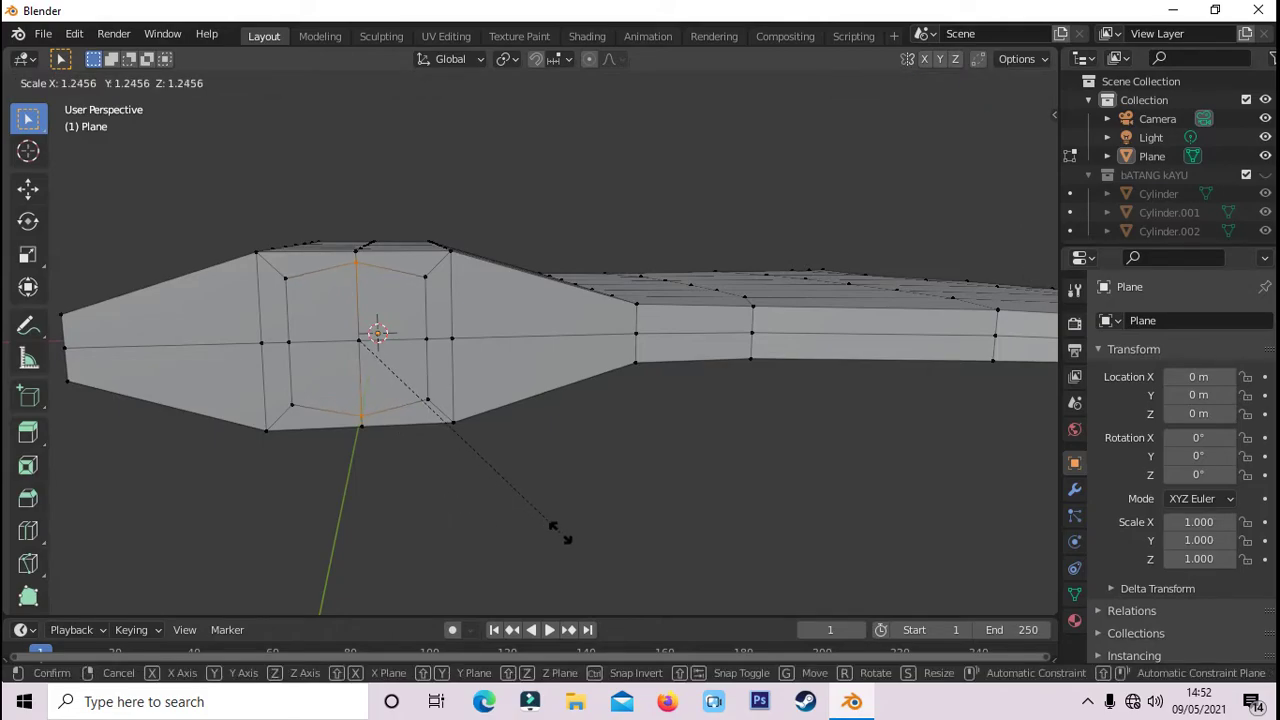
pyautogui.click(560, 533)
pyautogui.click(423, 325)
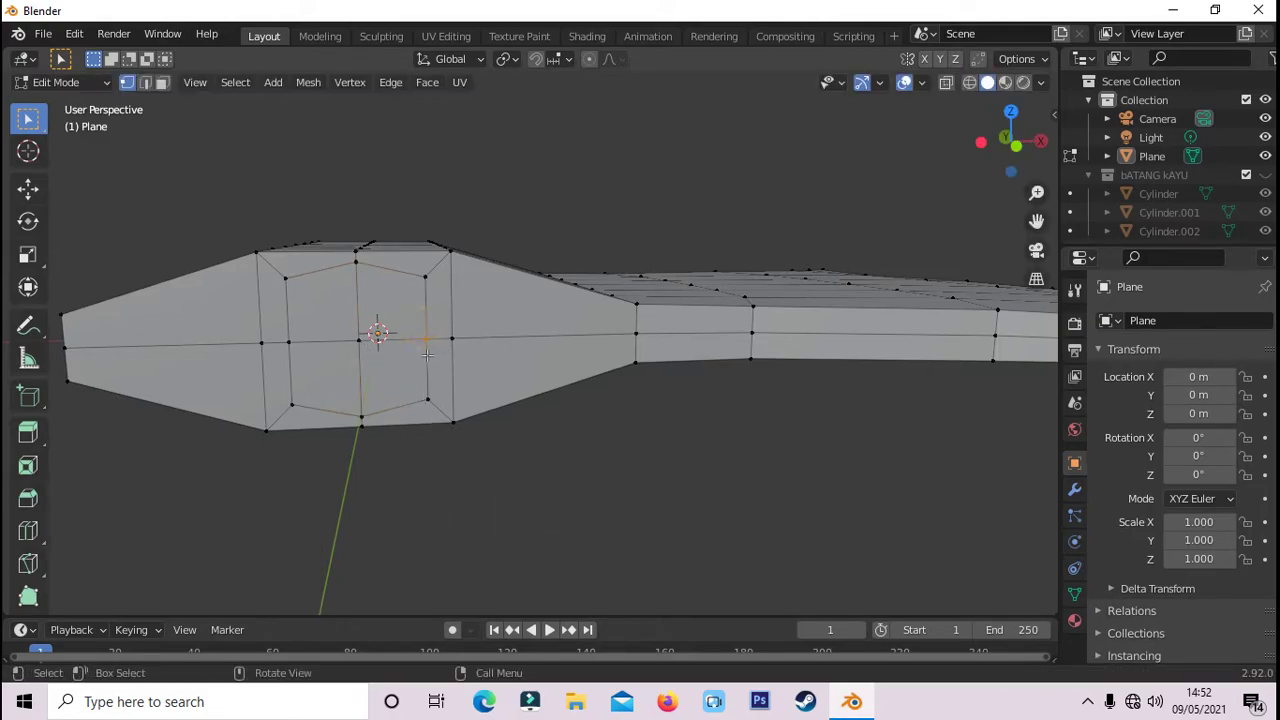
pyautogui.keyDown('shift'); pyautogui.click(286, 341); pyautogui.keyUp('shift')
pyautogui.press('s')
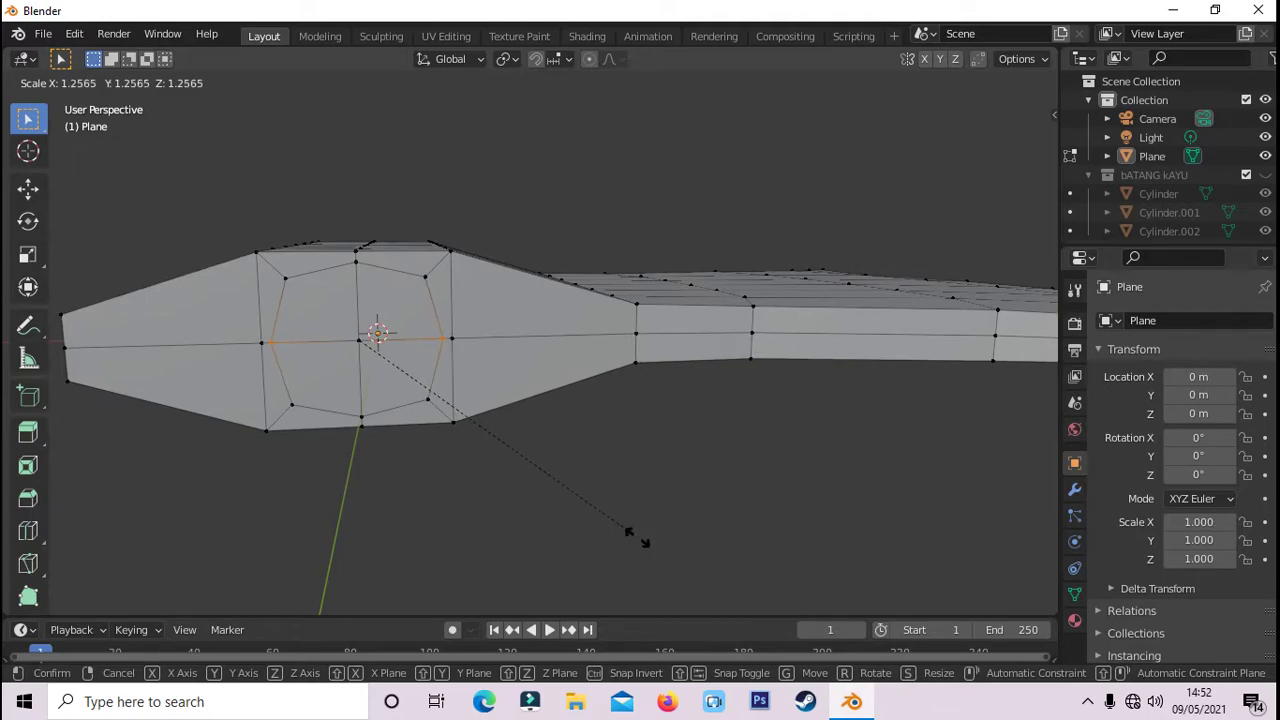
pyautogui.click(636, 540)
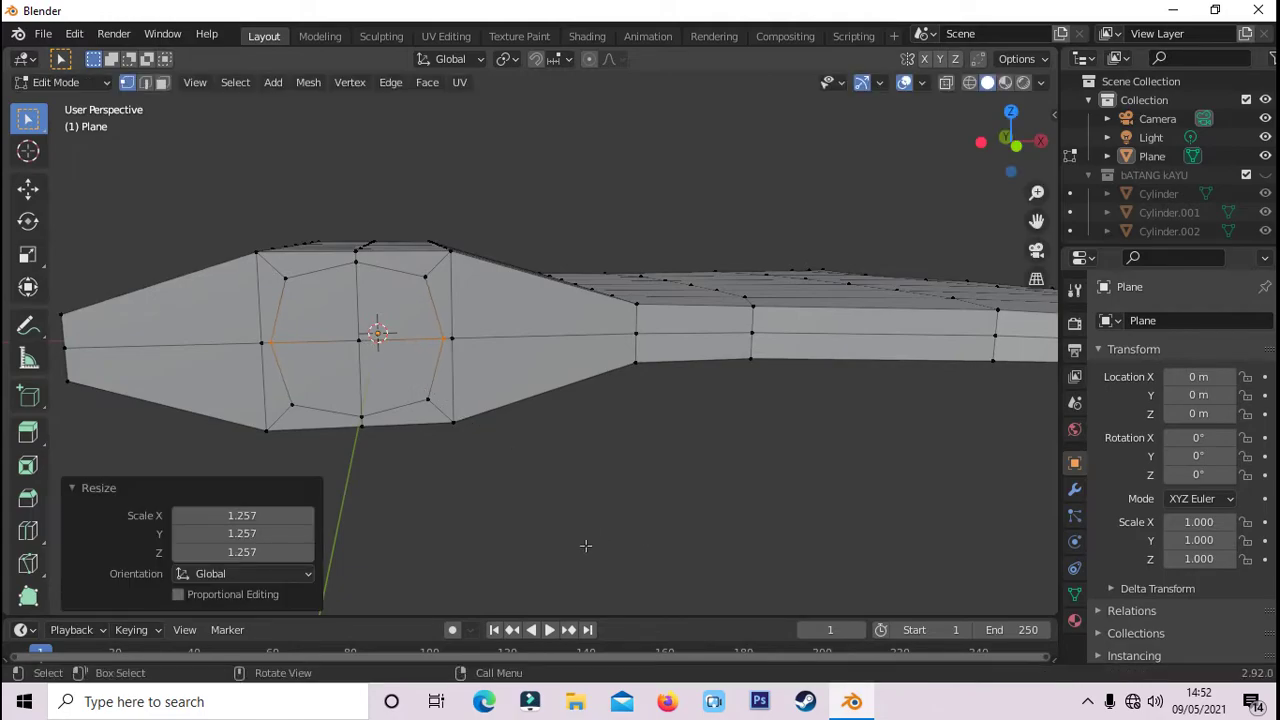
# - On the paddle's other side, scale the inset ring vertices outward about 1.273
pyautogui.moveTo(521, 537)
pyautogui.mouseDown(button='middle')
pyautogui.moveTo(783, 511)
pyautogui.moveTo(700, 480)
pyautogui.mouseUp(button='middle')
pyautogui.press('s')
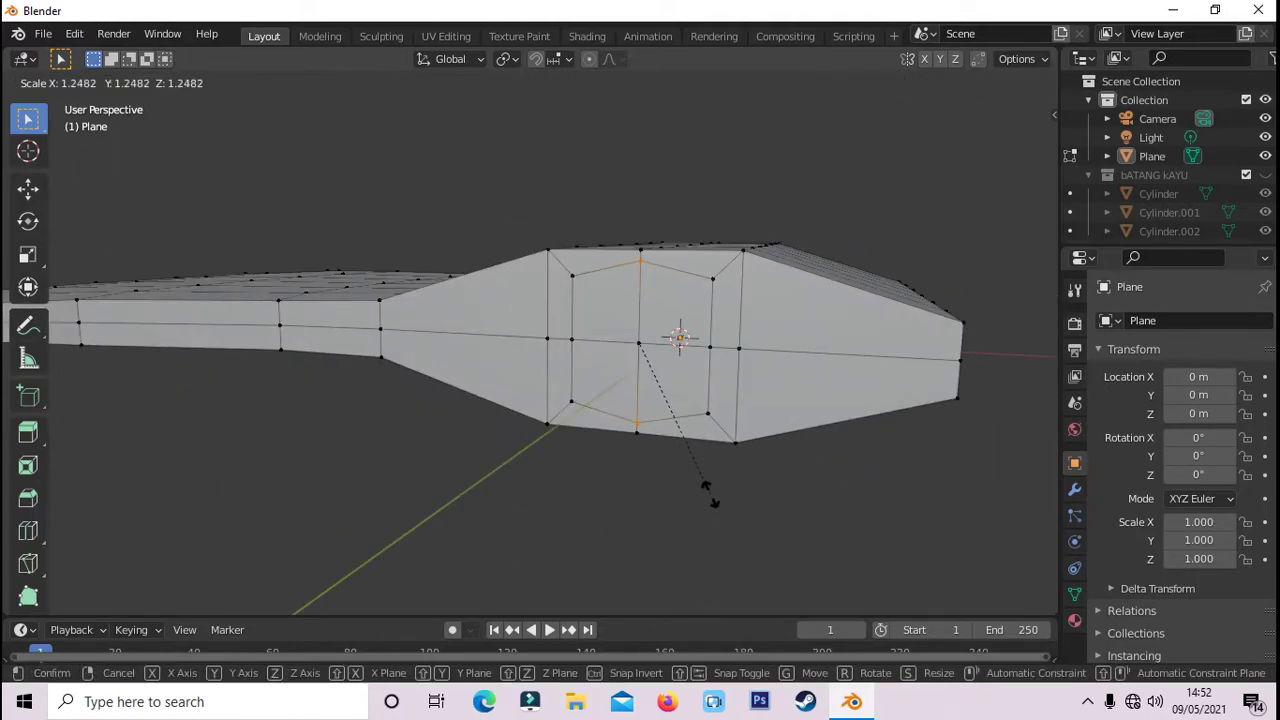
pyautogui.click(709, 483)
pyautogui.moveTo(719, 365); pyautogui.dragTo(720, 366)
pyautogui.press('s')
pyautogui.click(803, 511)
pyautogui.moveTo(803, 511)
pyautogui.mouseDown(button='middle')
pyautogui.moveTo(437, 509)
pyautogui.moveTo(577, 571)
pyautogui.moveTo(569, 451)
pyautogui.moveTo(580, 480)
pyautogui.mouseUp(button='middle')
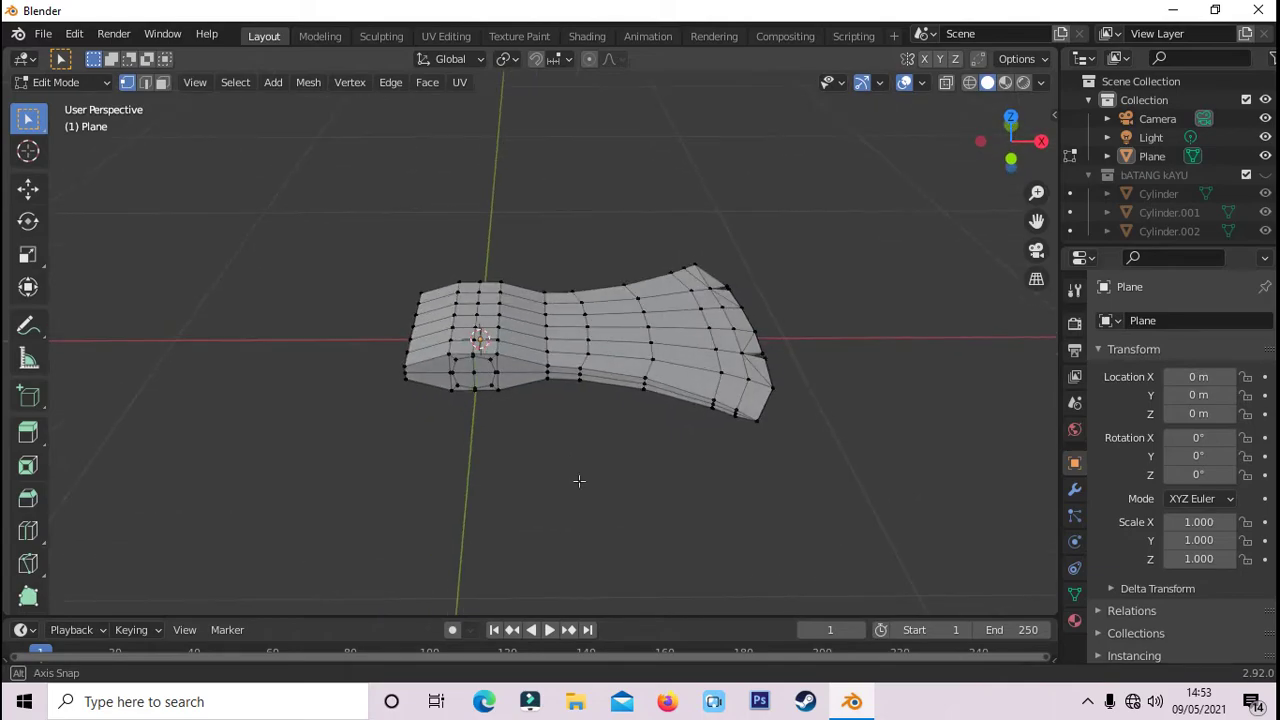
# - In face mode, select the three faces at the bottom of the socket from top view
pyautogui.press('3')
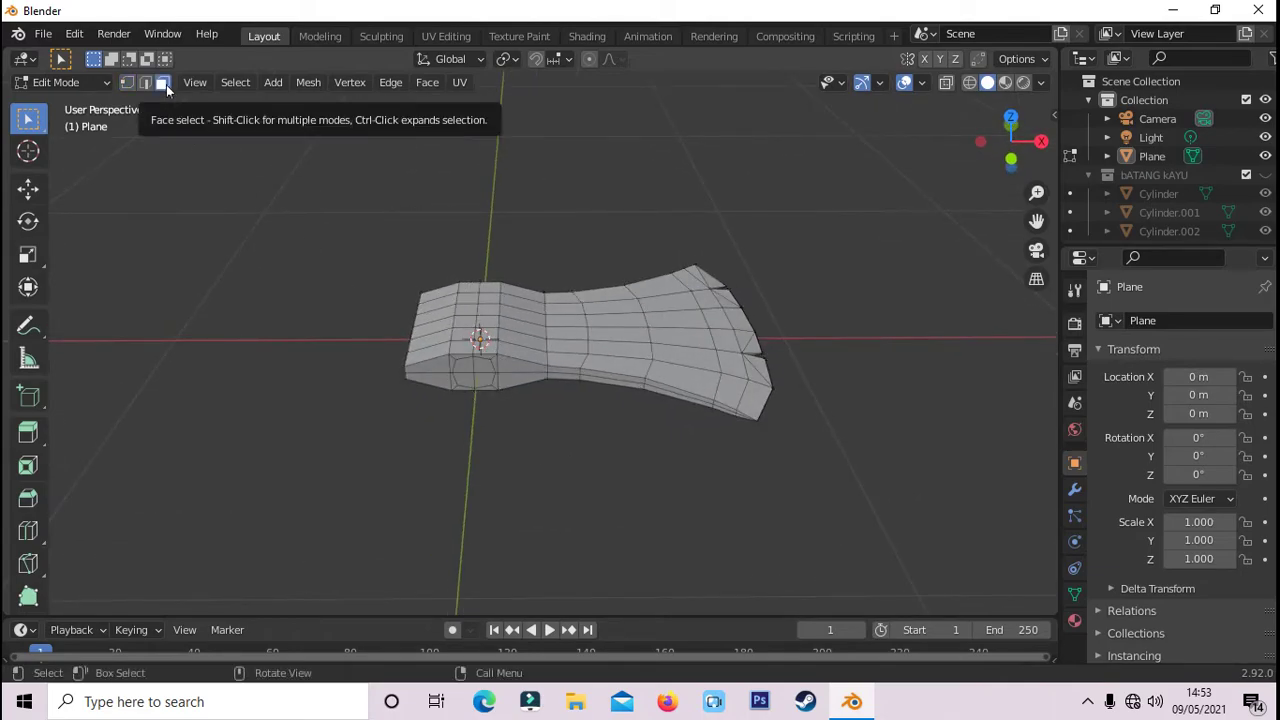
pyautogui.moveTo(473, 483); pyautogui.dragTo(423, 377, button='middle')
pyautogui.click(451, 375)
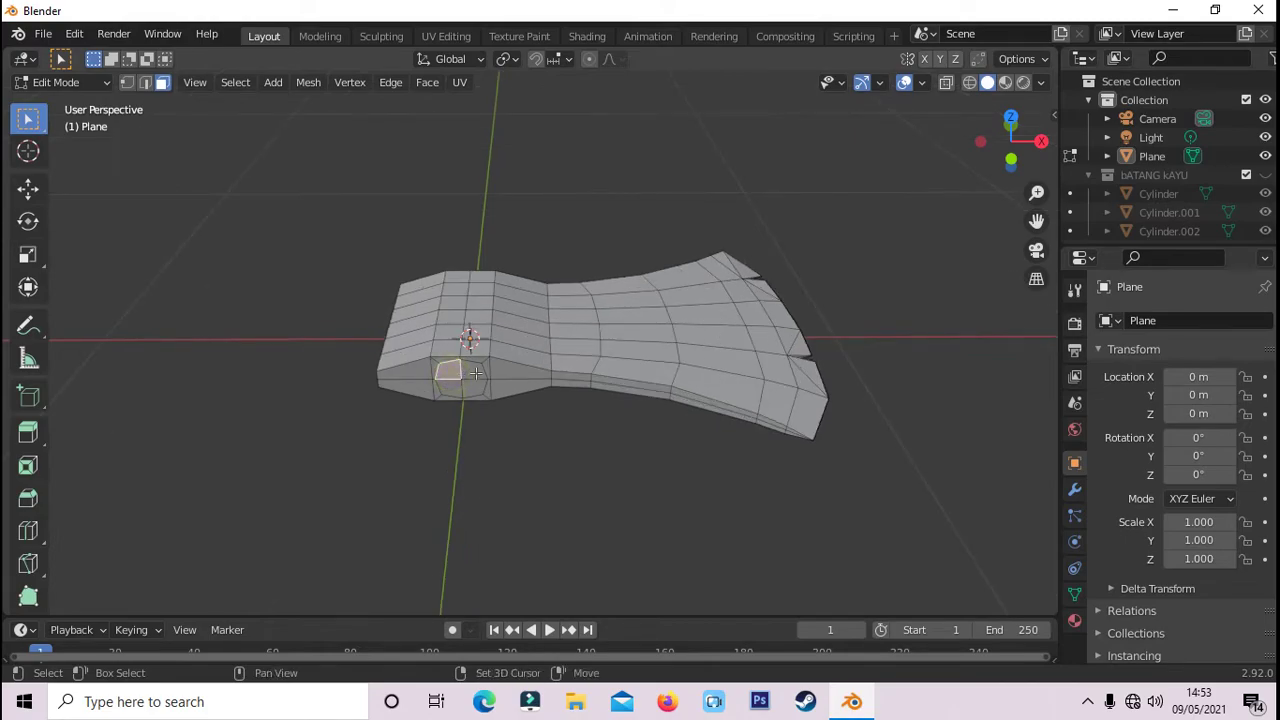
pyautogui.keyDown('shift'); pyautogui.click(473, 388); pyautogui.keyUp('shift')
pyautogui.keyDown('shift'); pyautogui.click(472, 366); pyautogui.keyUp('shift')
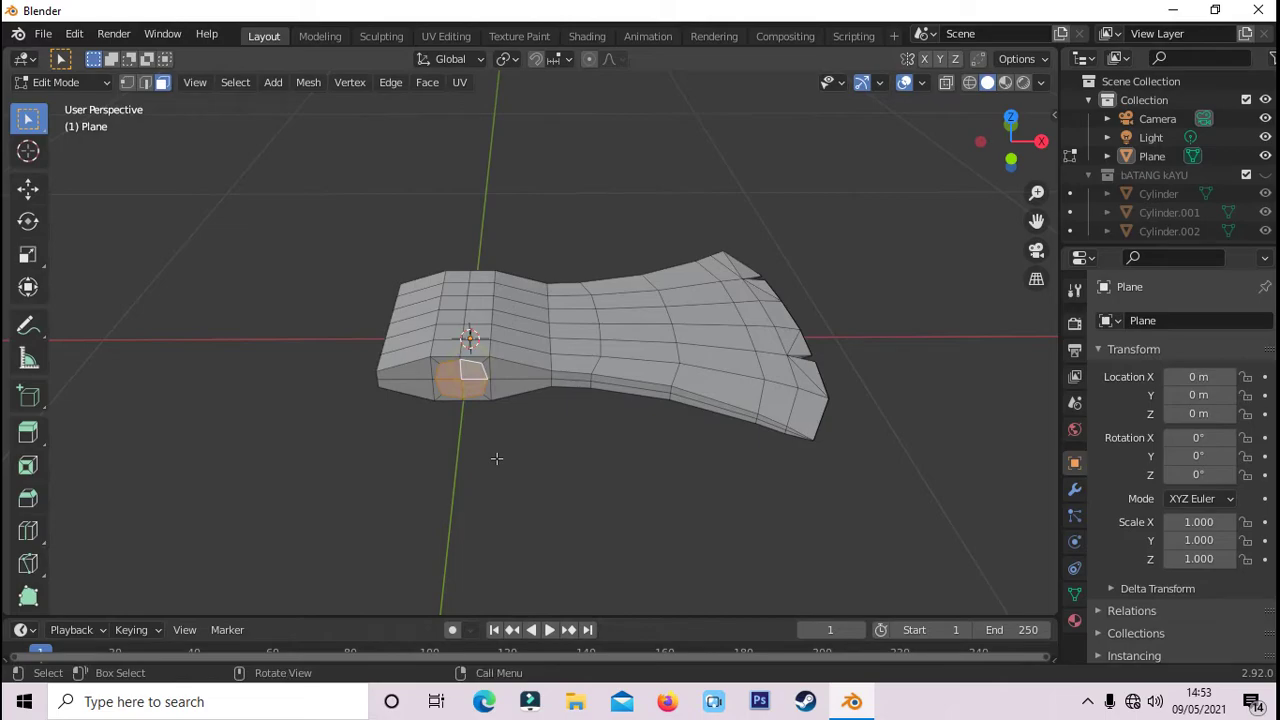
pyautogui.press('KP_1')
pyautogui.press('KP_3')
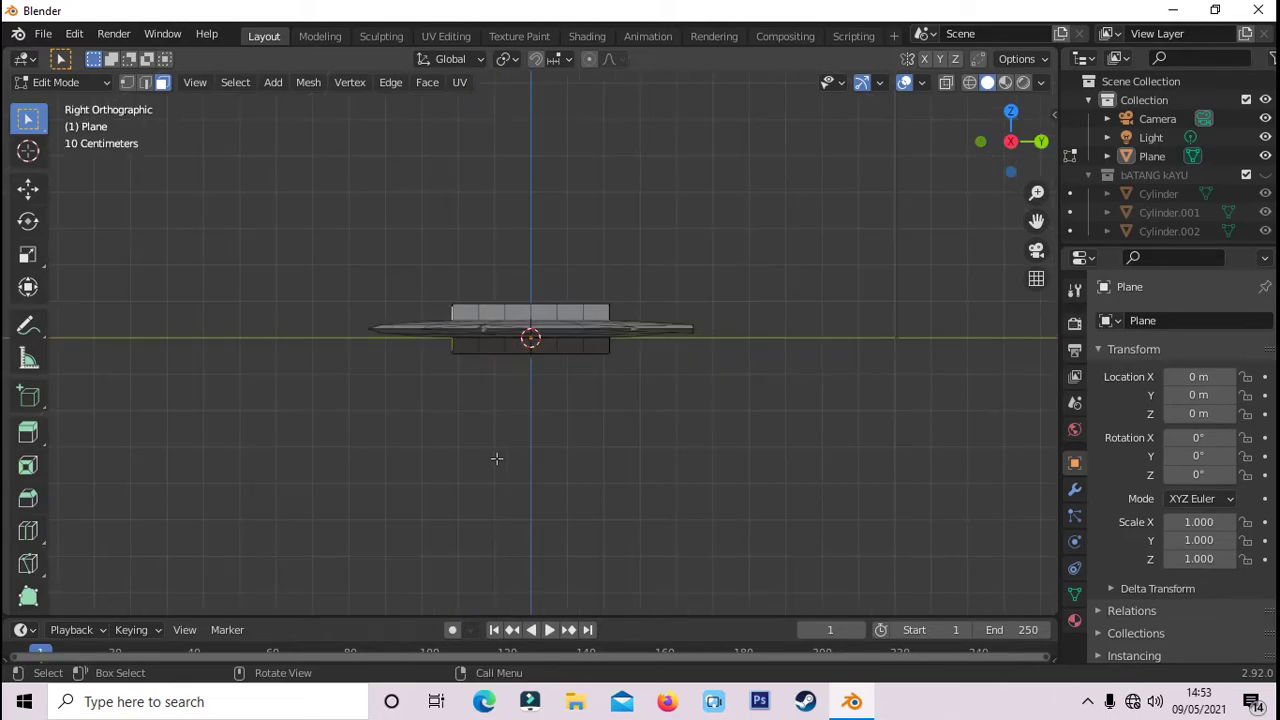
pyautogui.press('KP_7')
pyautogui.scroll(-4, 500, 457)
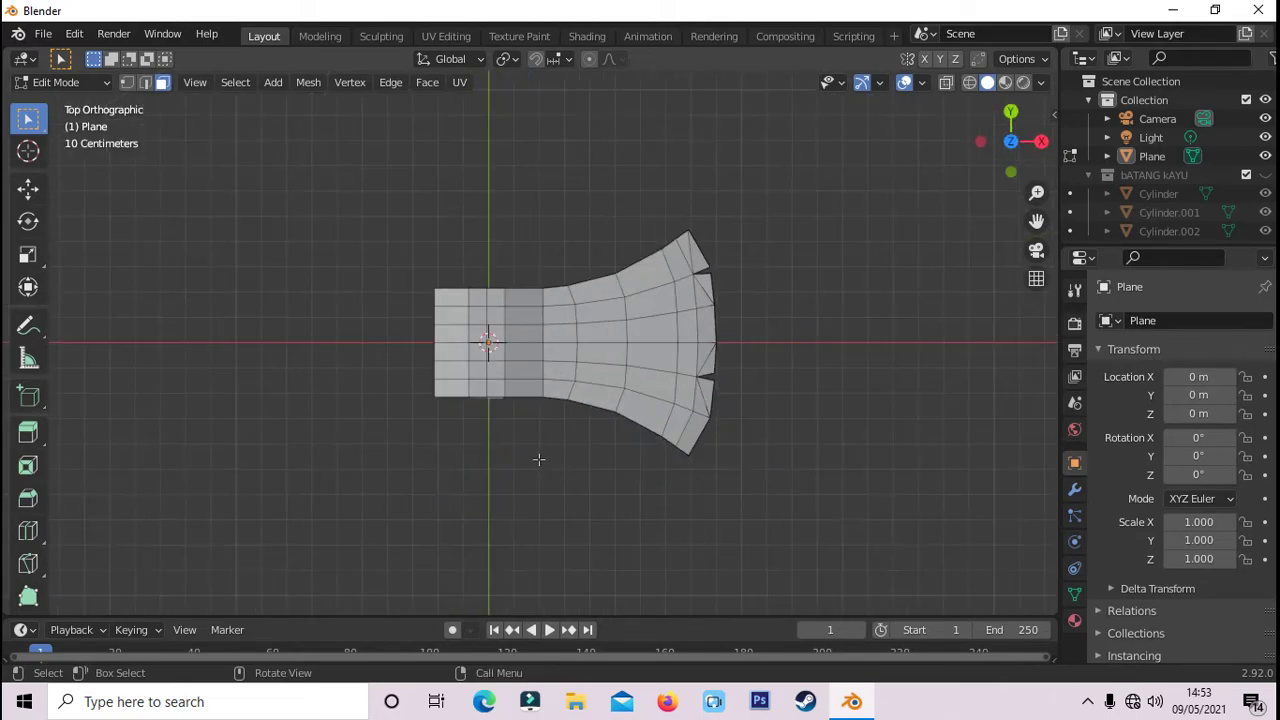
# - Extrude the socket faces downward into a handle and widen its end about 1.073
pyautogui.press('e')
pyautogui.click(560, 565)
pyautogui.press('e')
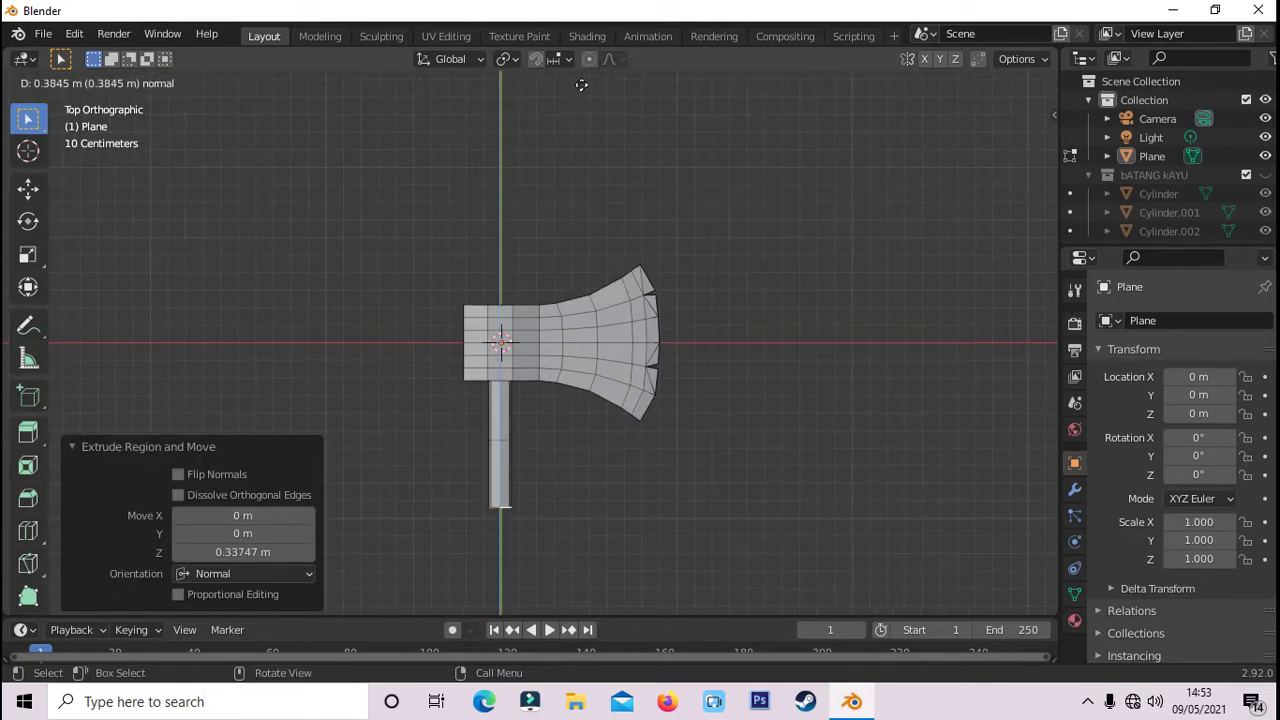
pyautogui.press('Escape')
pyautogui.scroll(-1, 603, 494)
pyautogui.press('s')
pyautogui.press('Escape')
pyautogui.moveTo(610, 490); pyautogui.dragTo(574, 514, button='middle')
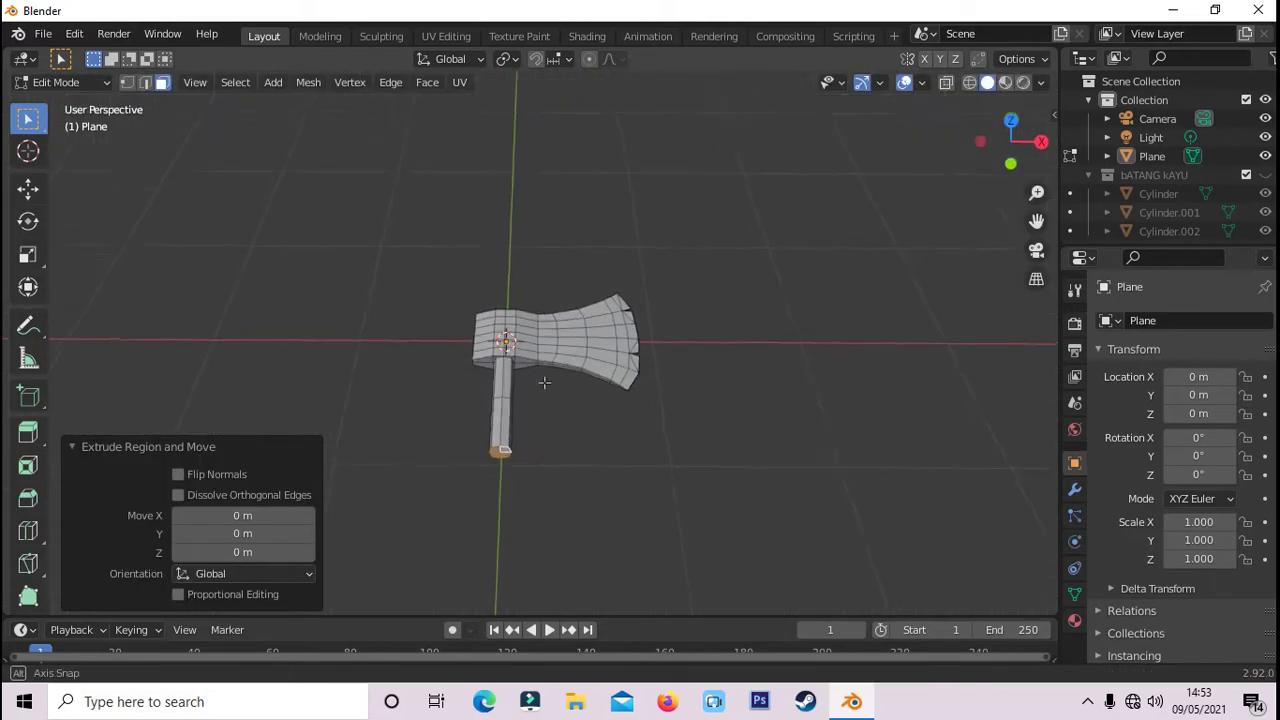
pyautogui.press('s')
pyautogui.click(584, 518)
# - Rescale the handle end from top view to settle its slightly widened size
pyautogui.press('KP_7')
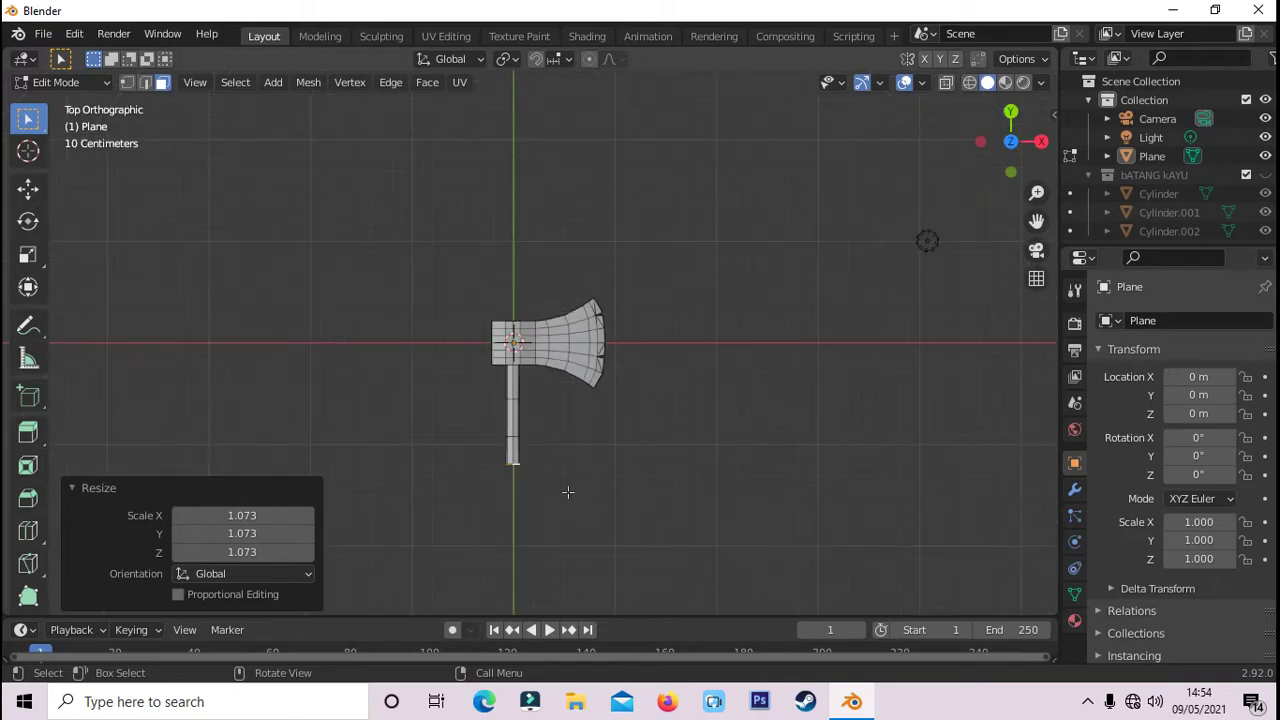
pyautogui.press('s')
pyautogui.press('Escape')
pyautogui.hotkey('ctrl', 'z')
pyautogui.hotkey('ctrl', 'z')
pyautogui.press('s')
pyautogui.click(560, 549)
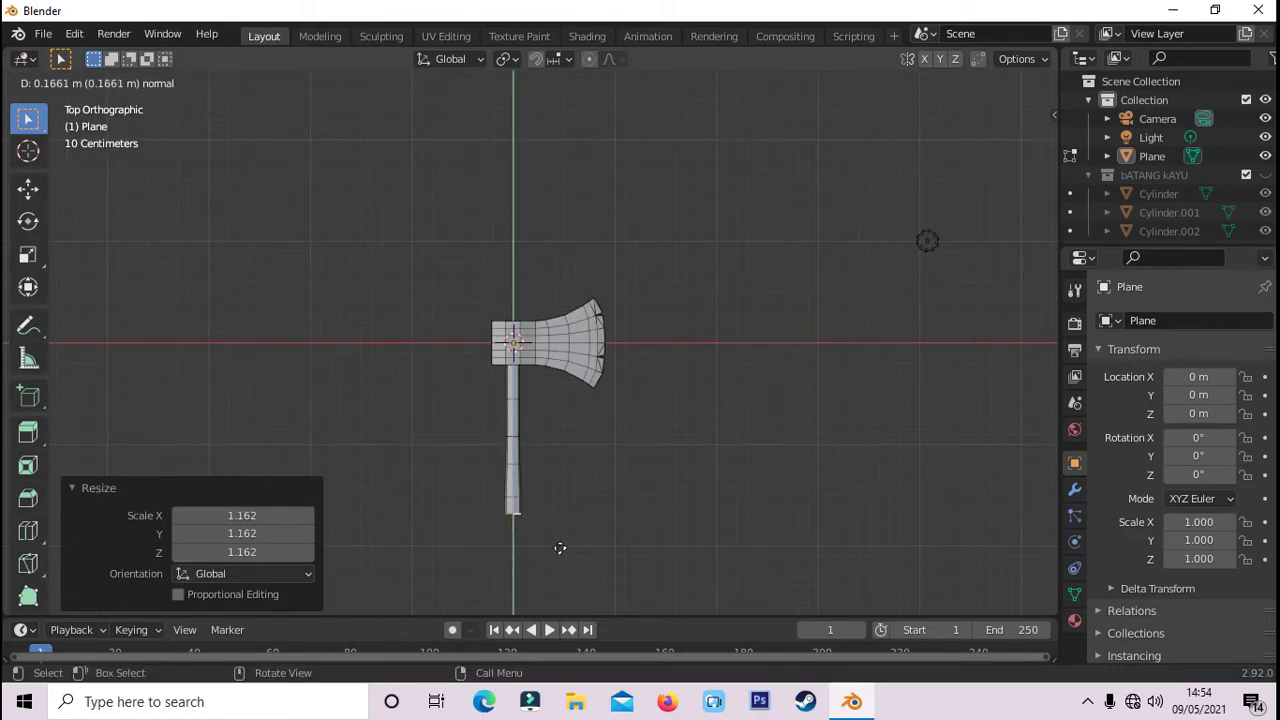
pyautogui.hotkey('ctrl', 'z')
pyautogui.hotkey('ctrl', 'shift', 'z')
# - Extrude the handle further downward, then select the face on top of the socket
pyautogui.press('e')
pyautogui.click(562, 612)
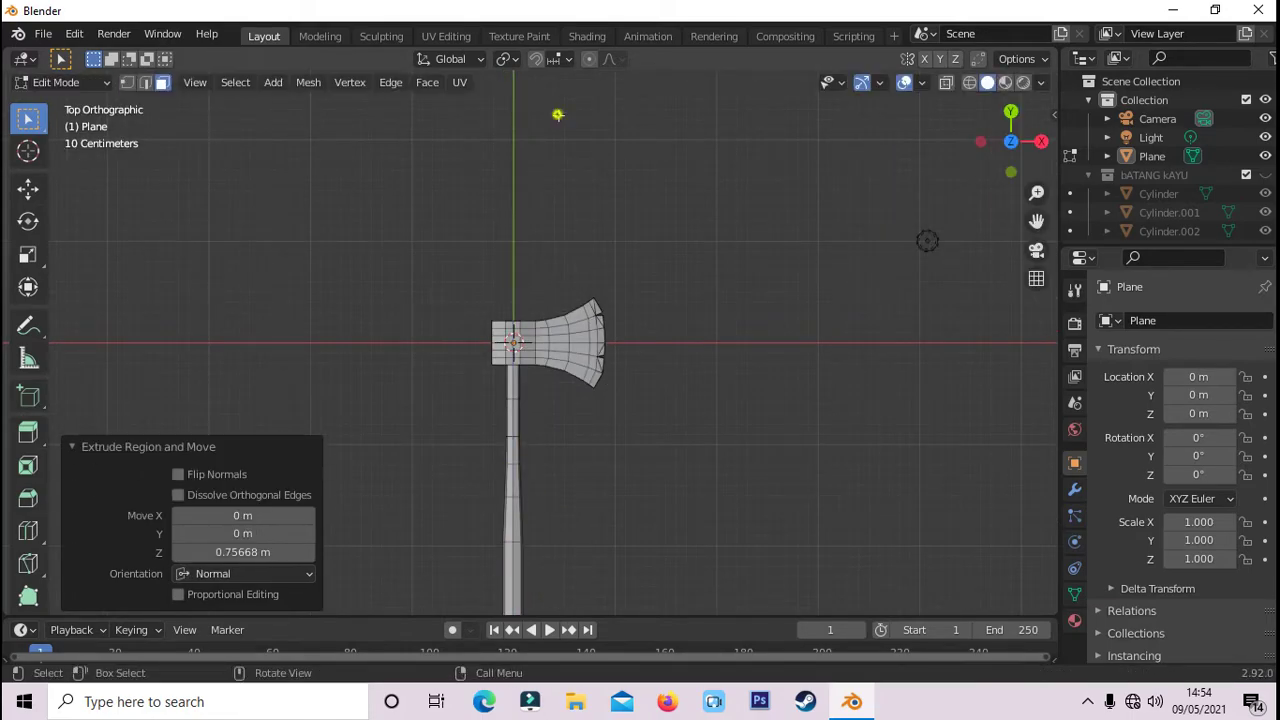
pyautogui.moveTo(562, 612); pyautogui.dragTo(633, 160, button='middle')
pyautogui.scroll(4, 480, 298)
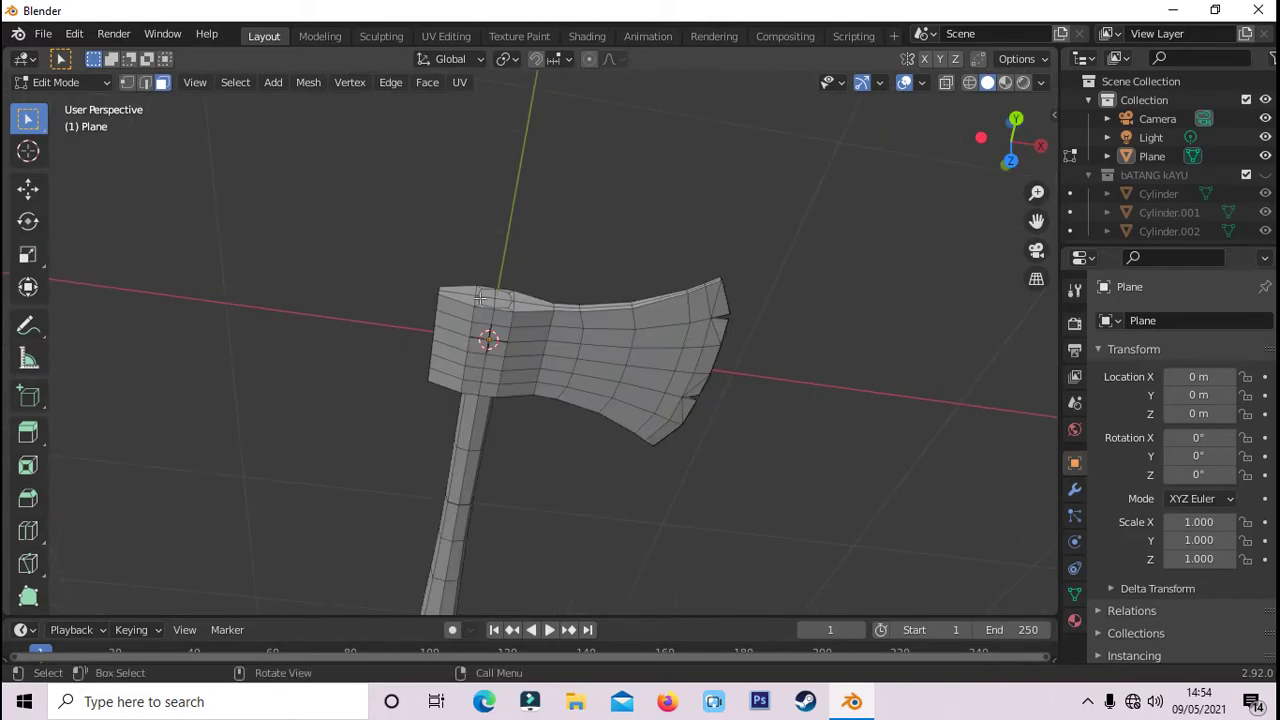
pyautogui.keyDown('shift'); pyautogui.click(490, 298); pyautogui.keyUp('shift')
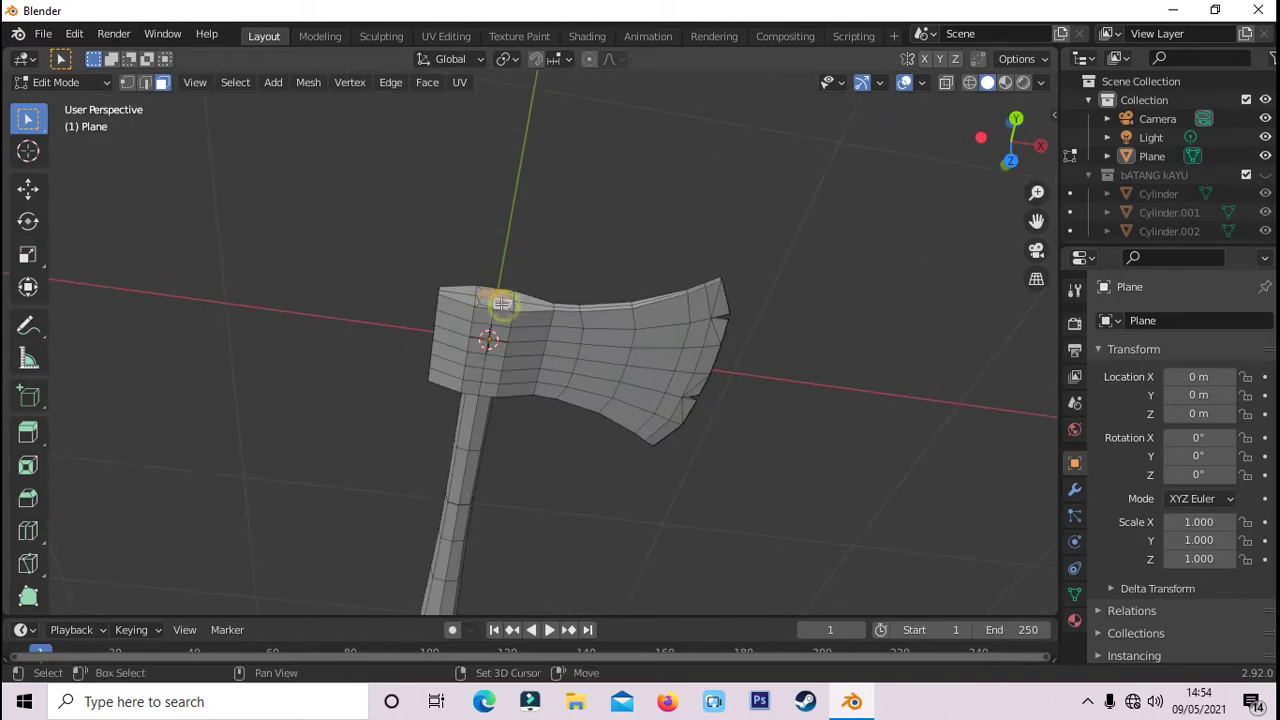
pyautogui.moveTo(582, 287); pyautogui.dragTo(570, 205, button='middle')
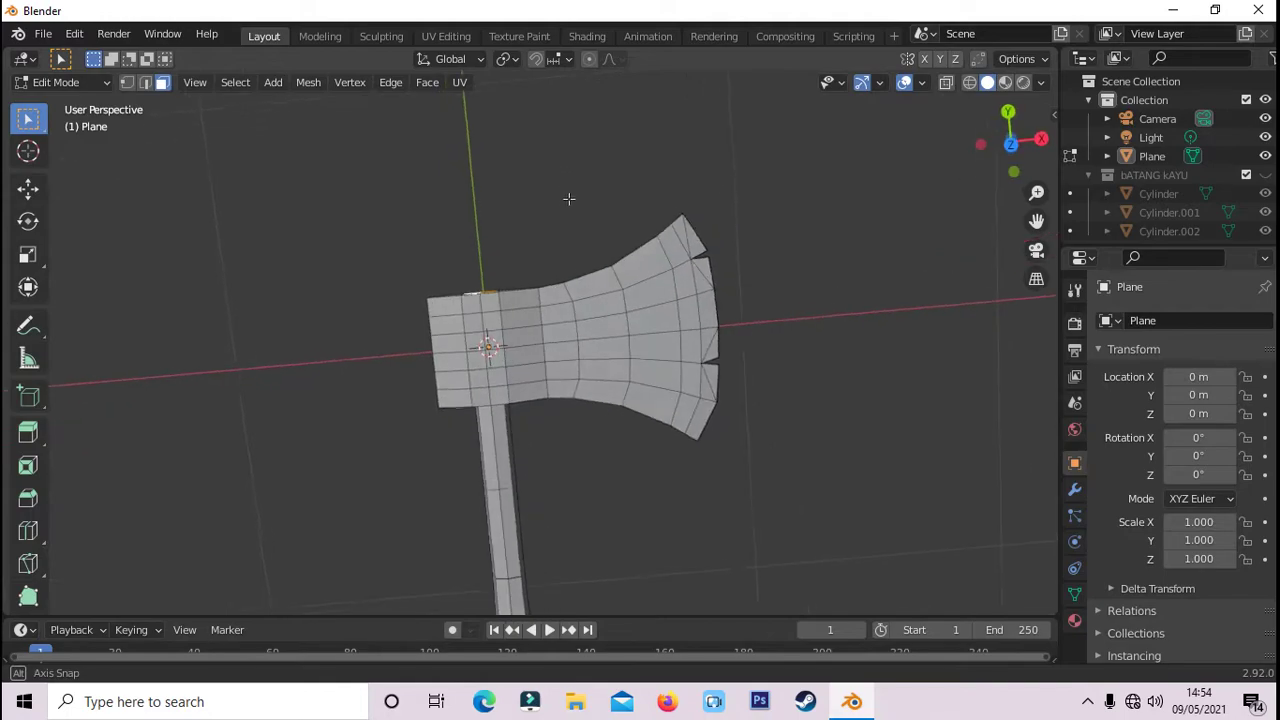
# - Extrude the handle's top face up 0.14463 m and scale it to about 0.378 into a point
pyautogui.press('KP_7')
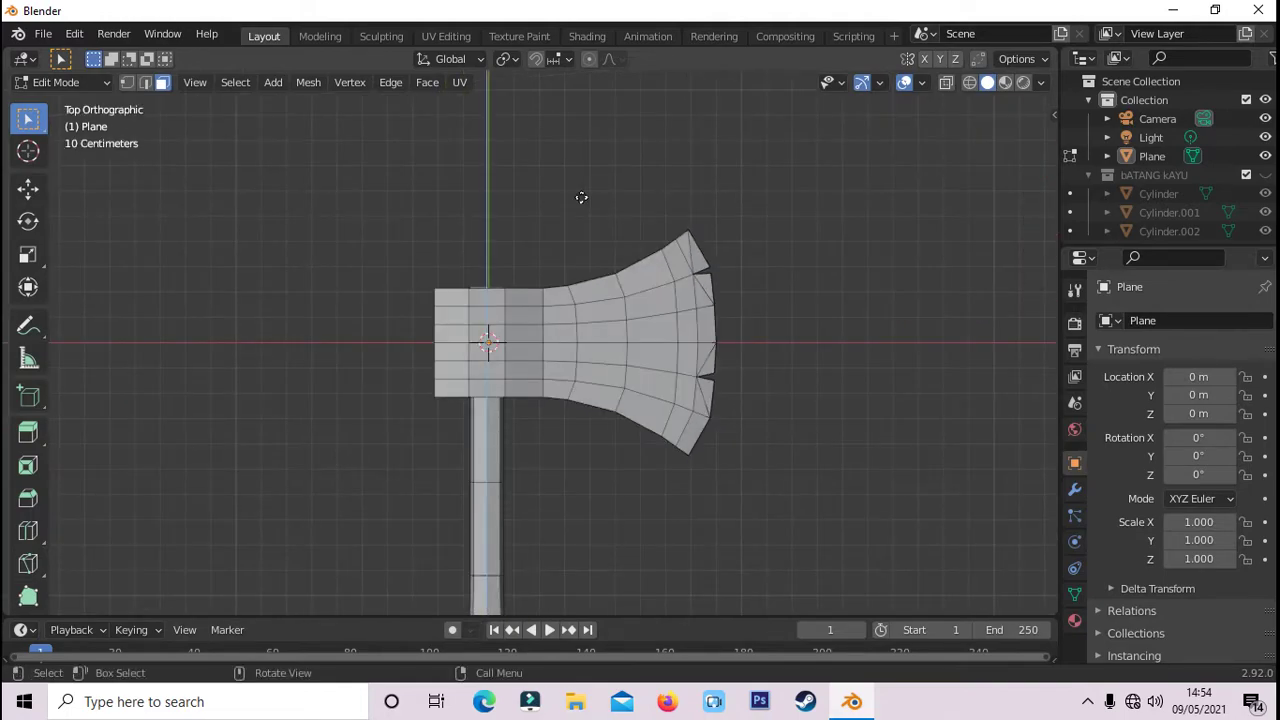
pyautogui.press('e')
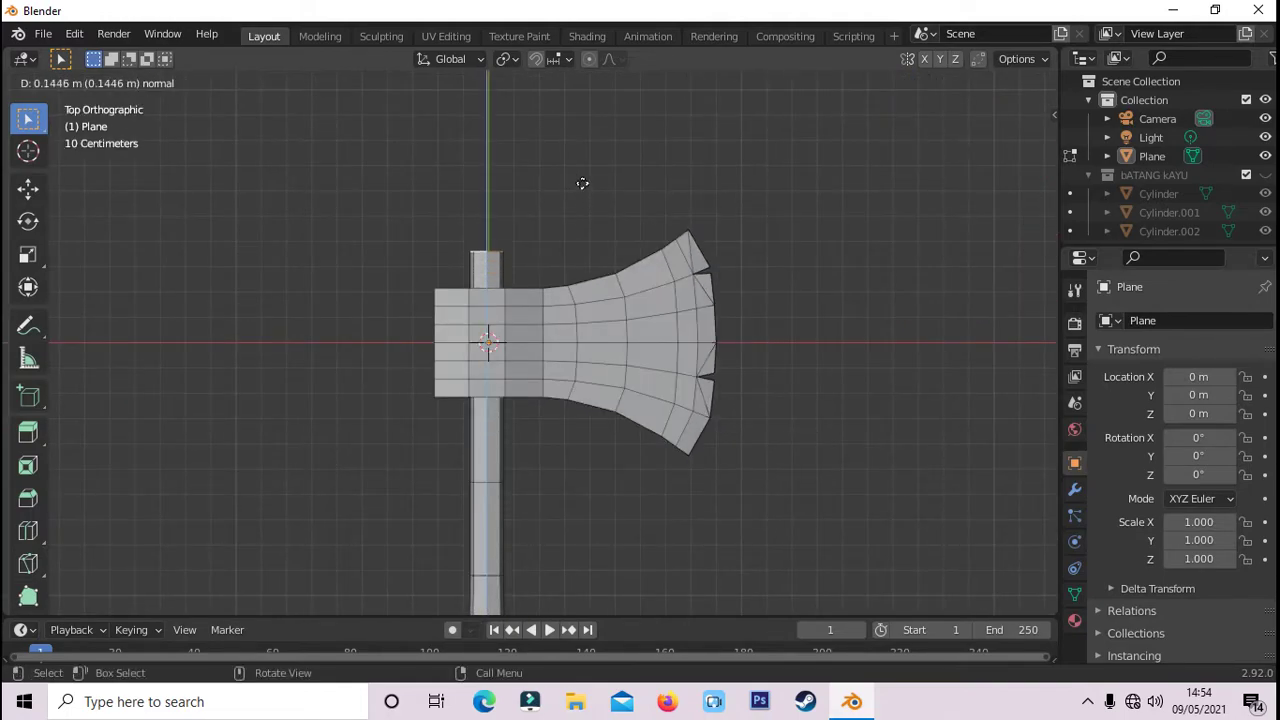
pyautogui.click(582, 183)
pyautogui.press('s')
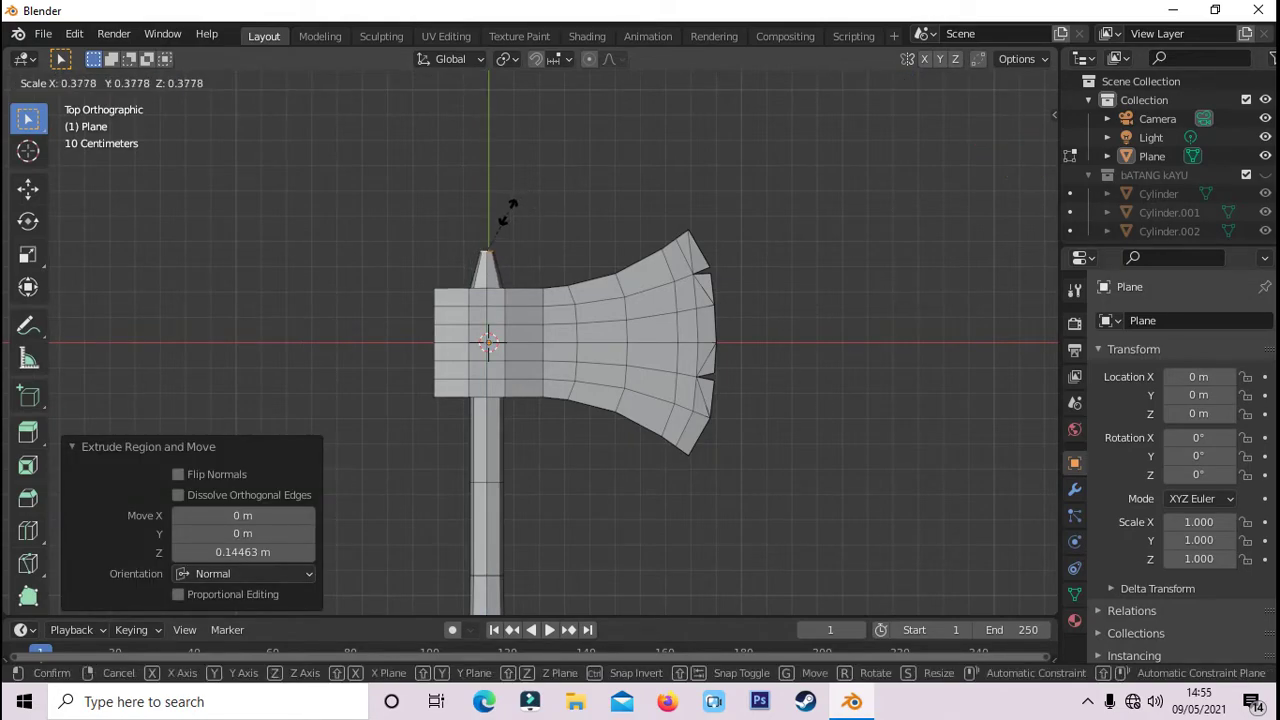
pyautogui.click(561, 201)
pyautogui.moveTo(561, 201)
pyautogui.mouseDown(button='middle')
pyautogui.moveTo(517, 427)
pyautogui.moveTo(524, 452)
pyautogui.mouseUp(button='middle')
pyautogui.press('a')
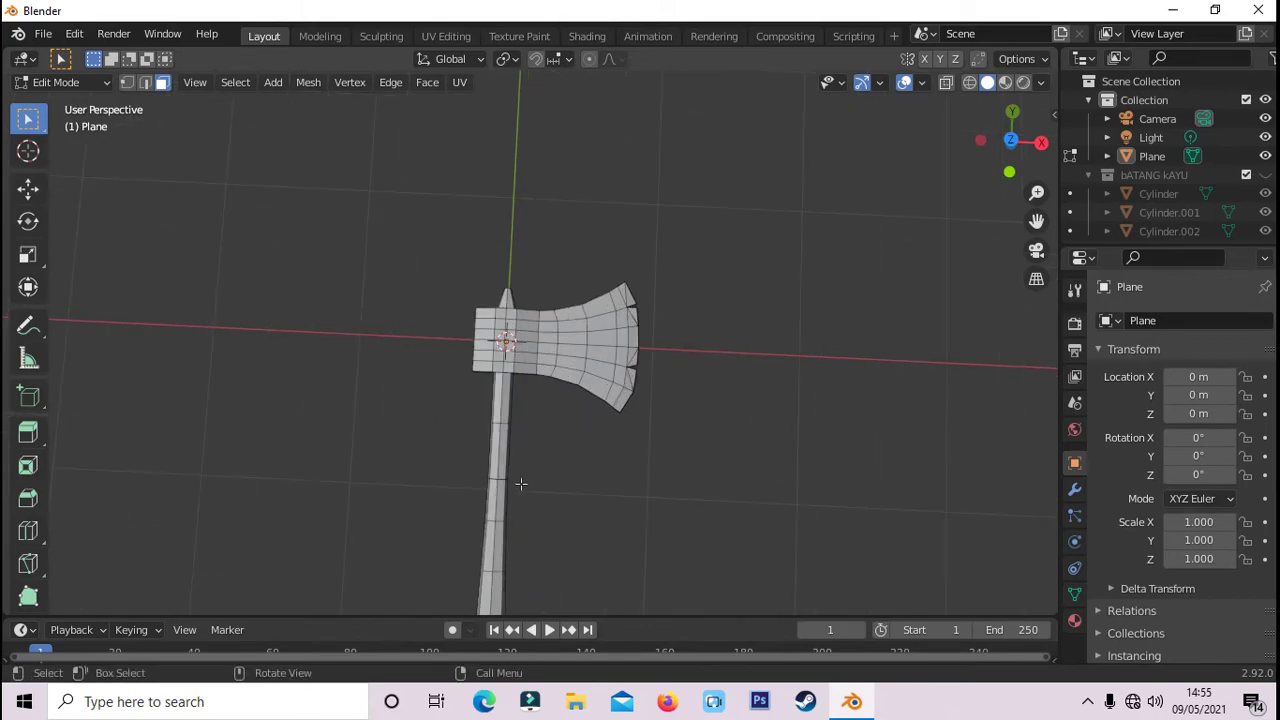
pyautogui.hotkey('alt', 'a')
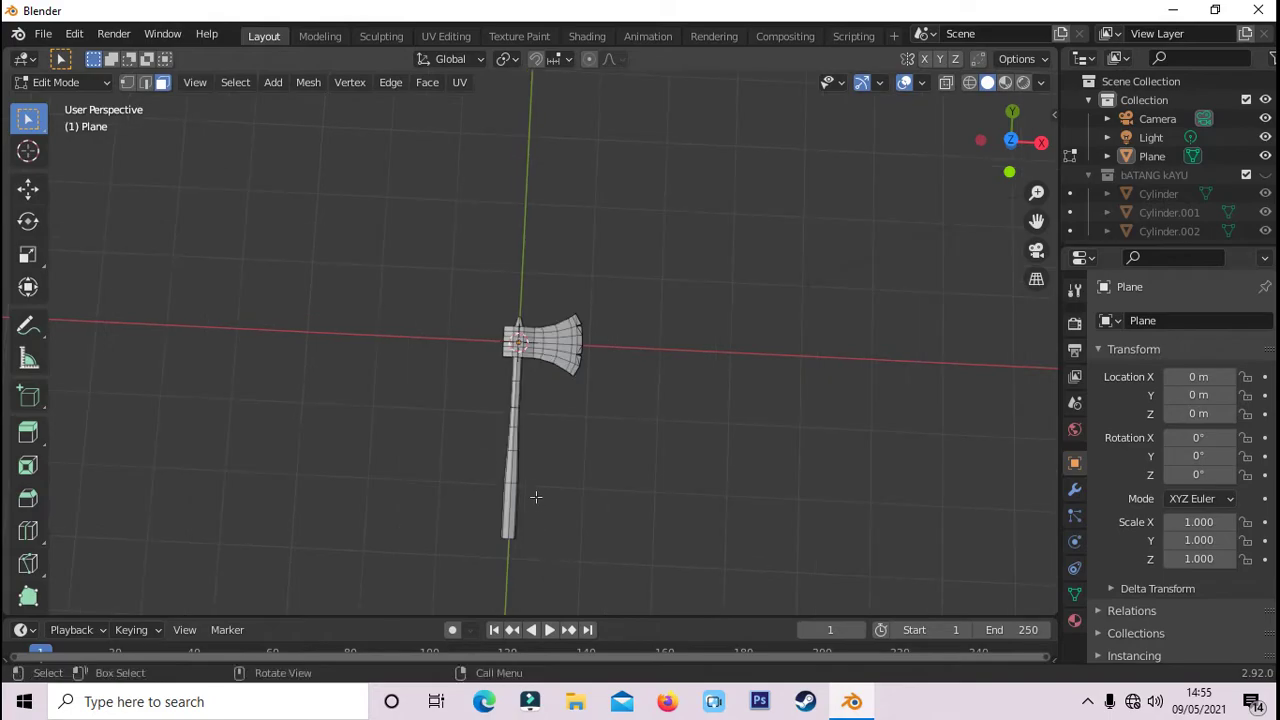
pyautogui.moveTo(543, 497); pyautogui.dragTo(565, 420, button='middle')
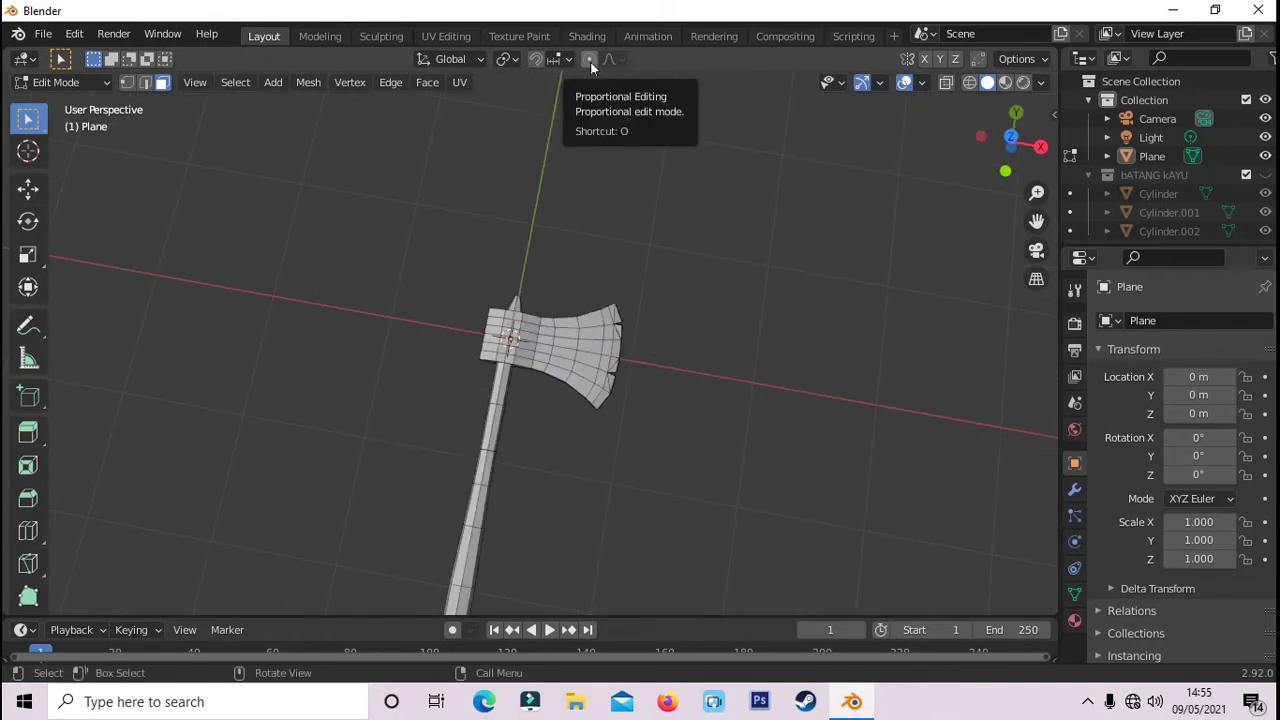
# - With proportional editing on, move a mid-handle edge about 0.06 m to make the first bend
pyautogui.click(590, 61)
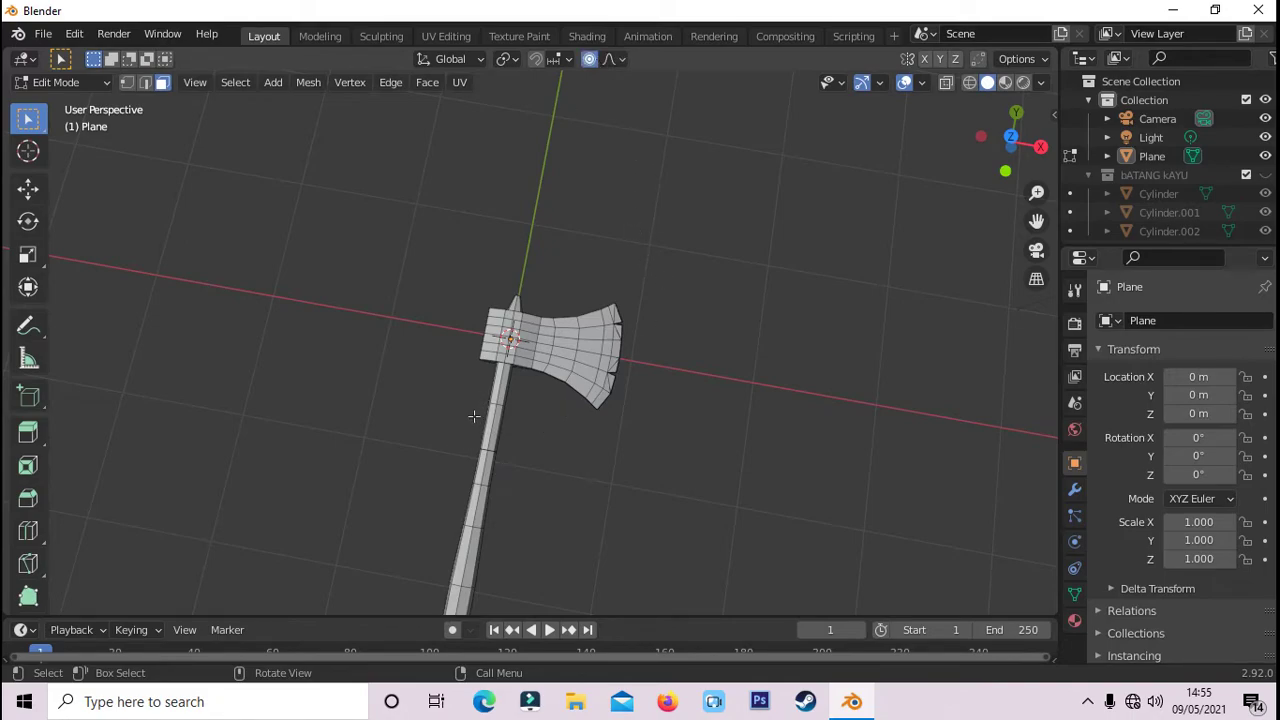
pyautogui.click(146, 84)
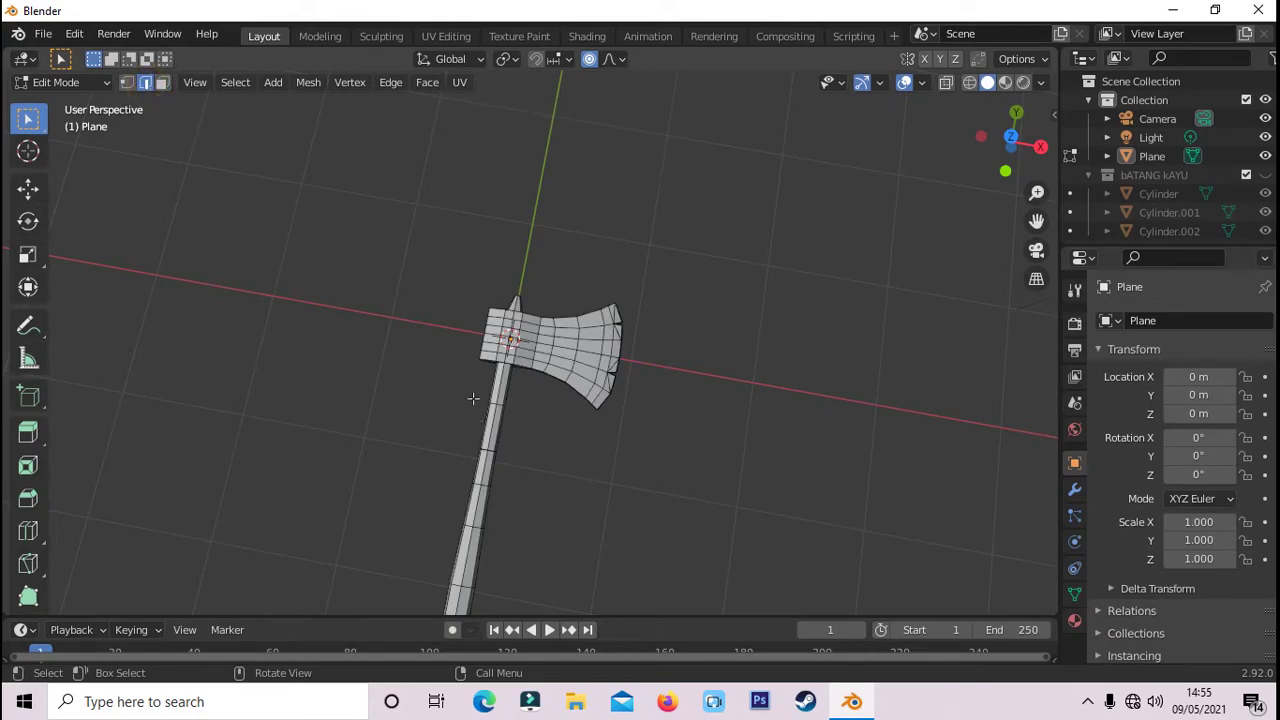
pyautogui.click(474, 434)
pyautogui.press('g')
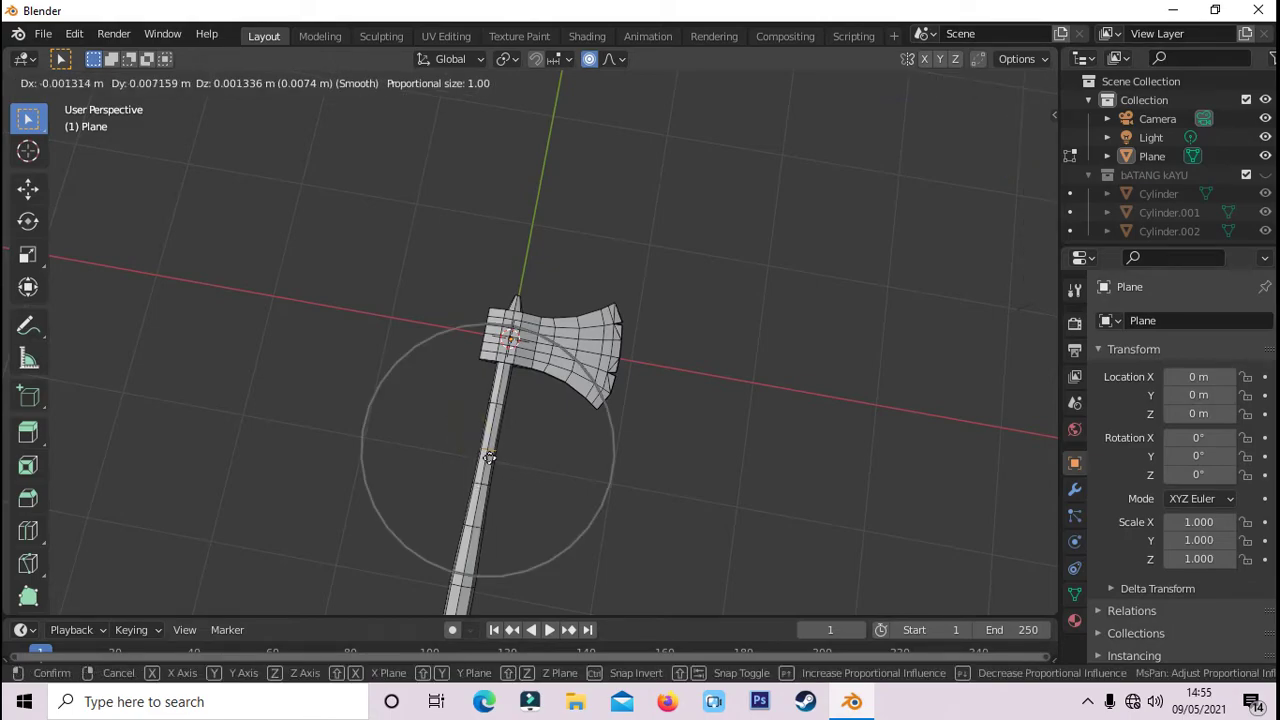
pyautogui.scroll(1, 489, 457)
pyautogui.scroll(2, 489, 457)
pyautogui.scroll(2, 489, 457)
pyautogui.scroll(-3, 489, 457)
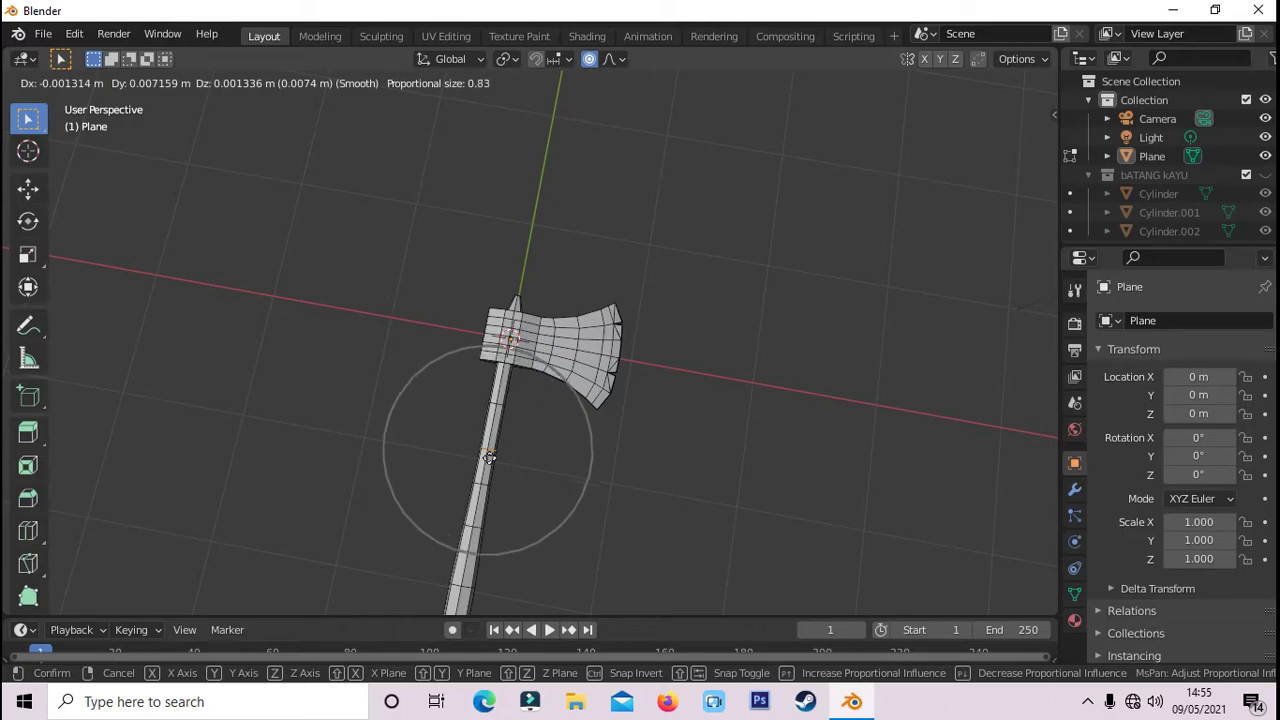
pyautogui.scroll(1, 489, 457)
pyautogui.scroll(2, 489, 457)
pyautogui.scroll(1, 489, 457)
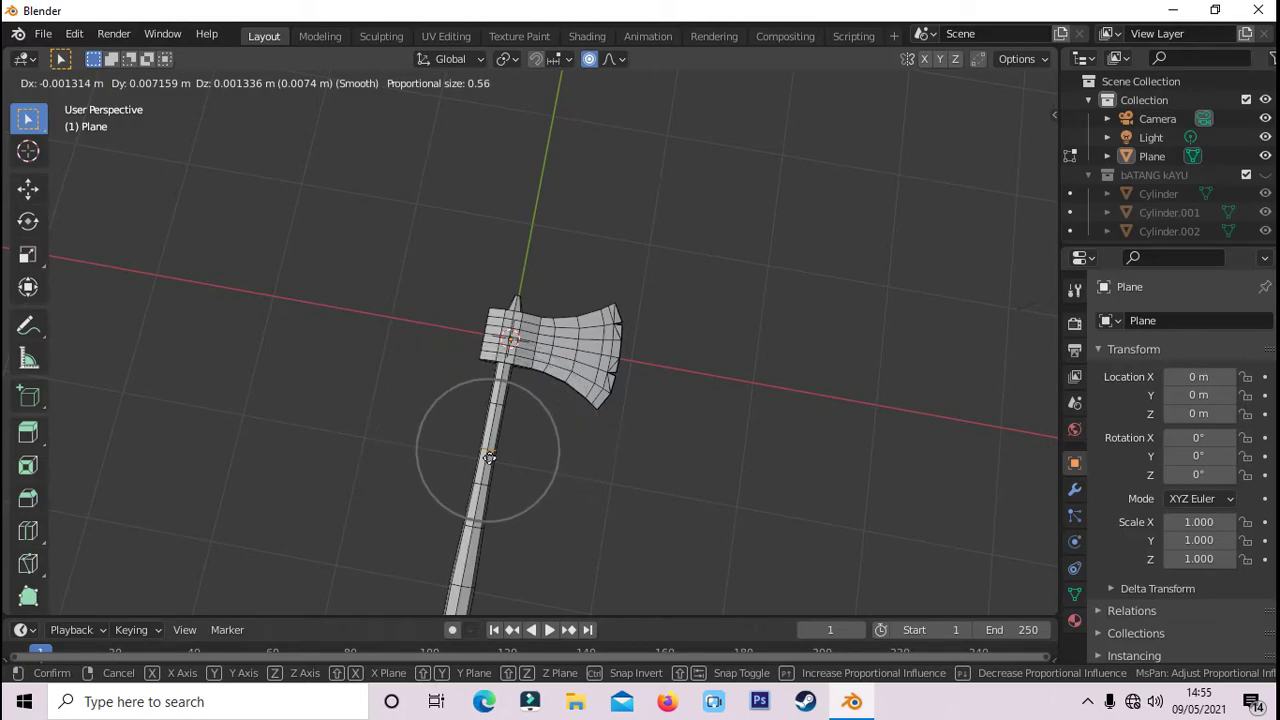
pyautogui.scroll(1, 489, 457)
pyautogui.scroll(-1, 489, 457)
pyautogui.scroll(-1, 489, 457)
pyautogui.scroll(2, 489, 457)
pyautogui.scroll(2, 489, 457)
pyautogui.scroll(-1, 489, 457)
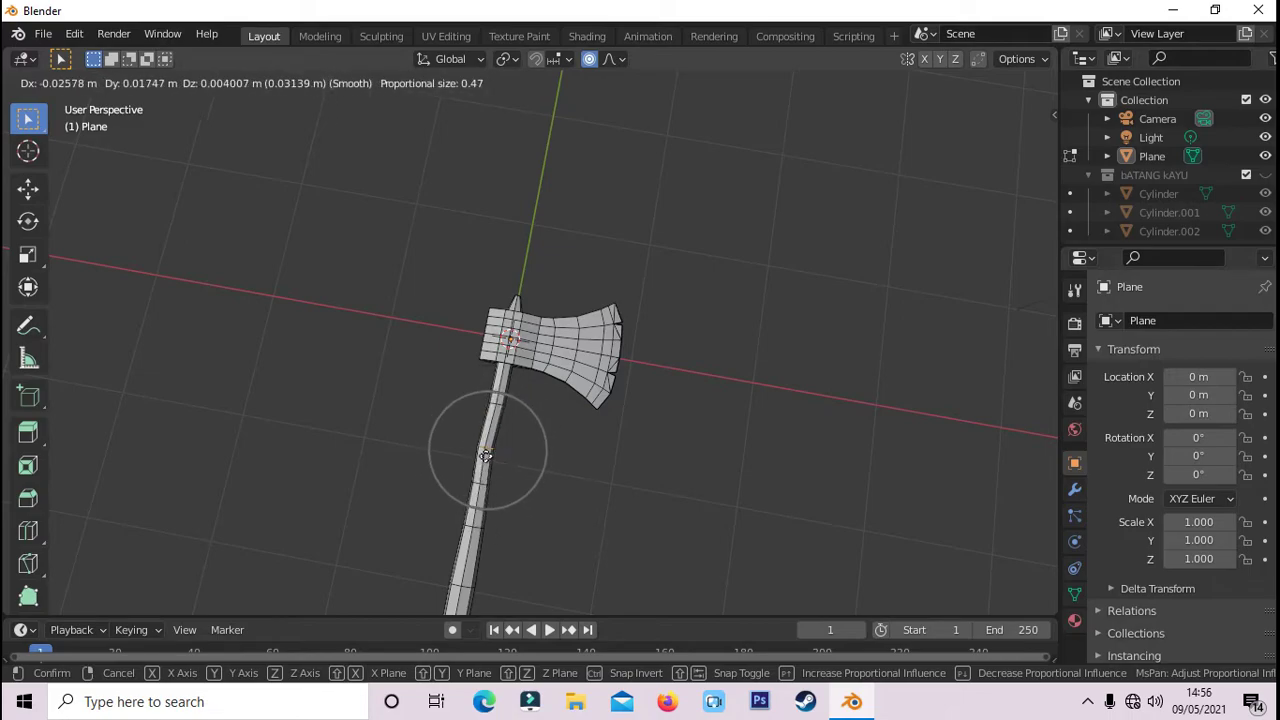
pyautogui.scroll(-1, 474, 453)
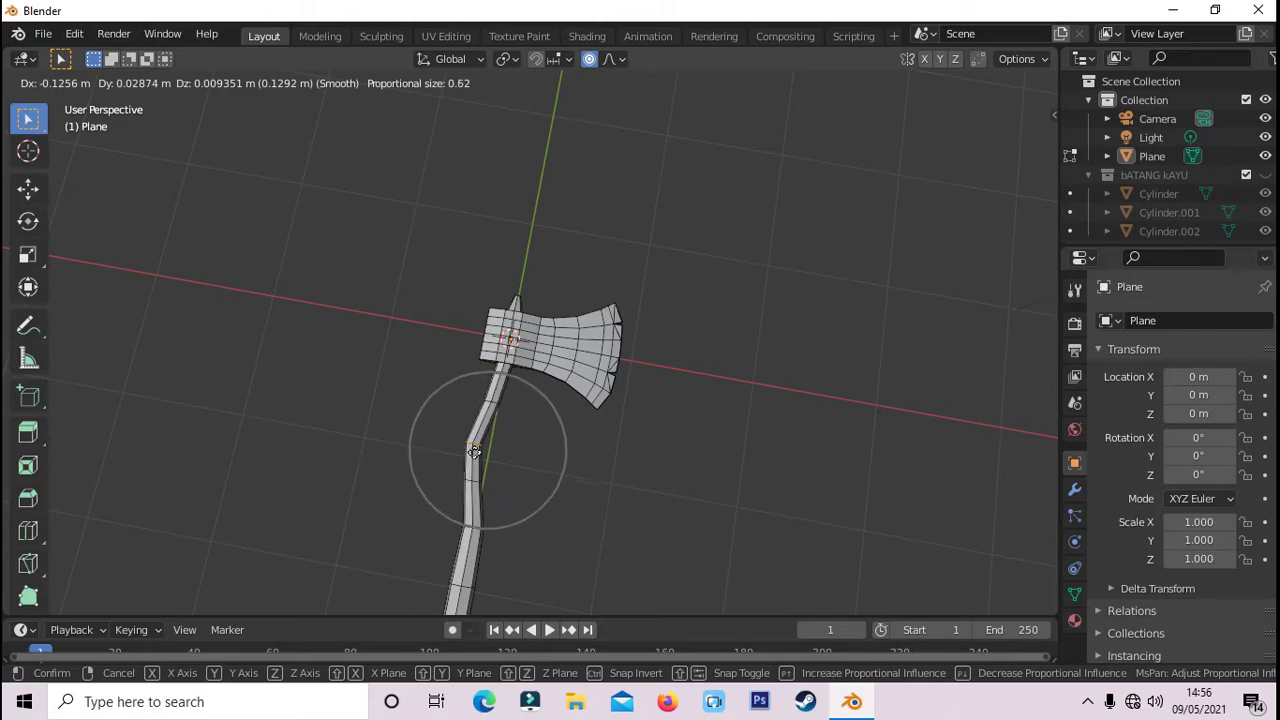
pyautogui.scroll(-1, 474, 453)
pyautogui.scroll(-1, 474, 453)
pyautogui.click(474, 453)
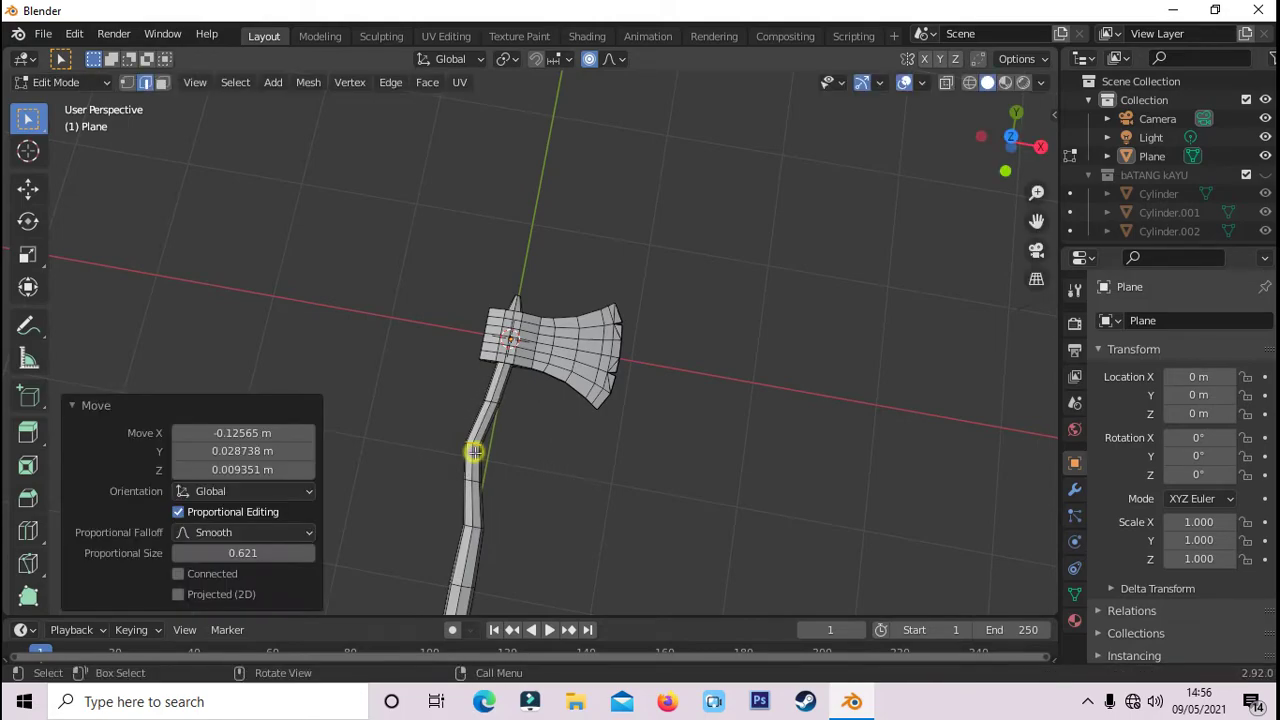
pyautogui.click(563, 475)
# - Move an edge lower on the handle to add a second bend
pyautogui.scroll(-1, 564, 476)
pyautogui.scroll(-1, 564, 476)
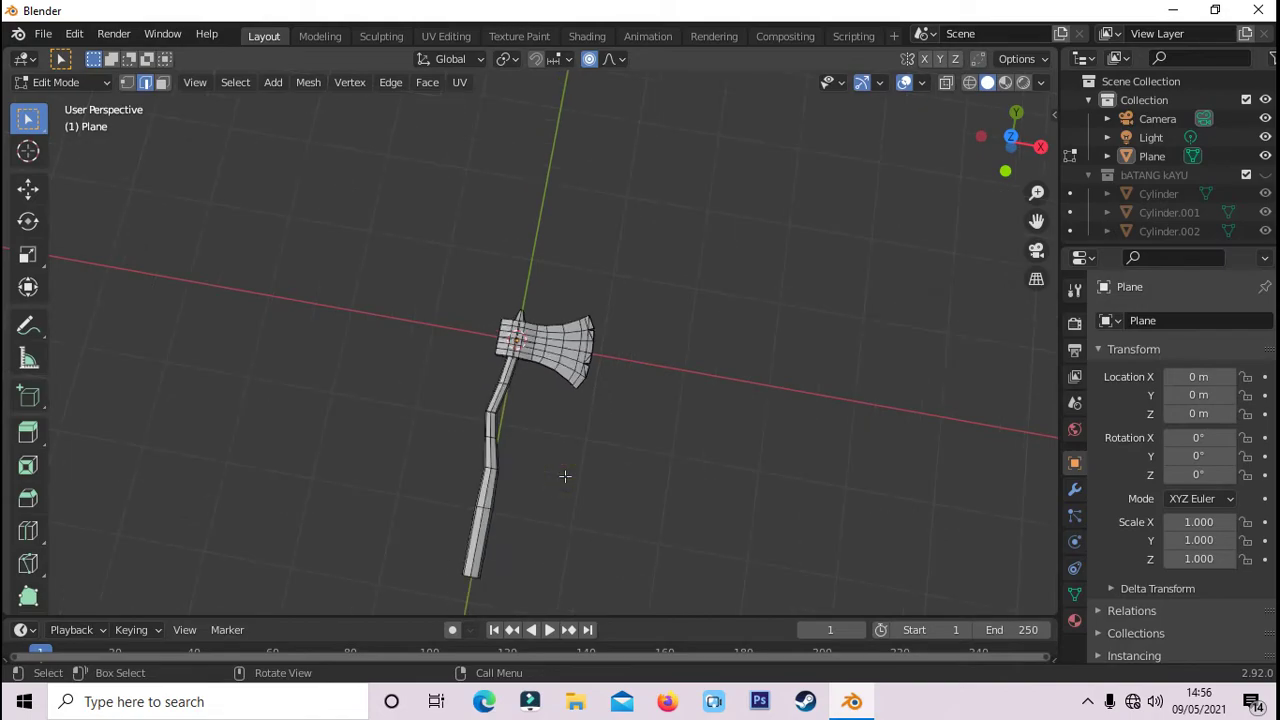
pyautogui.scroll(1, 564, 476)
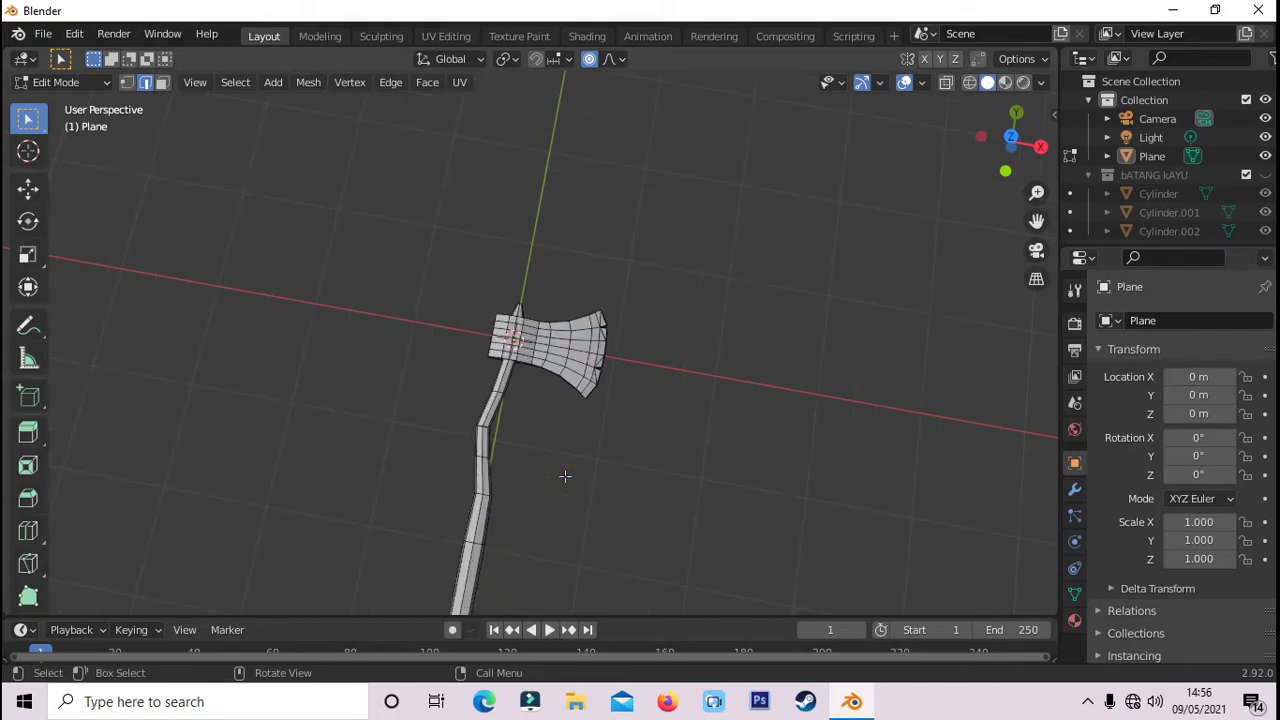
pyautogui.click(473, 492)
pyautogui.press('g')
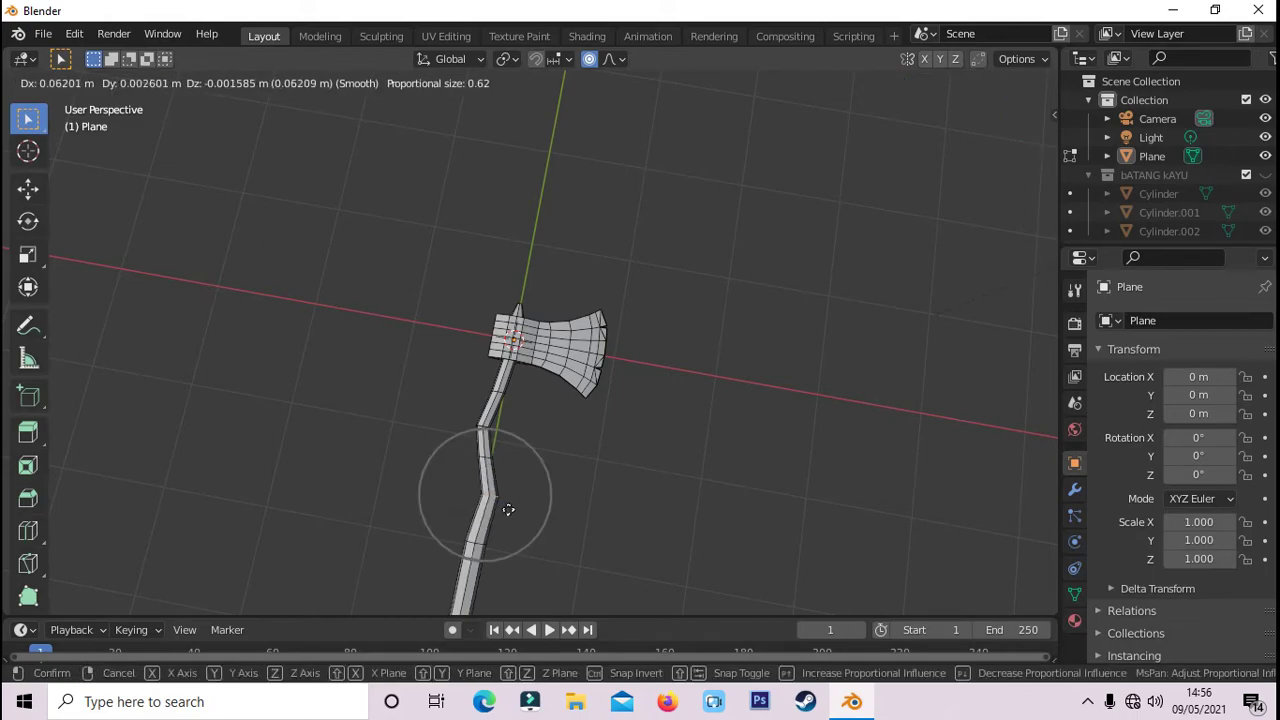
pyautogui.scroll(-1, 511, 513)
pyautogui.click(511, 513)
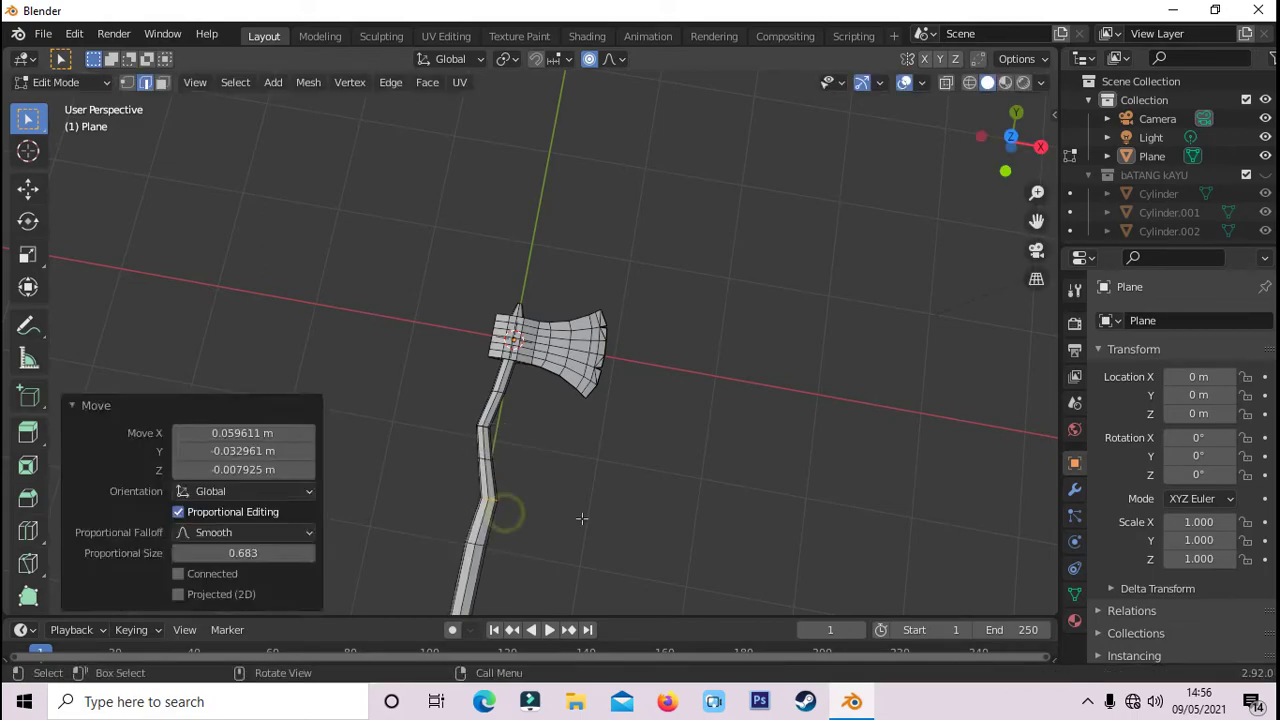
pyautogui.moveTo(580, 517)
pyautogui.mouseDown(button='middle')
pyautogui.moveTo(571, 451)
pyautogui.moveTo(523, 476)
pyautogui.moveTo(534, 491)
pyautogui.mouseUp(button='middle')
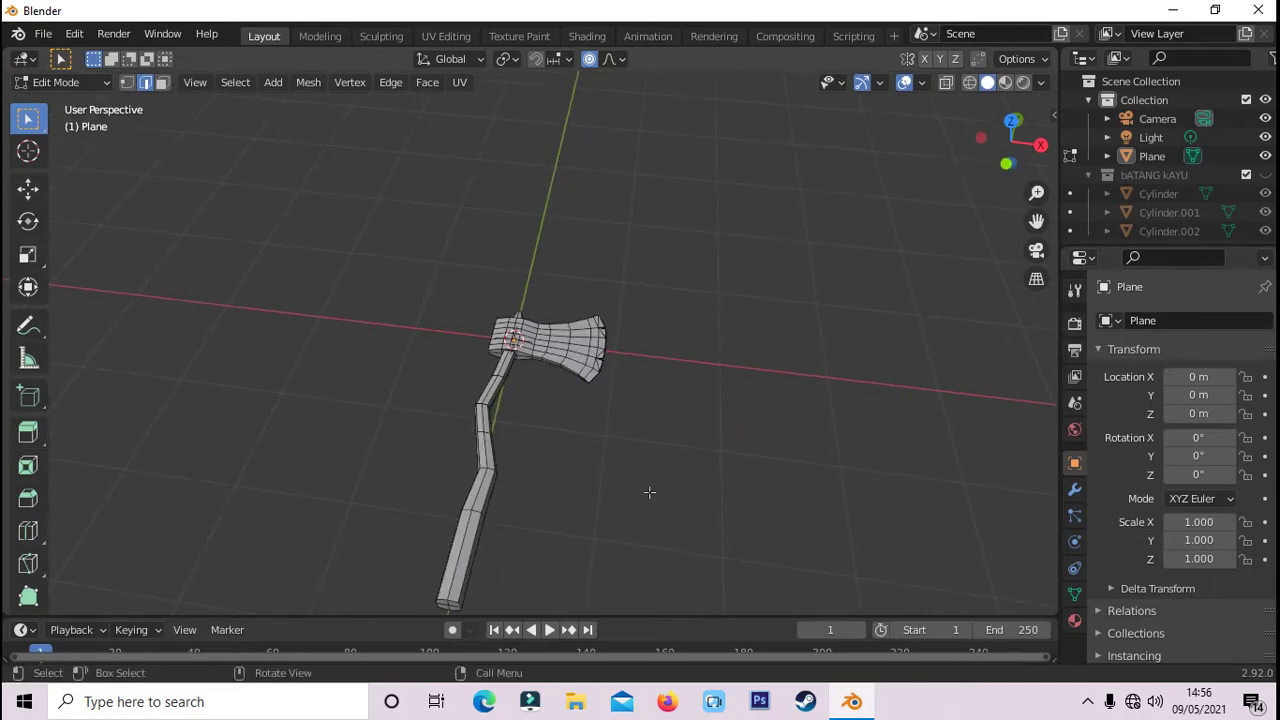
pyautogui.moveTo(1030, 226); pyautogui.dragTo(624, 514, button='middle')
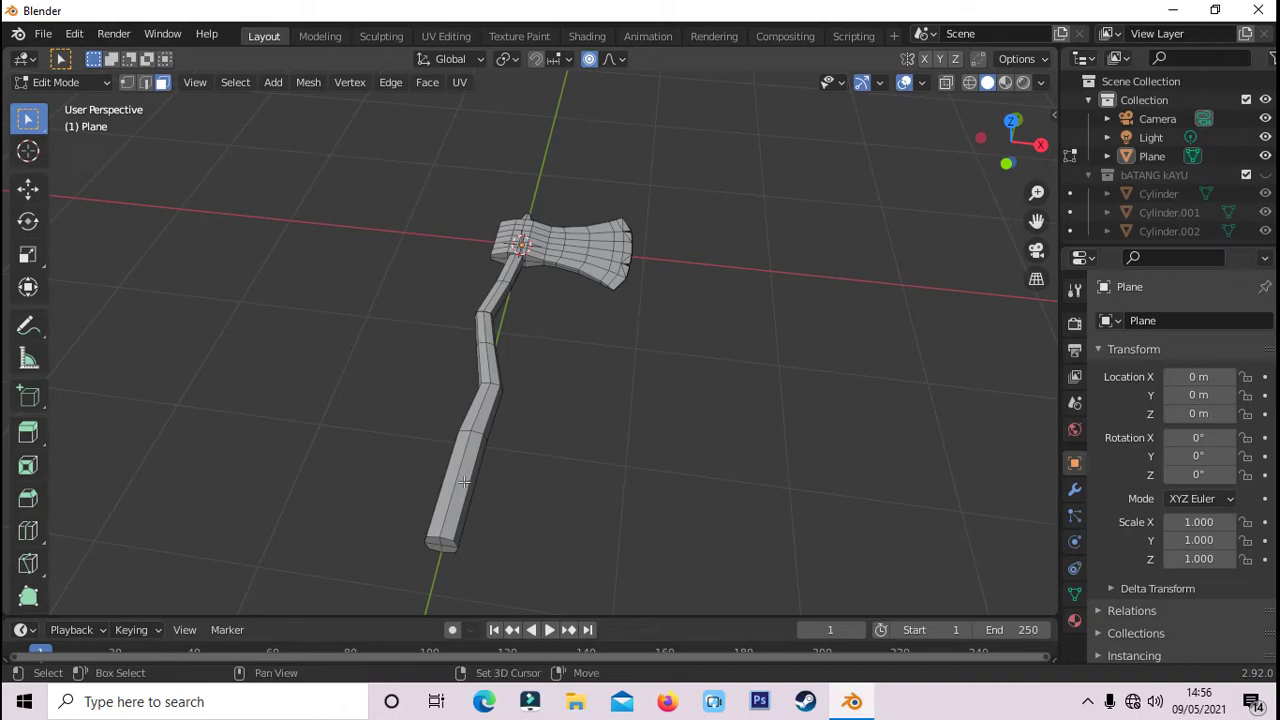
pyautogui.moveTo(496, 502); pyautogui.dragTo(540, 508, button='middle')
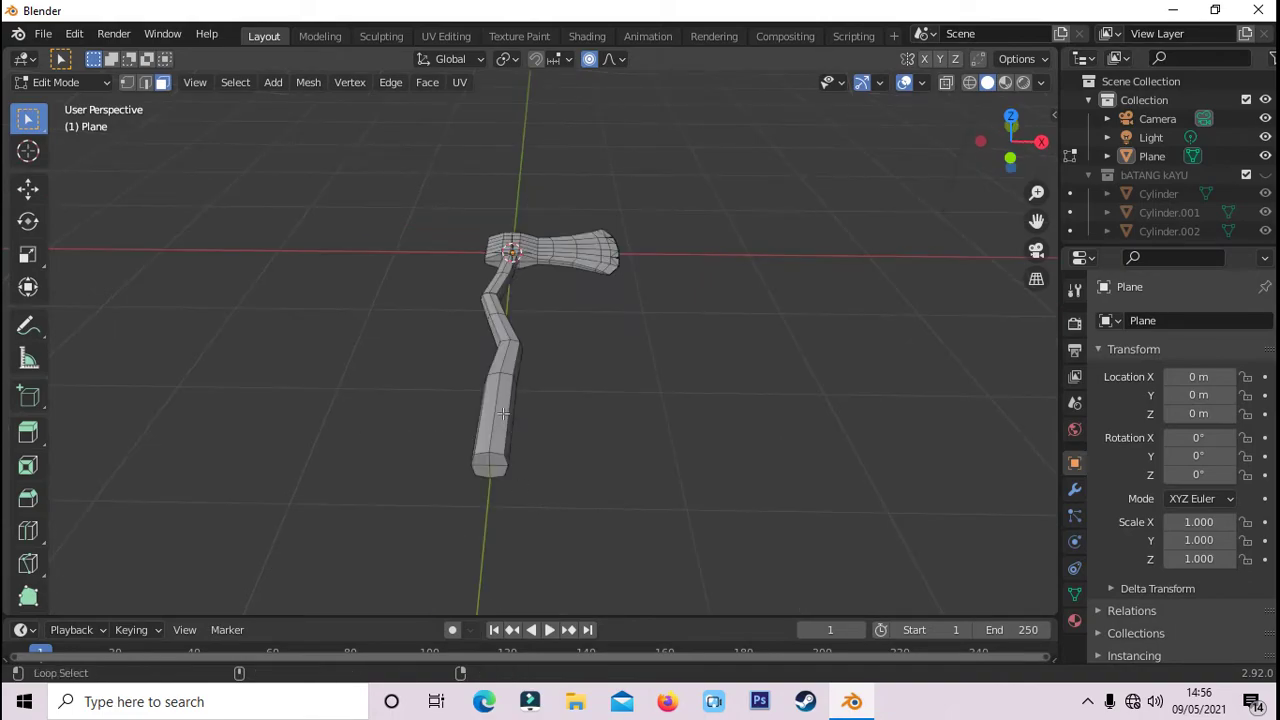
# - Duplicate the lower handle faces in place and separate them into a new grip object
pyautogui.keyDown('alt'); pyautogui.click(503, 413); pyautogui.keyUp('alt')
pyautogui.moveTo(608, 457)
pyautogui.mouseDown(button='middle')
pyautogui.moveTo(608, 374)
pyautogui.moveTo(664, 459)
pyautogui.moveTo(610, 456)
pyautogui.mouseUp(button='middle')
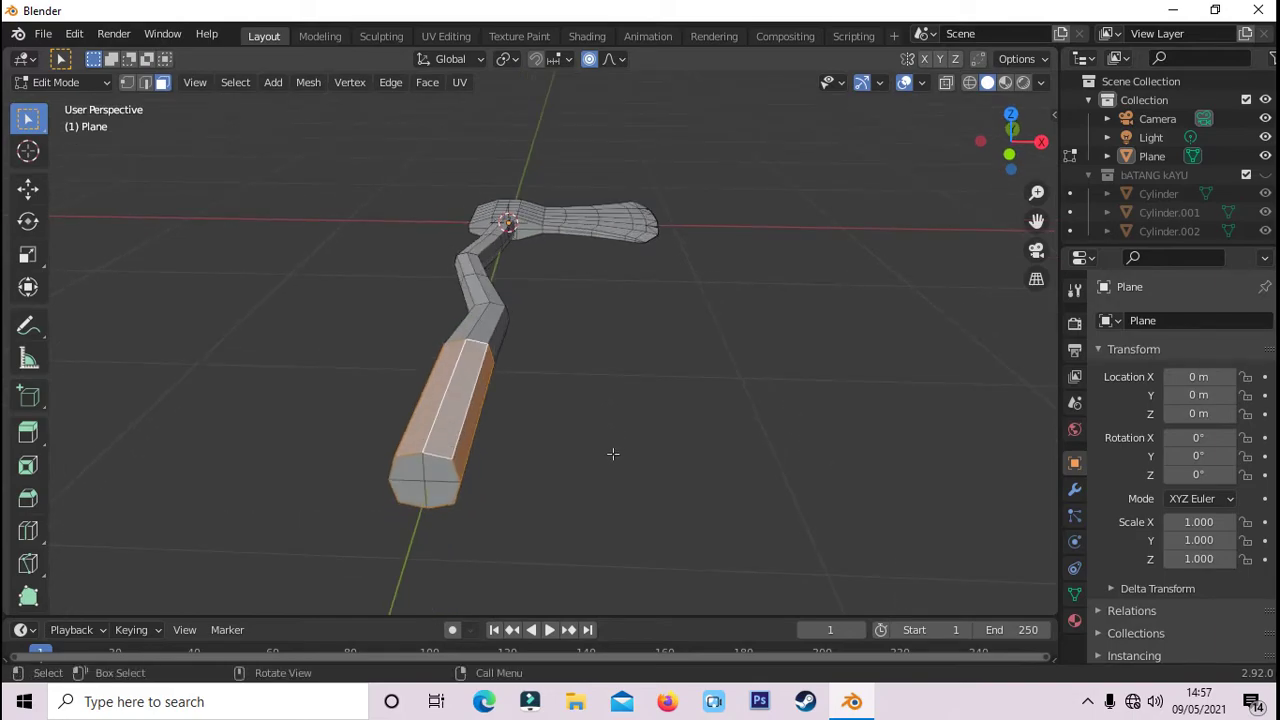
pyautogui.hotkey('shift', 'd')
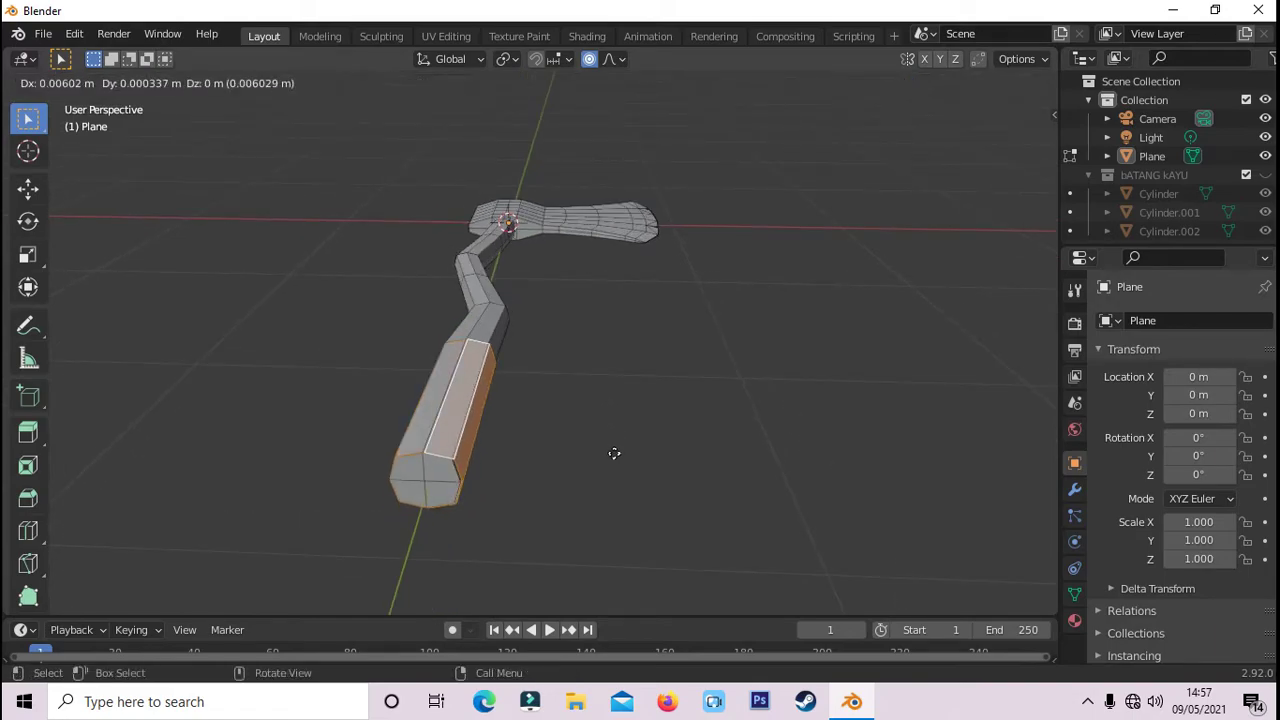
pyautogui.rightClick(897, 435)
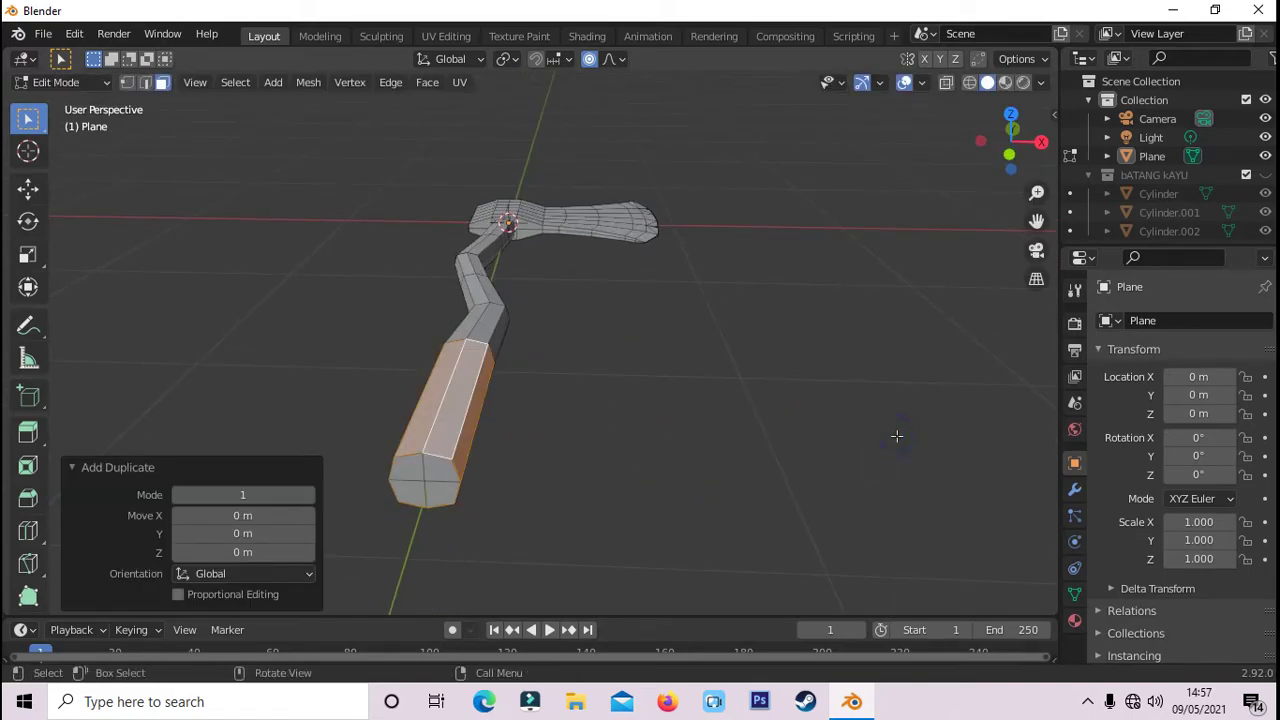
pyautogui.press('p')
pyautogui.click(843, 428)
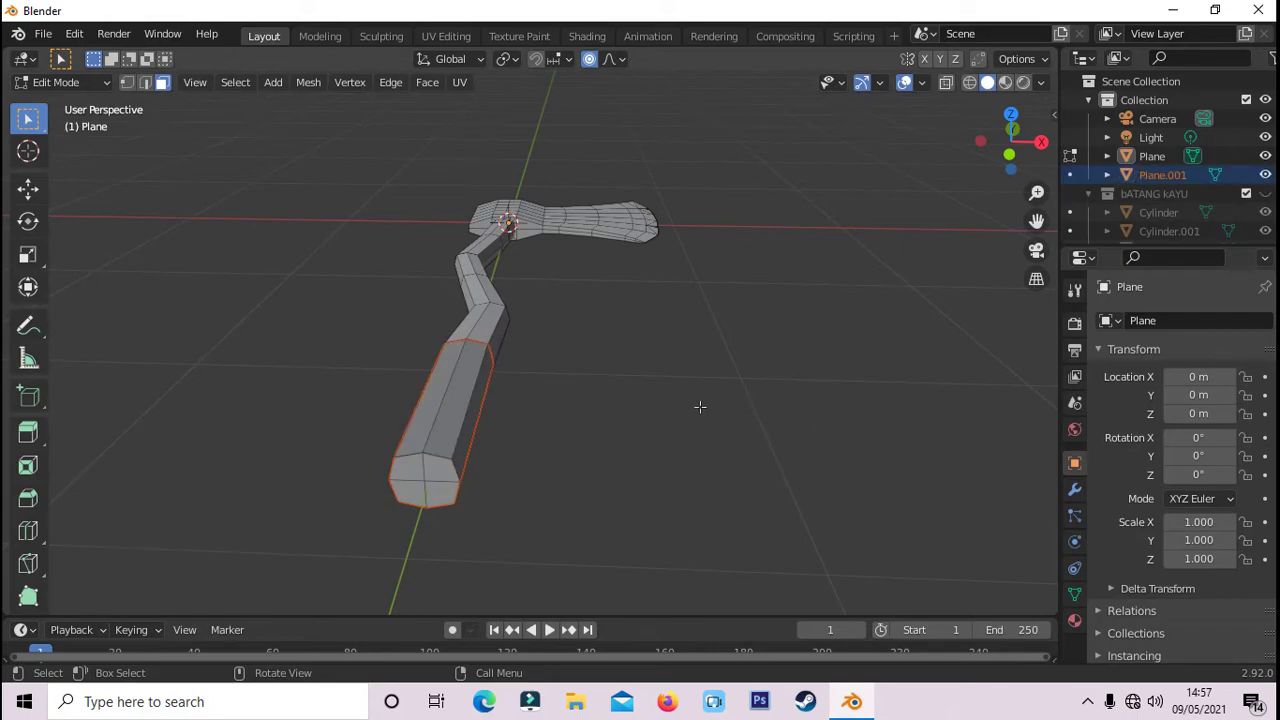
# - In Plane.001, extrude the grip faces in place and shrink the end cap inward about 0.018 m
pyautogui.click(1070, 174)
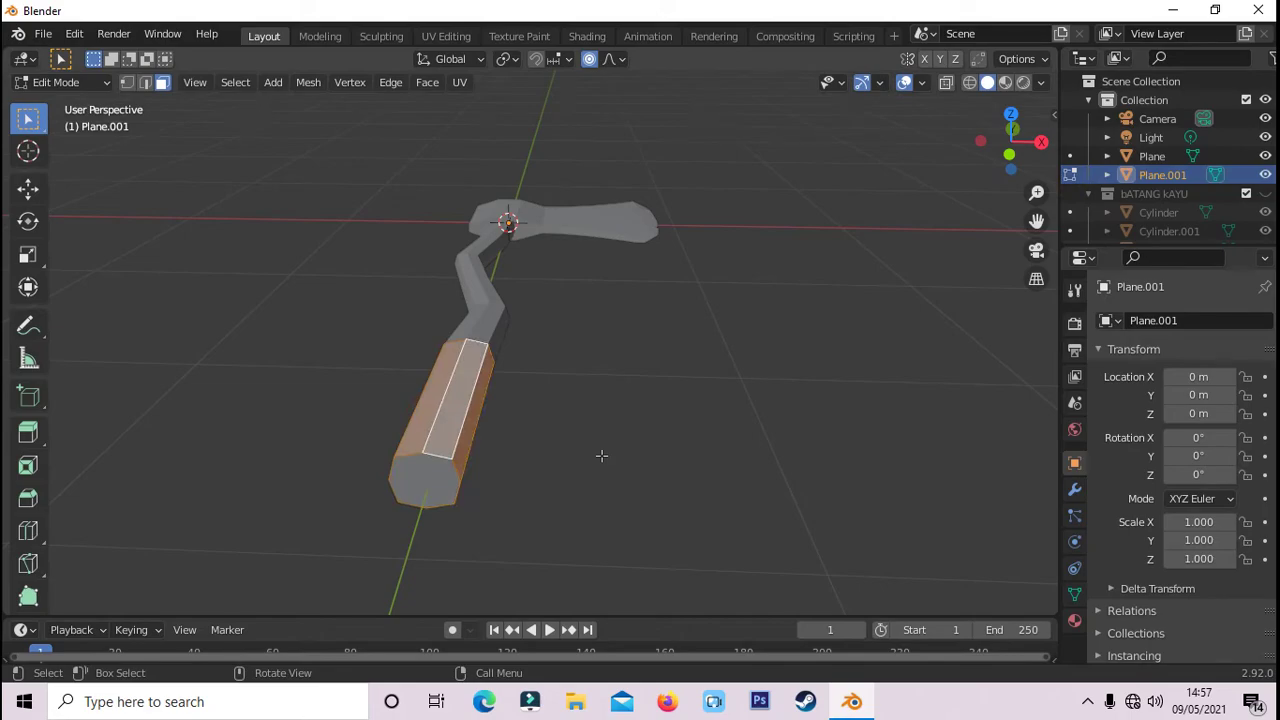
pyautogui.moveTo(601, 455); pyautogui.dragTo(652, 497, button='middle')
pyautogui.press('e')
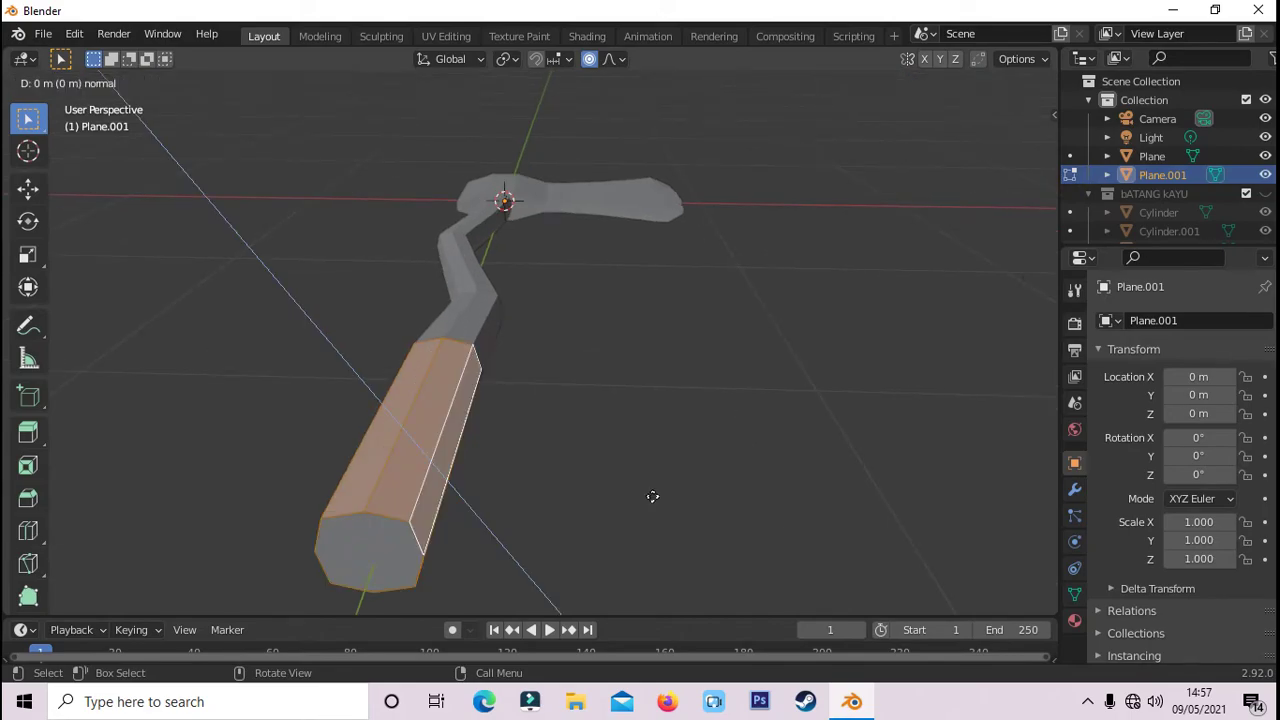
pyautogui.rightClick(652, 497)
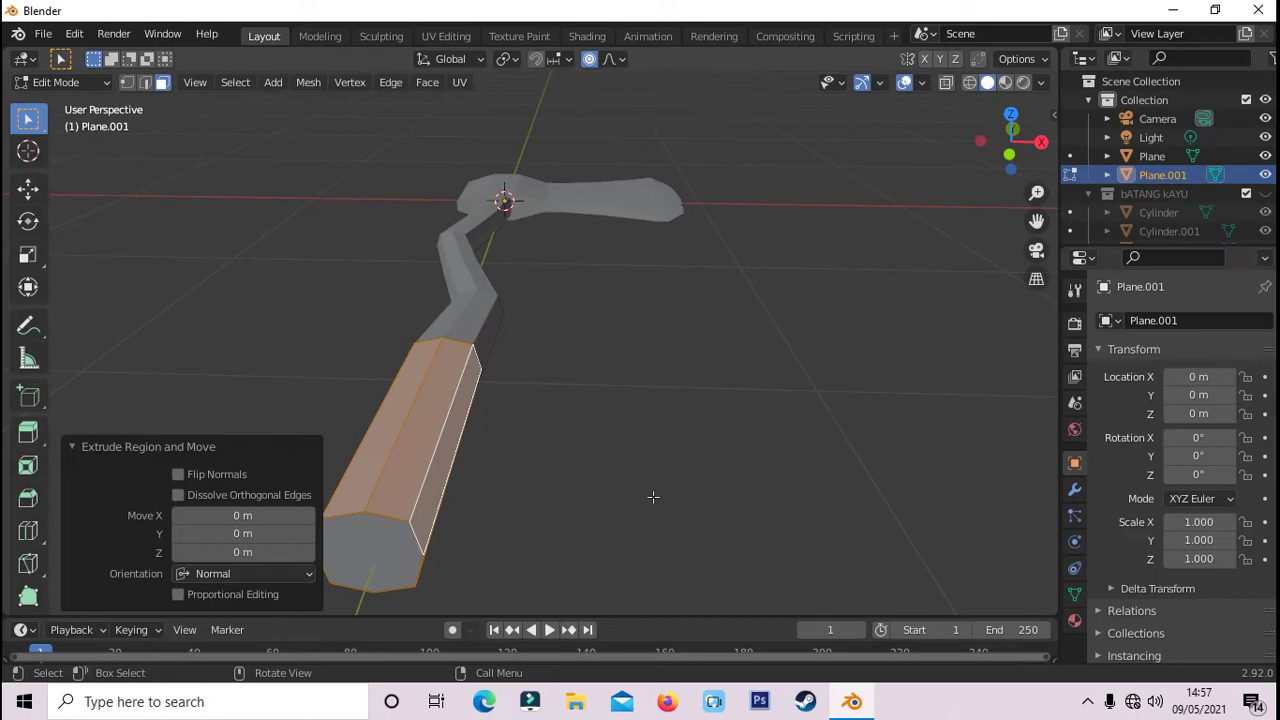
pyautogui.moveTo(652, 497); pyautogui.dragTo(523, 491, button='middle')
pyautogui.hotkey('alt', 's')
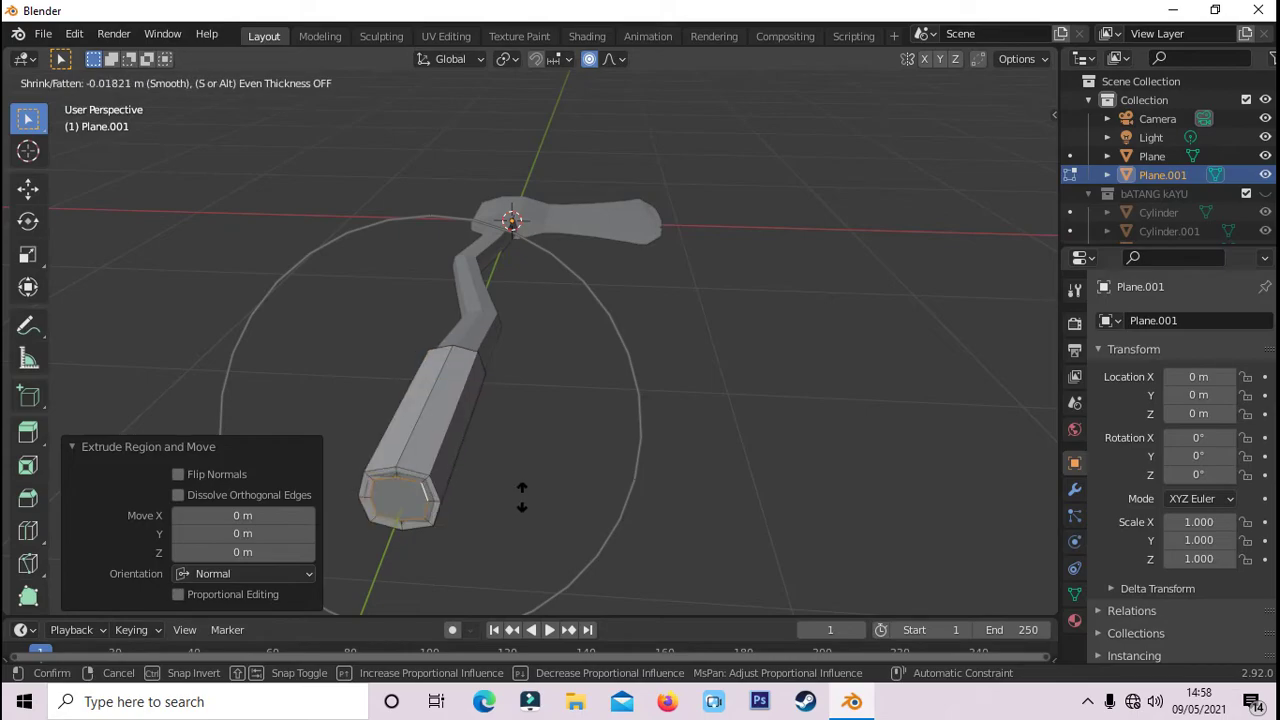
pyautogui.click(521, 497)
pyautogui.click(521, 497)
pyautogui.moveTo(521, 497)
pyautogui.mouseDown(button='middle')
pyautogui.moveTo(362, 506)
pyautogui.moveTo(348, 560)
pyautogui.mouseUp(button='middle')
pyautogui.click(485, 319)
# - Extrude the four grip end-cap faces a little further outward and review the whole axe
pyautogui.click(485, 319)
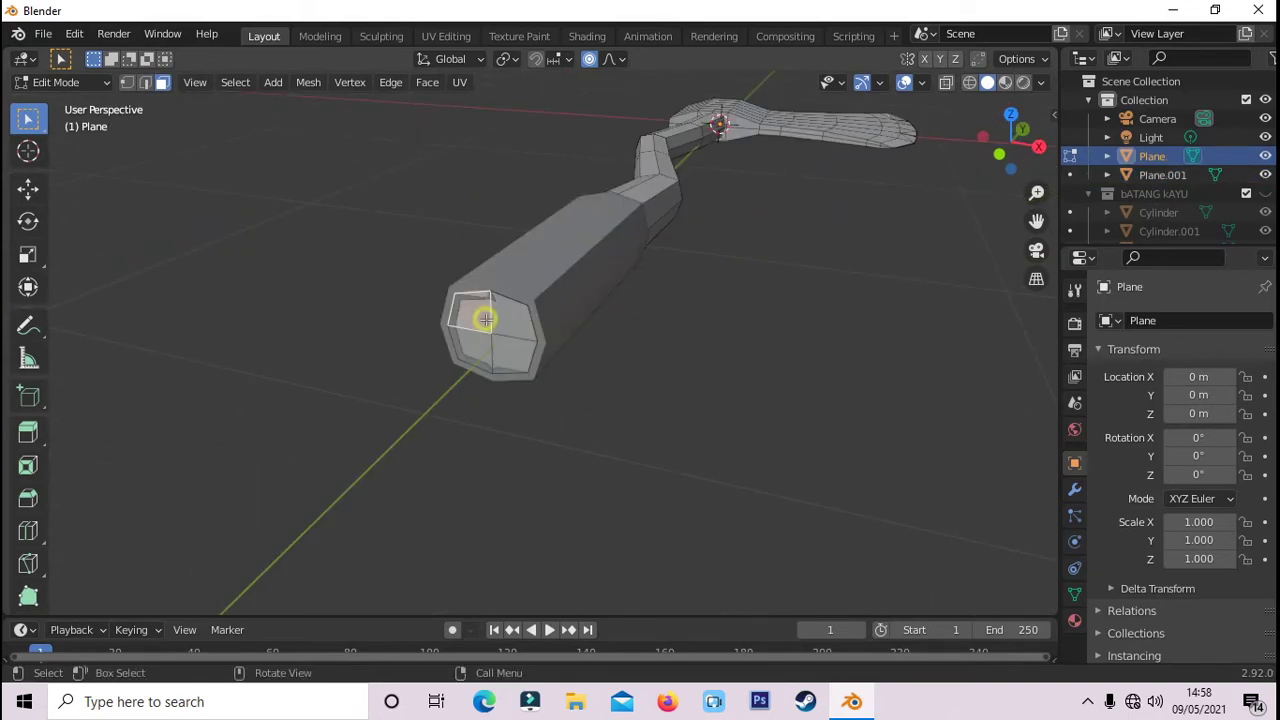
pyautogui.keyDown('shift'); pyautogui.click(518, 320); pyautogui.keyUp('shift')
pyautogui.keyDown('shift'); pyautogui.click(513, 357); pyautogui.keyUp('shift')
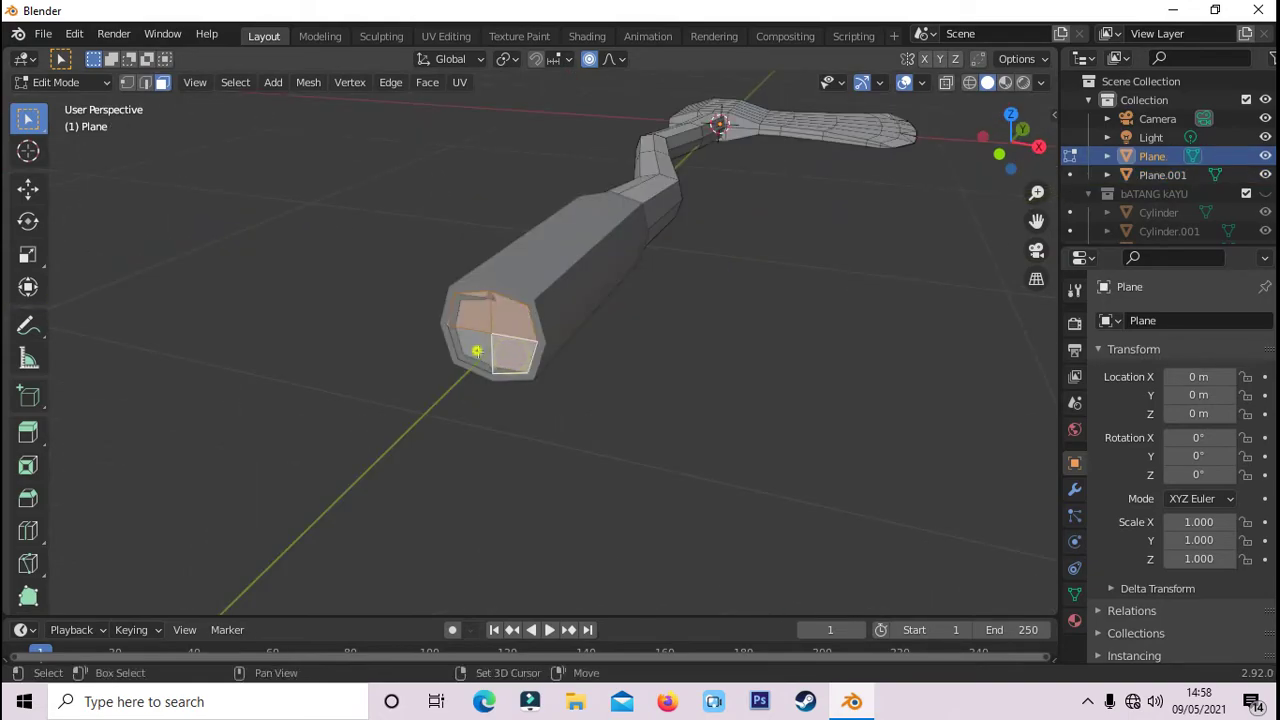
pyautogui.keyDown('shift'); pyautogui.click(470, 352); pyautogui.keyUp('shift')
pyautogui.press('e')
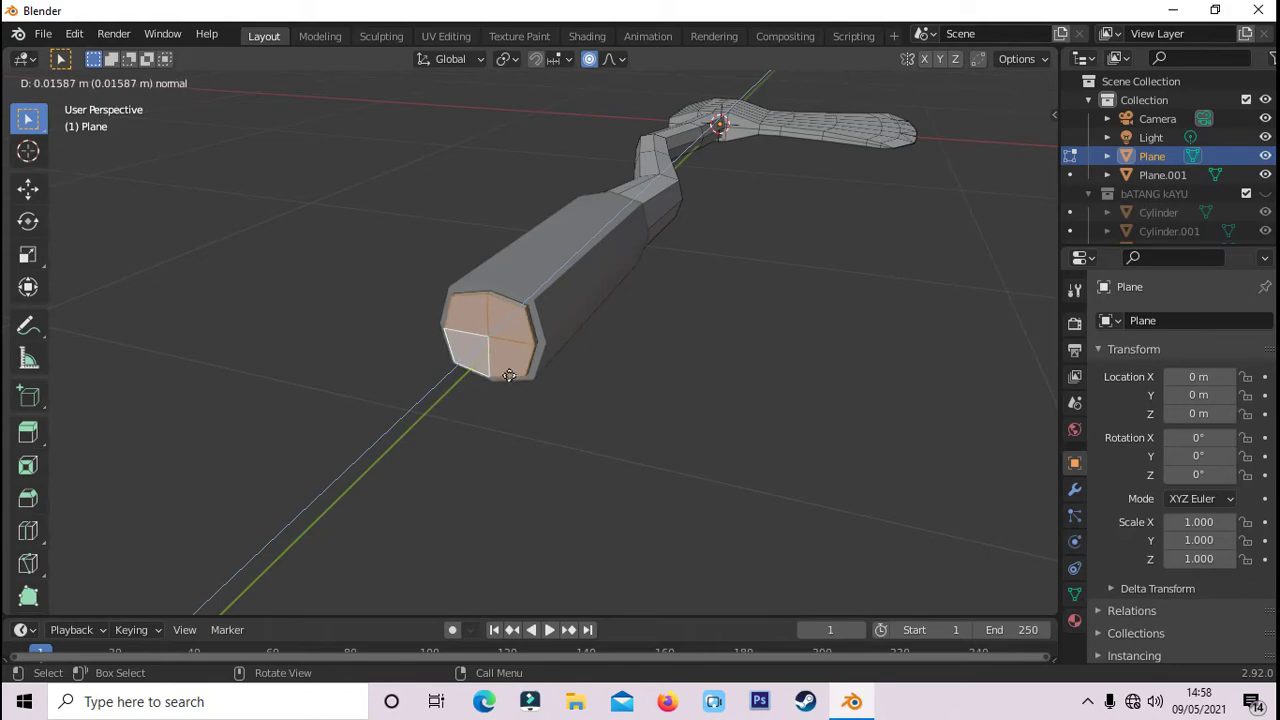
pyautogui.click(509, 372)
pyautogui.click(611, 404)
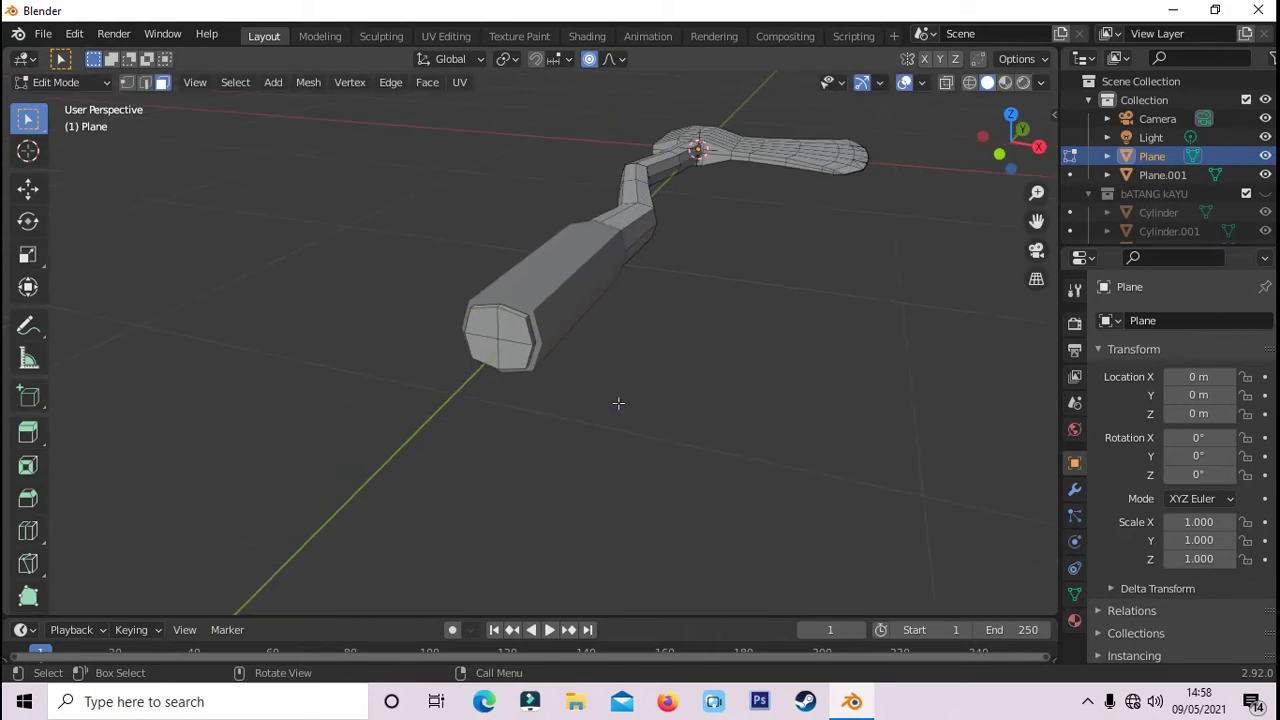
pyautogui.moveTo(611, 404)
pyautogui.mouseDown(button='middle')
pyautogui.moveTo(622, 512)
pyautogui.moveTo(676, 441)
pyautogui.mouseUp(button='middle')
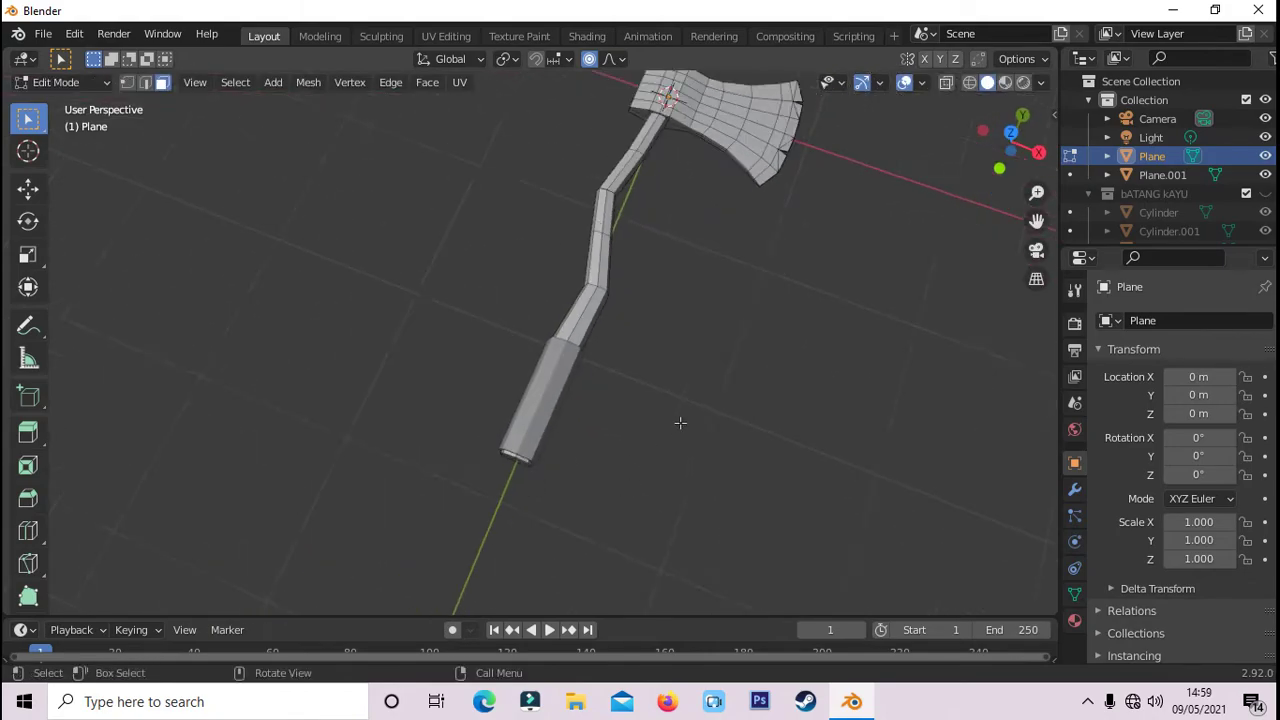
pyautogui.moveTo(726, 347)
pyautogui.mouseDown(button='middle')
pyautogui.moveTo(886, 326)
pyautogui.moveTo(857, 309)
pyautogui.moveTo(877, 366)
pyautogui.moveTo(529, 385)
pyautogui.mouseUp(button='middle')
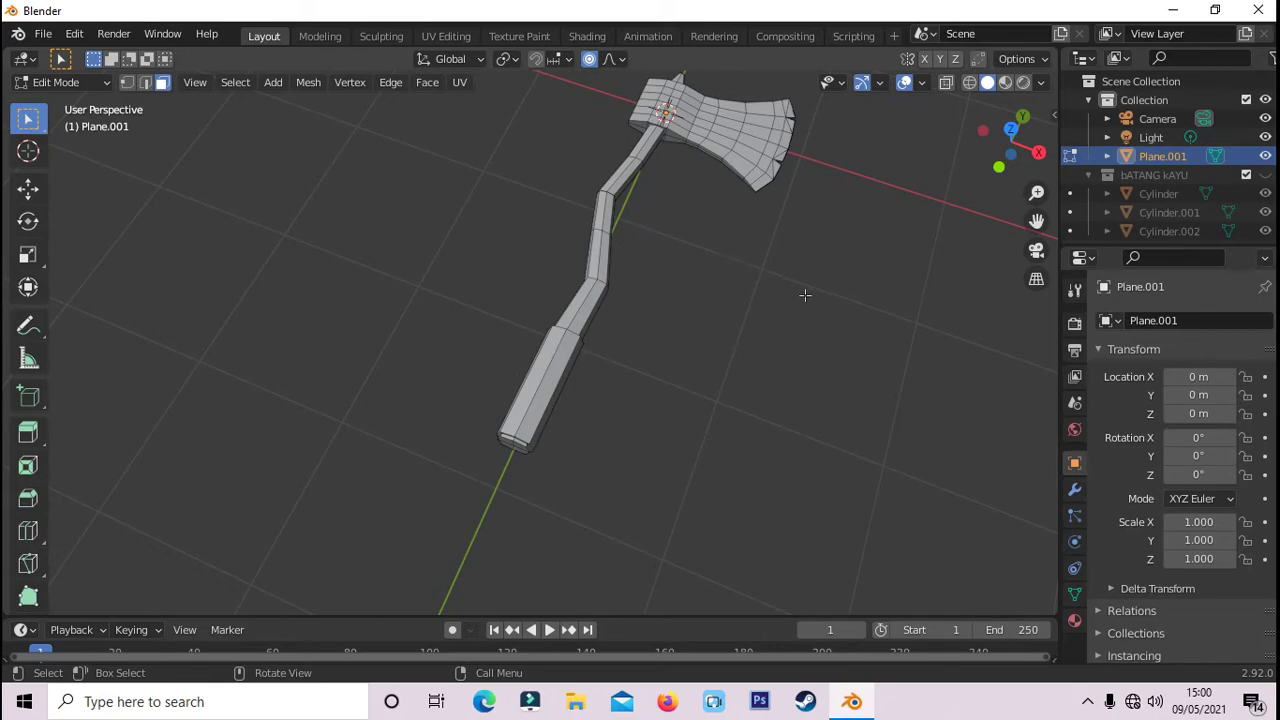
pyautogui.moveTo(805, 295)
pyautogui.mouseDown(button='middle')
pyautogui.moveTo(772, 259)
pyautogui.moveTo(718, 251)
pyautogui.mouseUp(button='middle')
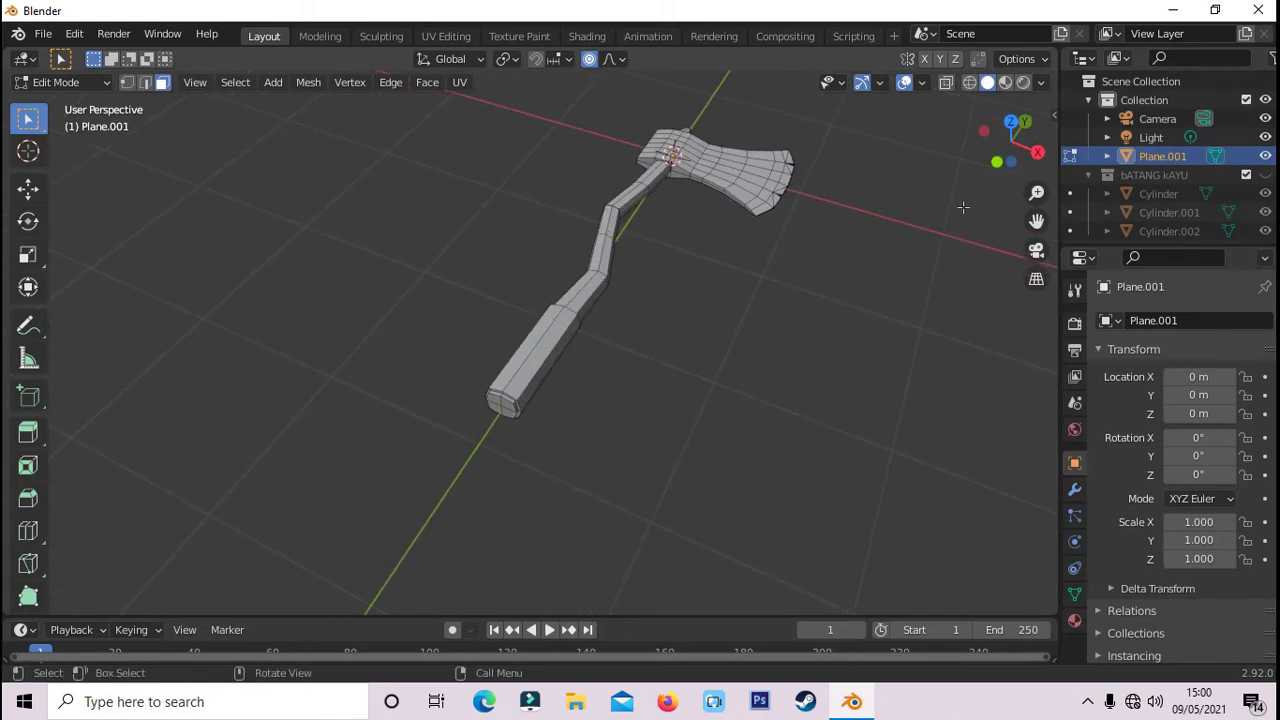
# - Show the bATANG kAYU log collection and raise the whole axe mesh upward
pyautogui.click(1264, 176)
pyautogui.click(745, 187)
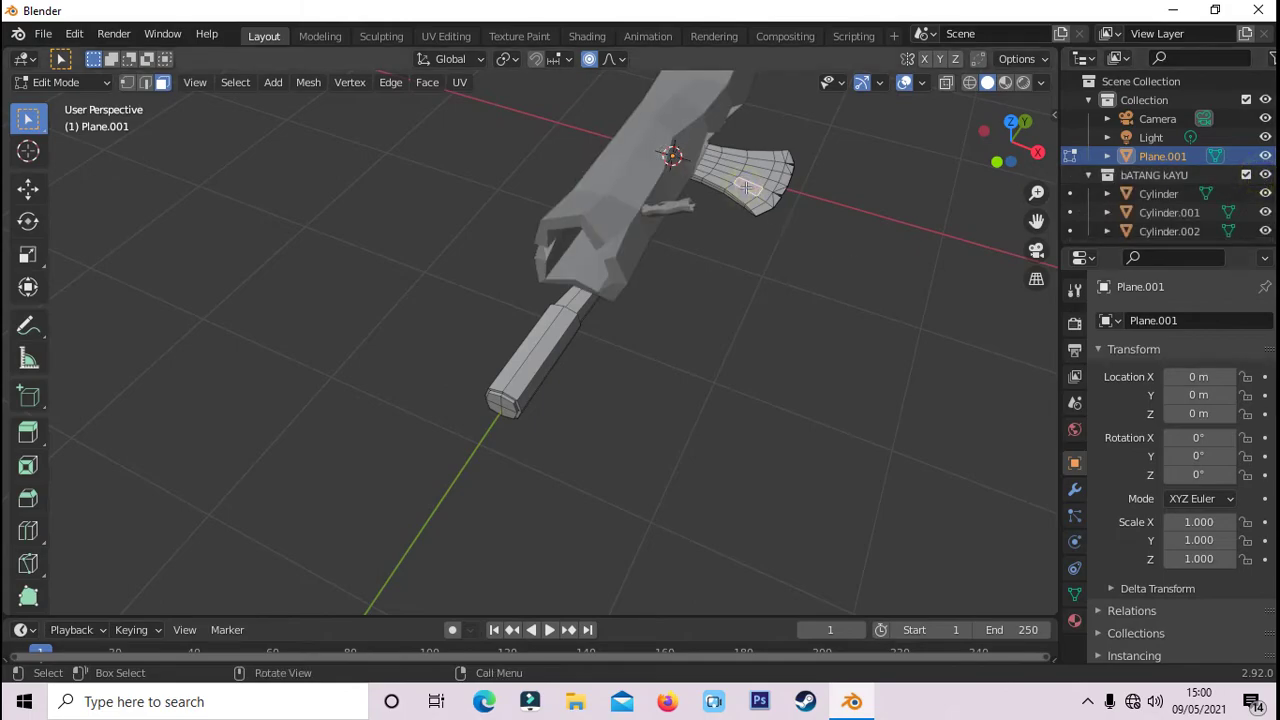
pyautogui.press('a')
pyautogui.click(28, 188)
pyautogui.moveTo(673, 110); pyautogui.dragTo(680, 143)
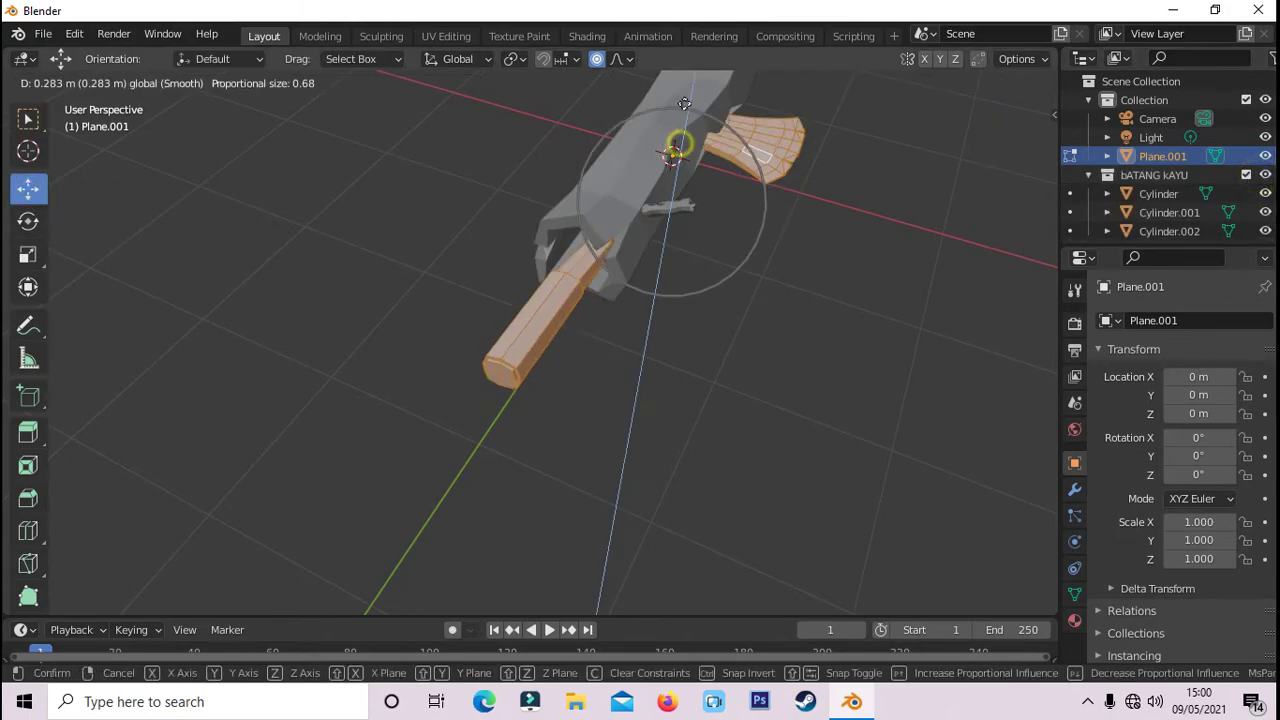
pyautogui.click(1038, 152)
pyautogui.moveTo(1036, 220); pyautogui.dragTo(1030, 225)
pyautogui.moveTo(1026, 226); pyautogui.dragTo(657, 186, button='middle')
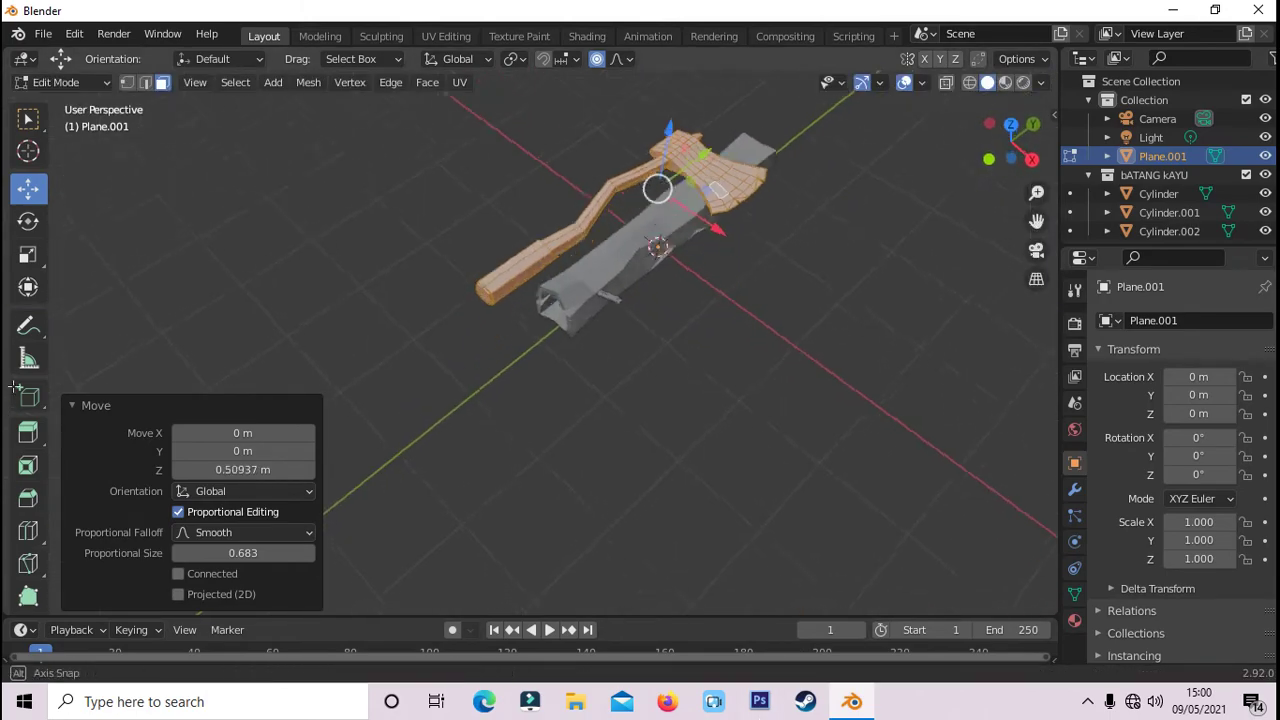
pyautogui.press('s')
pyautogui.press('Escape')
pyautogui.moveTo(717, 294)
pyautogui.mouseDown(button='middle')
pyautogui.moveTo(718, 255)
pyautogui.moveTo(749, 200)
pyautogui.moveTo(751, 251)
pyautogui.mouseUp(button='middle')
# - In object mode, lower the axe along Z and rotate it 90° about Y
pyautogui.press('Tab')
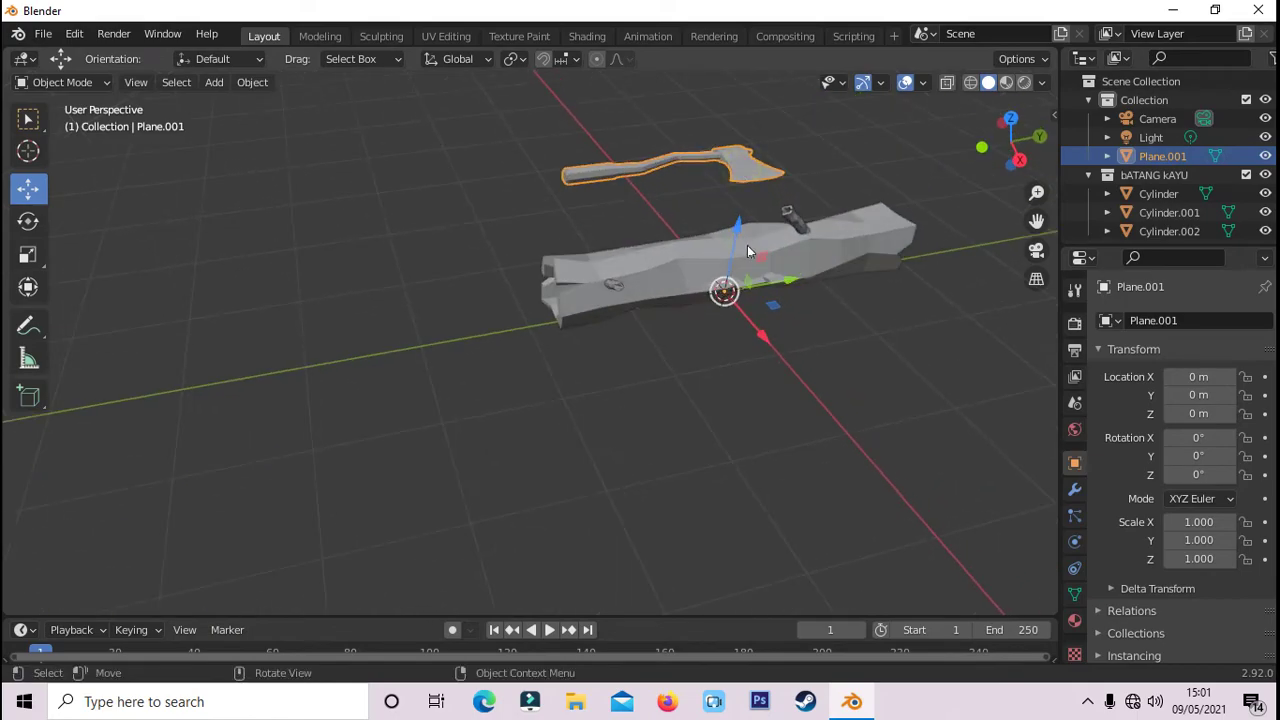
pyautogui.press('g')
pyautogui.press('z')
pyautogui.click(840, 215)
pyautogui.press('r')
pyautogui.press('Escape')
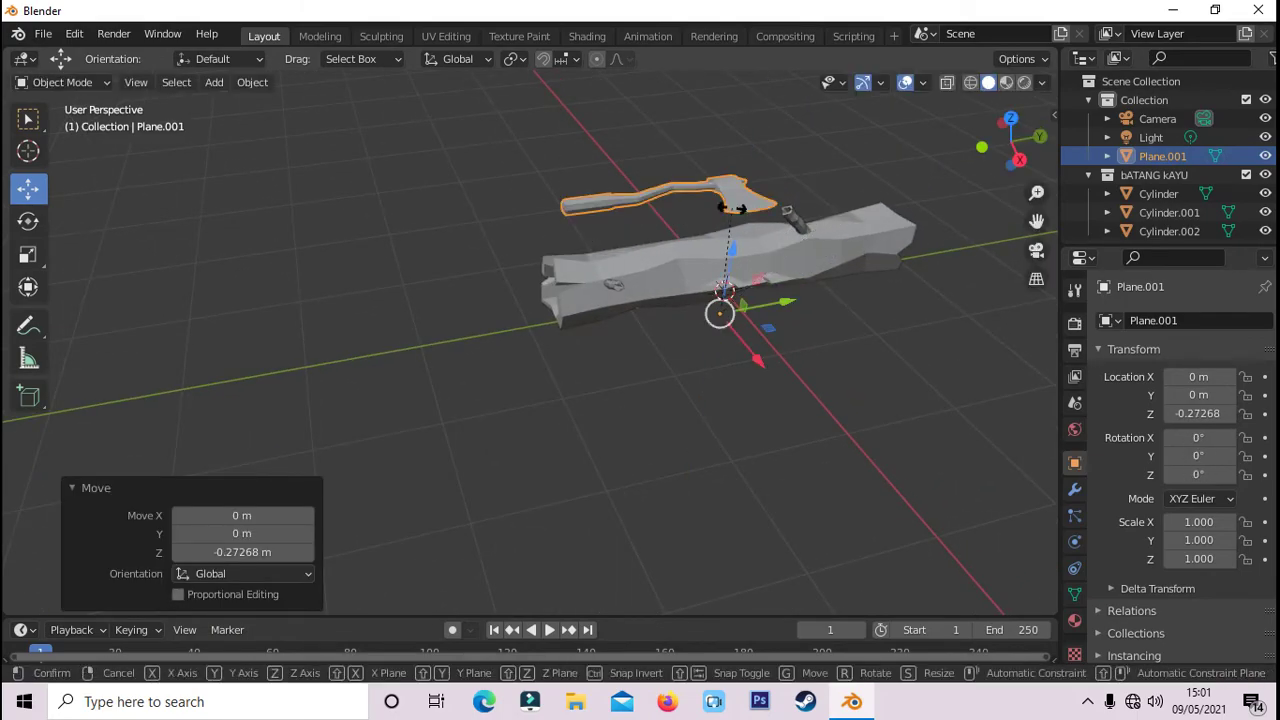
pyautogui.press('r')
pyautogui.press('y')
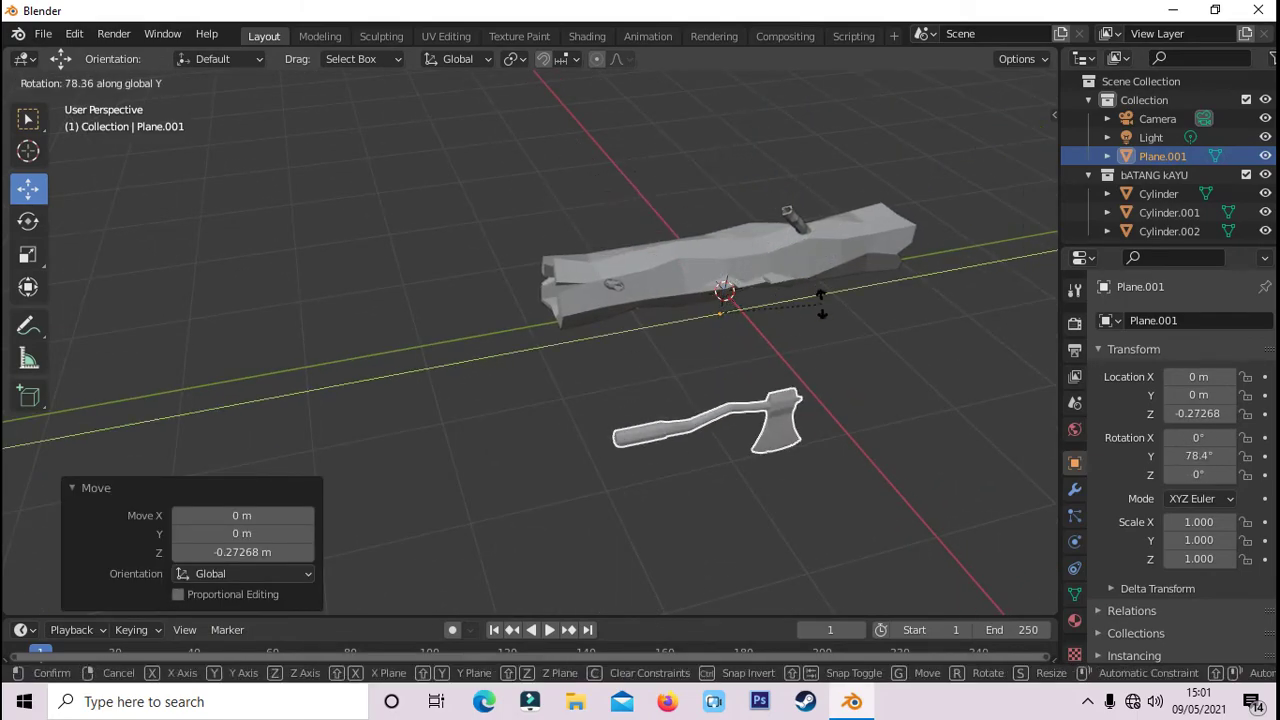
pyautogui.press('Escape')
pyautogui.write('ry90')
pyautogui.press('Return')
# - Shift the axe vertically and along X toward the log
pyautogui.press('g')
pyautogui.press('z')
pyautogui.click(768, 167)
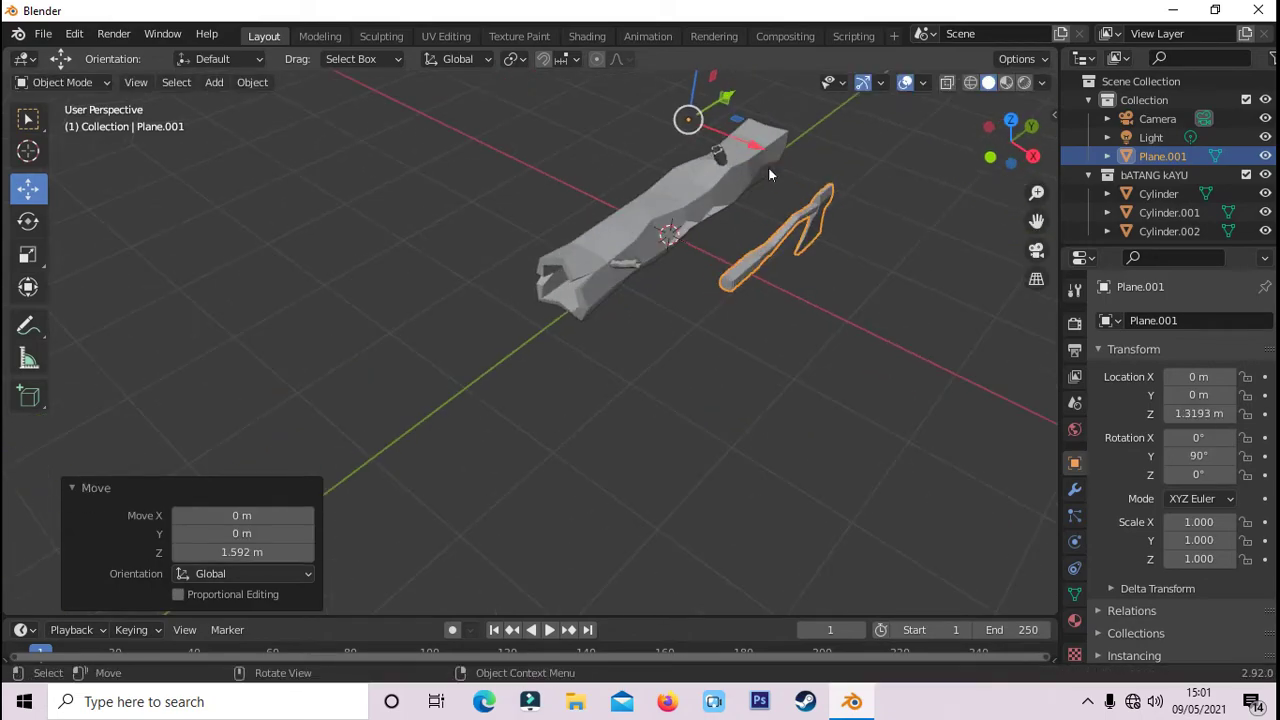
pyautogui.press('g')
pyautogui.press('x')
pyautogui.click(649, 175)
pyautogui.moveTo(649, 175); pyautogui.dragTo(704, 266, button='middle')
pyautogui.press('g')
pyautogui.press('z')
pyautogui.press('g')
pyautogui.press('x')
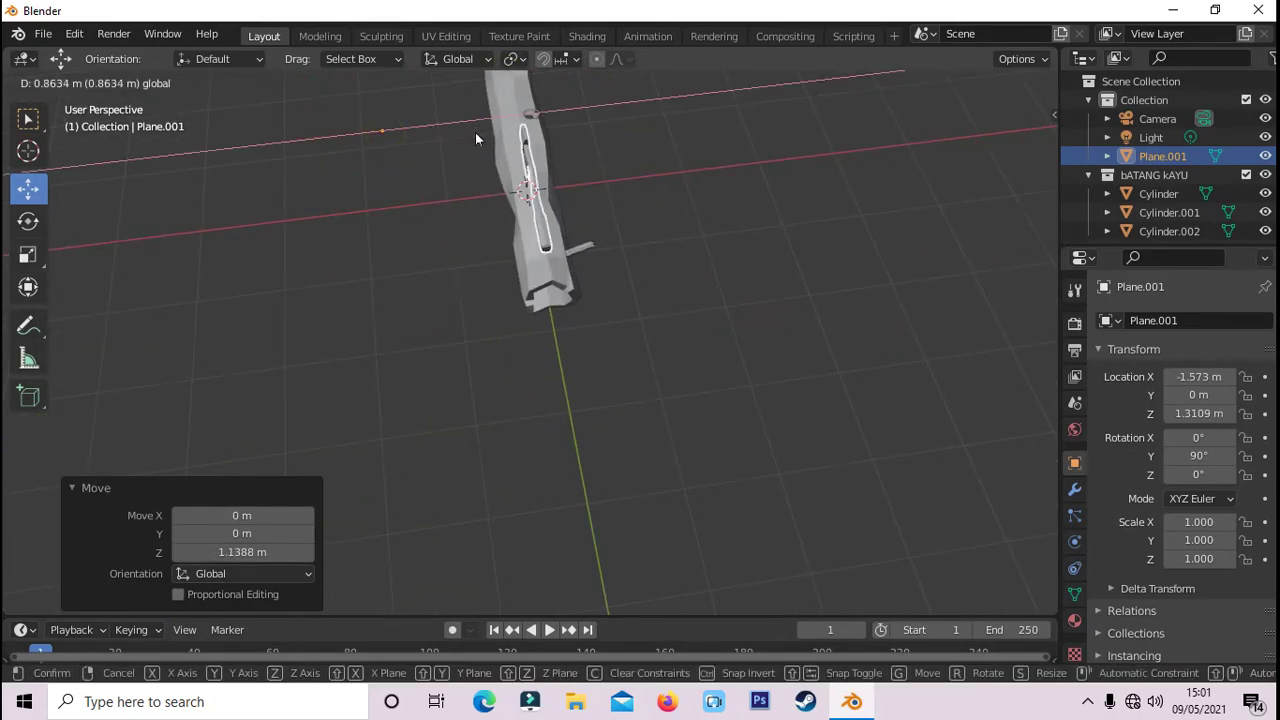
pyautogui.click(475, 132)
# - Lower the axe toward the log, tilt it about 36.5°, and shift it
pyautogui.press('g')
pyautogui.press('z')
pyautogui.click(810, 205)
pyautogui.moveTo(810, 205)
pyautogui.mouseDown(button='middle')
pyautogui.moveTo(821, 266)
pyautogui.moveTo(740, 200)
pyautogui.mouseUp(button='middle')
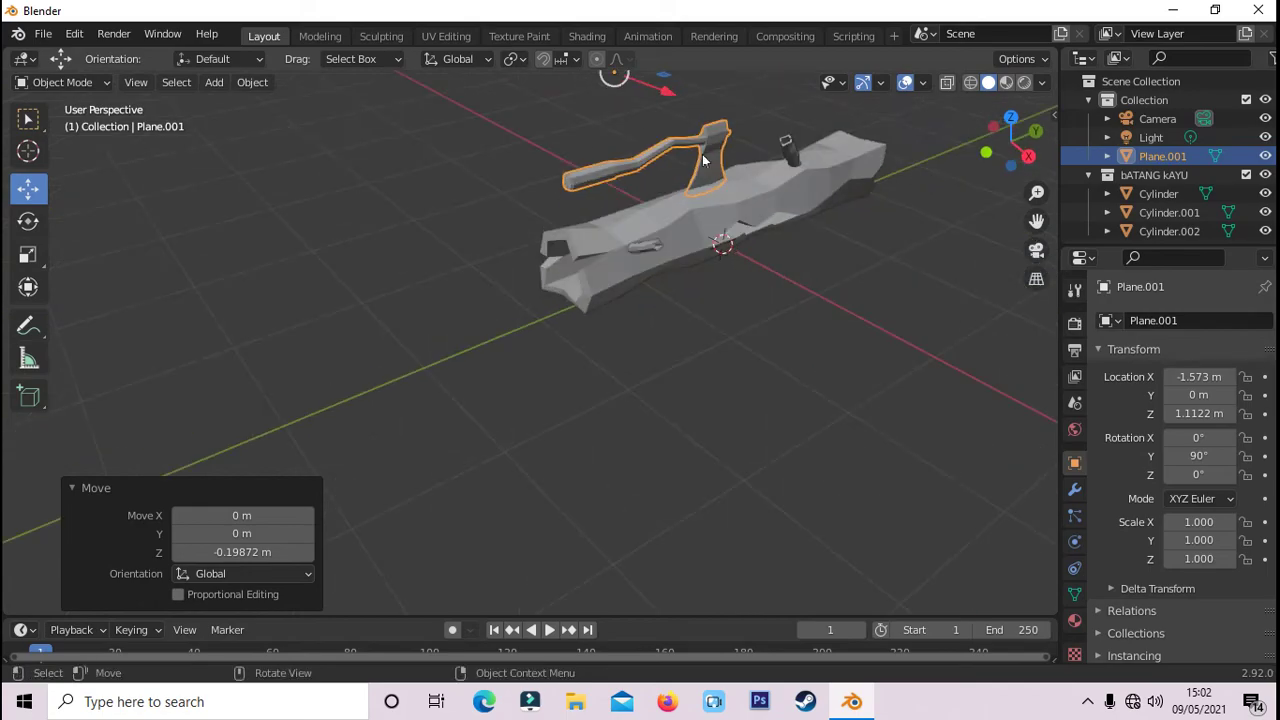
pyautogui.press('r')
pyautogui.click(657, 160)
pyautogui.moveTo(657, 160); pyautogui.dragTo(603, 107, button='middle')
pyautogui.press('g')
pyautogui.click(603, 107)
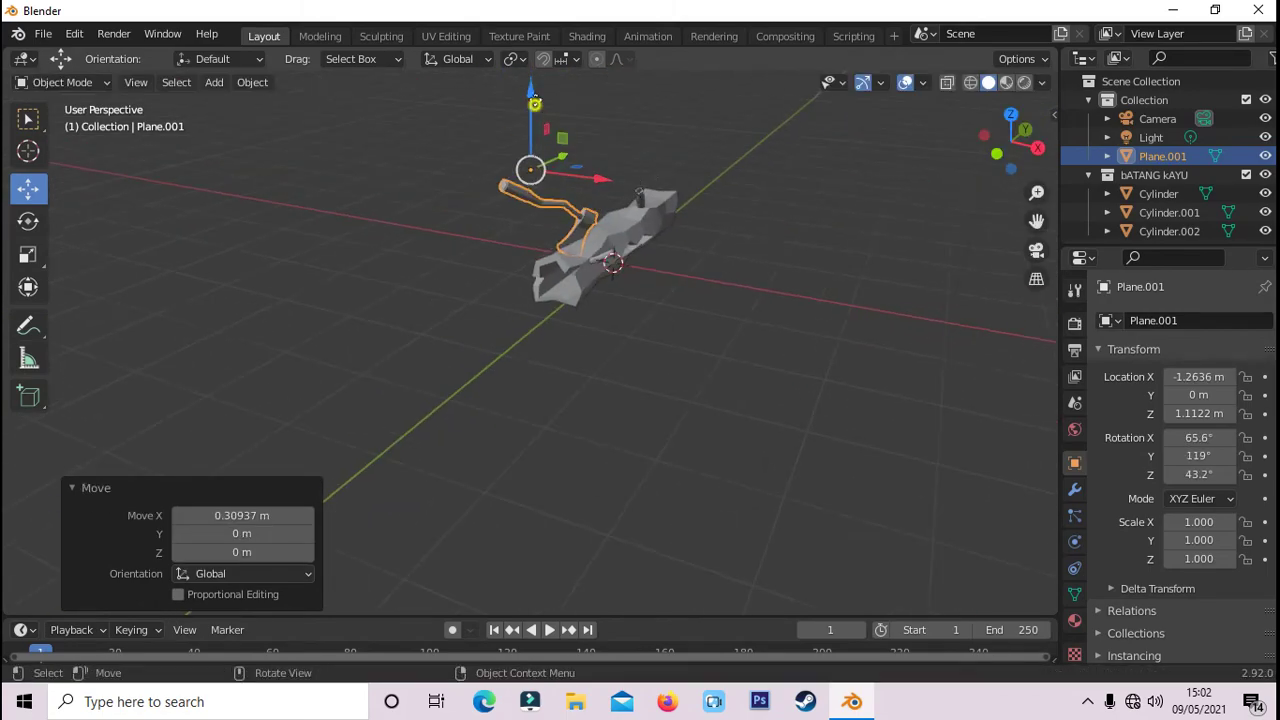
# - Raise the axe, then turn it about Z and tilt it about X
pyautogui.press('g')
pyautogui.press('z')
pyautogui.click(1028, 86)
pyautogui.moveTo(1028, 86)
pyautogui.mouseDown(button='middle')
pyautogui.moveTo(773, 260)
pyautogui.moveTo(617, 251)
pyautogui.moveTo(720, 331)
pyautogui.mouseUp(button='middle')
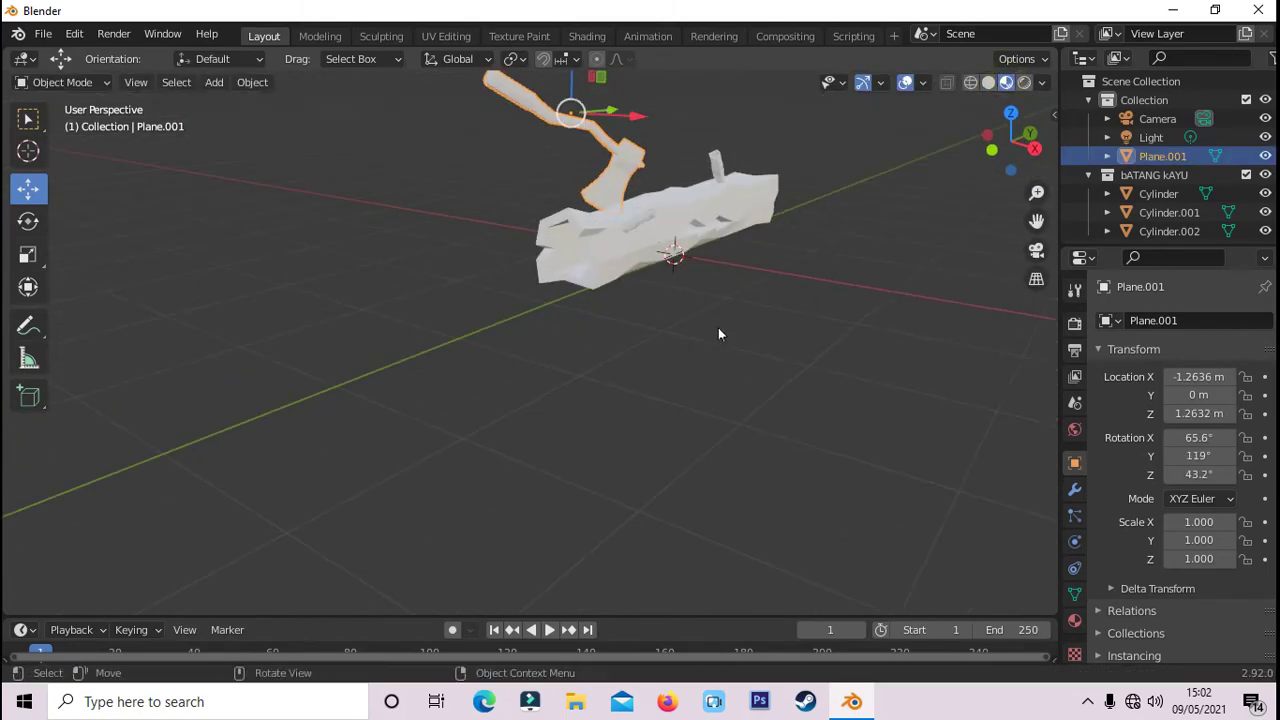
pyautogui.press('r')
pyautogui.press('z')
pyautogui.click(566, 303)
pyautogui.moveTo(566, 303); pyautogui.dragTo(625, 158, button='middle')
pyautogui.press('r')
pyautogui.press('x')
pyautogui.click(625, 158)
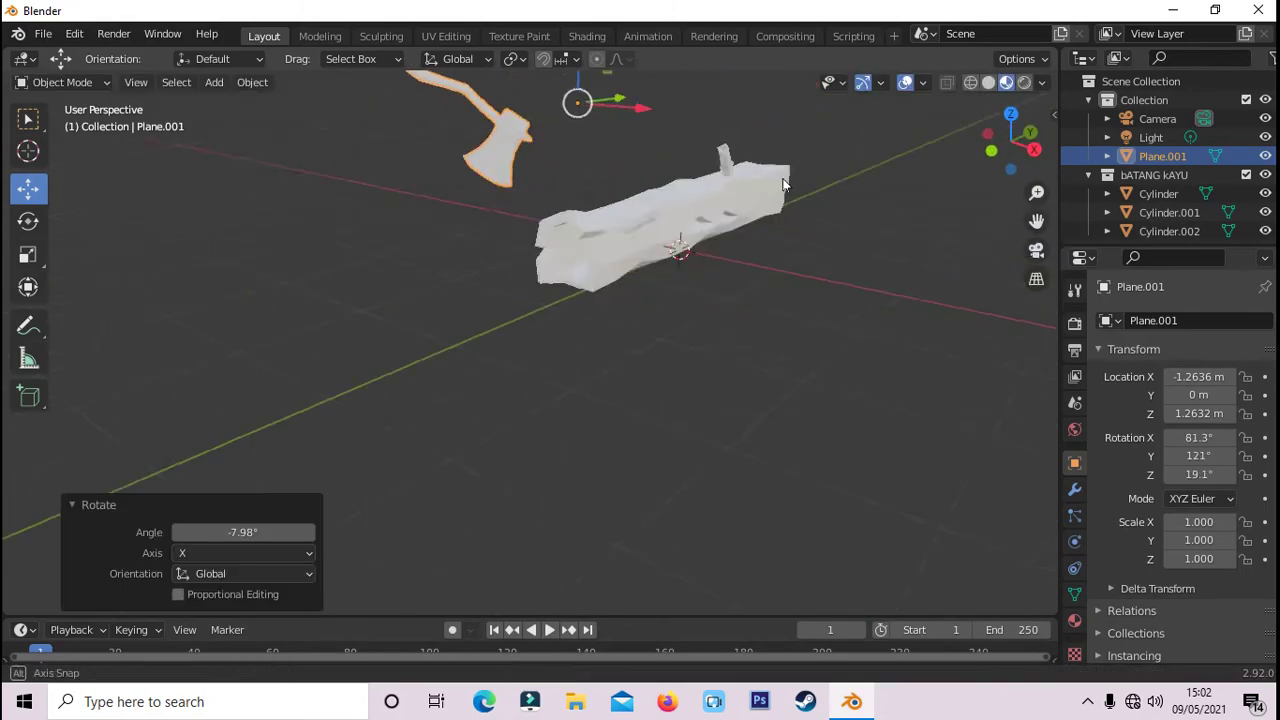
# - Nudge the axe slightly along X, Z and Y to fine-tune its placement
pyautogui.press('g')
pyautogui.press('x')
pyautogui.click(663, 303)
pyautogui.press('g')
pyautogui.press('z')
pyautogui.moveTo(663, 303)
pyautogui.mouseDown(button='middle')
pyautogui.moveTo(630, 330)
pyautogui.moveTo(651, 109)
pyautogui.mouseUp(button='middle')
pyautogui.click(600, 344)
pyautogui.press('g')
pyautogui.press('y')
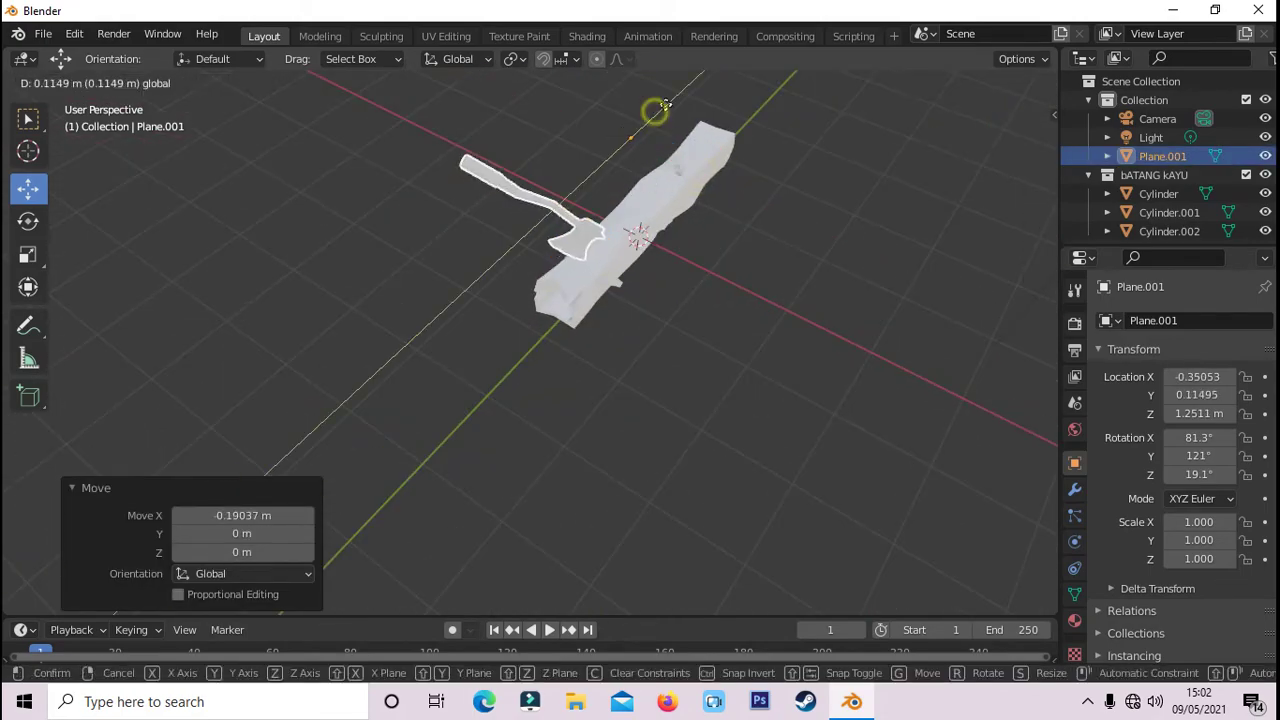
pyautogui.click(680, 306)
pyautogui.moveTo(680, 306); pyautogui.dragTo(622, 108, button='middle')
# - Sink the axe blade into the log, ending near (-0.35, 0.25, 1.10)
pyautogui.press('g')
pyautogui.press('z')
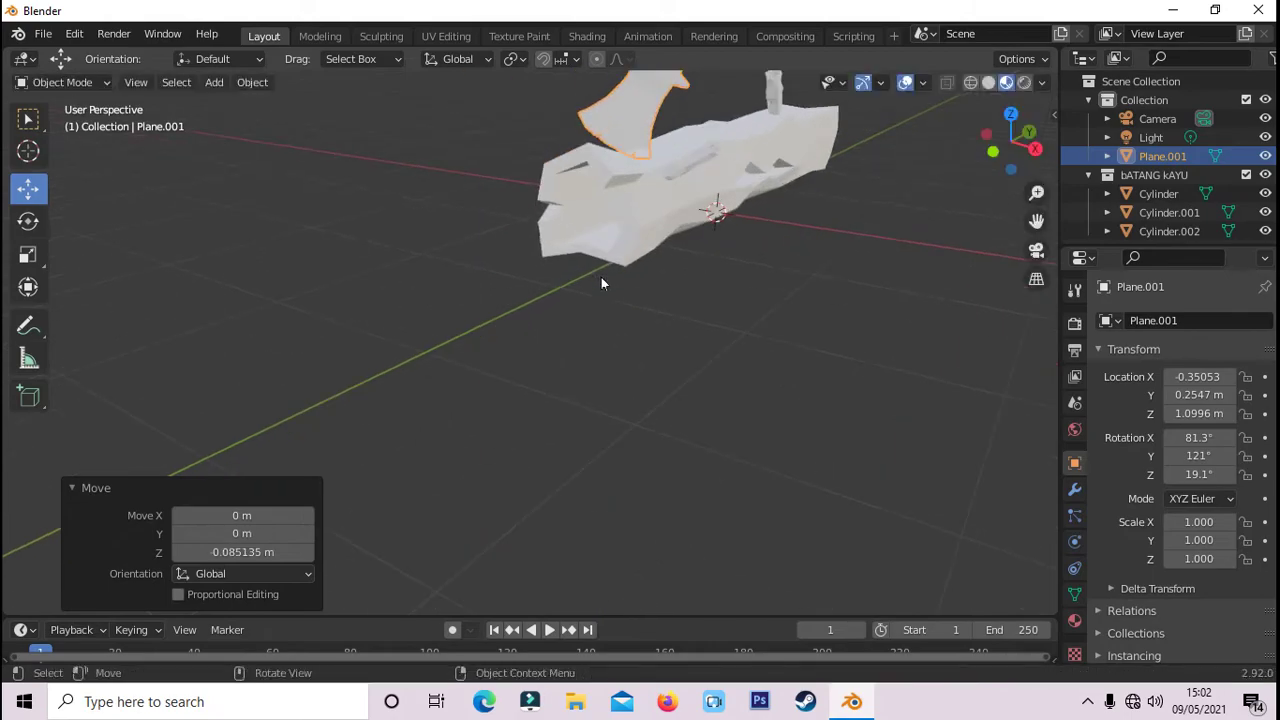
pyautogui.click(601, 277)
pyautogui.moveTo(601, 277); pyautogui.dragTo(726, 302, button='middle')
pyautogui.moveTo(625, 351); pyautogui.dragTo(624, 346, button='middle')
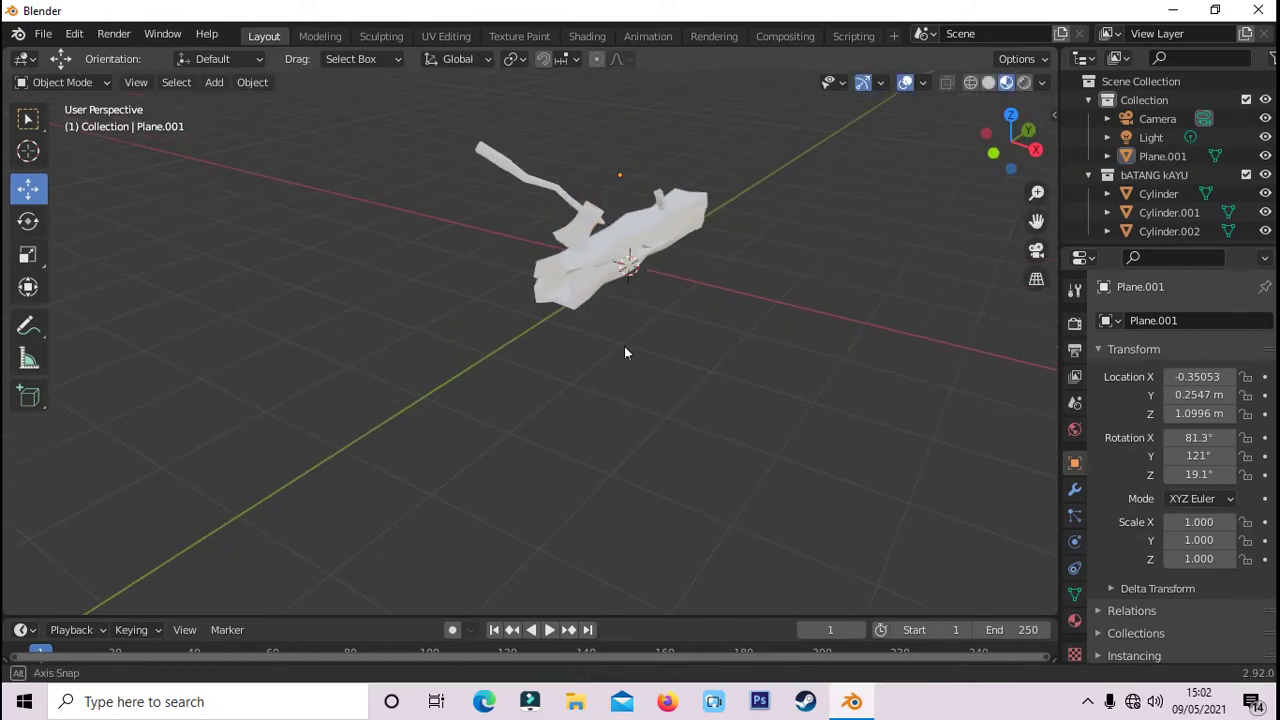
pyautogui.click(252, 82)
pyautogui.moveTo(238, 104)
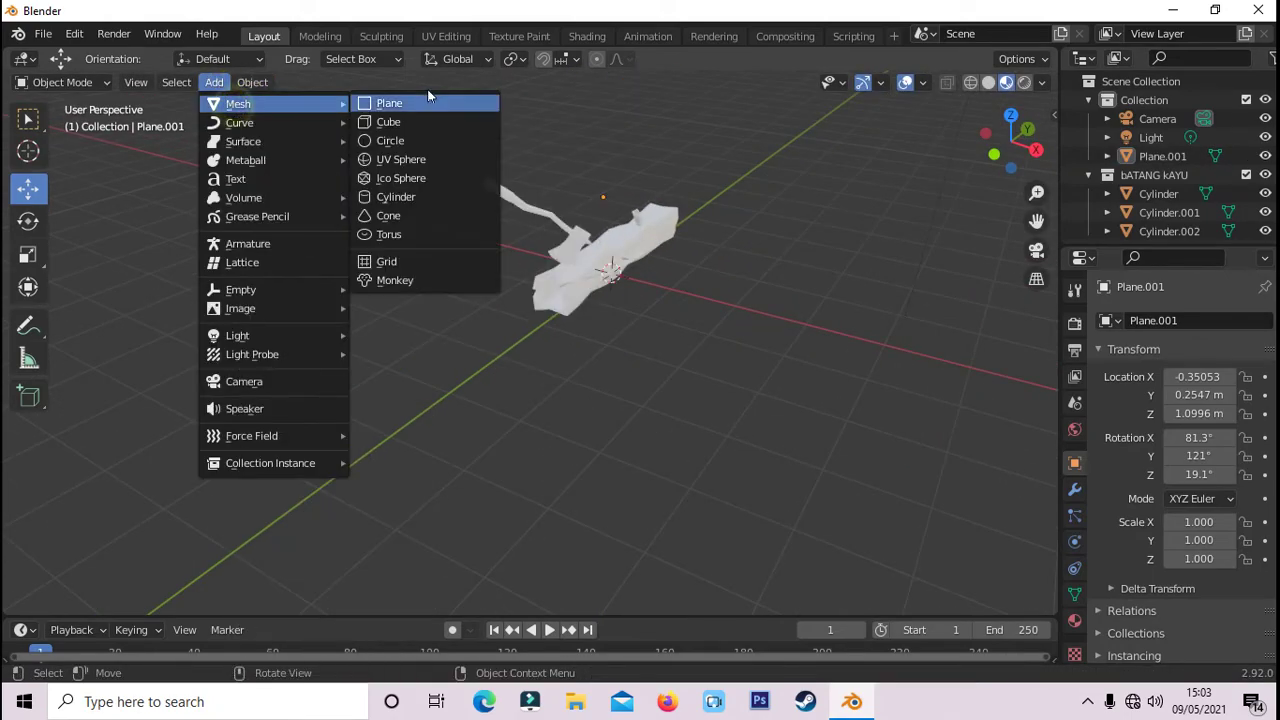
# - Add a plane, enlarge it, then delete it
pyautogui.click(401, 105)
pyautogui.press('s')
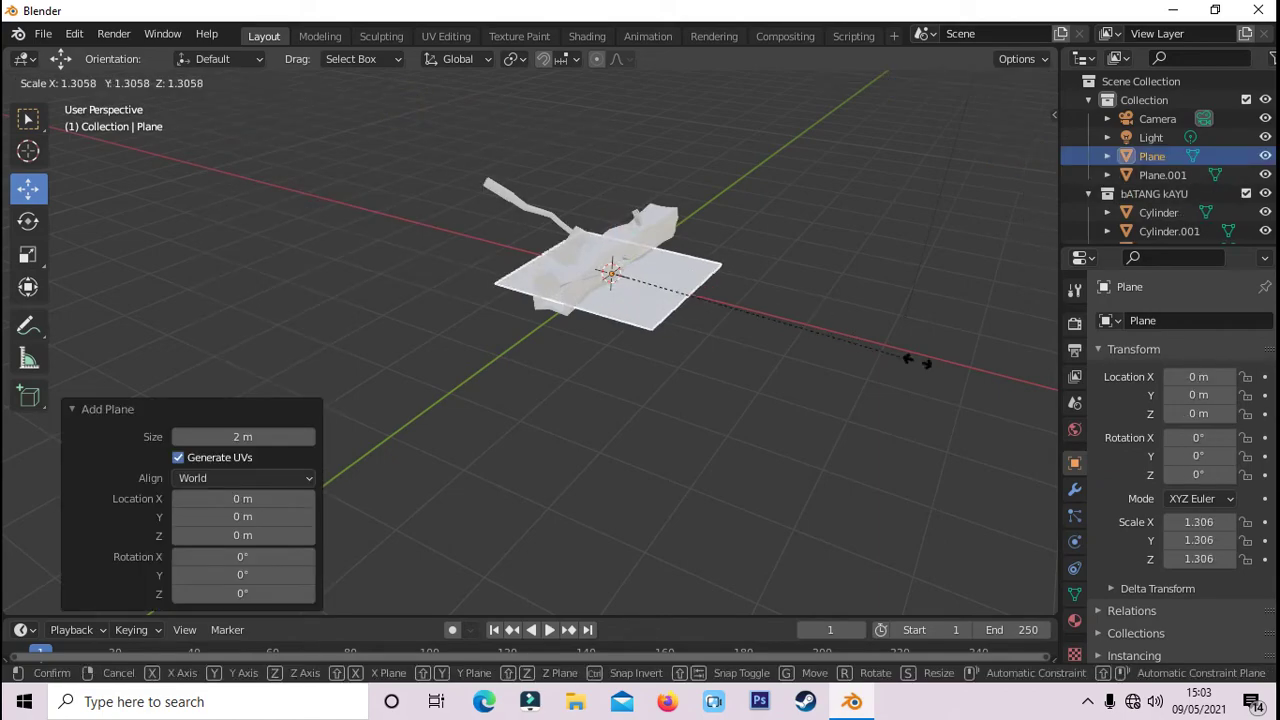
pyautogui.click(321, 514)
pyautogui.press('Delete')
pyautogui.click(214, 82)
# - Add a cube at the origin and flatten it along Z
pyautogui.click(401, 122)
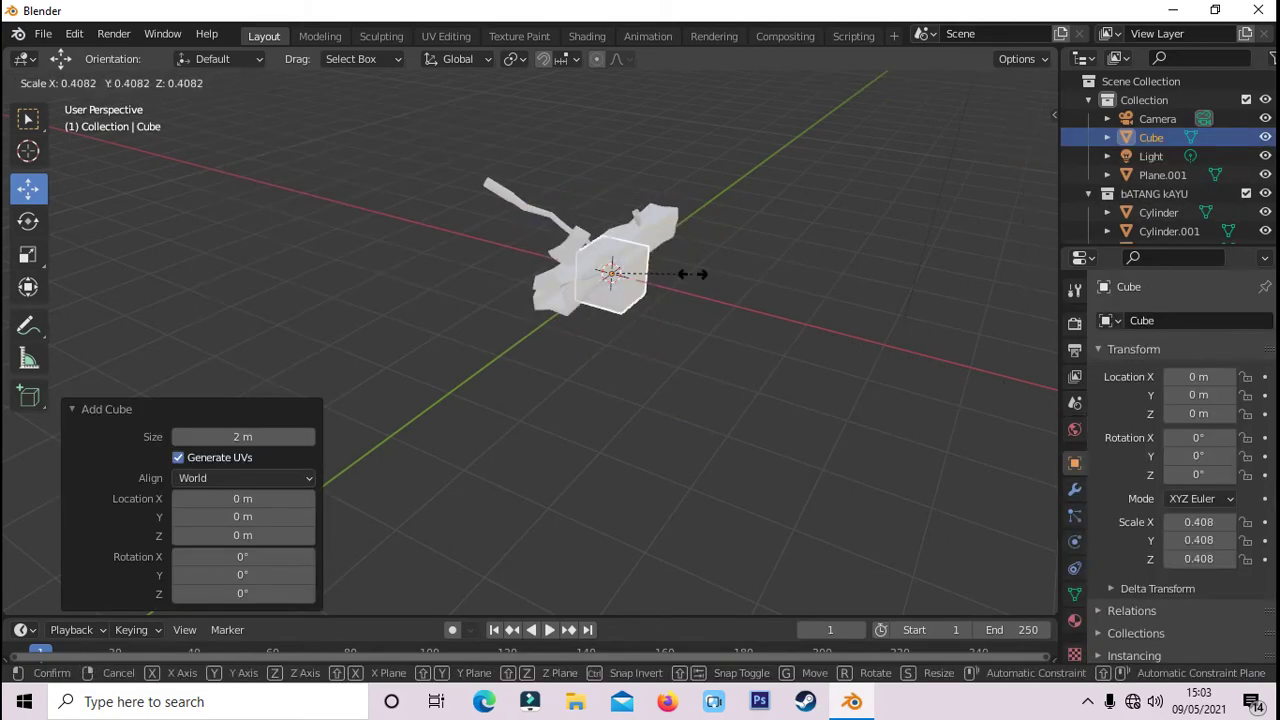
pyautogui.press('s')
pyautogui.press('z')
pyautogui.press('s')
pyautogui.press('y')
pyautogui.click(955, 349)
# - Widen the slab along X and Y to 2.633 × 3.201 × 0.116
pyautogui.press('s')
pyautogui.press('x')
pyautogui.click(600, 460)
pyautogui.press('s')
pyautogui.press('y')
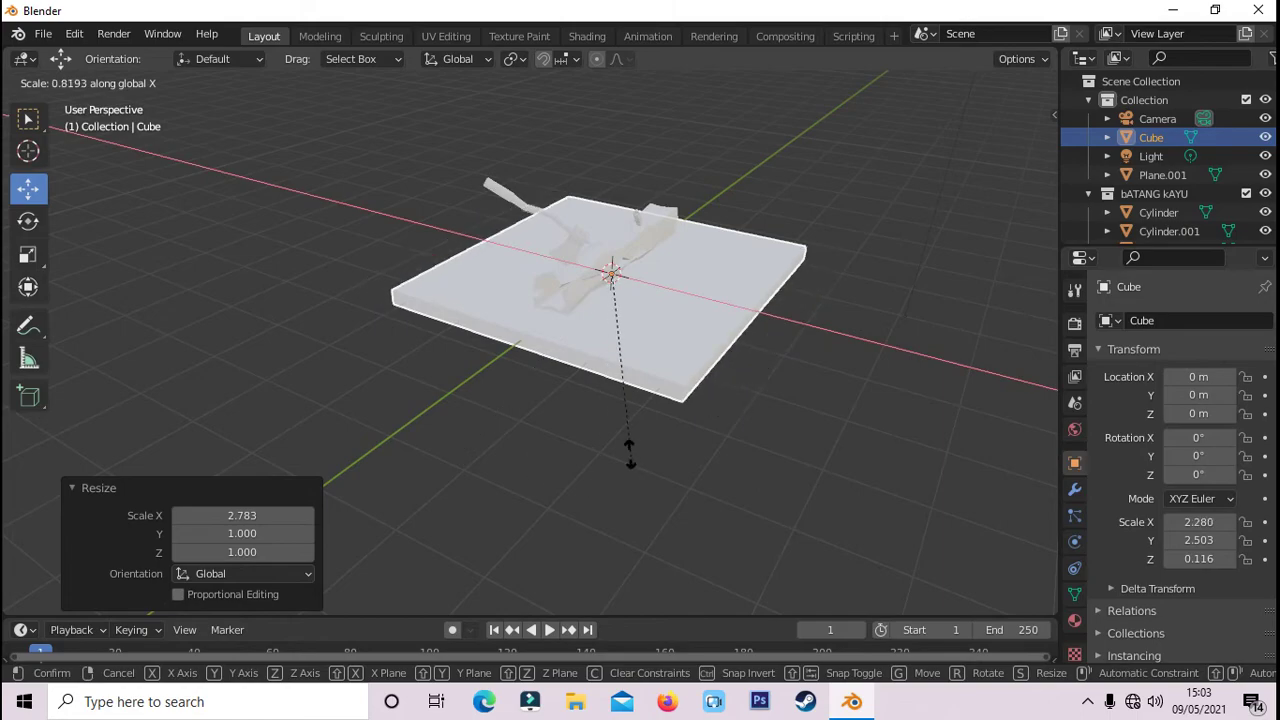
pyautogui.click(725, 490)
pyautogui.scroll(3, 744, 418)
pyautogui.moveTo(744, 418); pyautogui.dragTo(753, 447, button='middle')
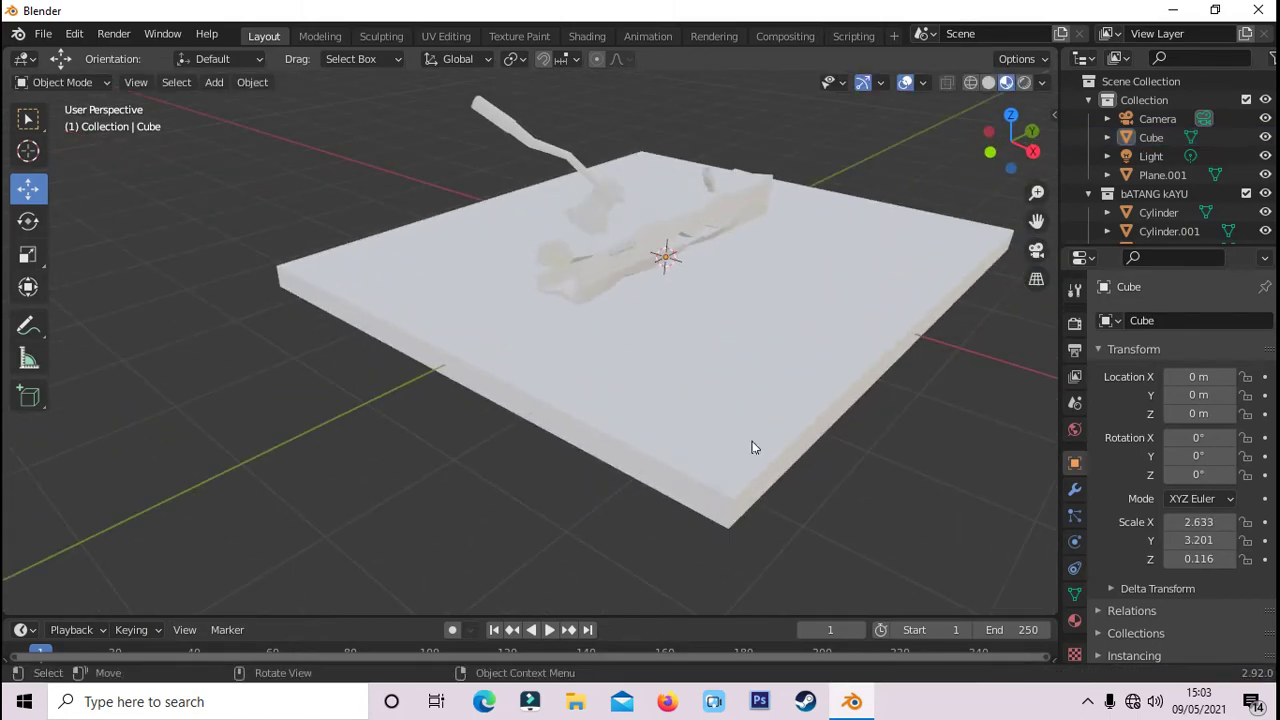